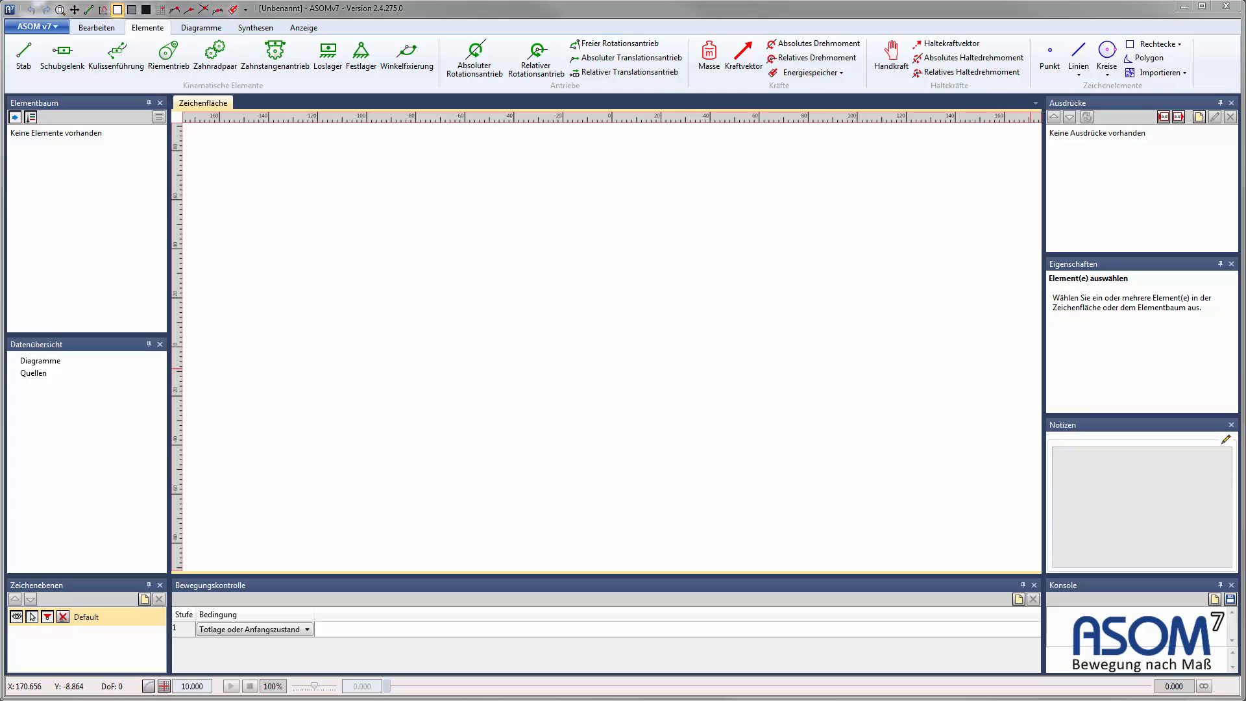
# Step: Import the DXF file Tailgate_Example_mod1_IA.dxf into the empty drawing
pyautogui.click(1126, 75)
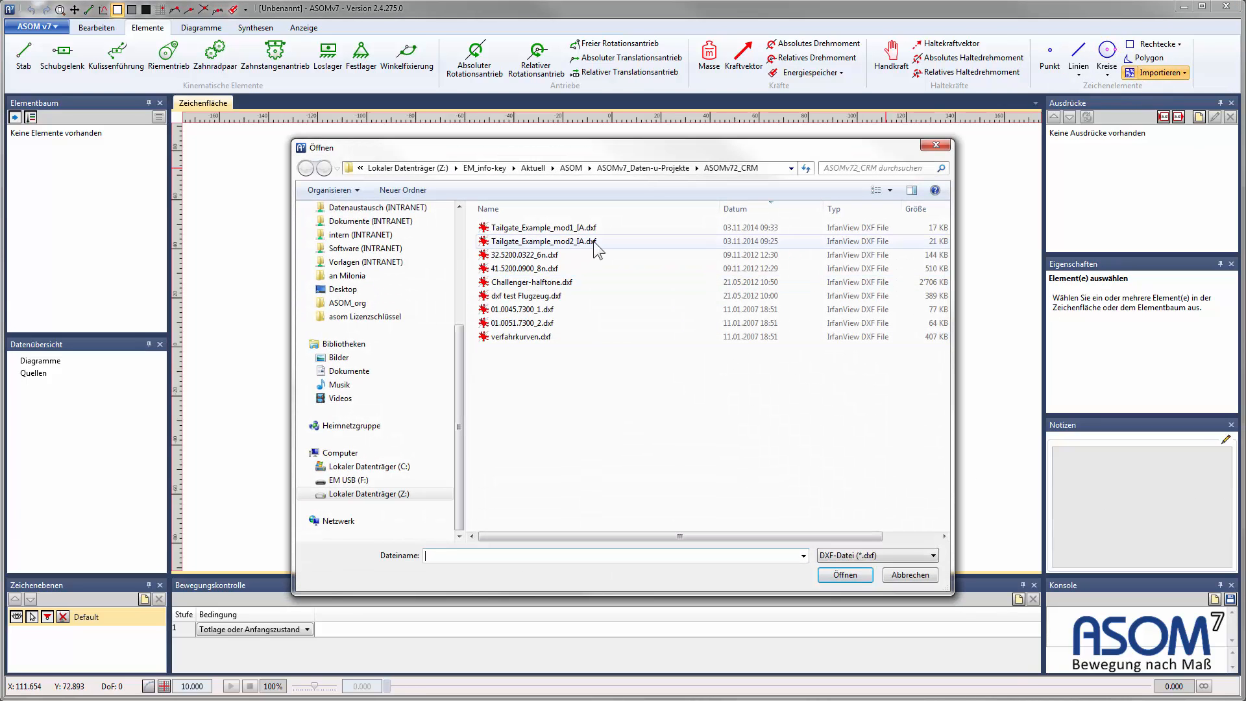
pyautogui.click(623, 232)
pyautogui.click(844, 575)
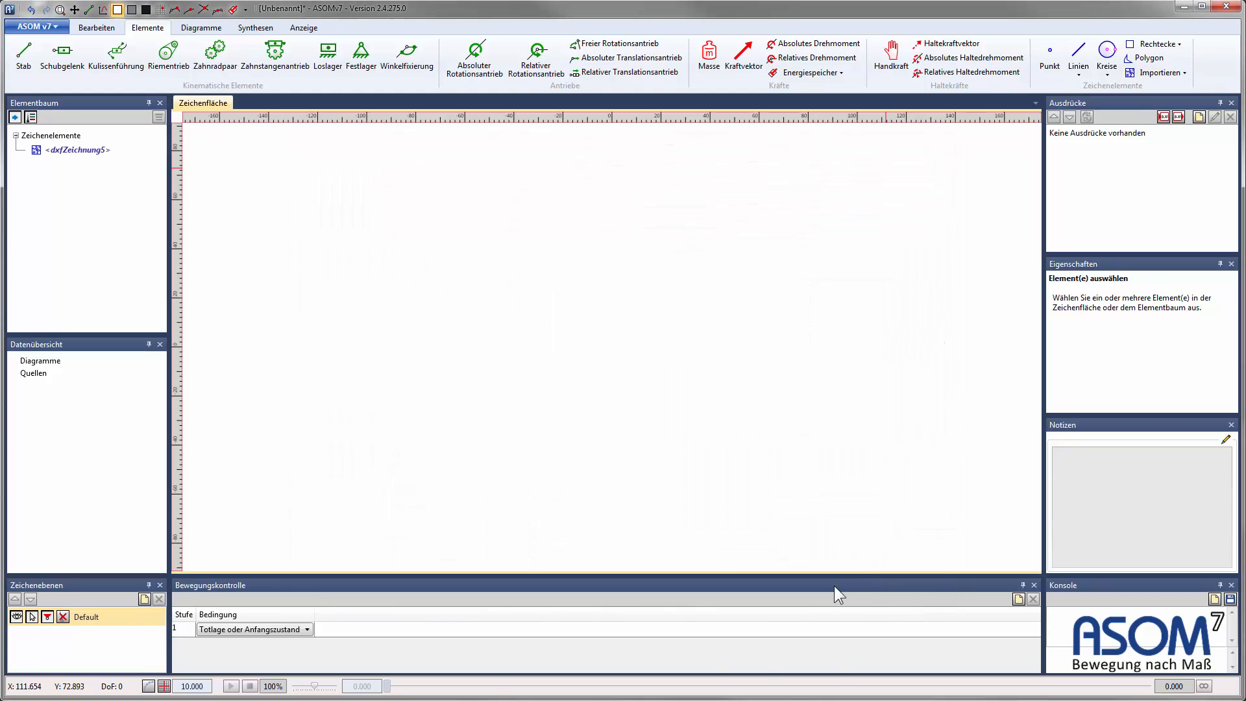
# Step: Switch the drawing area to a black background and fit the imported tailgate geometry in view
pyautogui.click(147, 11)
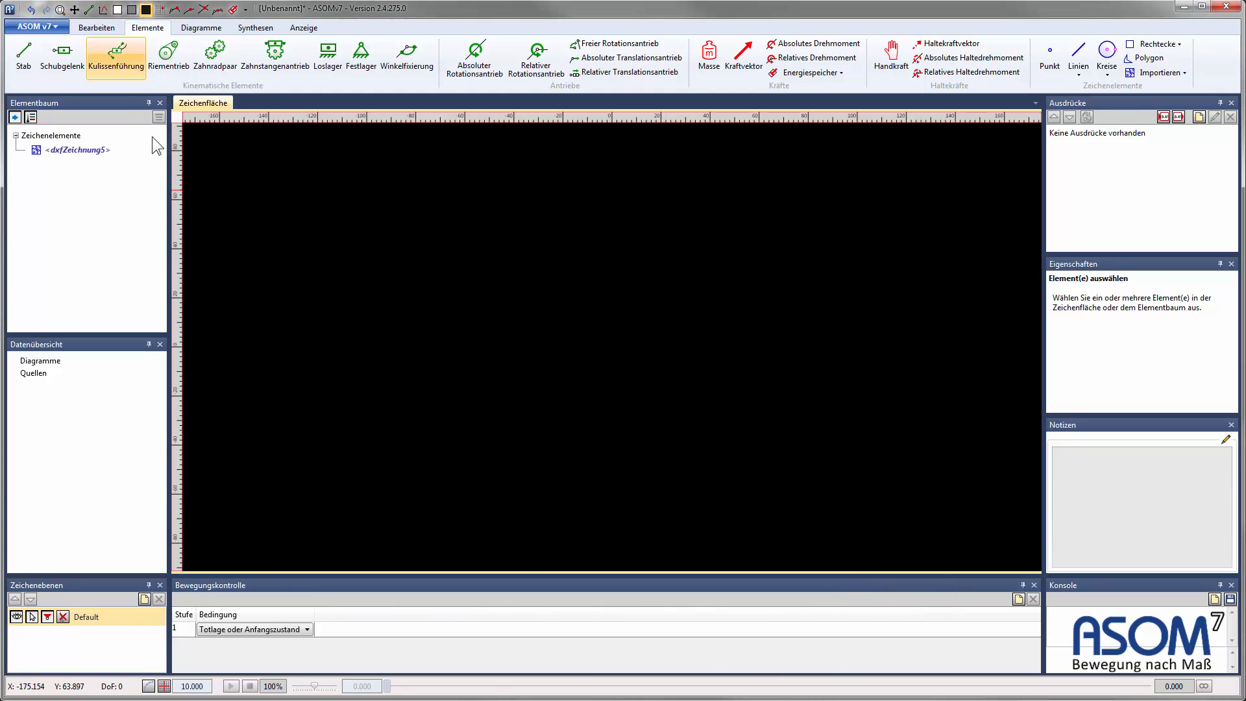
pyautogui.click(58, 11)
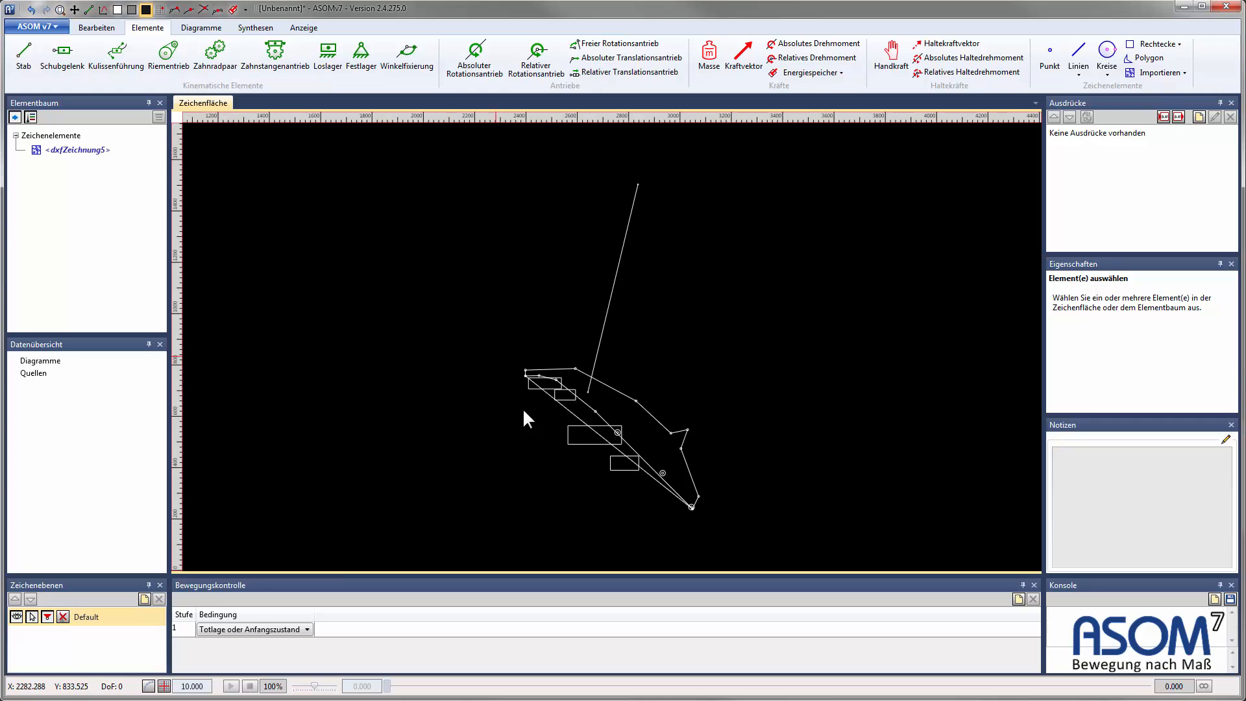
pyautogui.scroll(1, 628, 411)
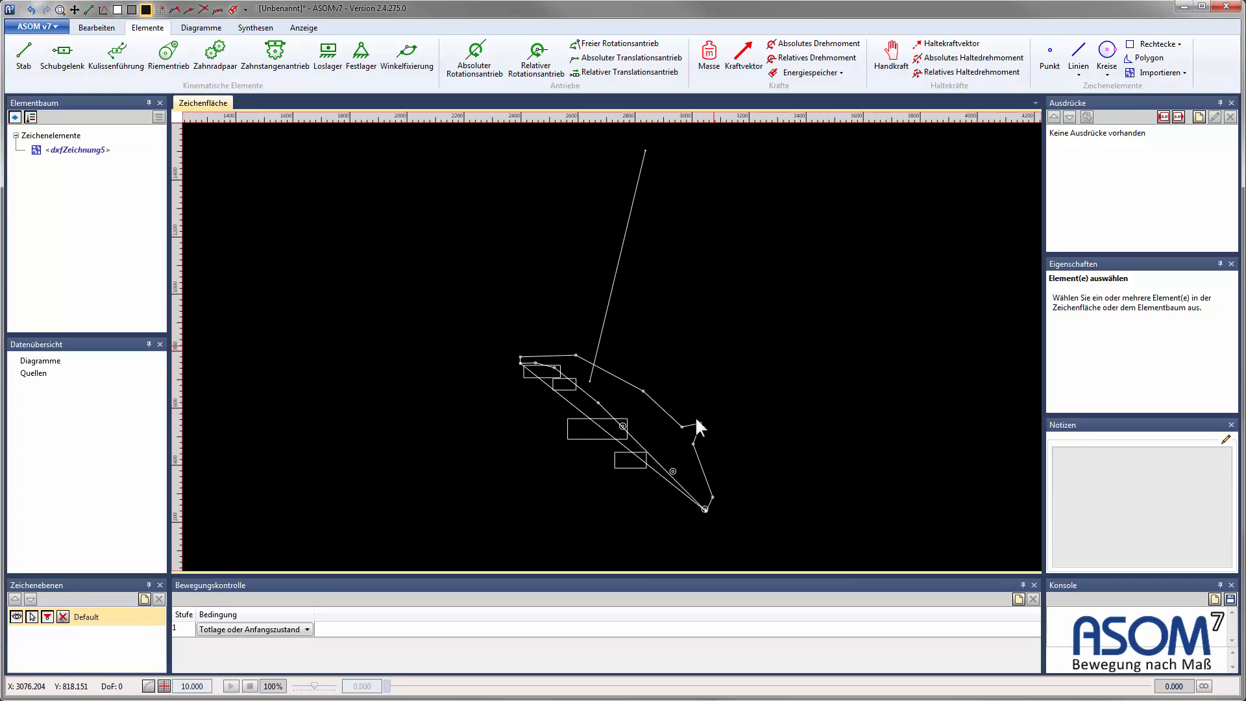
pyautogui.click(637, 453)
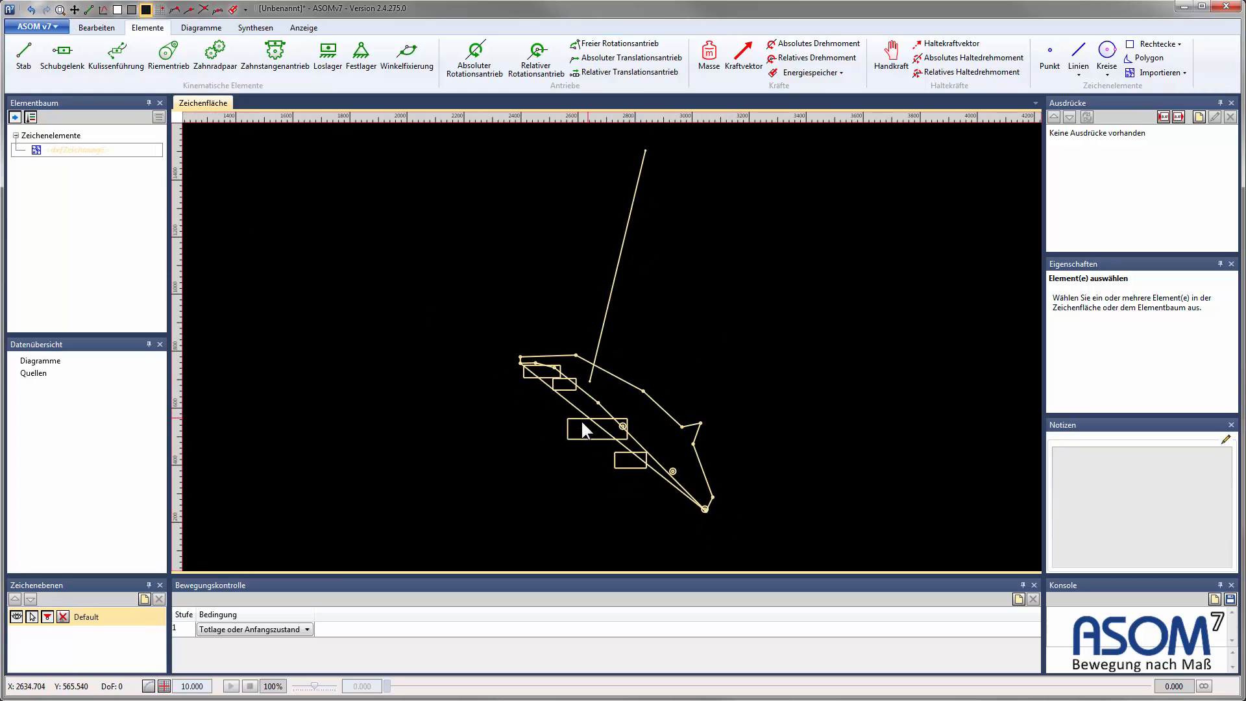
pyautogui.scroll(3, 581, 419)
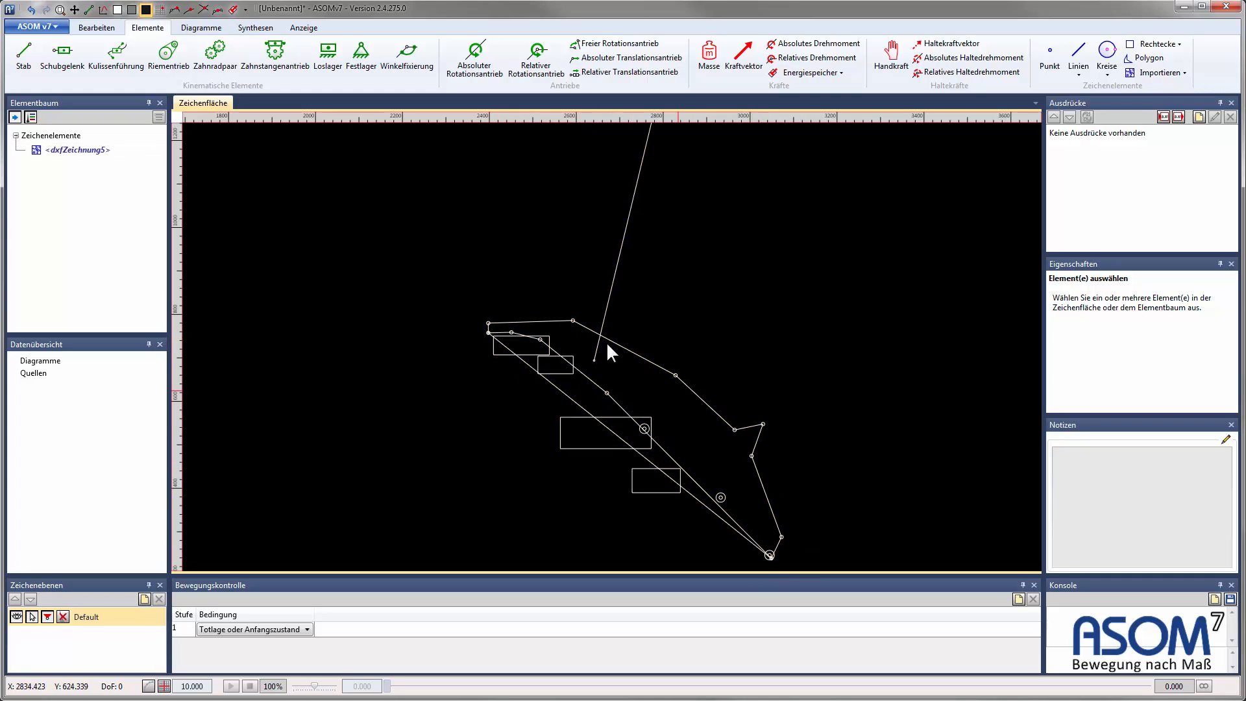
pyautogui.scroll(-3, 625, 327)
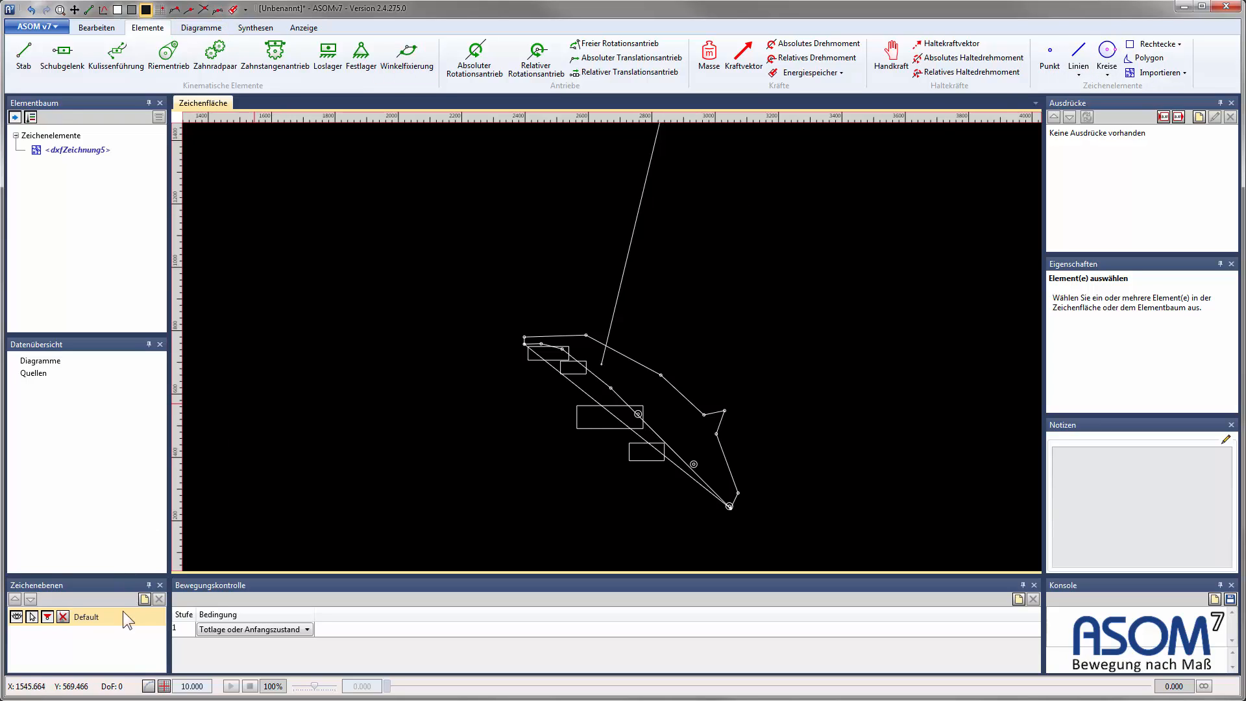
# Step: Enlarge the drawing-layer list and rename the Default layer to dxf-Import
pyautogui.click(108, 618)
pyautogui.moveTo(121, 576); pyautogui.dragTo(120, 481)
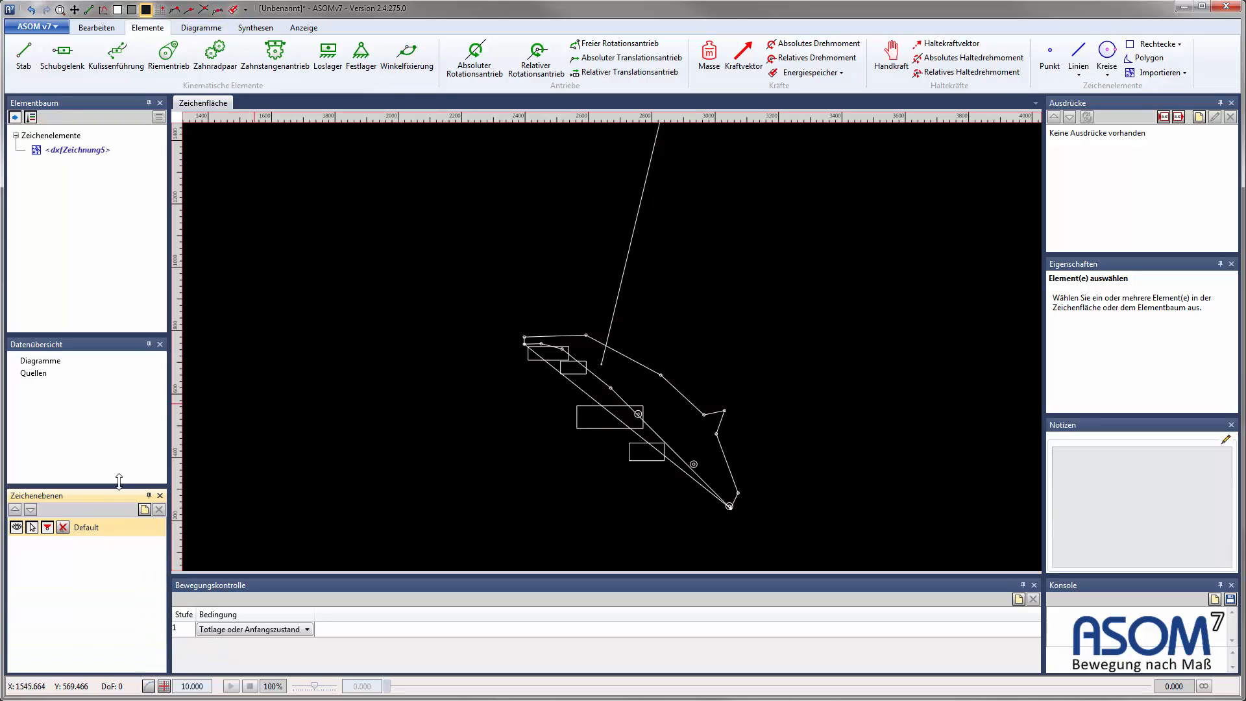
pyautogui.click(110, 528)
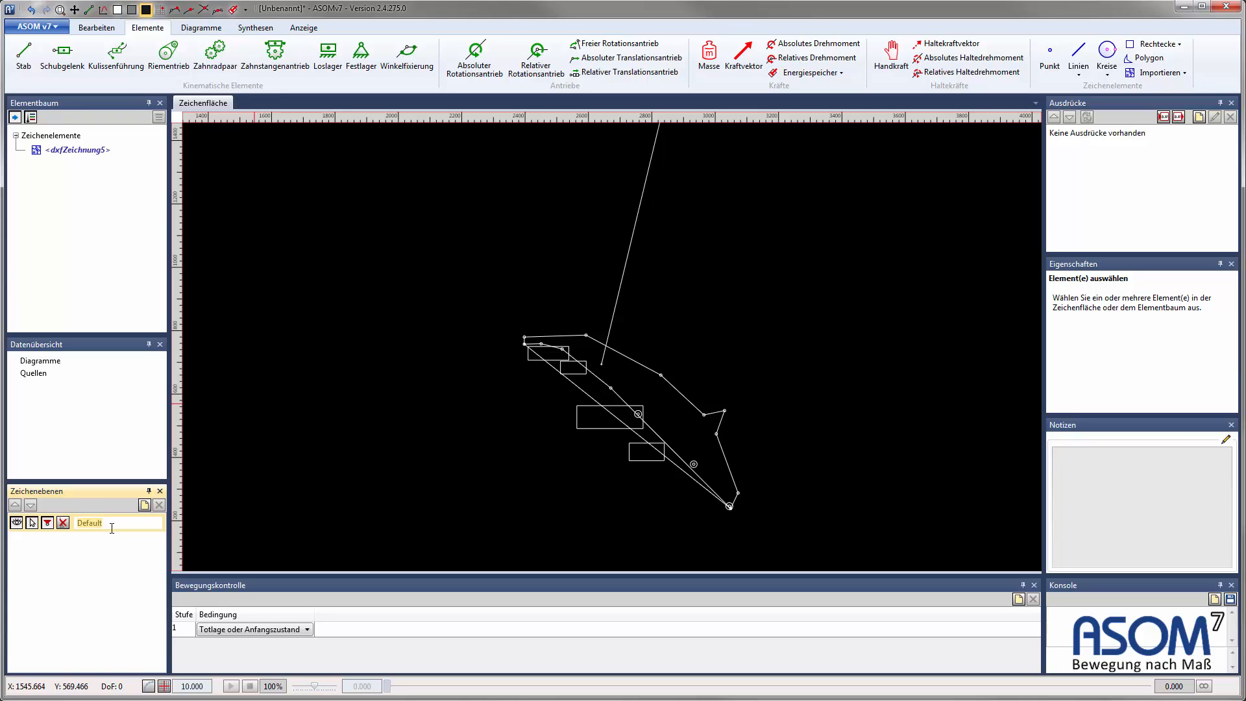
pyautogui.write('dxdf')
pyautogui.press('Return')
# Step: Add a drawing layer named Grafiken and move it above the dxf-Import layer
pyautogui.click(144, 505)
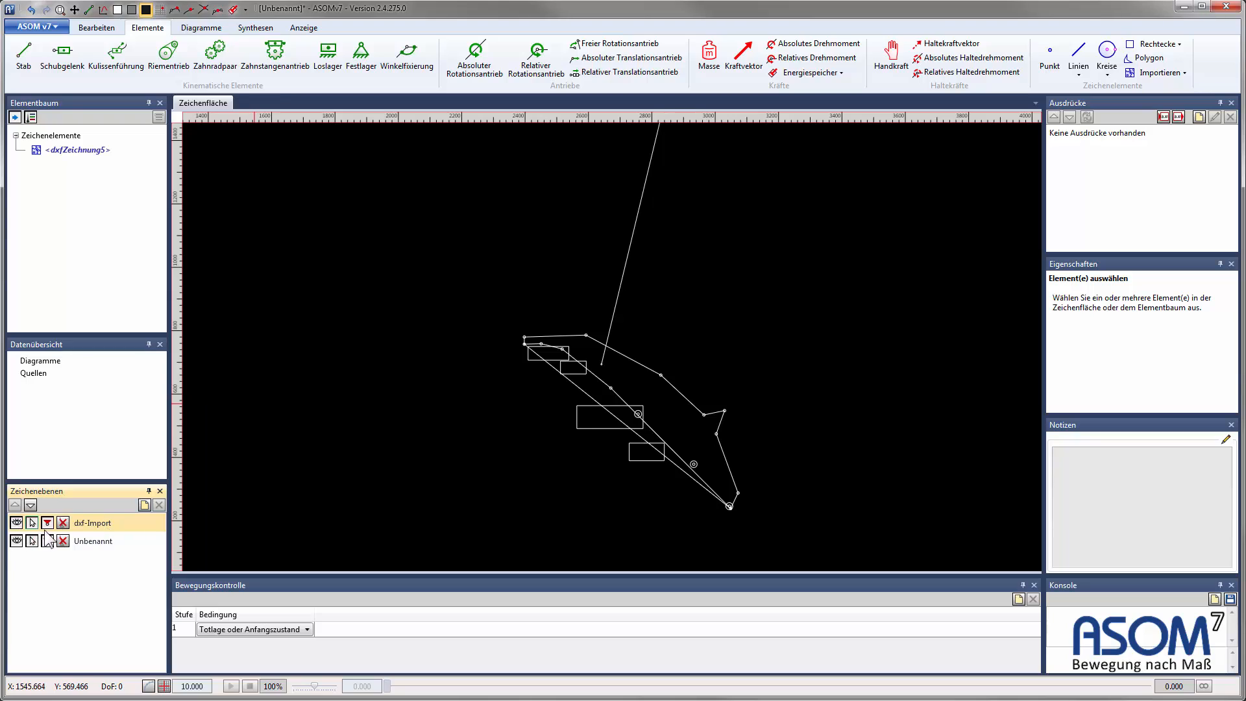
pyautogui.doubleClick(87, 540)
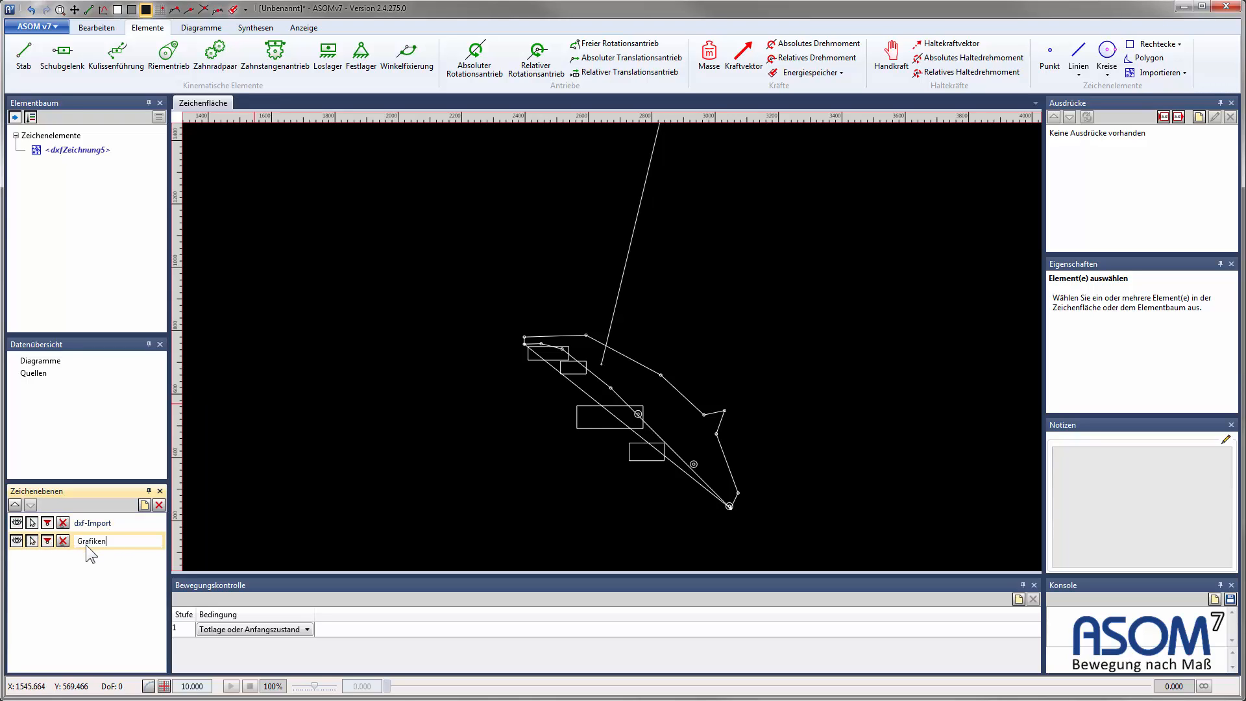
pyautogui.write('Grafiken')
pyautogui.press('Return')
pyautogui.click(14, 505)
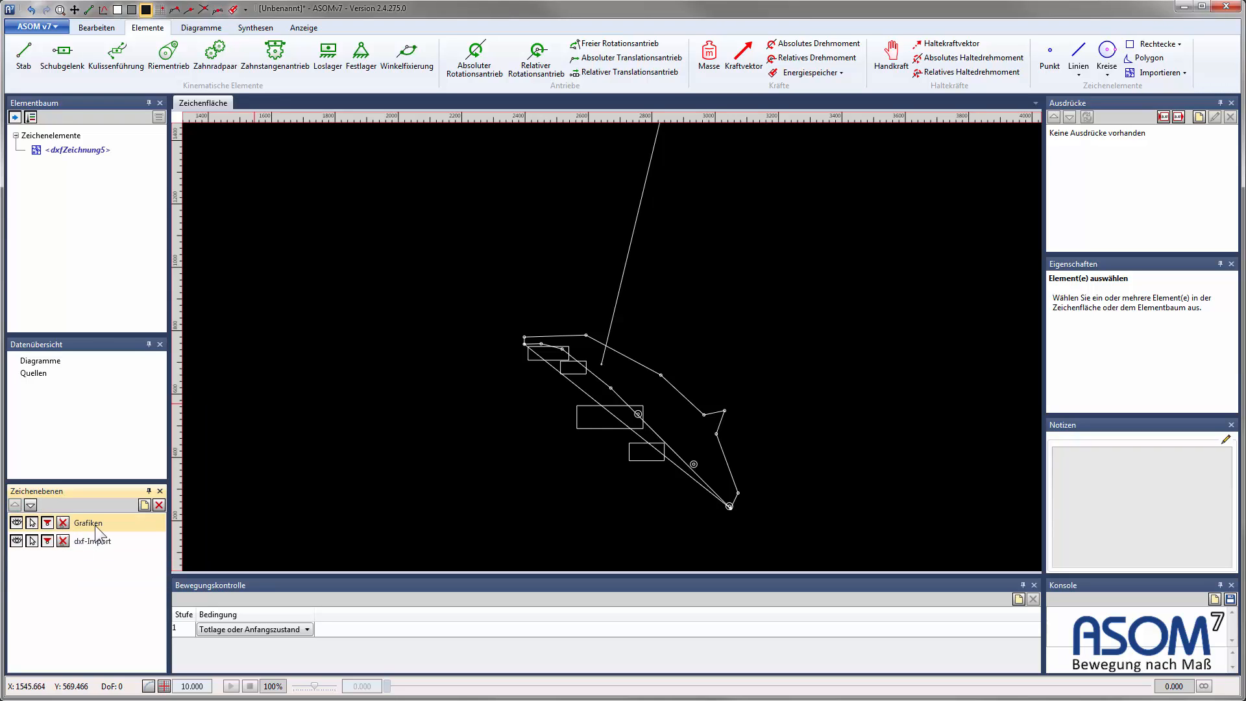
# Step: Add two more drawing layers and name them Kinematik and GDF
pyautogui.click(145, 504)
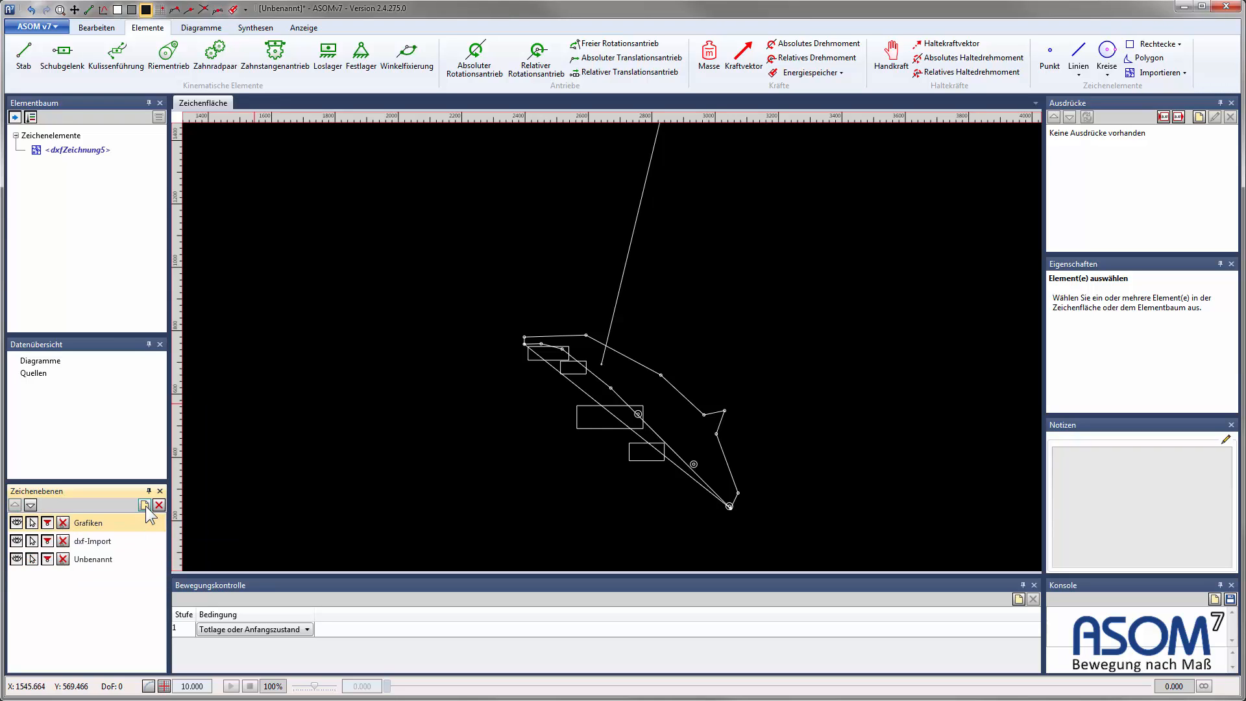
pyautogui.click(145, 504)
pyautogui.doubleClick(122, 559)
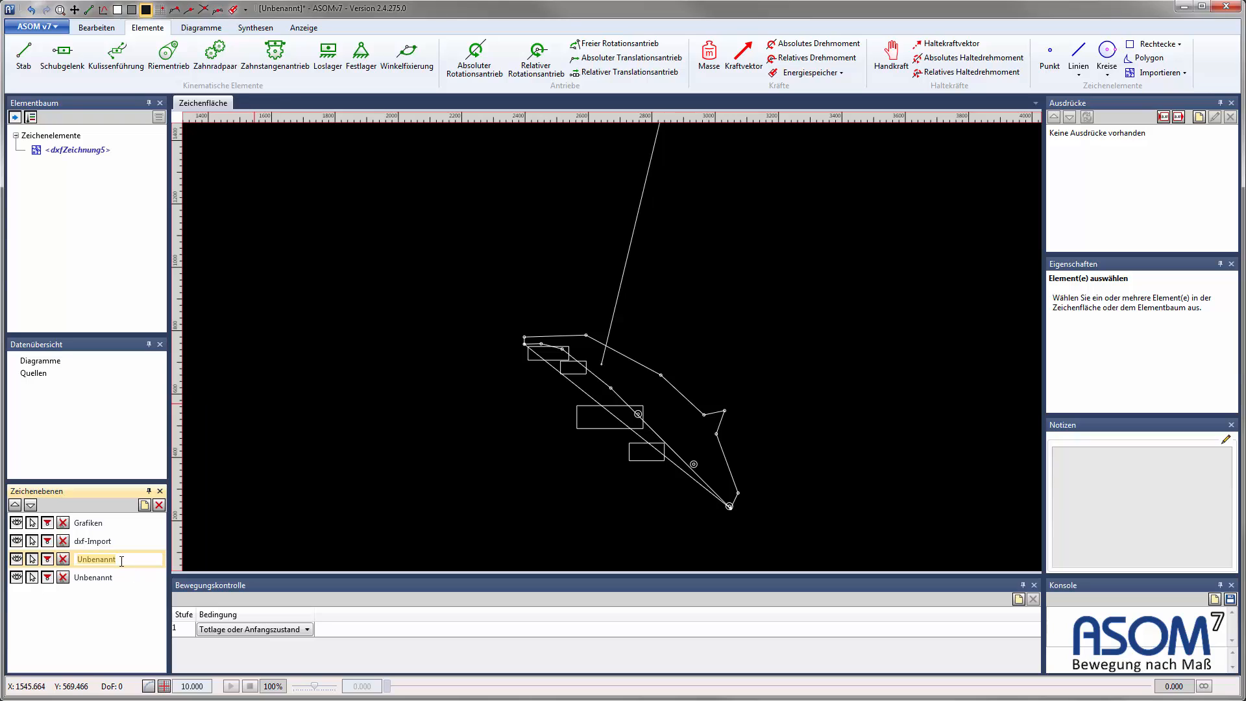
pyautogui.write('Kinematiki')
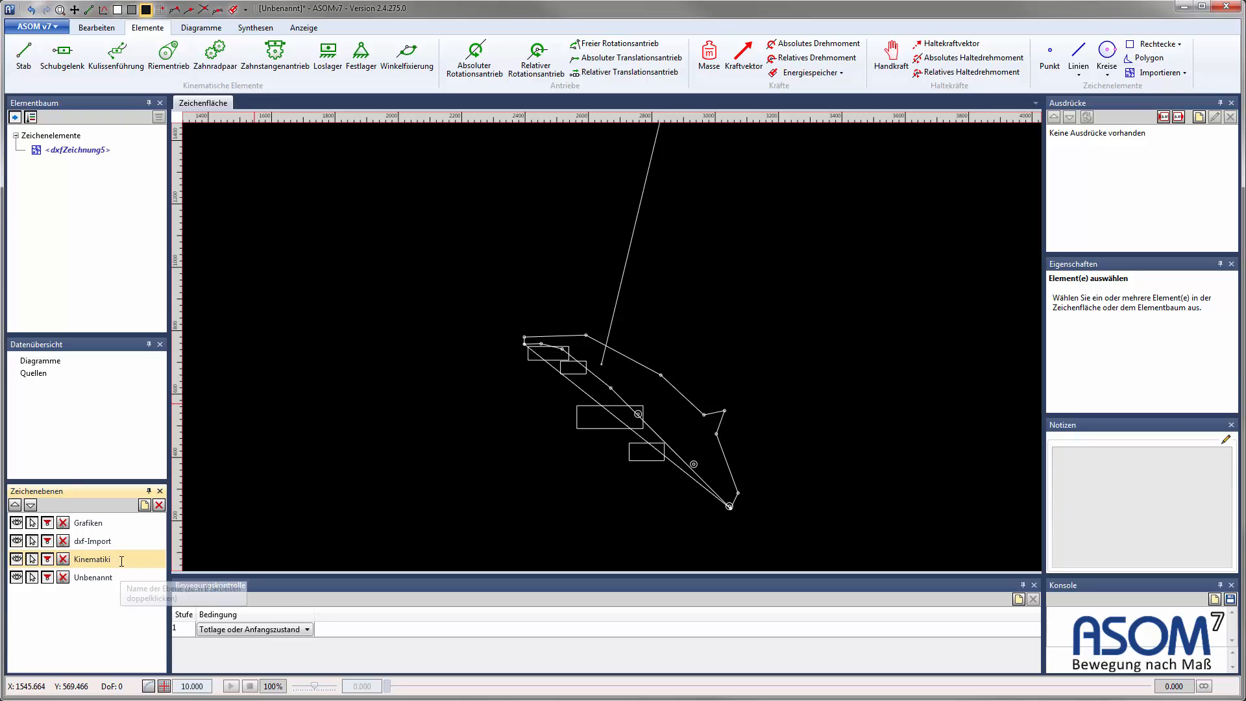
pyautogui.press('BackSpace')
pyautogui.doubleClick(123, 577)
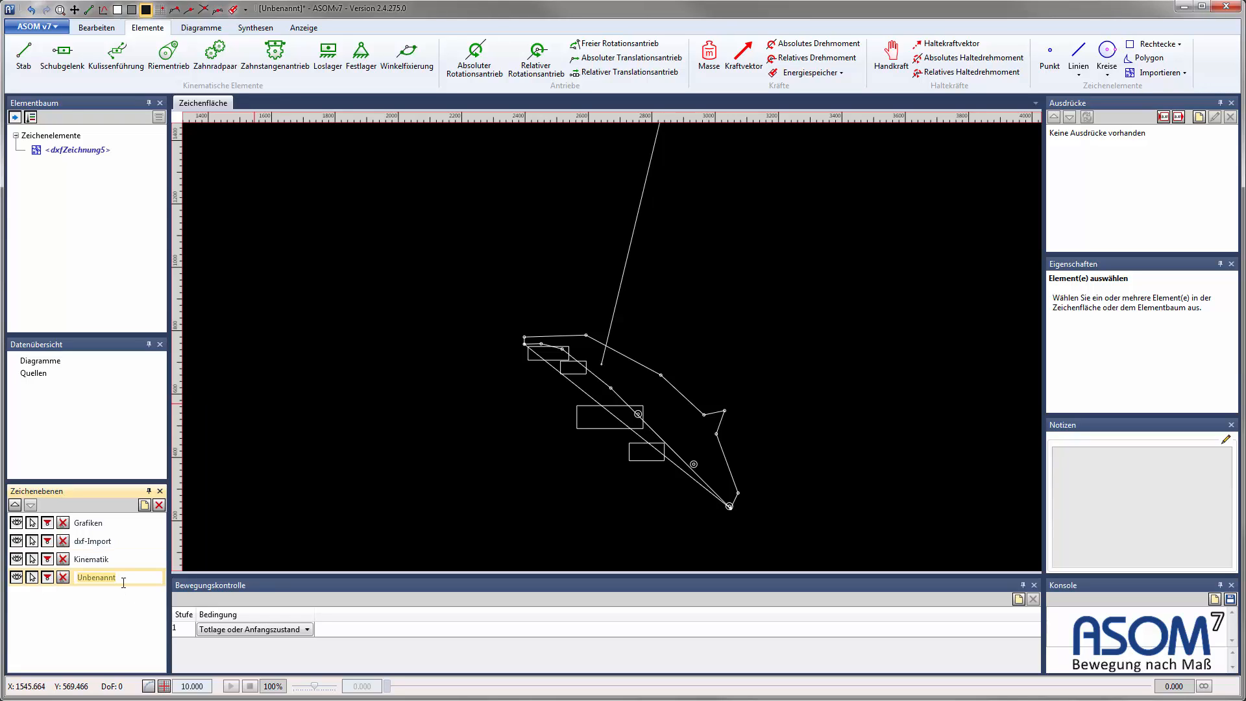
pyautogui.write('GDF')
pyautogui.press('Return')
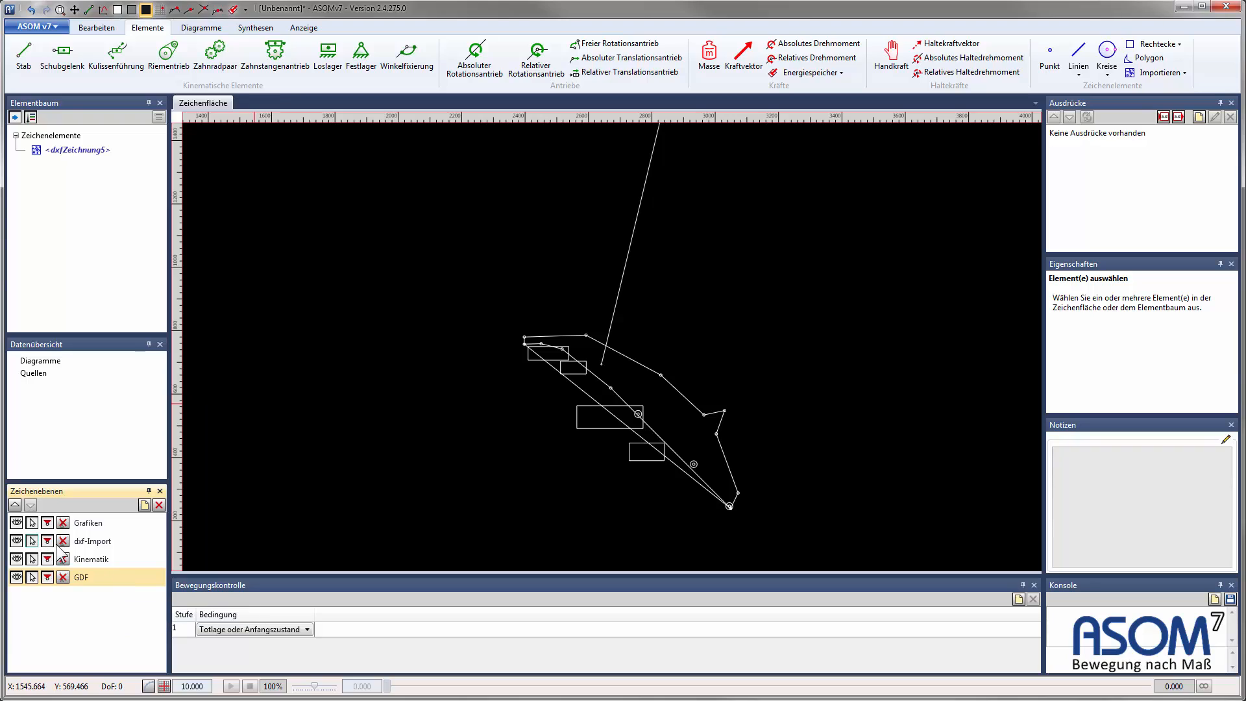
# Step: Reorder the drawing layers so that Kinematik is first and GDF second, above Grafiken and dxf-Import
pyautogui.click(102, 560)
pyautogui.click(14, 505)
pyautogui.click(14, 505)
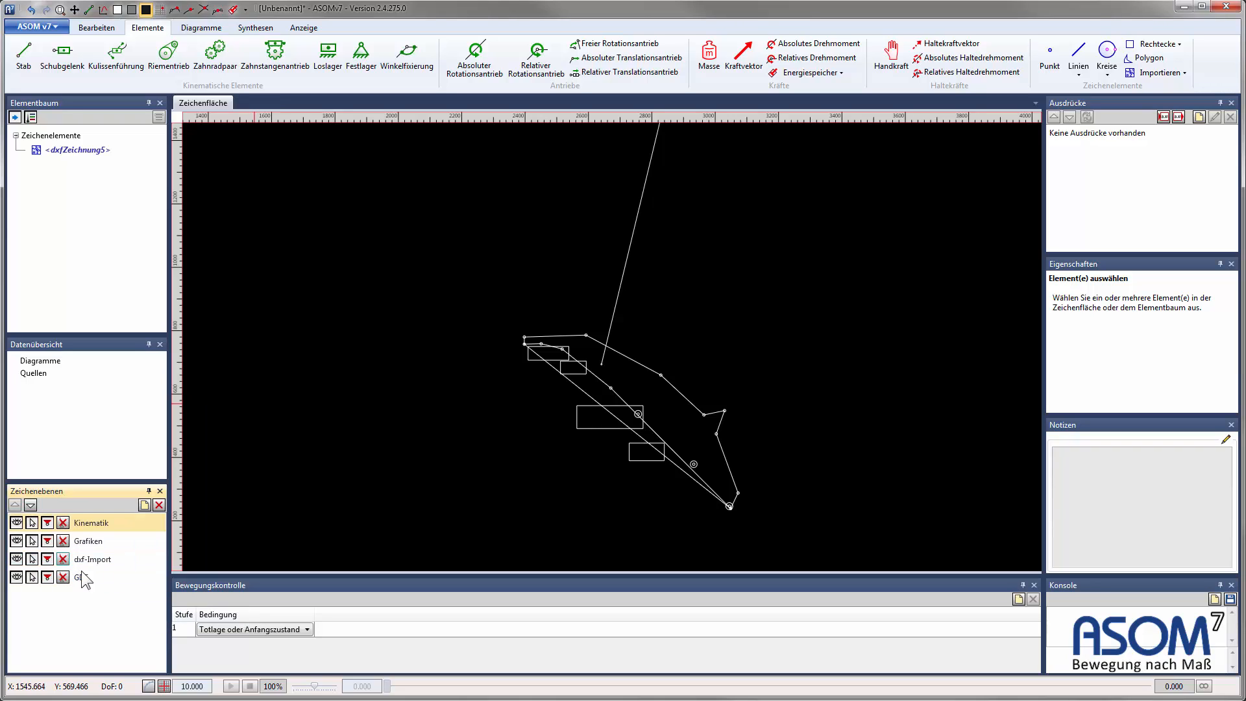
pyautogui.click(85, 578)
pyautogui.click(14, 505)
pyautogui.click(15, 505)
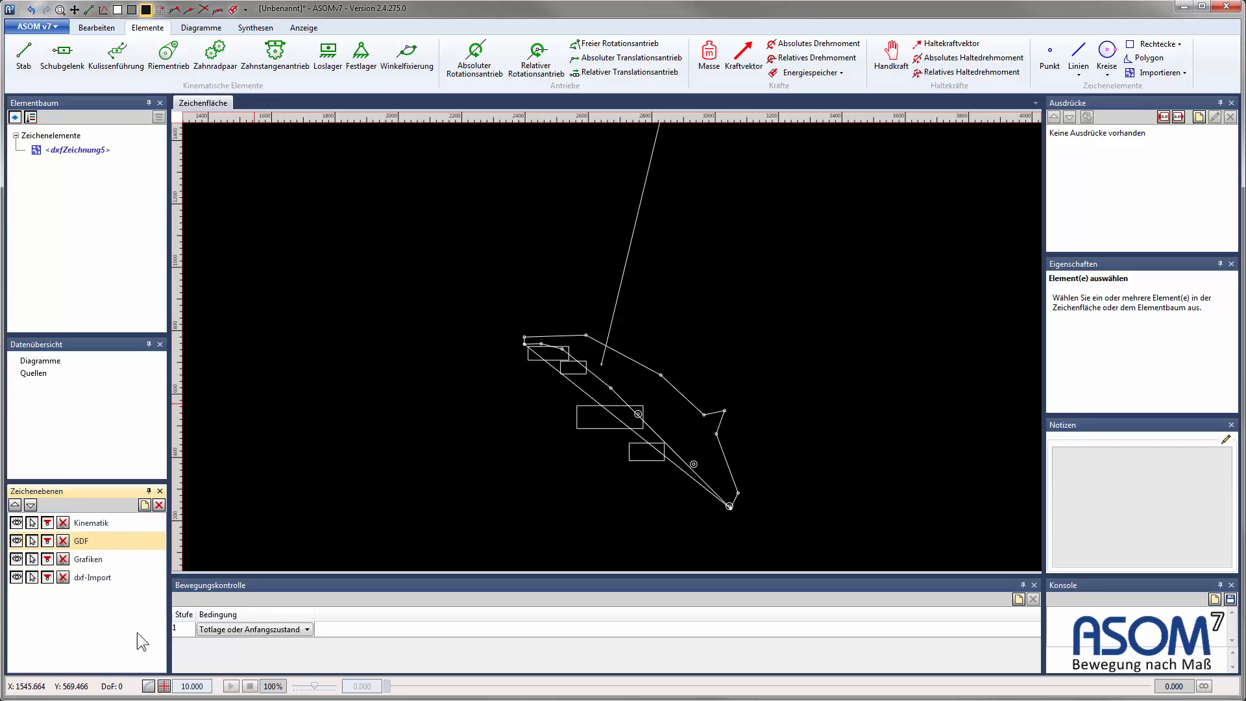
# Step: On the Grafiken layer with a grey background, trace the imported tailgate outline as a closed polygon through its corner points
pyautogui.click(81, 559)
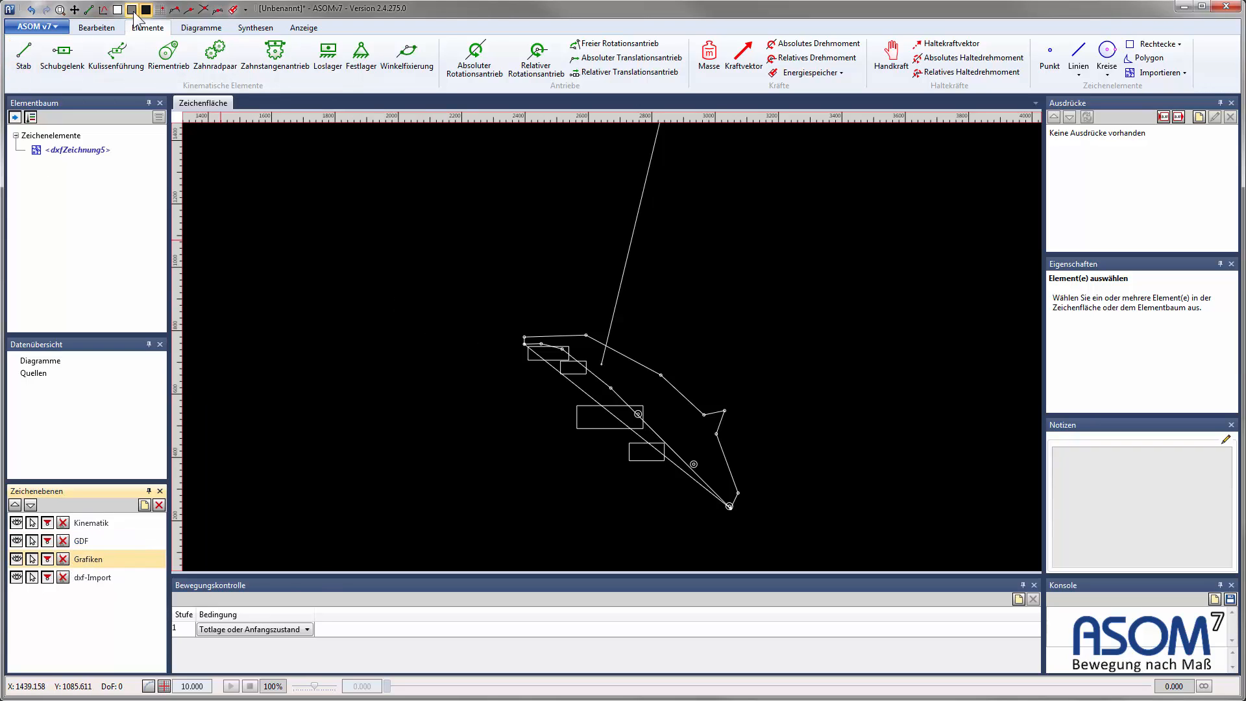
pyautogui.click(132, 10)
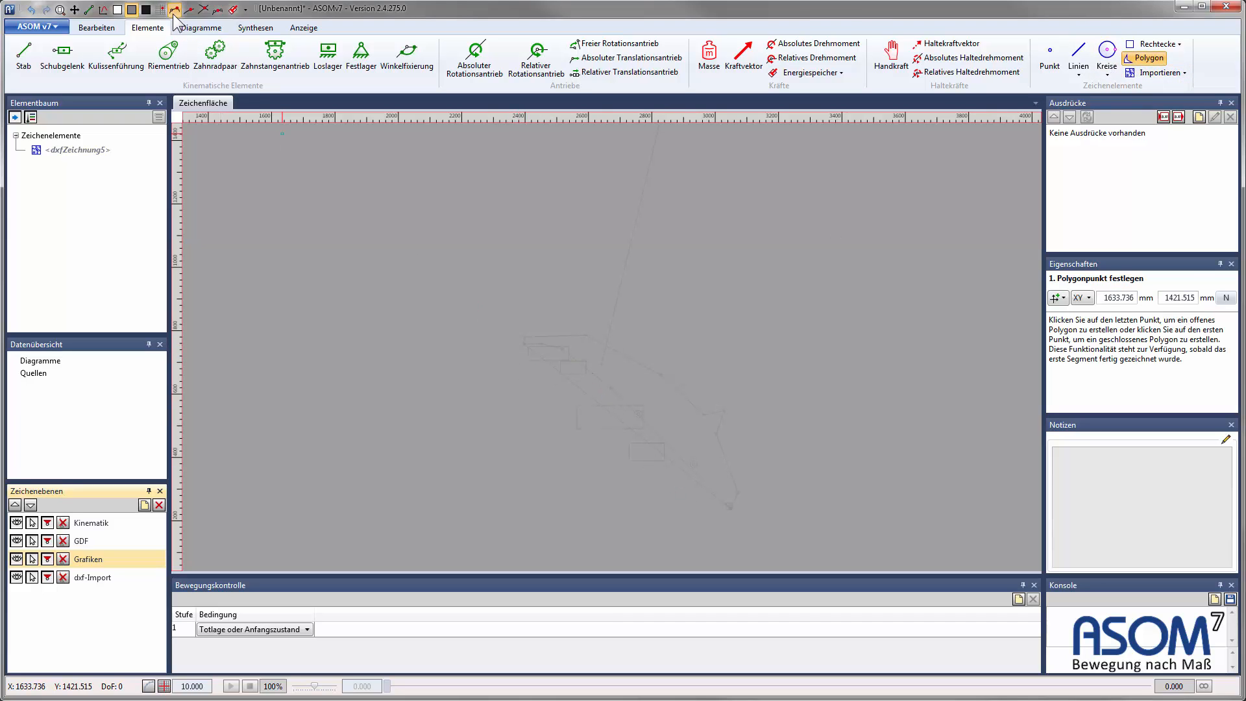
pyautogui.click(524, 337)
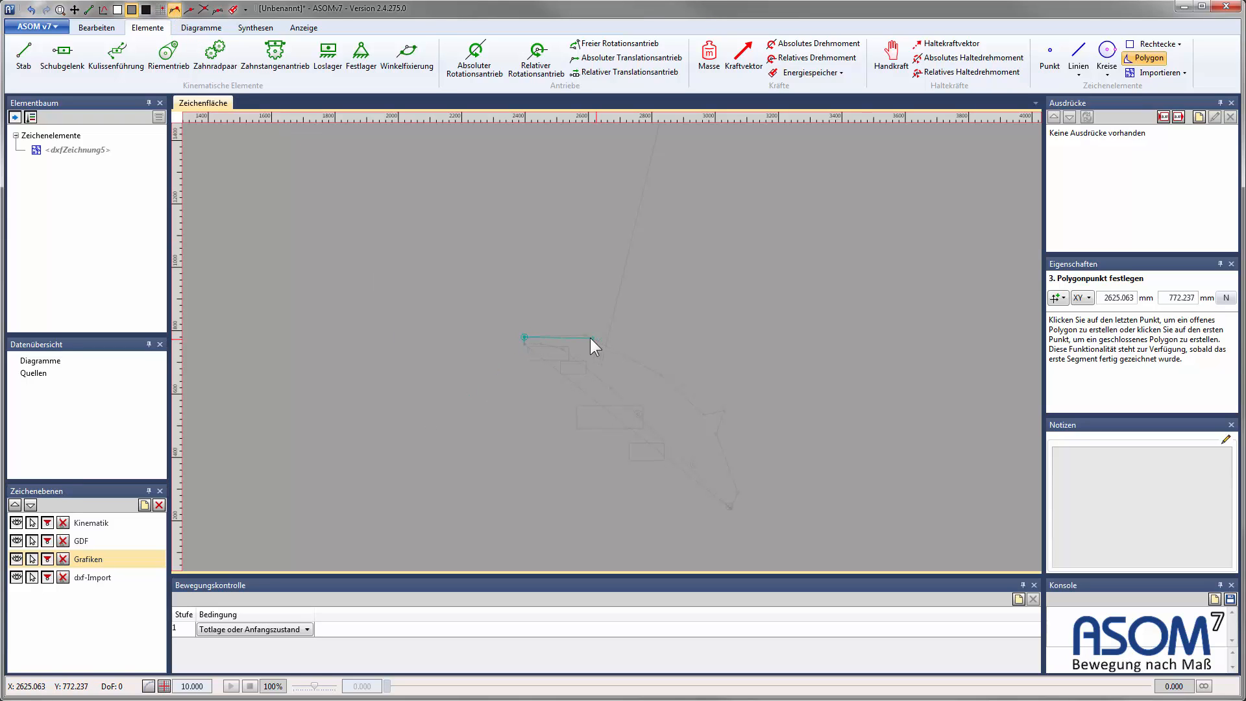
pyautogui.click(586, 336)
pyautogui.click(661, 375)
pyautogui.click(702, 411)
pyautogui.click(704, 414)
pyautogui.click(716, 434)
pyautogui.click(731, 509)
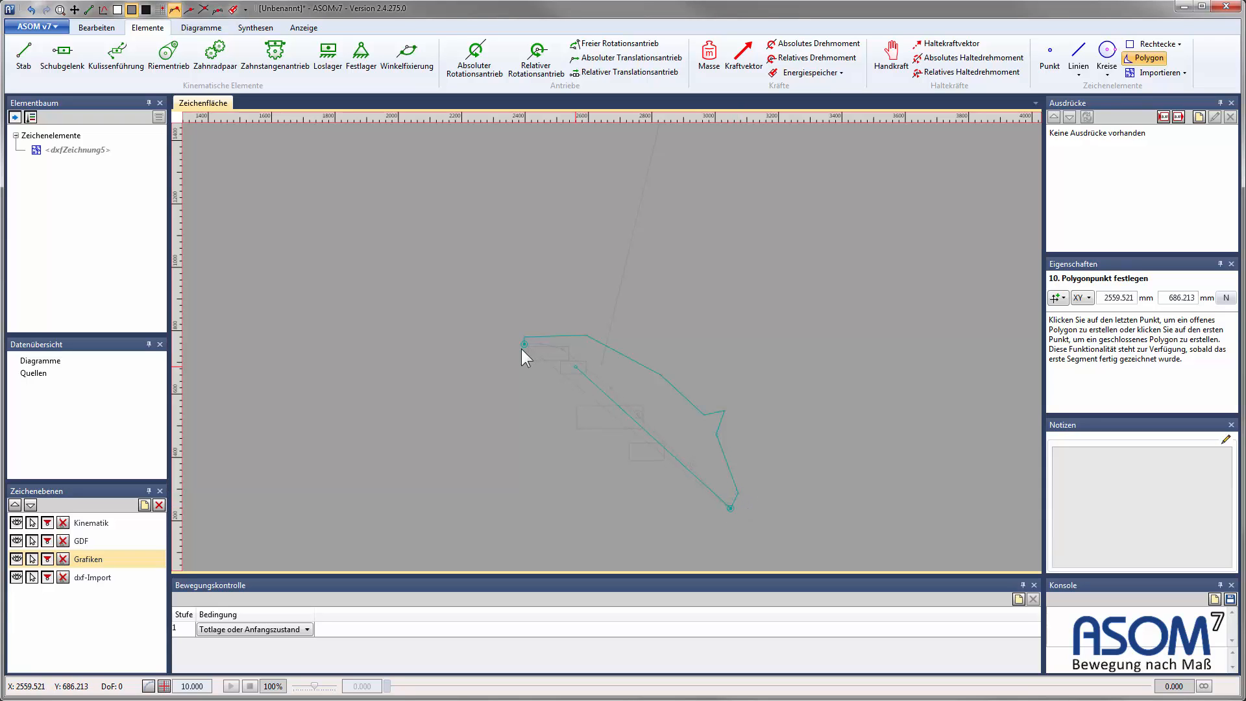
pyautogui.click(611, 387)
pyautogui.click(562, 349)
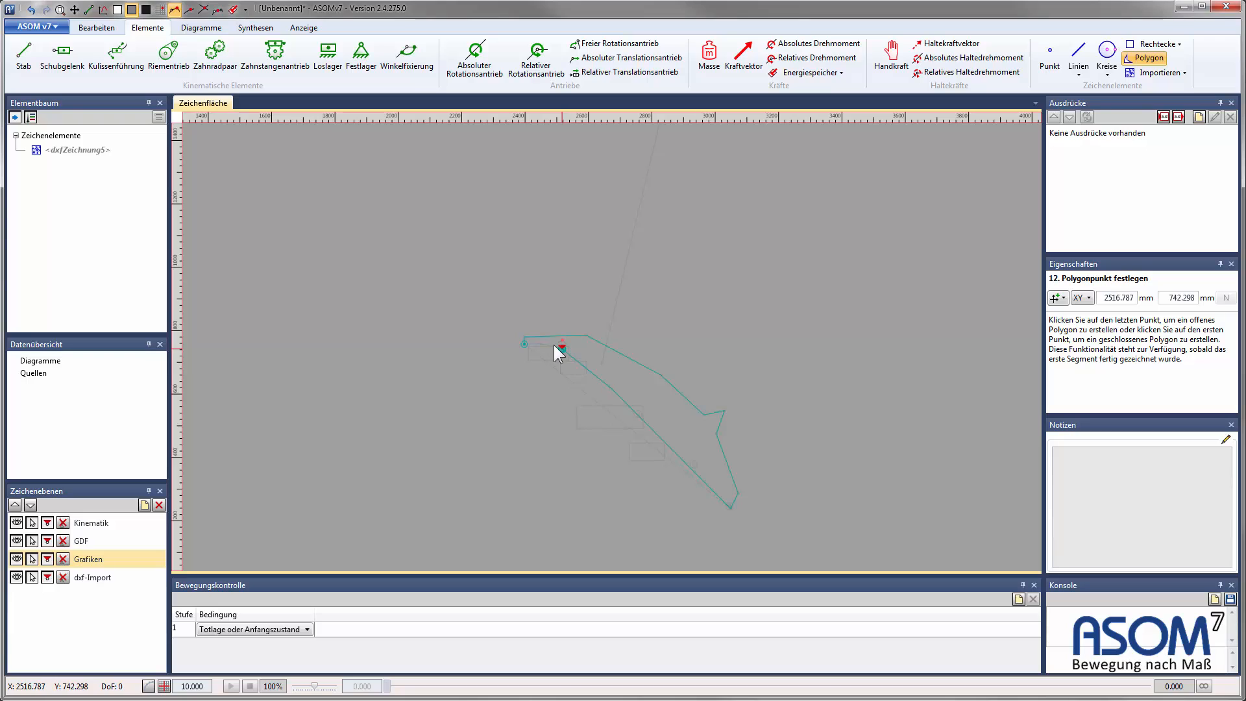
pyautogui.click(542, 344)
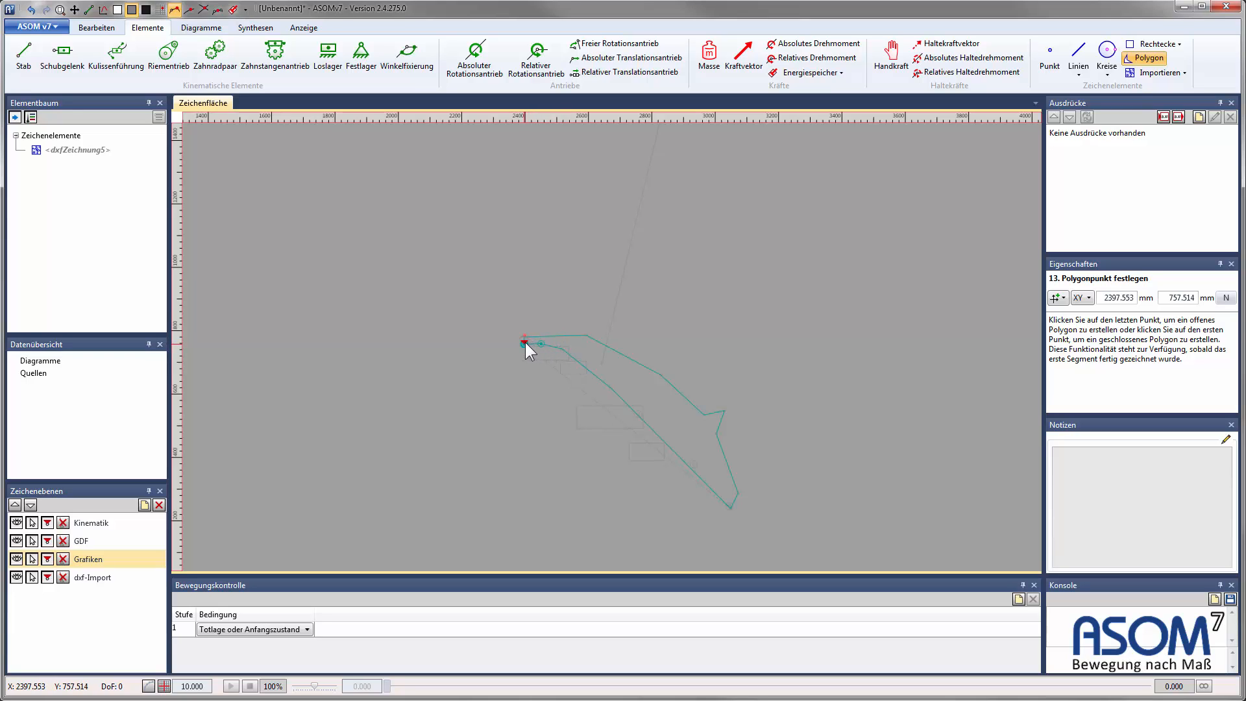
pyautogui.click(524, 342)
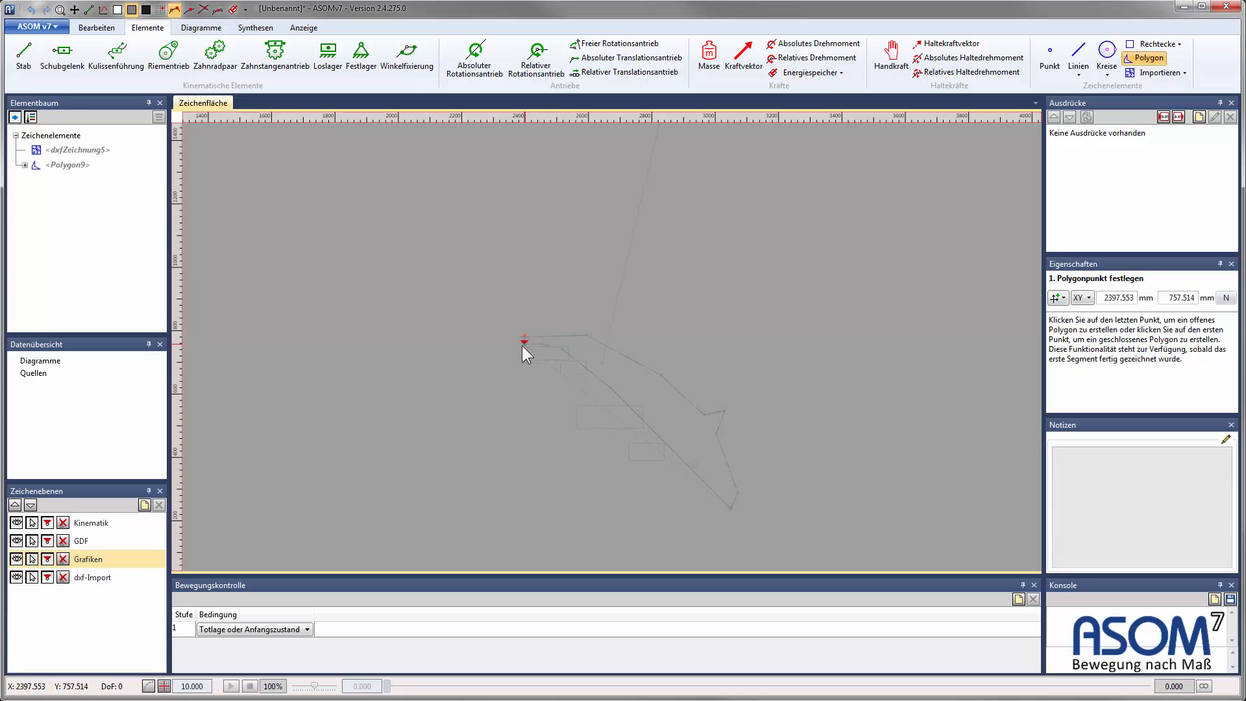
# Step: Draw one line joining the tailgate's upper and lower ends and another over the long slanted line rising above the tailgate
pyautogui.click(1078, 54)
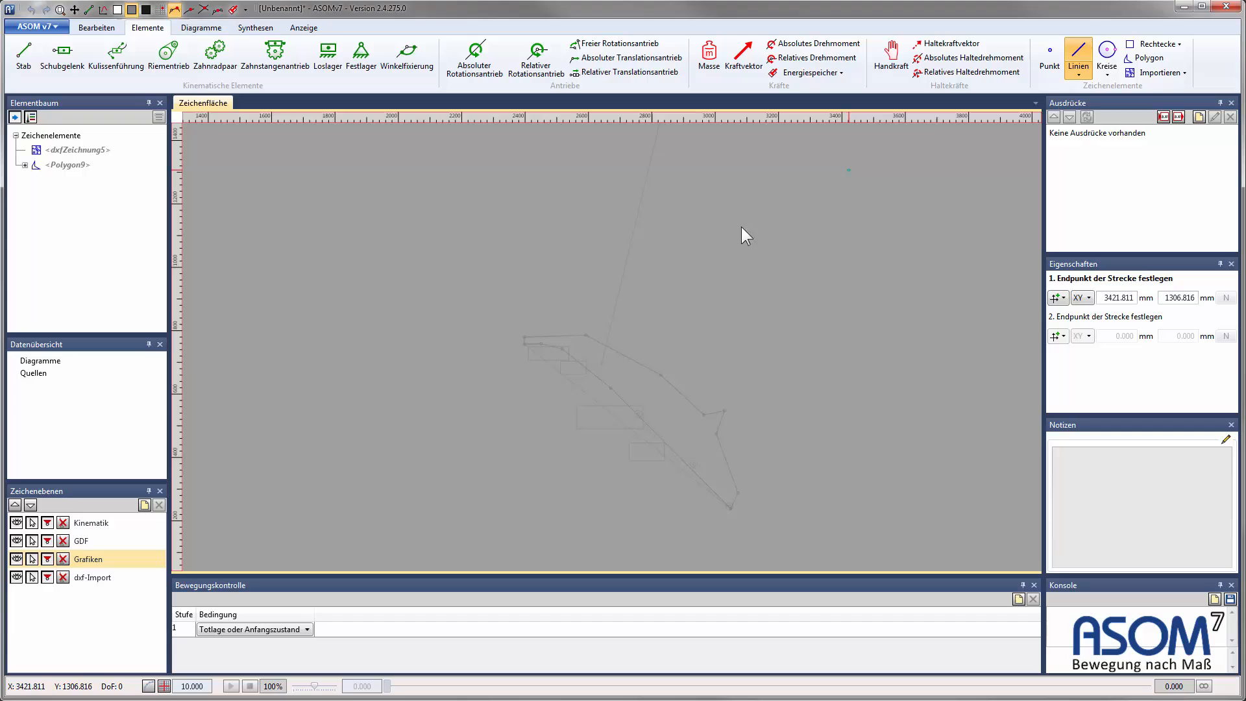
pyautogui.click(526, 346)
pyautogui.click(731, 506)
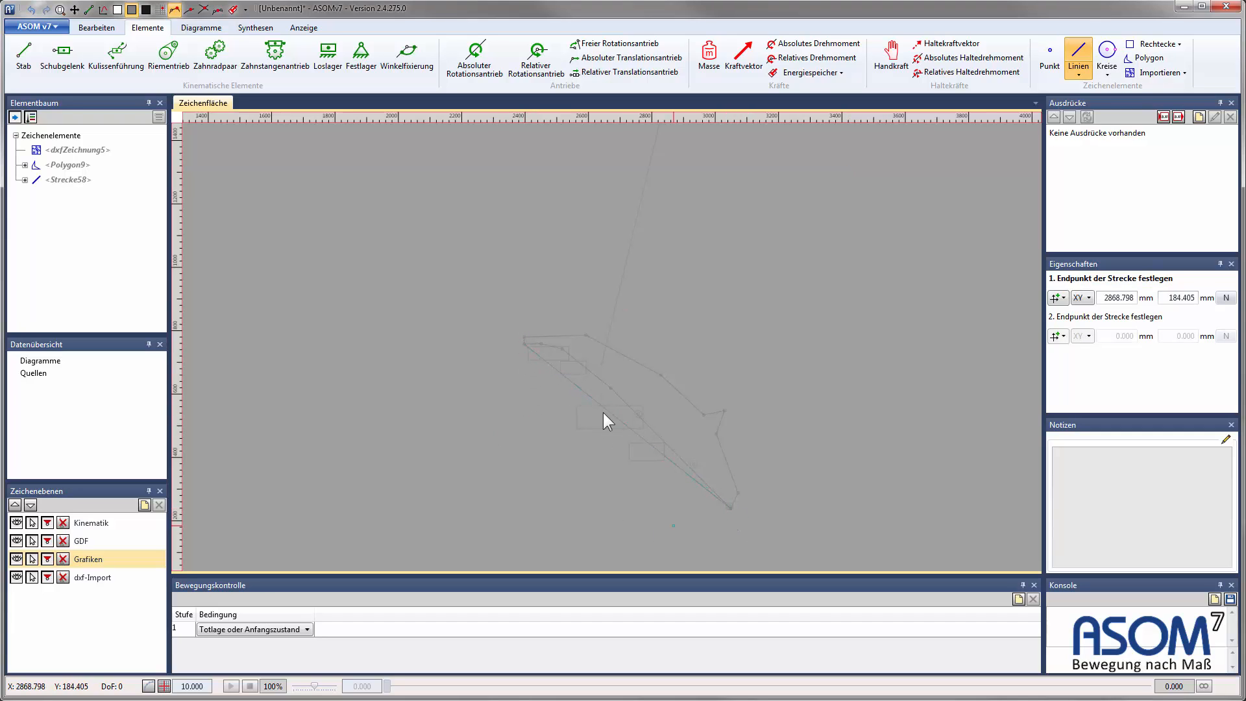
pyautogui.click(601, 365)
pyautogui.moveTo(693, 201); pyautogui.dragTo(676, 255, button='middle')
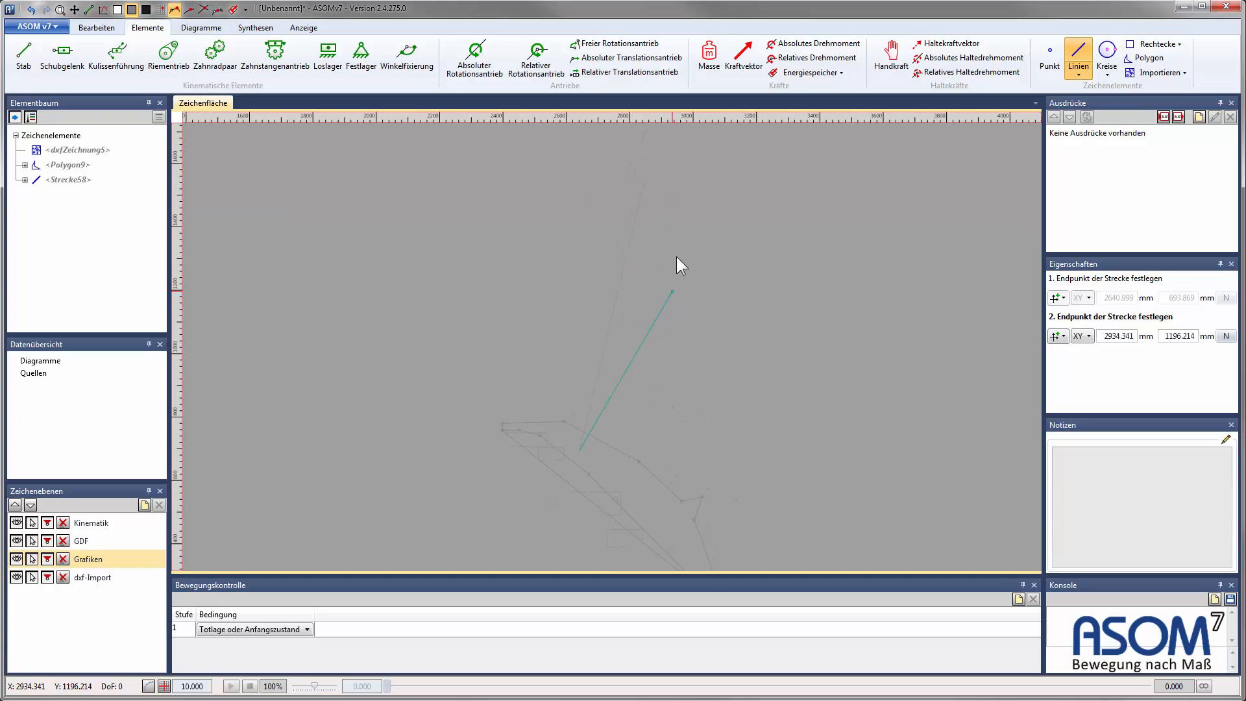
pyautogui.click(641, 192)
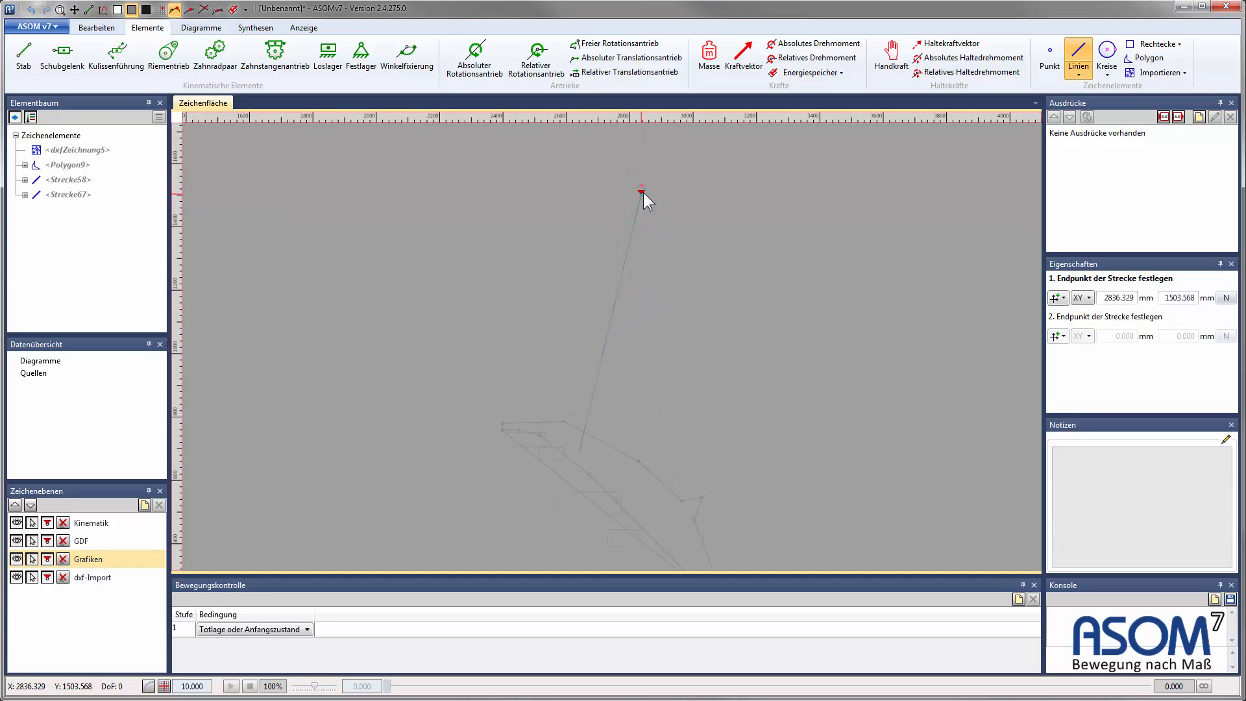
pyautogui.press('Escape')
# Step: Trace the uppermost imported rectangle near the tailgate's upper end with a rectangle of about 129 by 43 mm
pyautogui.moveTo(476, 368); pyautogui.dragTo(470, 283, button='middle')
pyautogui.click(1130, 45)
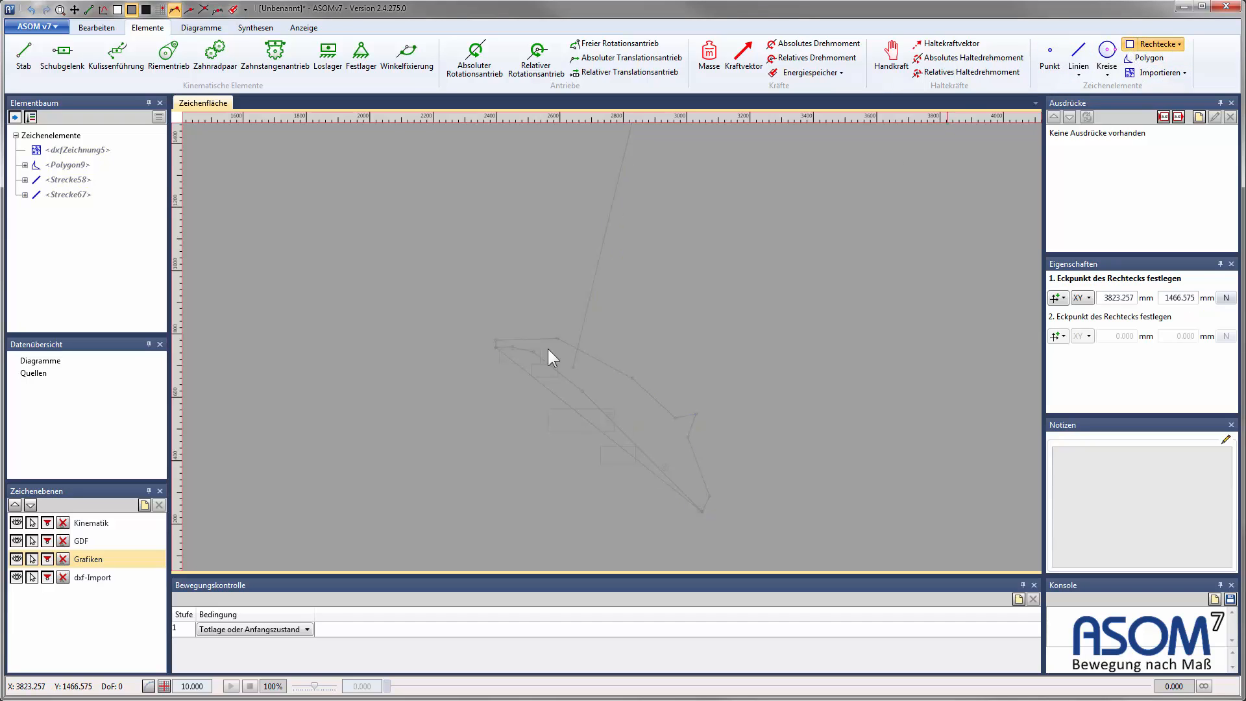
pyautogui.click(499, 363)
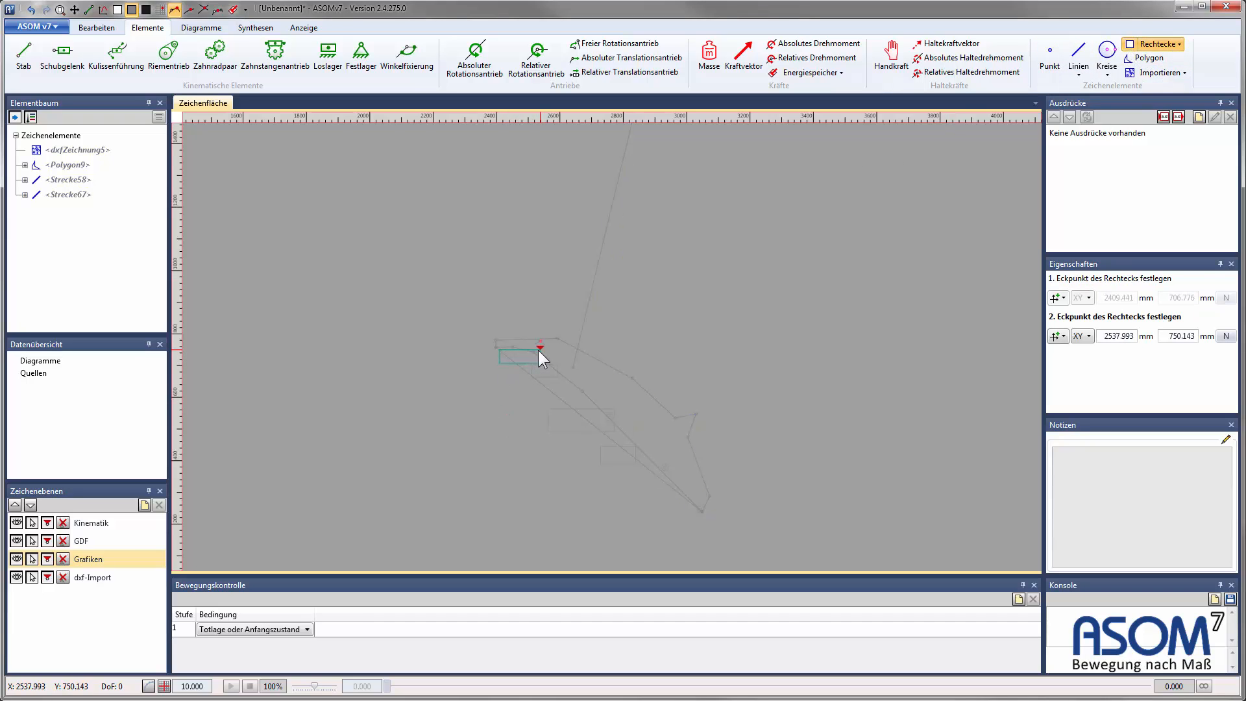
pyautogui.click(538, 350)
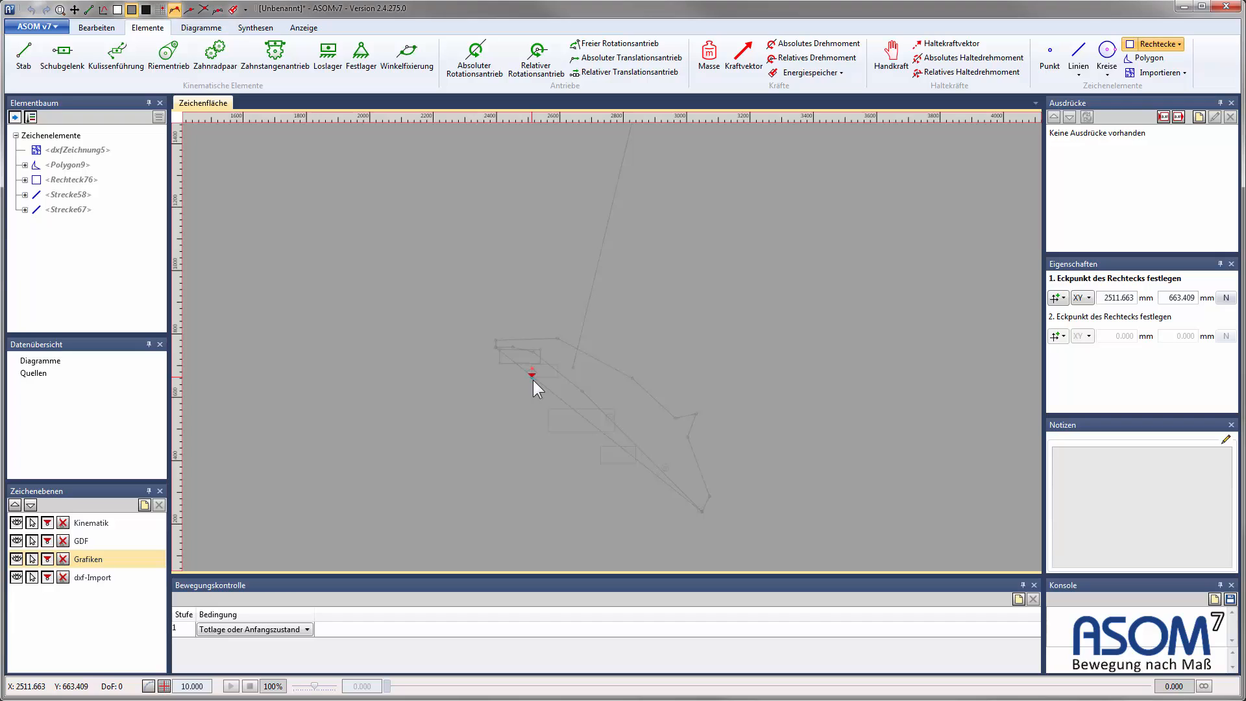
# Step: Trace the imported second and third rectangles down from the tailgate's upper end, about 82 by 41 mm and 210 by 72 mm
pyautogui.scroll(2, 532, 379)
pyautogui.scroll(1, 540, 365)
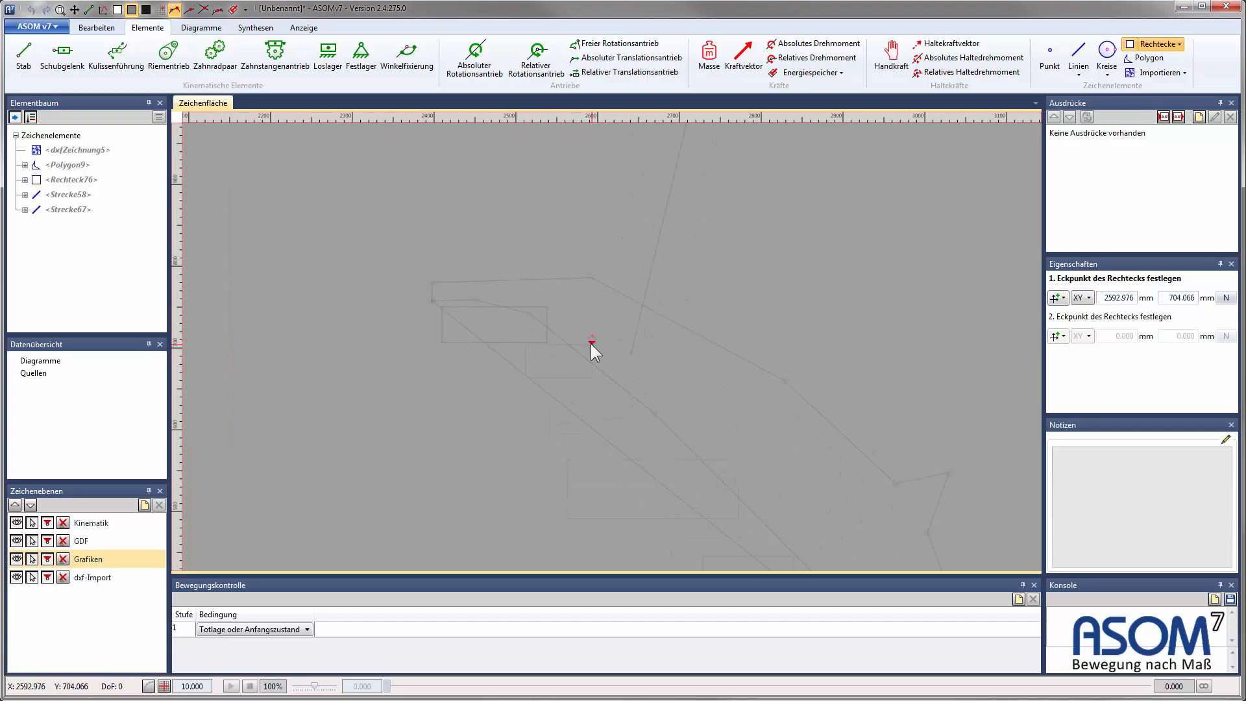
pyautogui.click(526, 344)
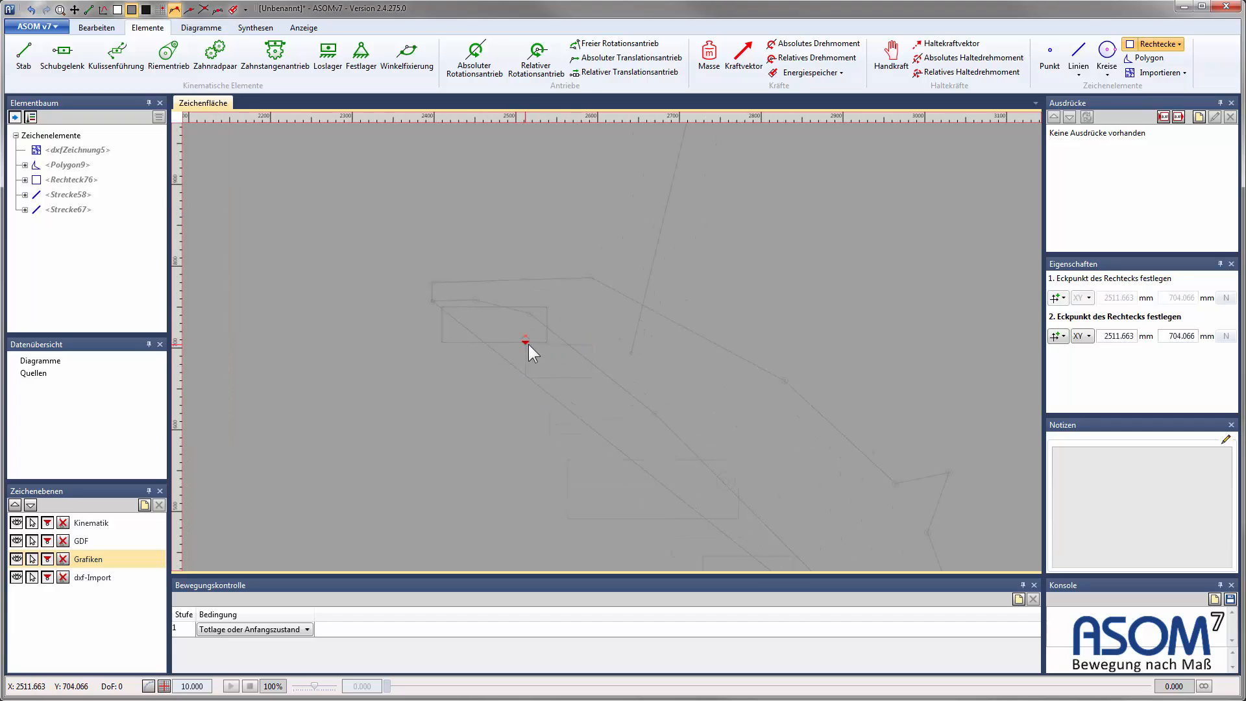
pyautogui.click(594, 377)
pyautogui.click(738, 461)
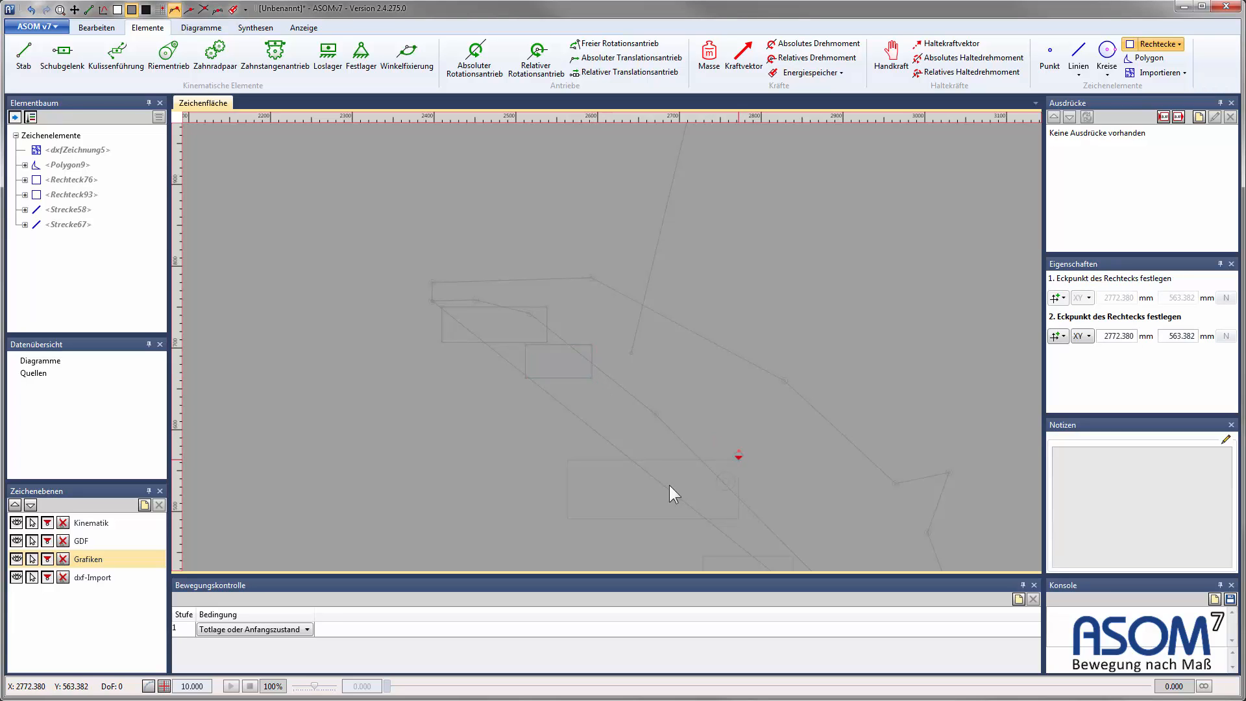
pyautogui.click(569, 517)
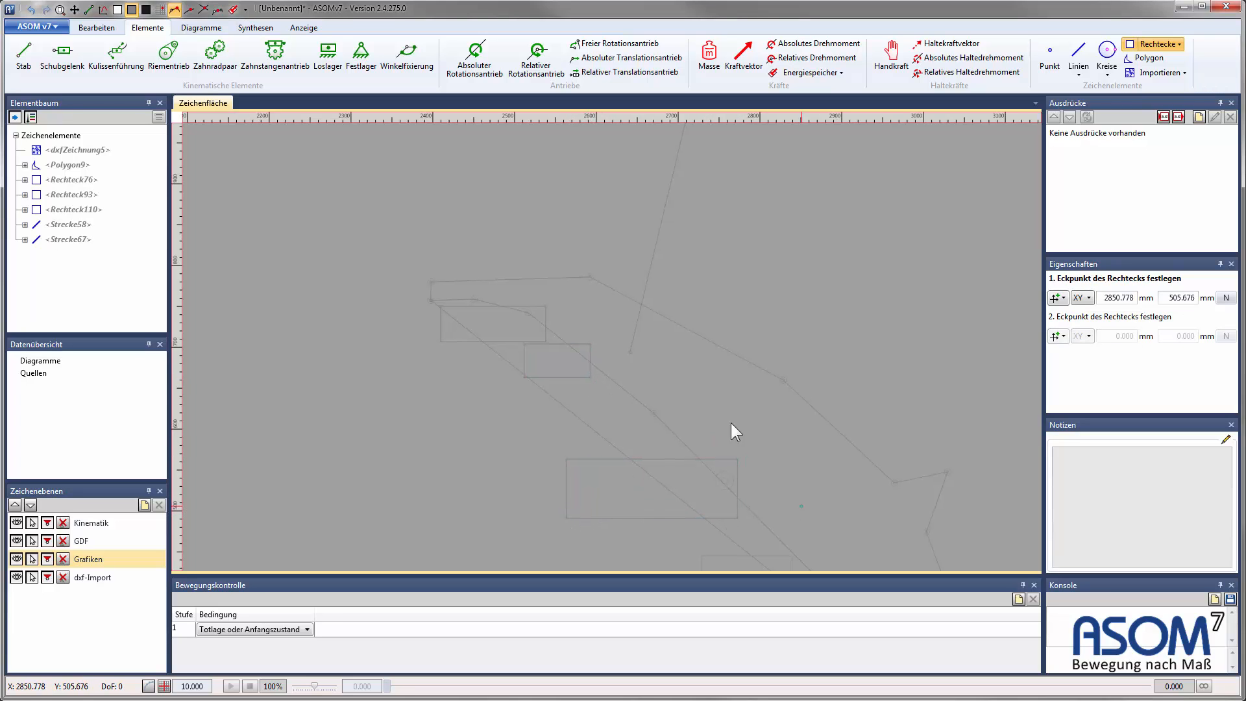
# Step: Trace the lowest imported rectangle below the tailgate with a rectangle of about 112 by 56 mm and finish the Rectangle command
pyautogui.click(660, 368)
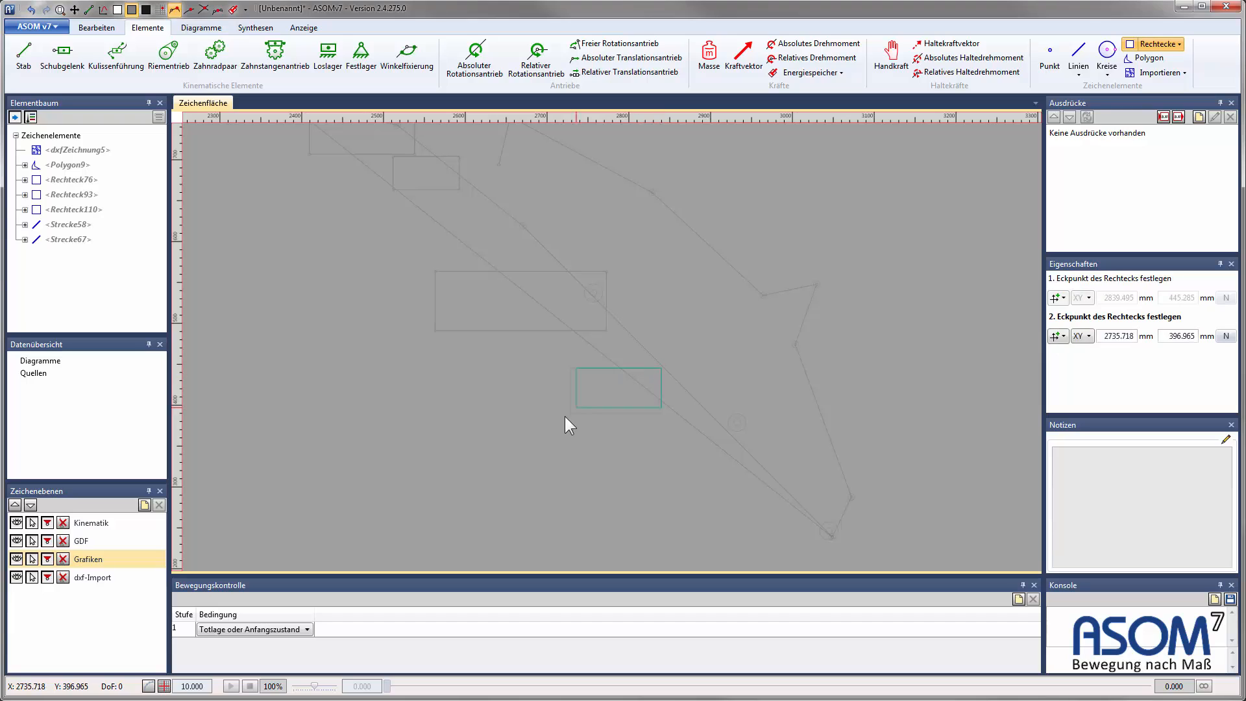
pyautogui.click(568, 414)
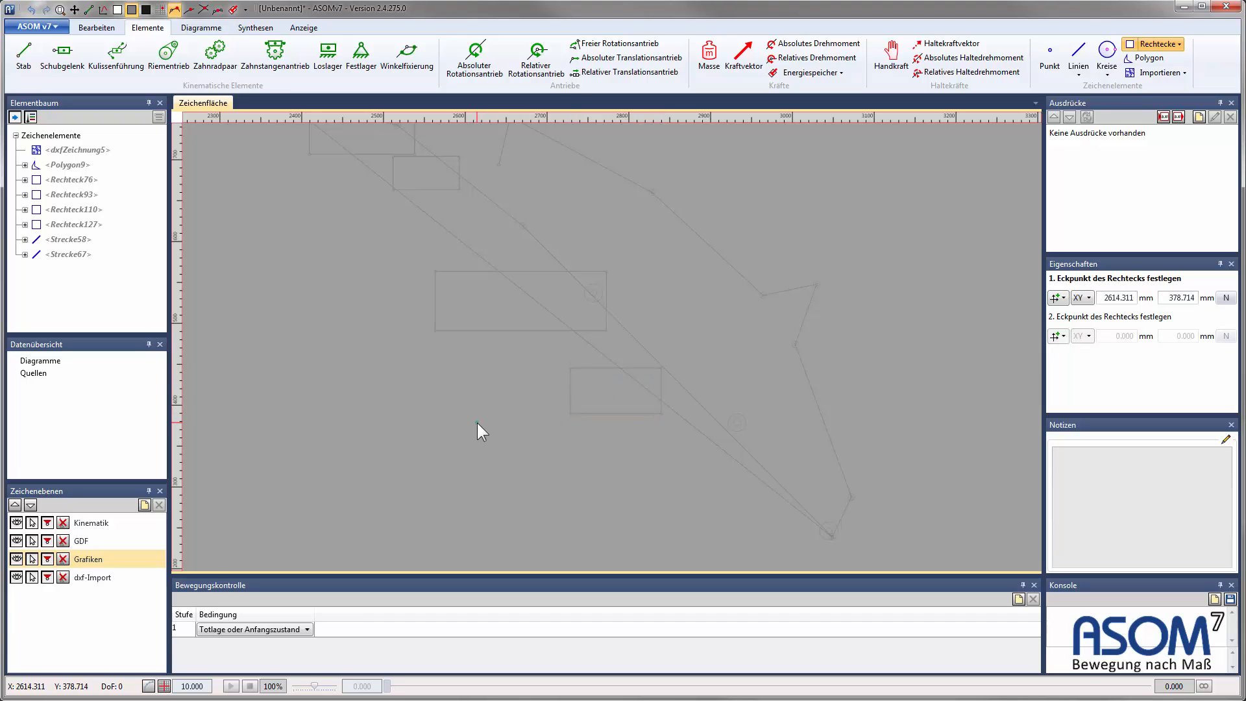
pyautogui.press('Escape')
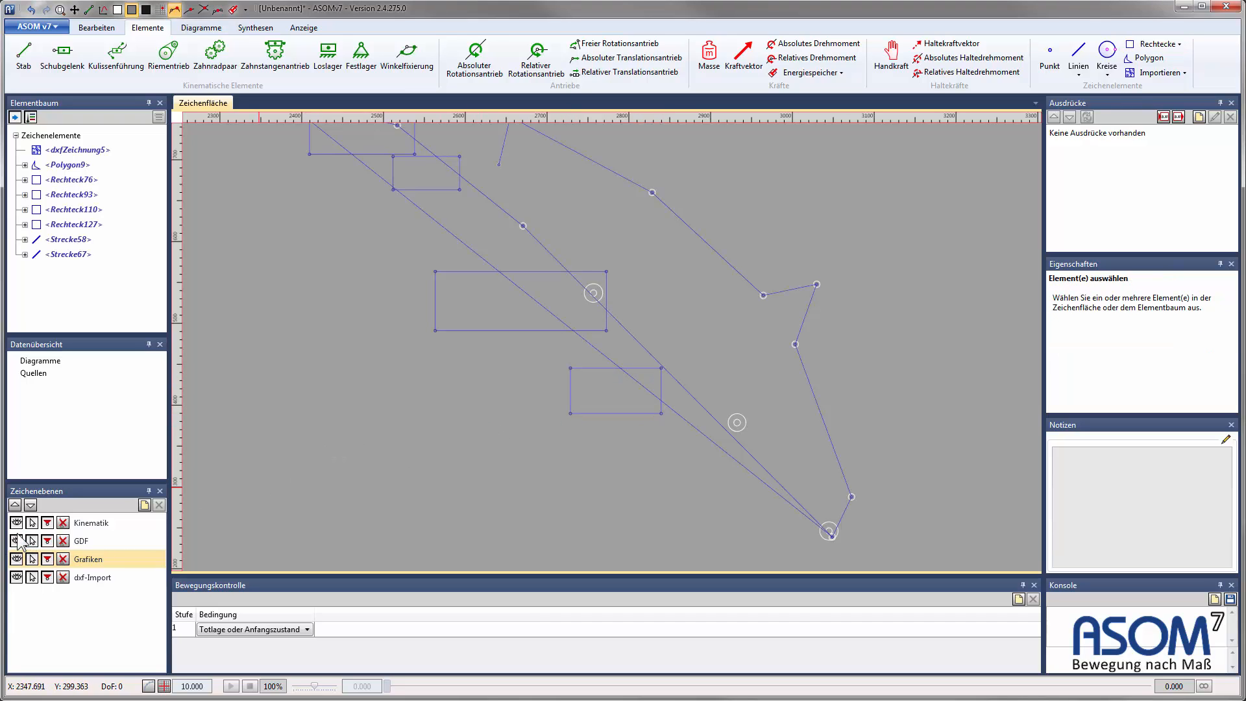
pyautogui.scroll(-2, 584, 279)
pyautogui.moveTo(582, 277); pyautogui.dragTo(562, 357, button='middle')
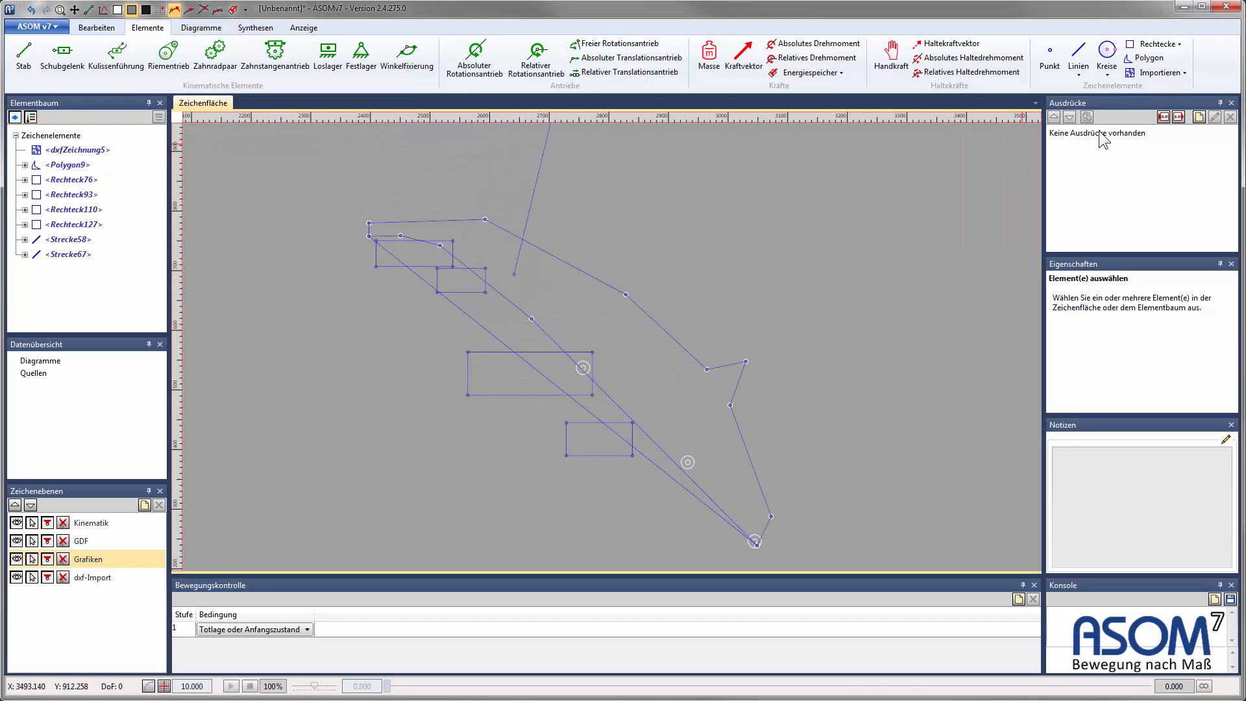
# Step: On the Kinematik layer, attach a mass to the tailgate polygon at the centre of the uppermost imported circle marker
pyautogui.click(714, 57)
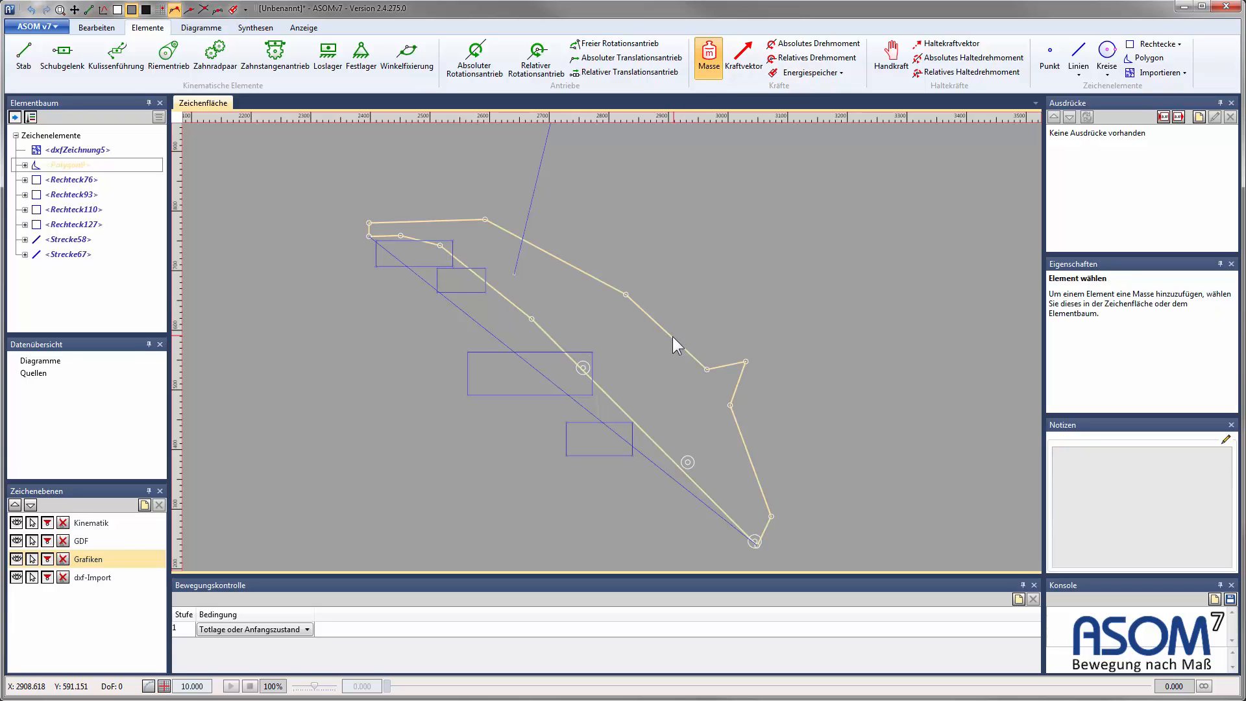
pyautogui.click(99, 521)
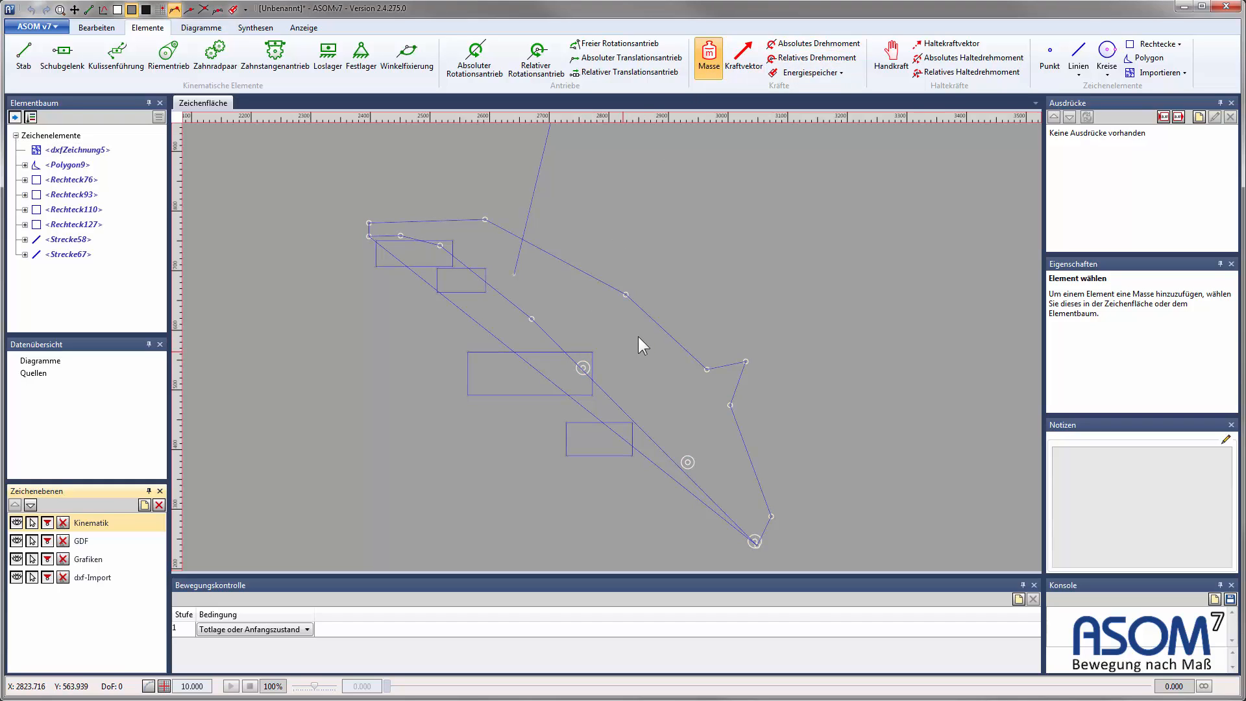
pyautogui.click(655, 322)
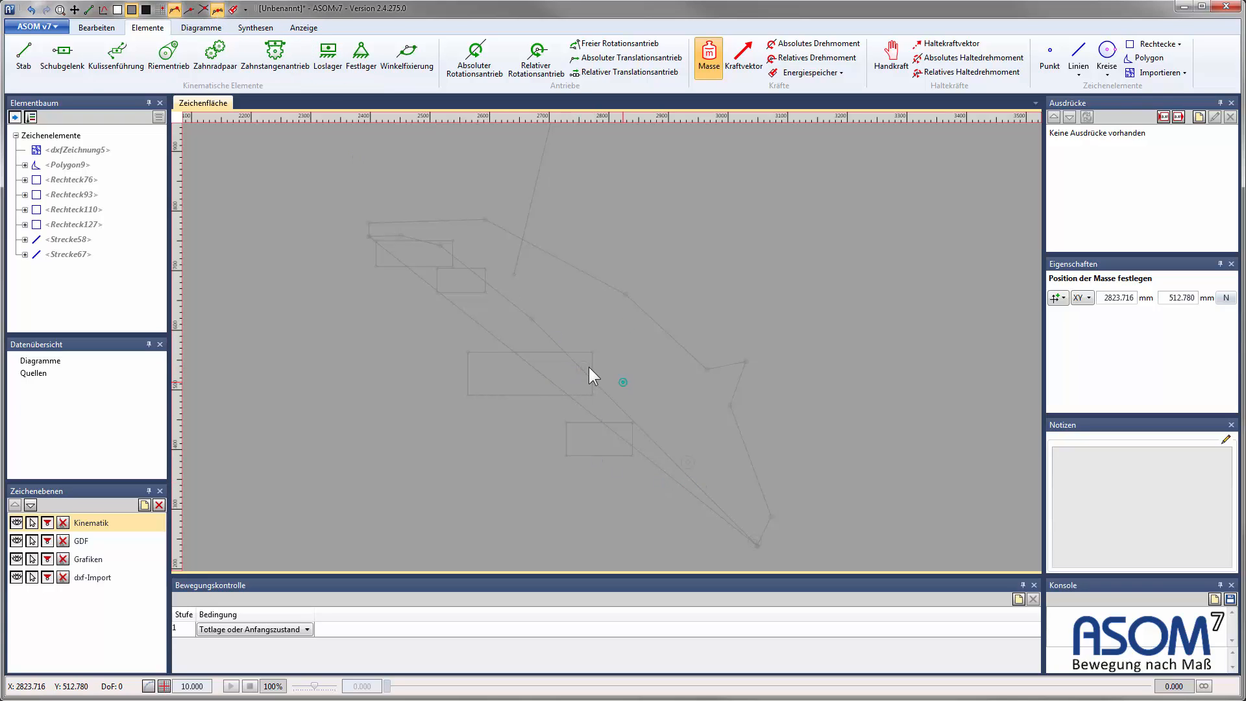
pyautogui.scroll(2, 581, 364)
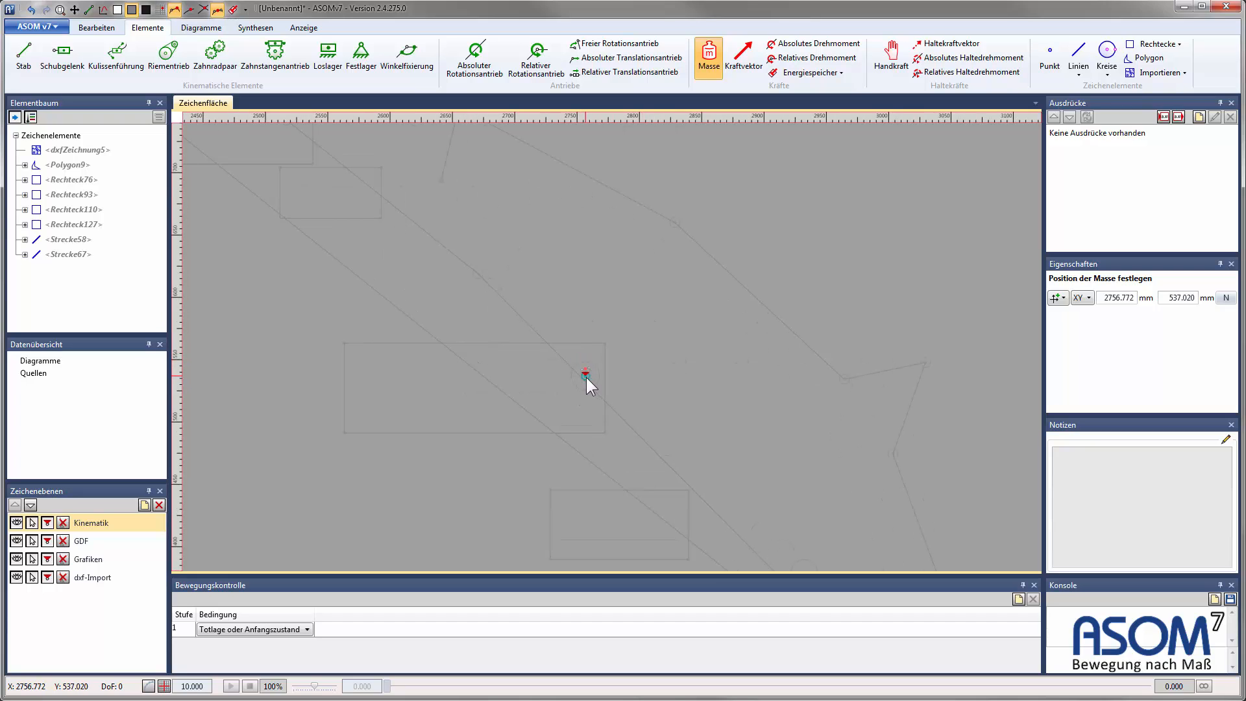
pyautogui.click(586, 376)
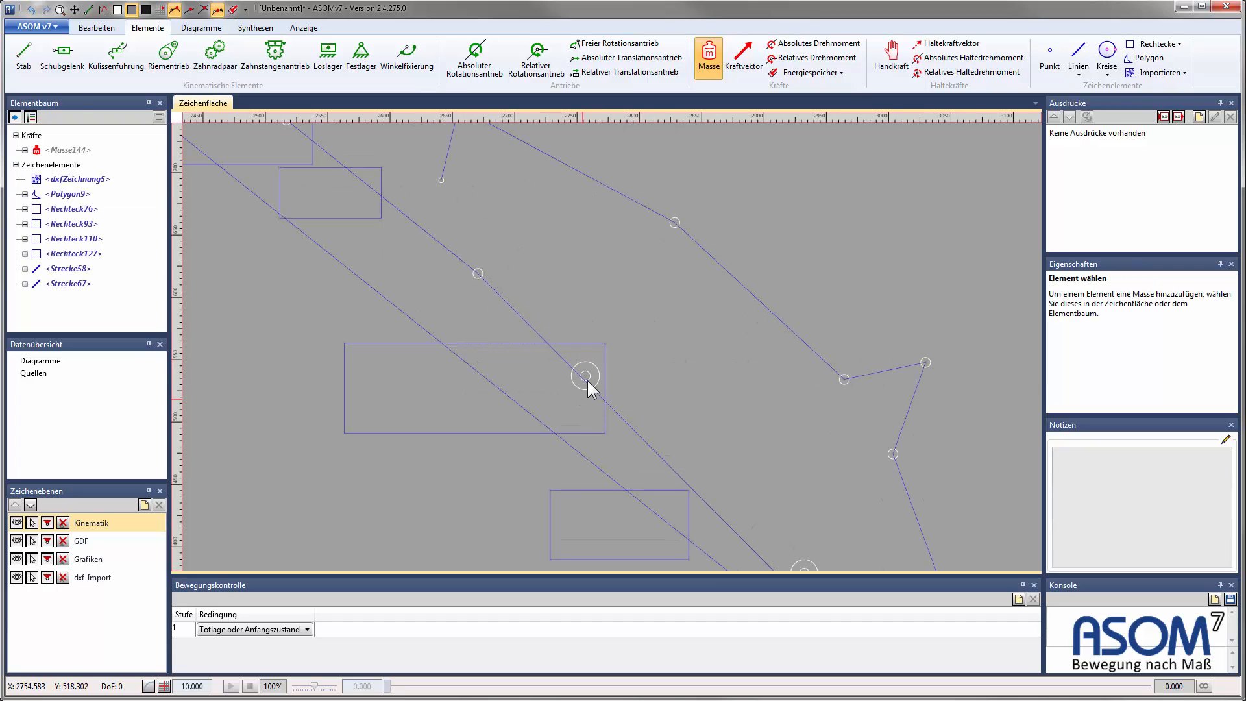
pyautogui.click(586, 378)
pyautogui.scroll(-2, 715, 386)
pyautogui.click(711, 390)
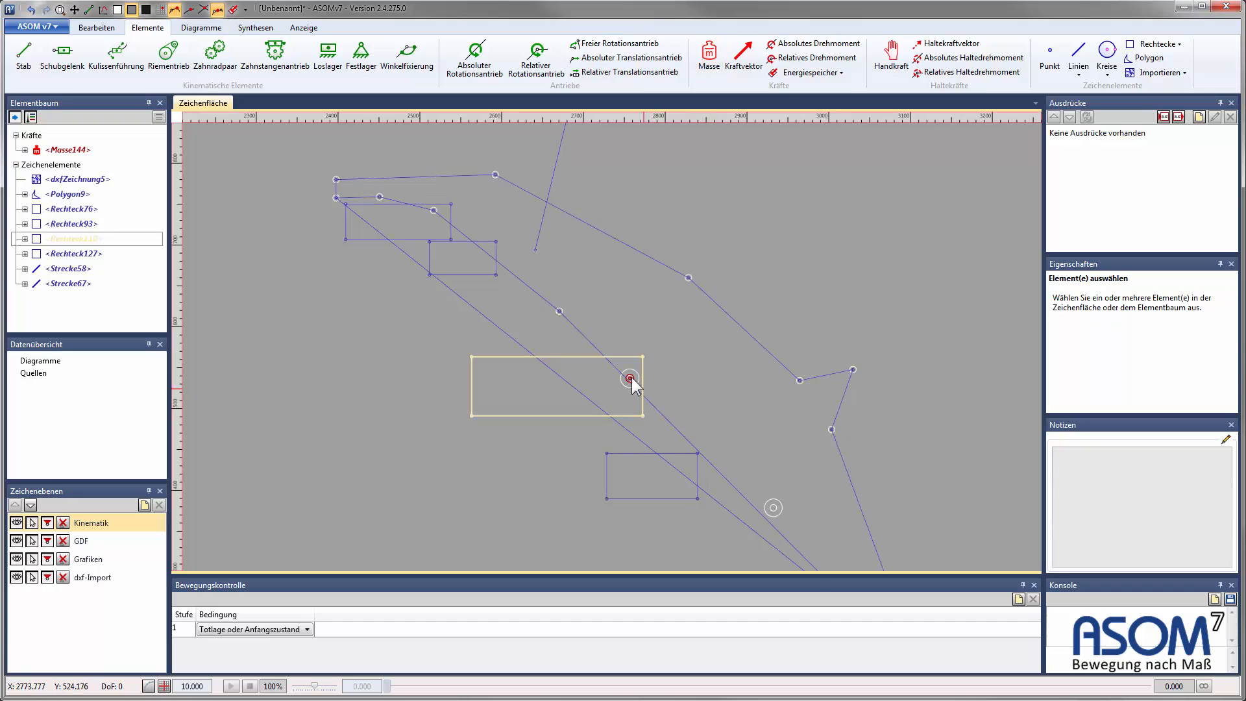
# Step: Set the tailgate mass element's mass to 15
pyautogui.click(630, 379)
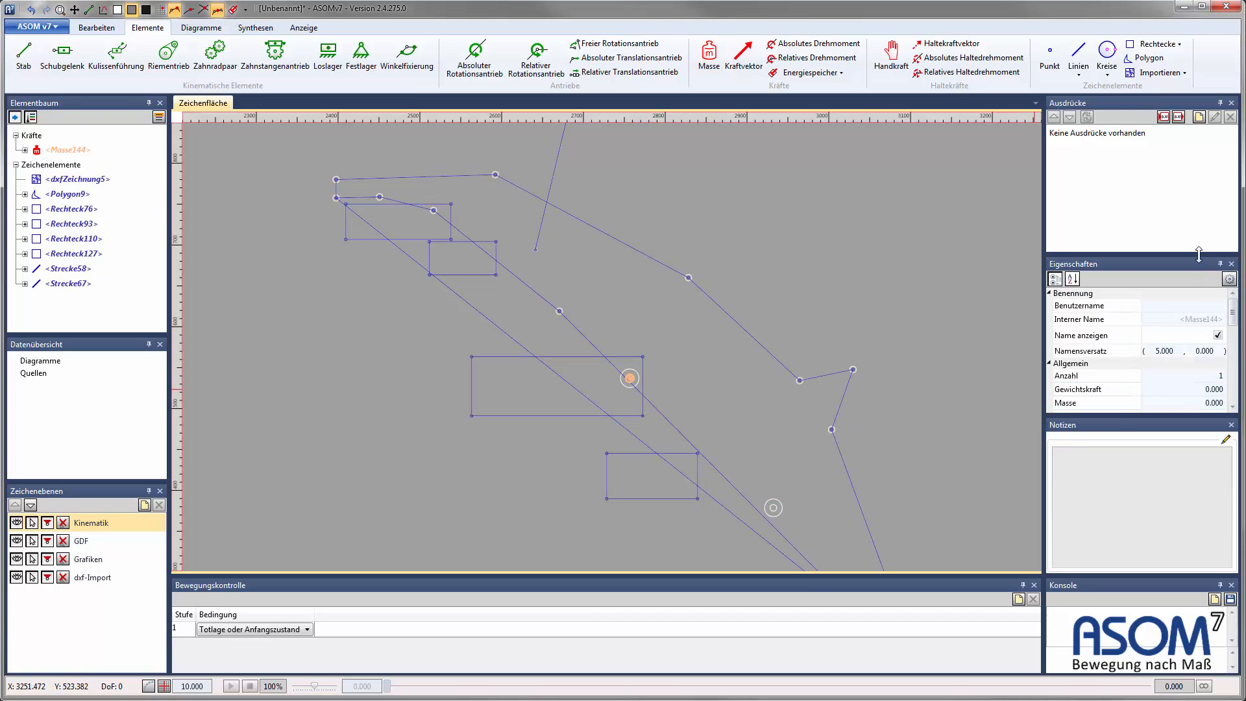
pyautogui.moveTo(1199, 253); pyautogui.dragTo(1199, 203)
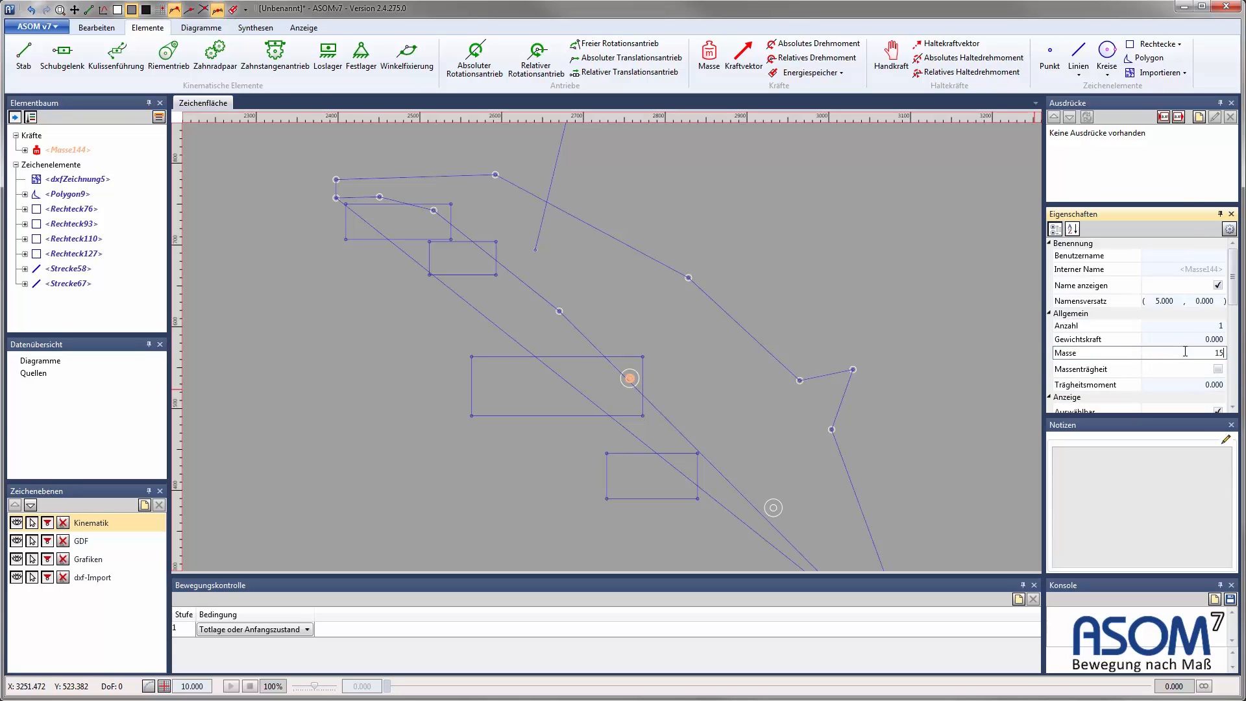
pyautogui.press('Return')
# Step: Attach a hand force to the tailgate polygon at the centre of the middle circle marker
pyautogui.scroll(-1, 696, 371)
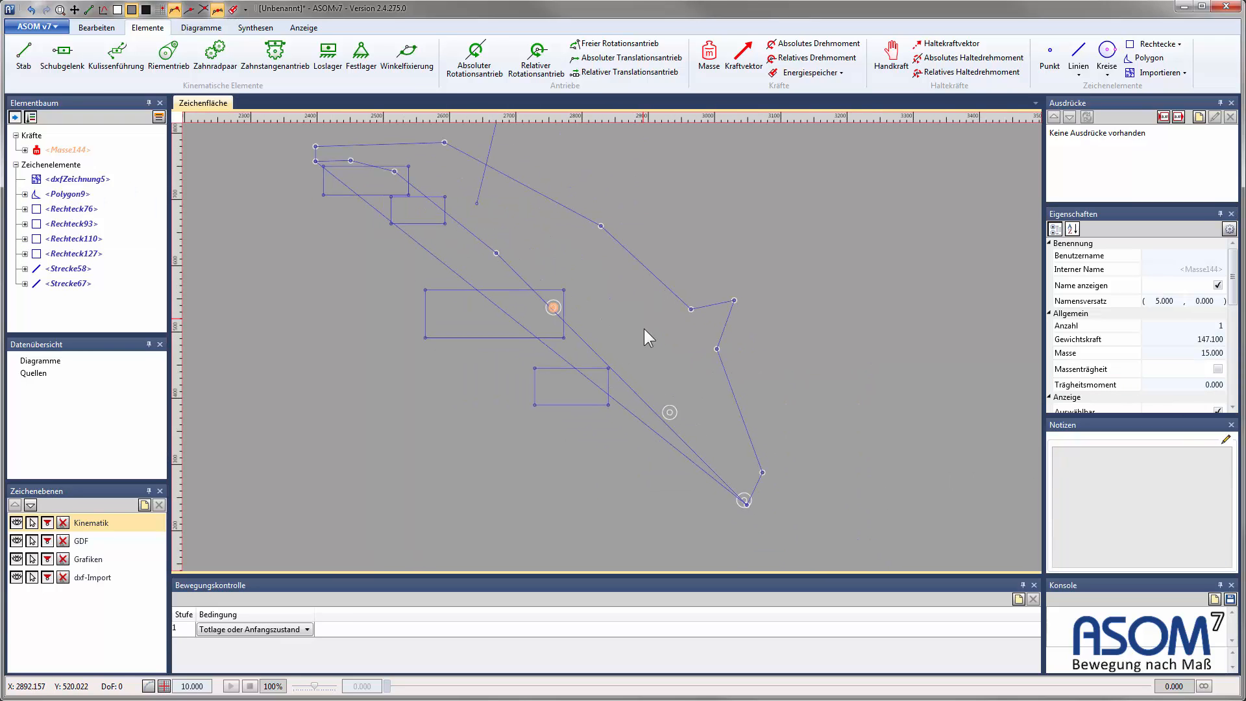
pyautogui.click(894, 61)
pyautogui.scroll(1, 706, 378)
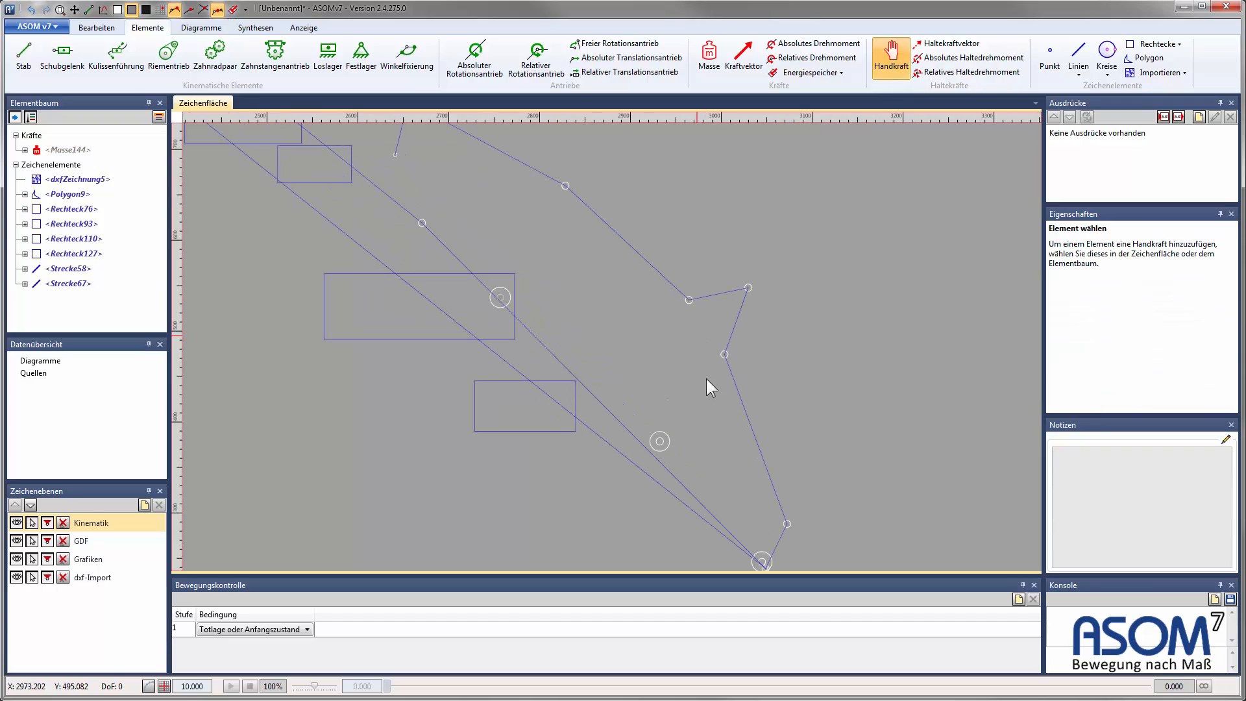
pyautogui.click(738, 390)
pyautogui.click(661, 442)
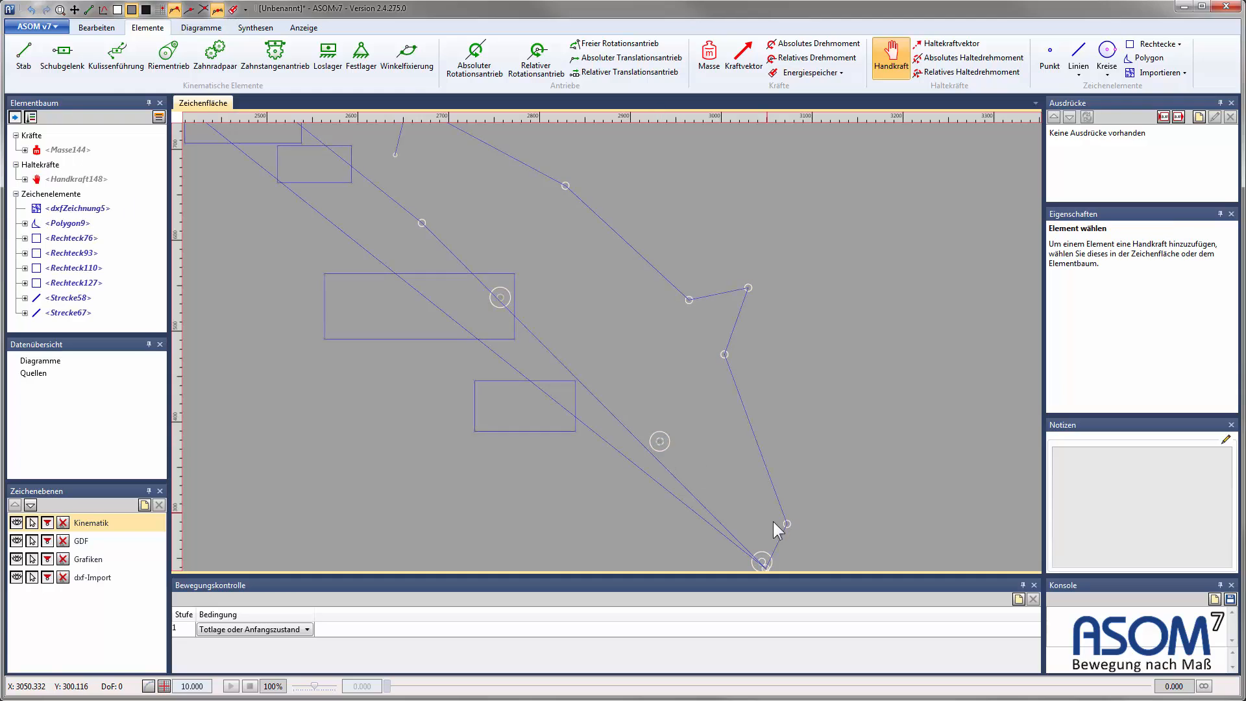
# Step: Attach a second hand force to the tailgate polygon at the centre of the larger circle marker near its lower tip
pyautogui.click(776, 542)
pyautogui.moveTo(851, 528); pyautogui.dragTo(797, 390, button='middle')
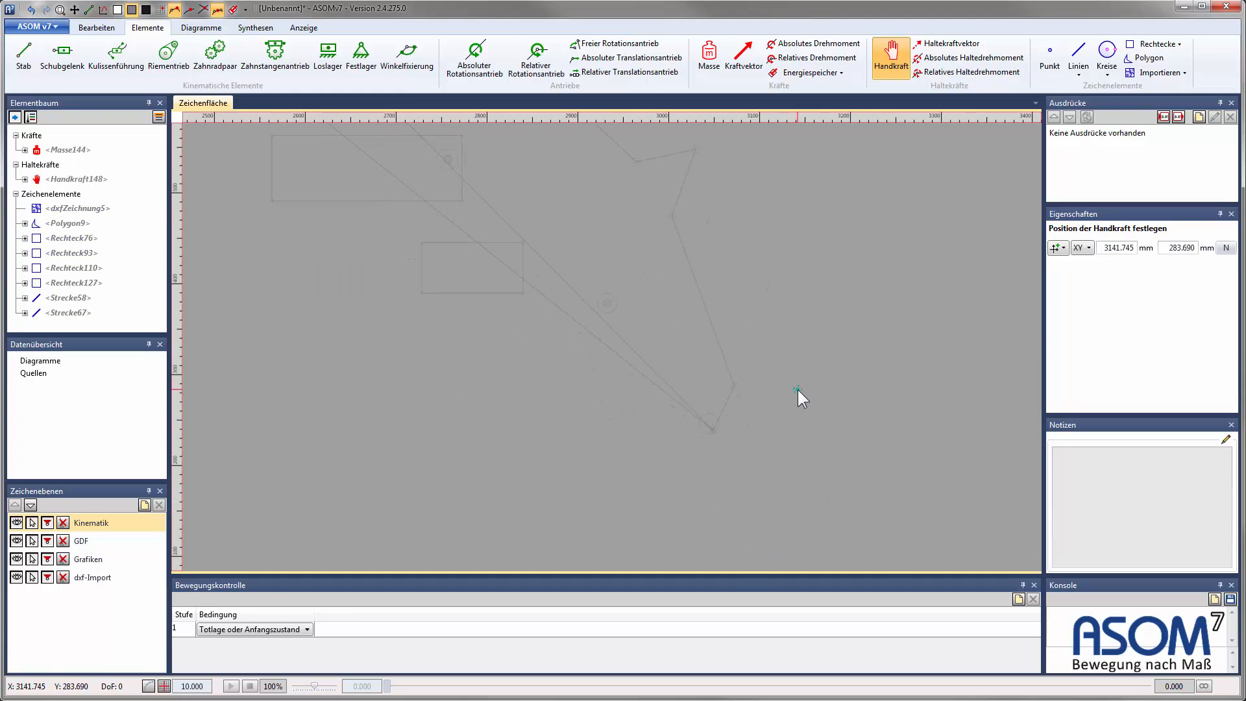
pyautogui.scroll(5, 678, 405)
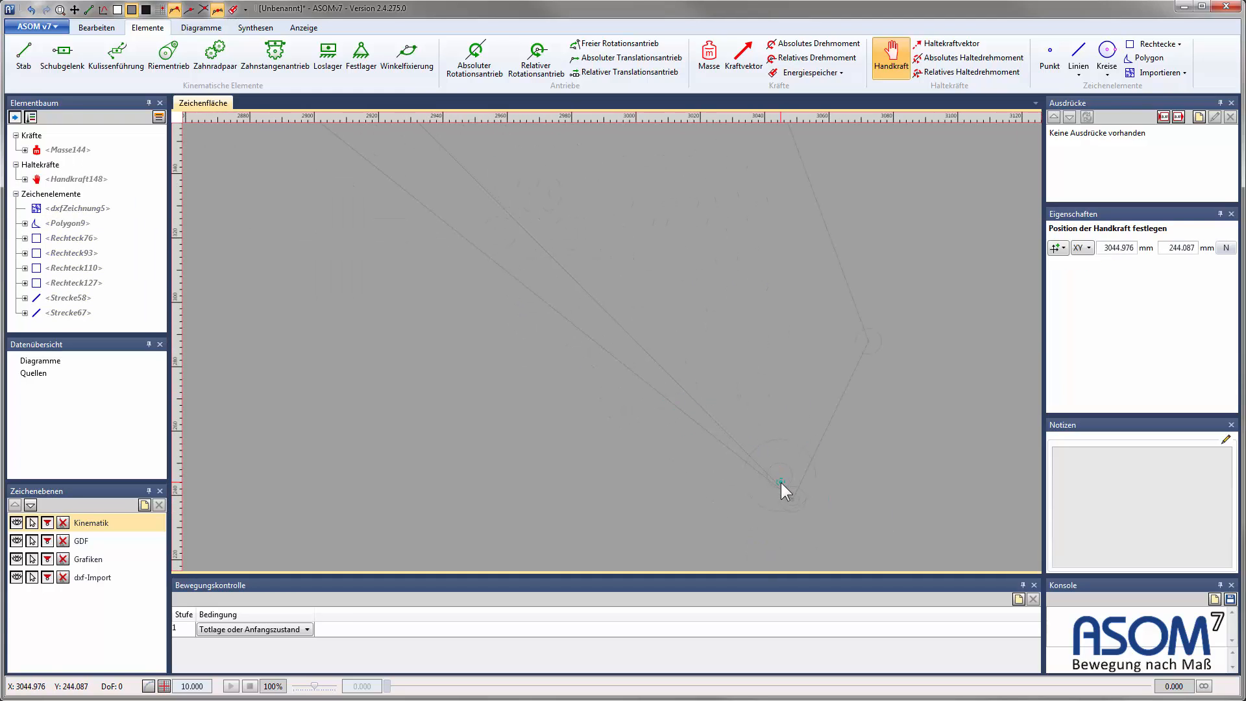
pyautogui.click(780, 476)
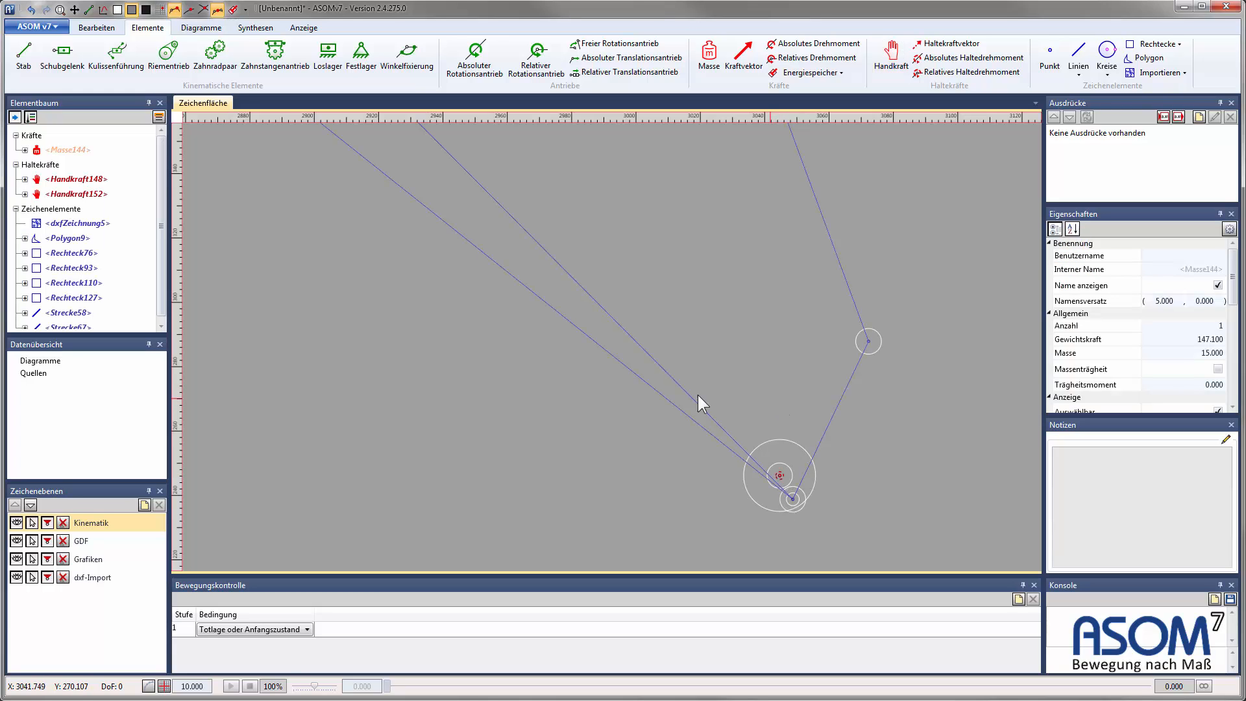
pyautogui.scroll(-5, 571, 390)
pyautogui.click(500, 412)
pyautogui.moveTo(469, 372); pyautogui.dragTo(560, 392, button='middle')
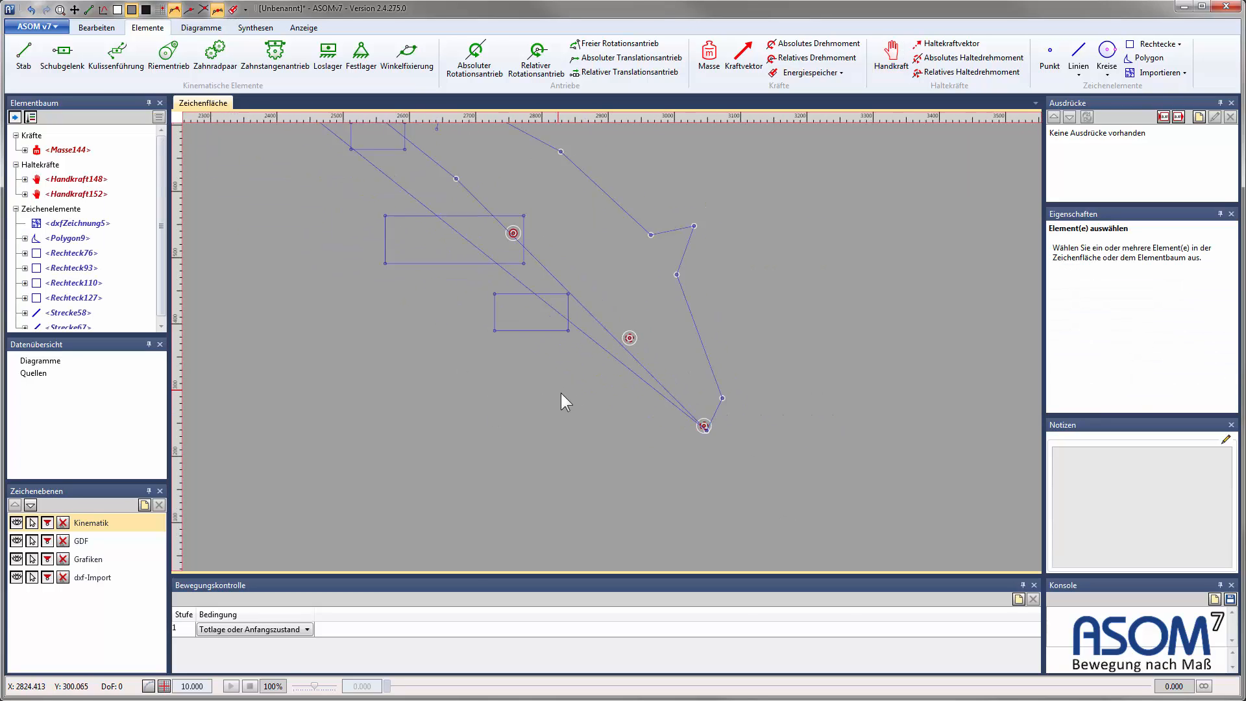
# Step: Switch the drawing area to a white background and hide the dxf-Import layer
pyautogui.scroll(-2, 561, 392)
pyautogui.moveTo(476, 368); pyautogui.dragTo(531, 445, button='middle')
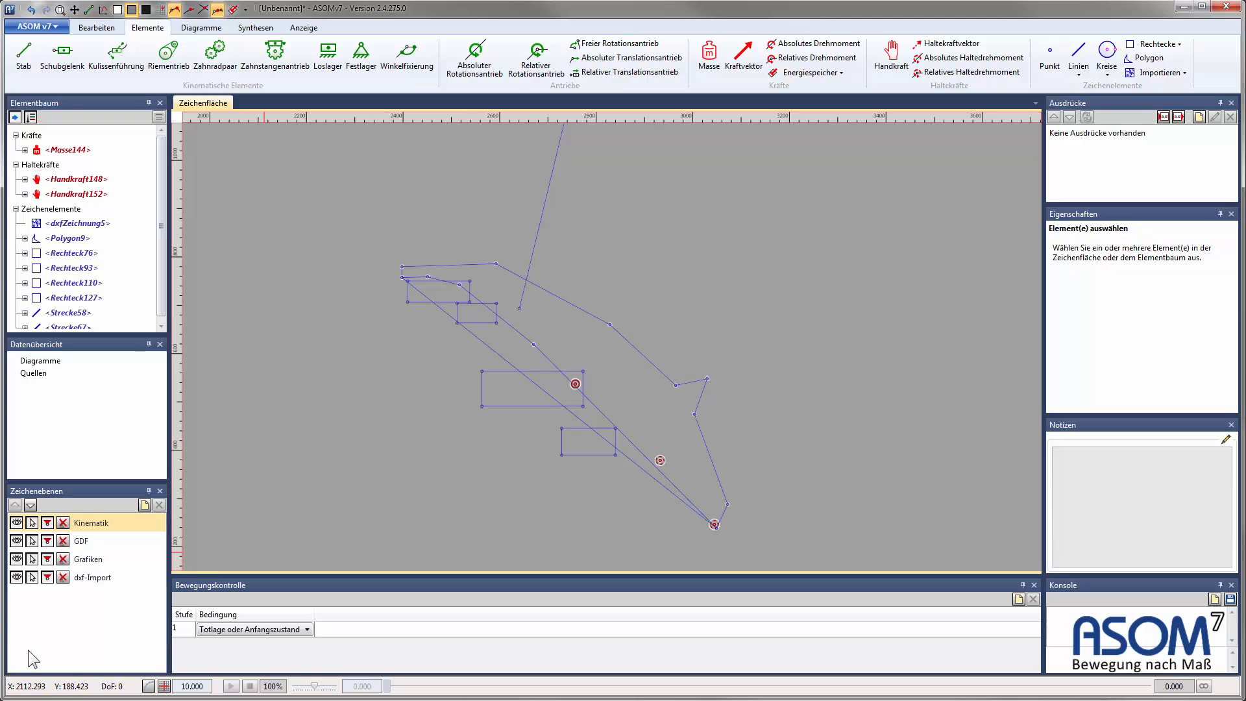
pyautogui.click(119, 10)
pyautogui.click(16, 577)
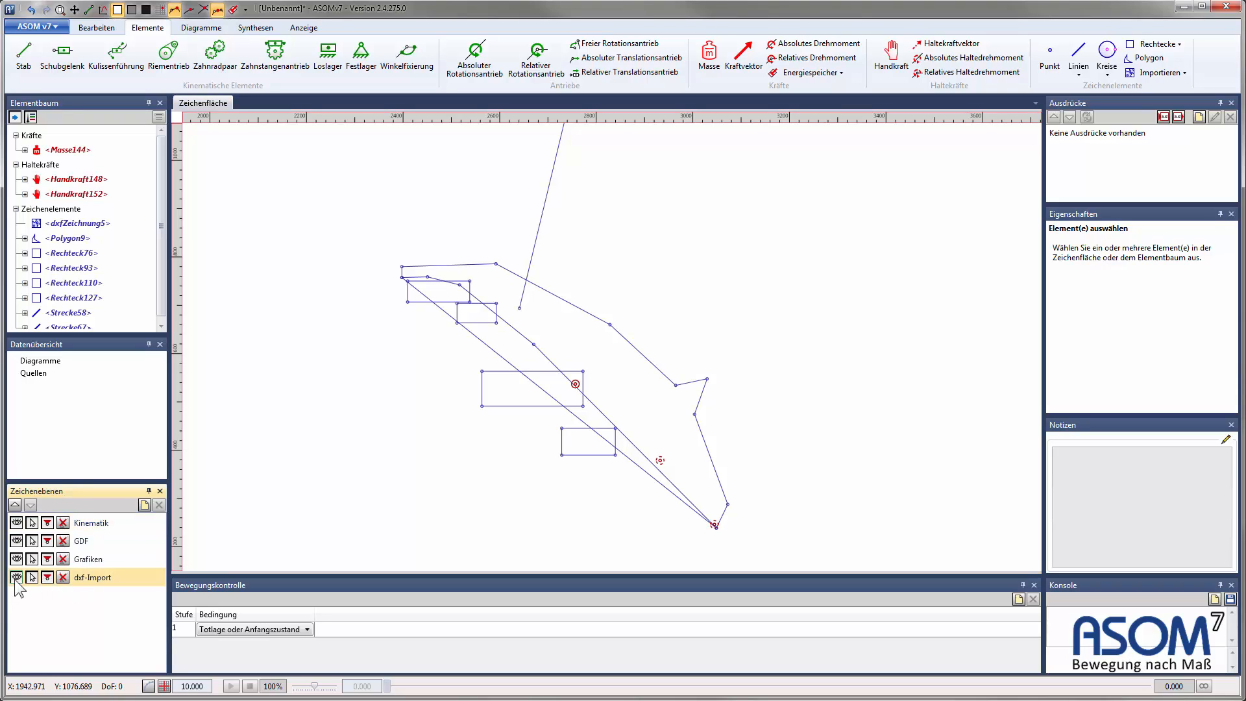
pyautogui.click(16, 577)
# Step: Check the contents of the Grafiken and Kinematik layers by hiding and reshowing each, leaving Kinematik as the active layer
pyautogui.click(16, 559)
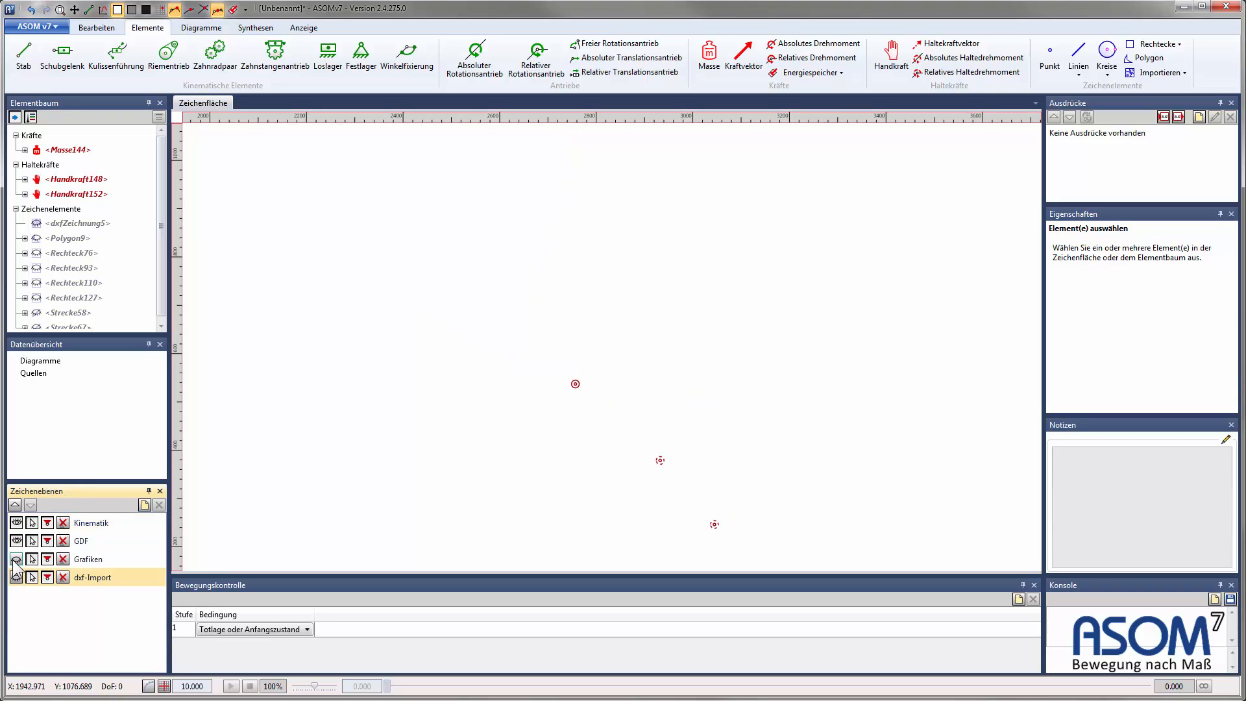
pyautogui.click(17, 559)
pyautogui.click(16, 559)
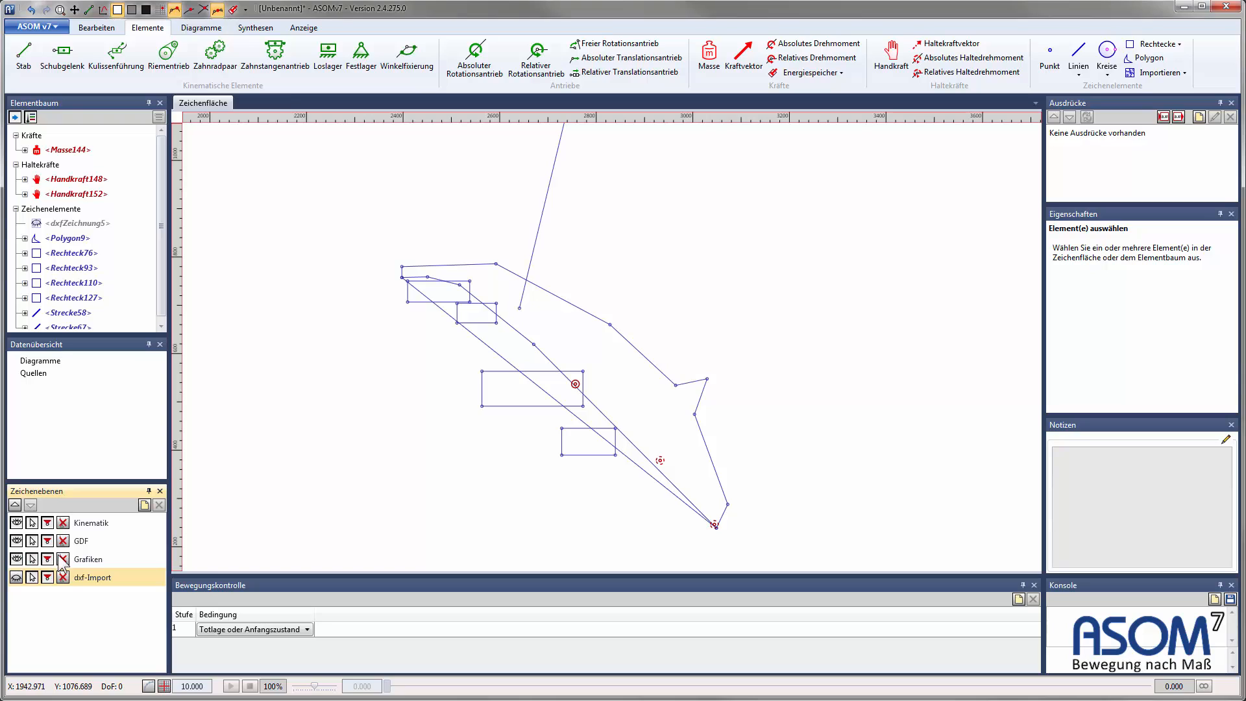
pyautogui.click(89, 523)
pyautogui.click(16, 523)
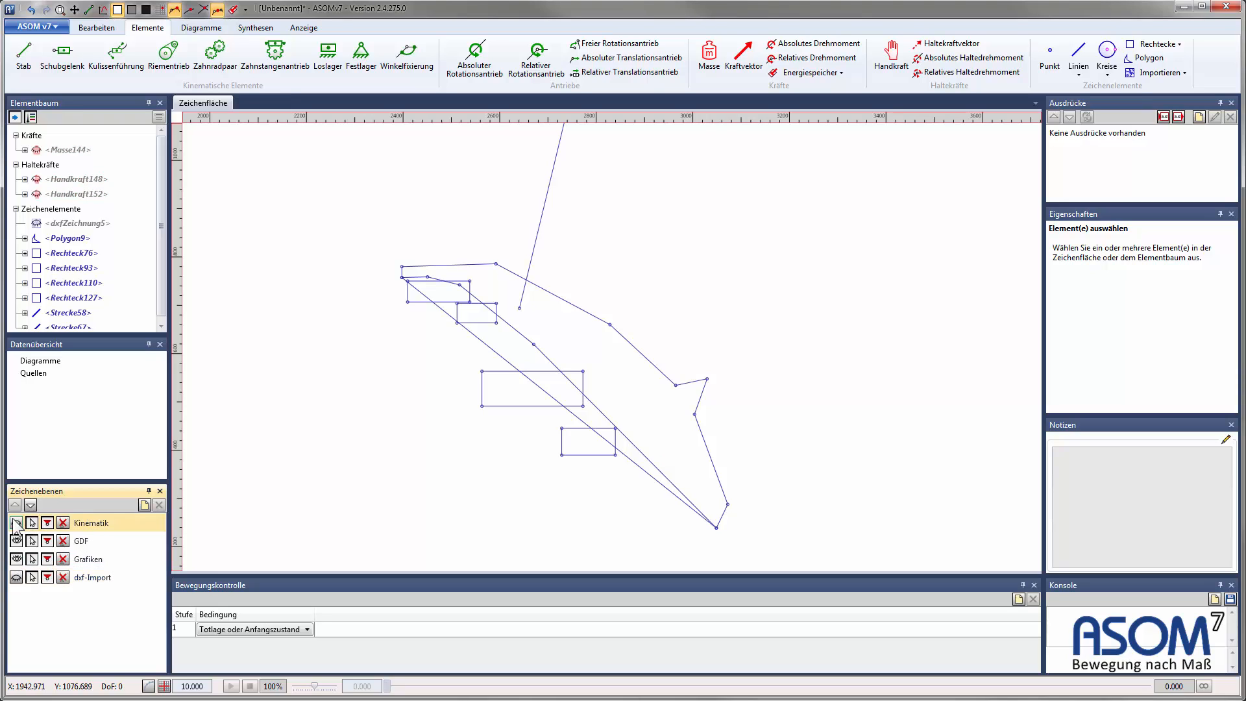
pyautogui.click(16, 523)
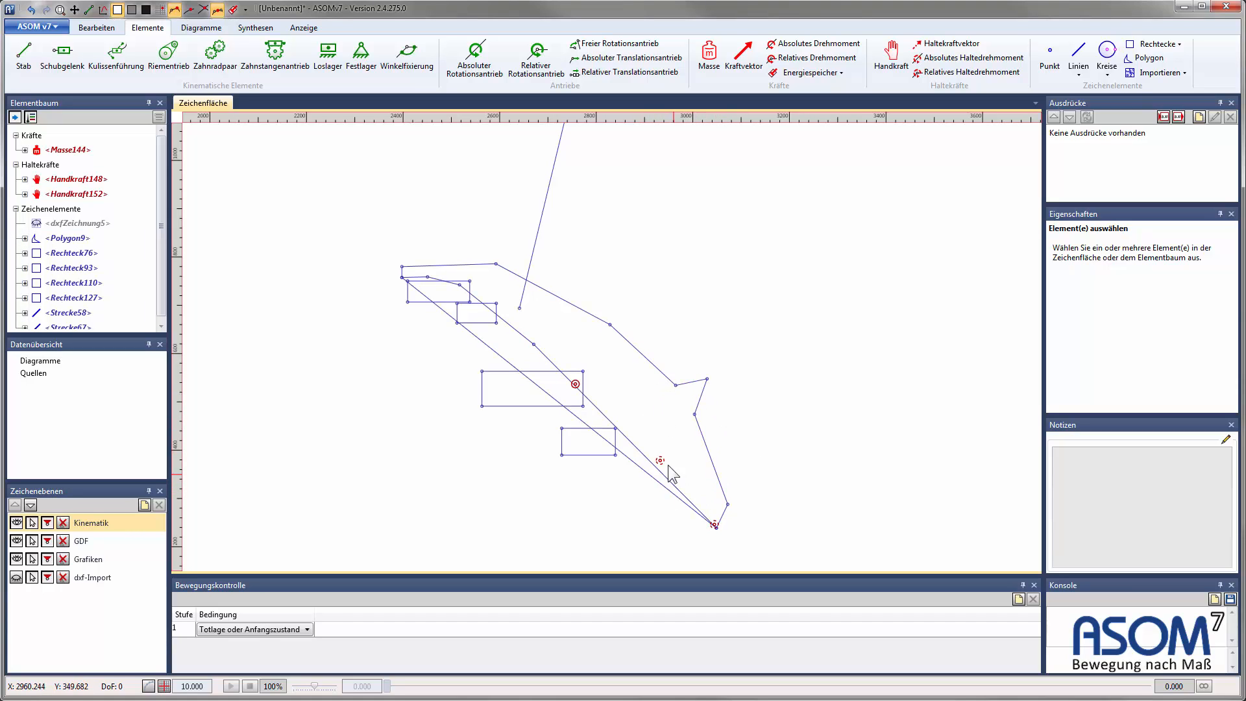
# Step: Give the mass element on the tailgate the user name MKlappe
pyautogui.click(575, 384)
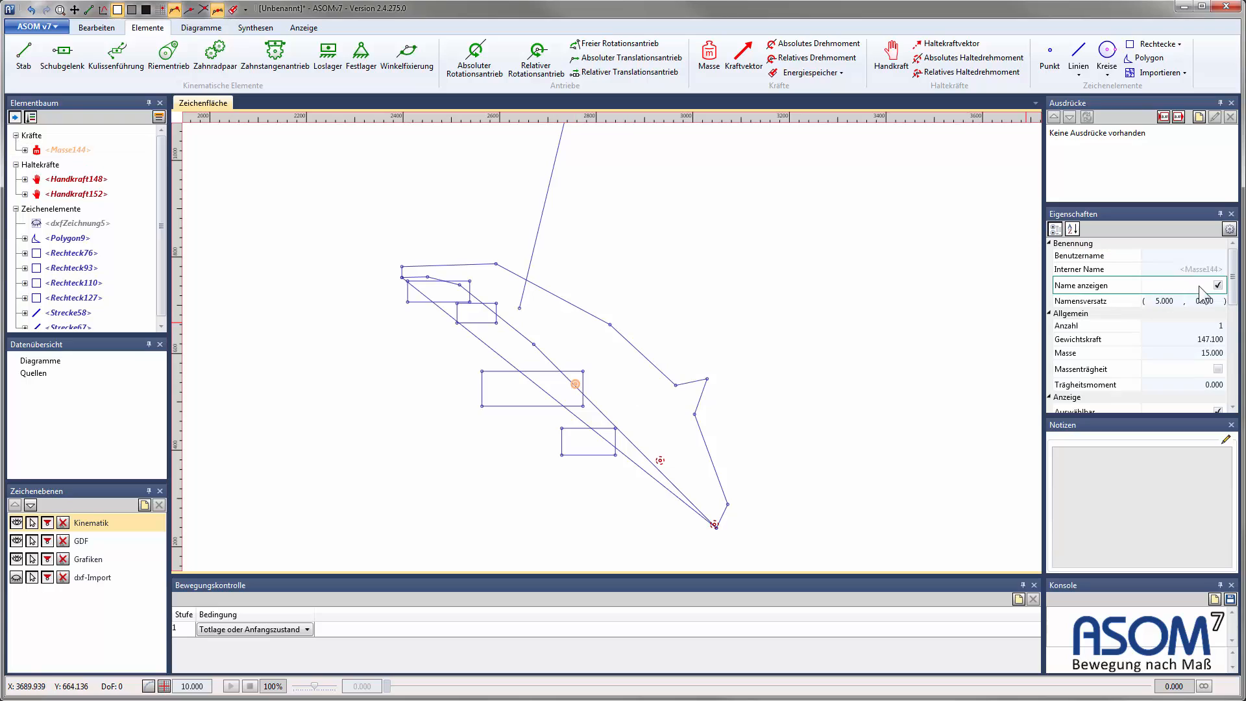
pyautogui.click(1200, 254)
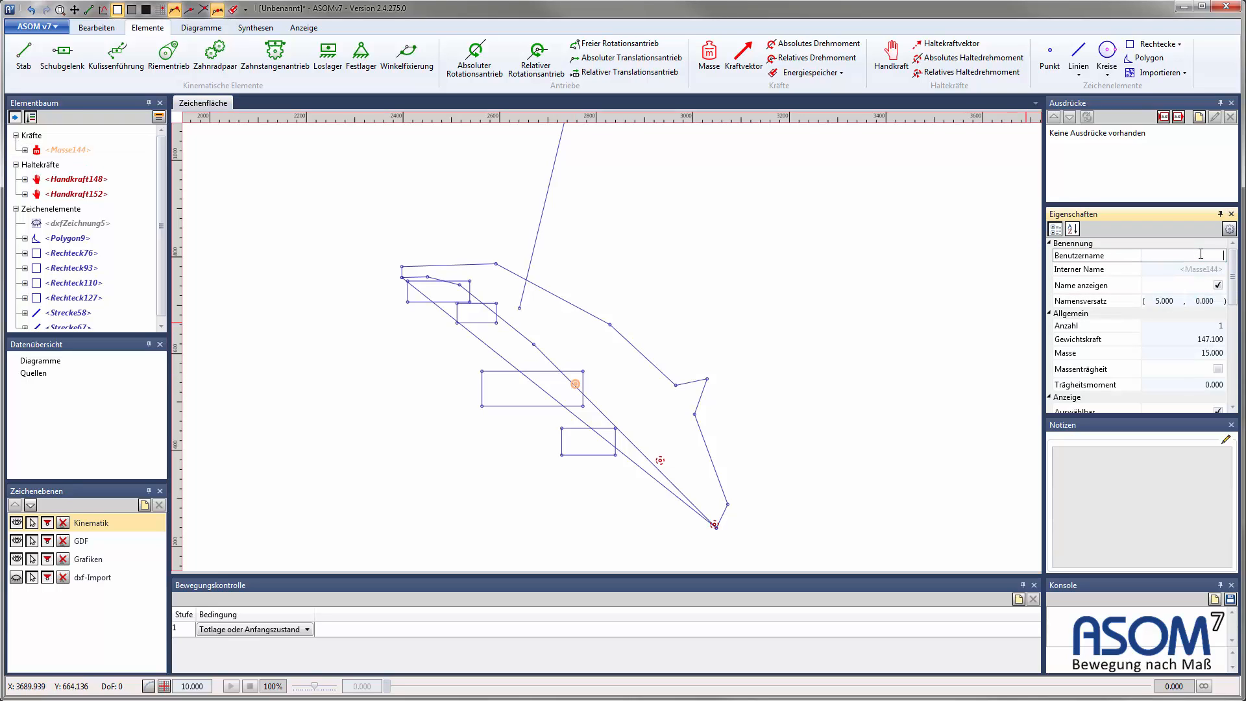
pyautogui.write('MKlappe')
pyautogui.click(760, 362)
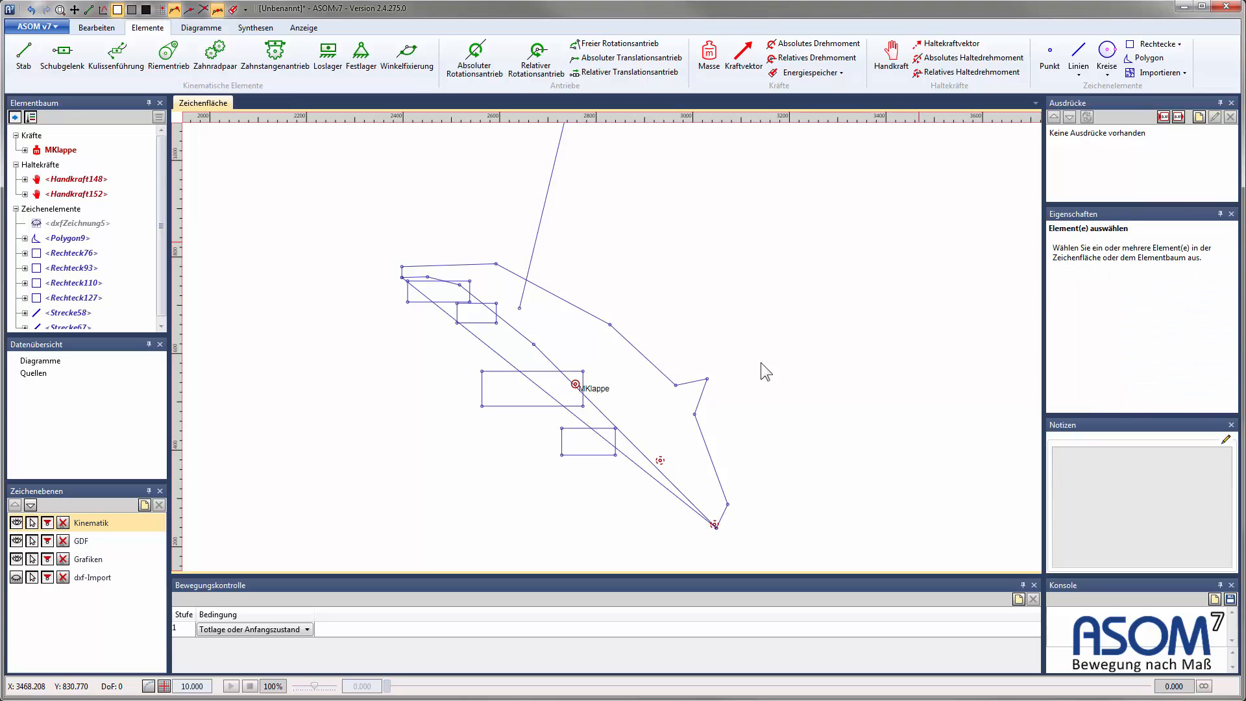
# Step: Give the hand force at the middle circle marker the user name HÖ
pyautogui.click(660, 461)
pyautogui.click(1162, 257)
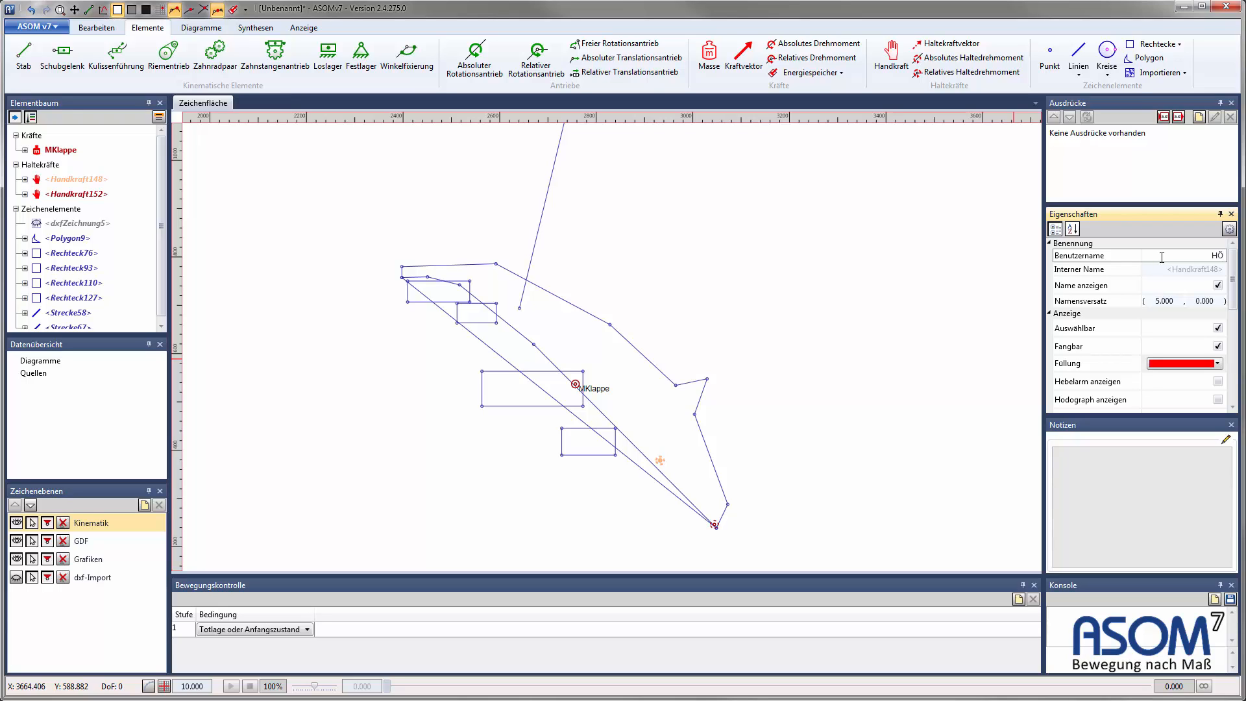
pyautogui.press('Return')
# Step: Give the hand force at the tailgate's lower tip the user name HS
pyautogui.click(714, 524)
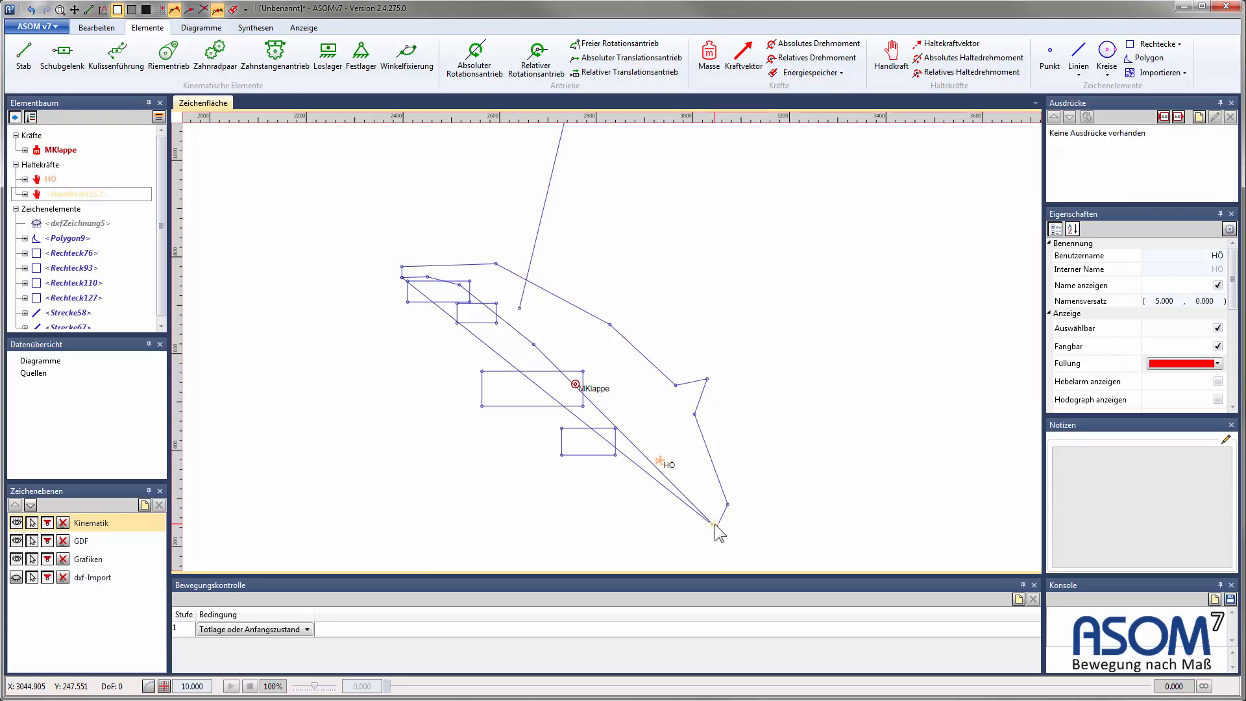
pyautogui.click(1184, 257)
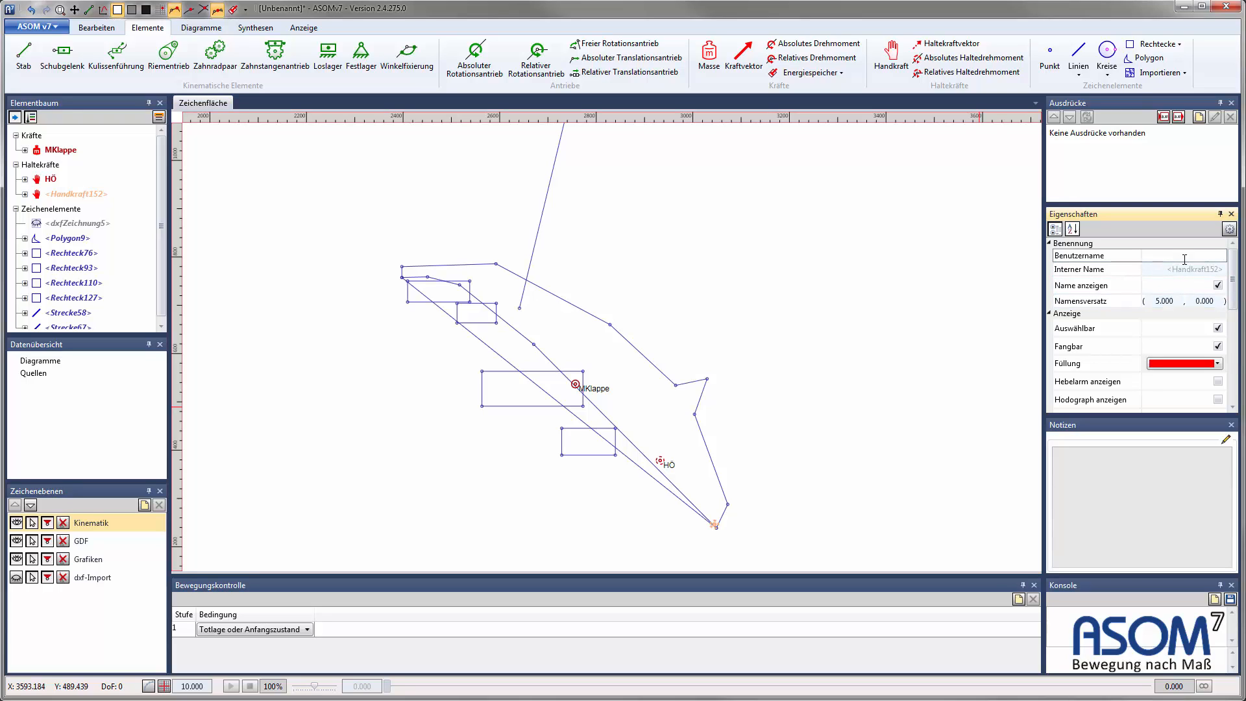
pyautogui.write('HS')
pyautogui.press('Return')
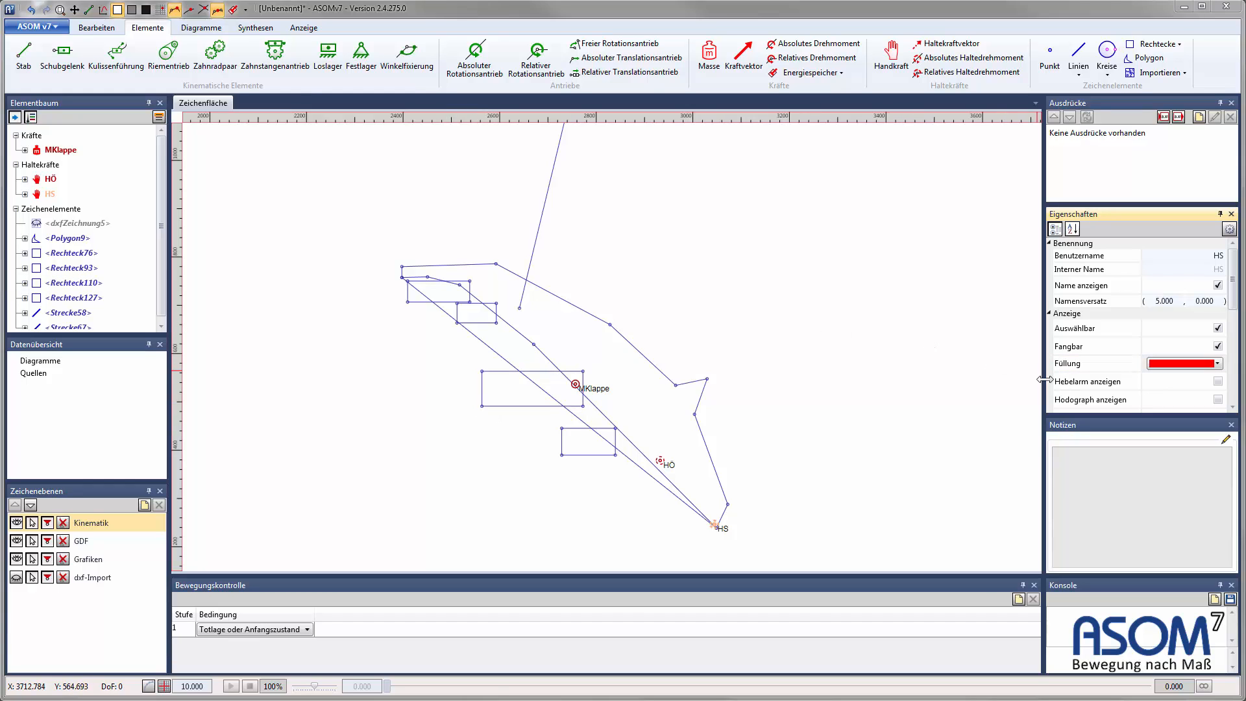
# Step: Close the Notizen panel and enlarge the Eigenschaften panel so more properties fit
pyautogui.moveTo(1045, 379); pyautogui.dragTo(1017, 383)
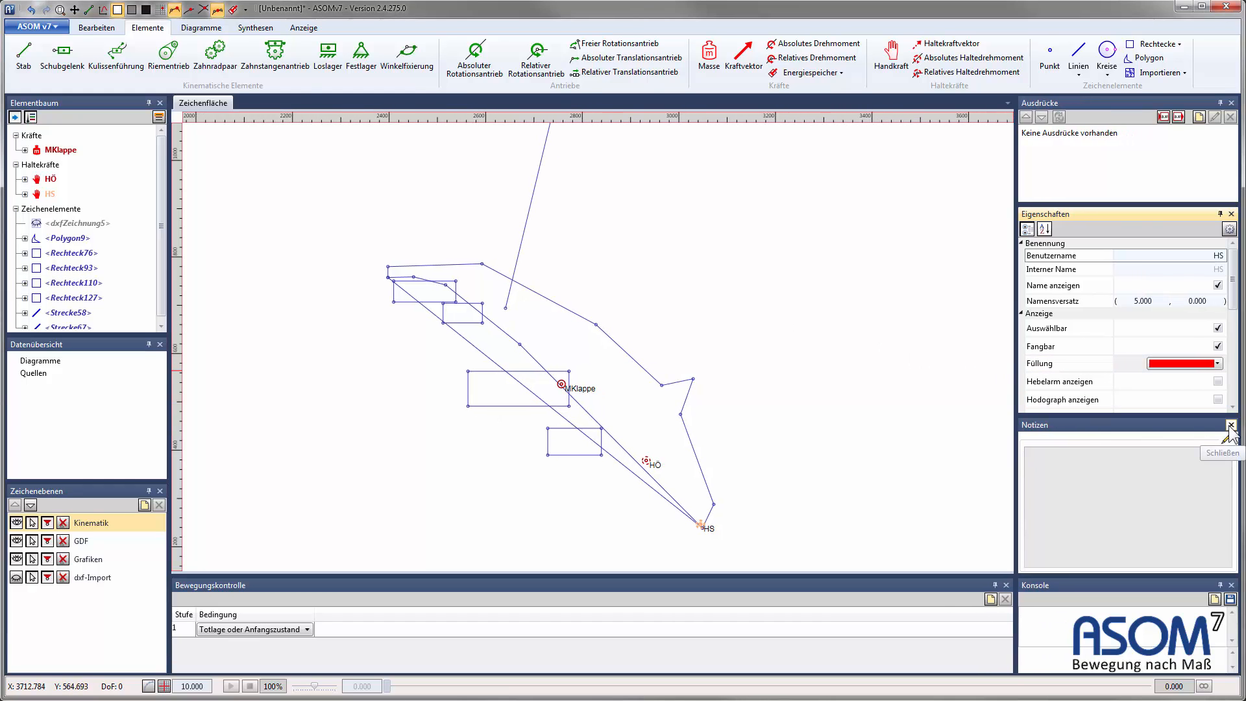
pyautogui.click(1230, 425)
pyautogui.moveTo(1063, 263); pyautogui.dragTo(1061, 193)
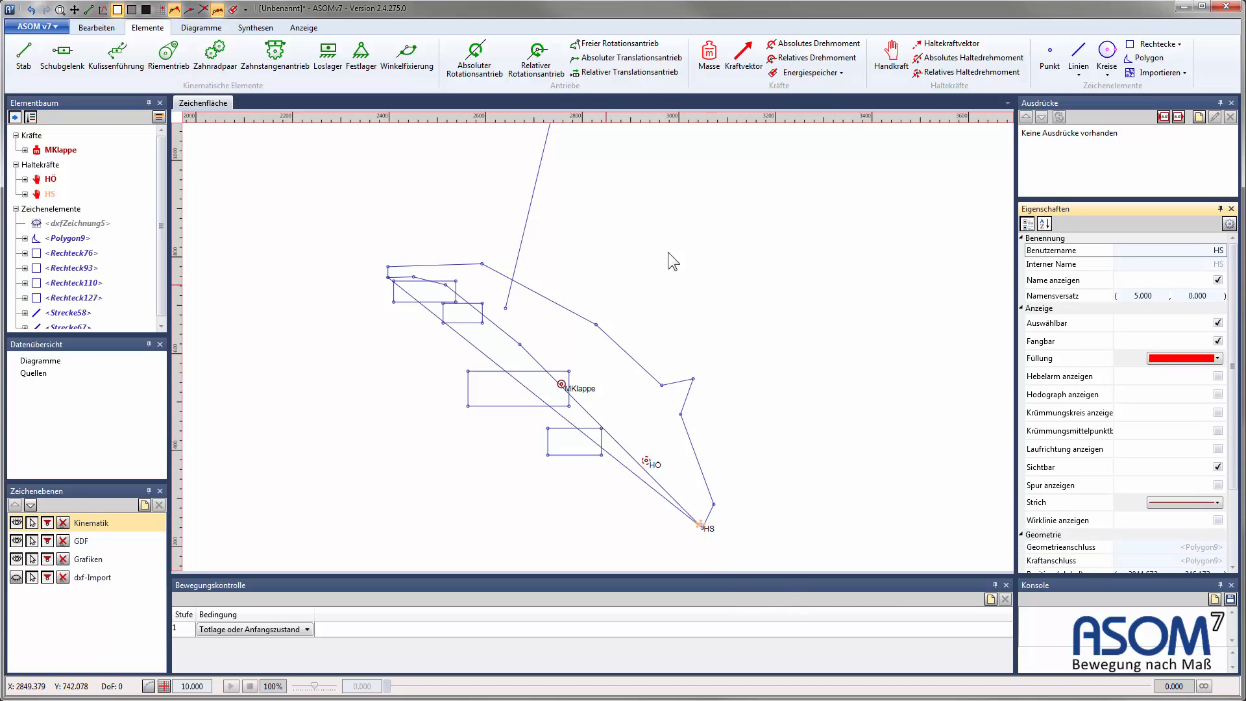
# Step: Move the tailgate outline polygon to the Kinematik layer and check the assignment by hiding and reshowing that layer
pyautogui.click(552, 302)
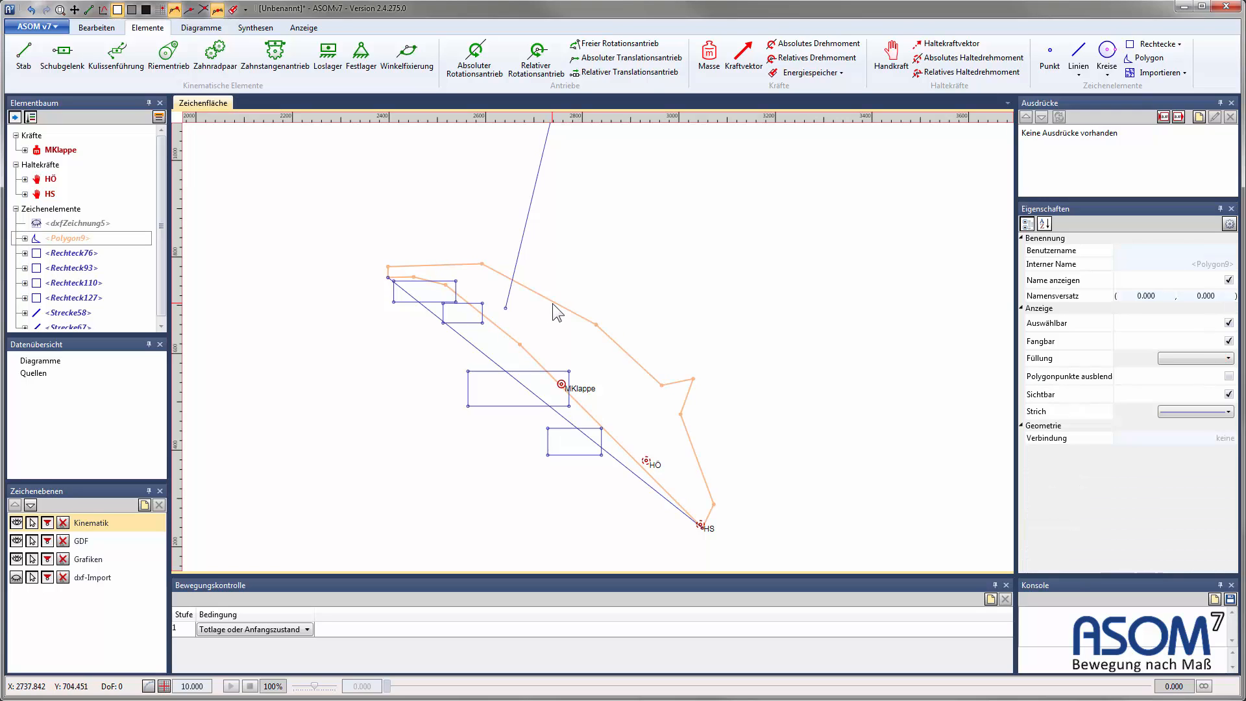
pyautogui.rightClick(552, 302)
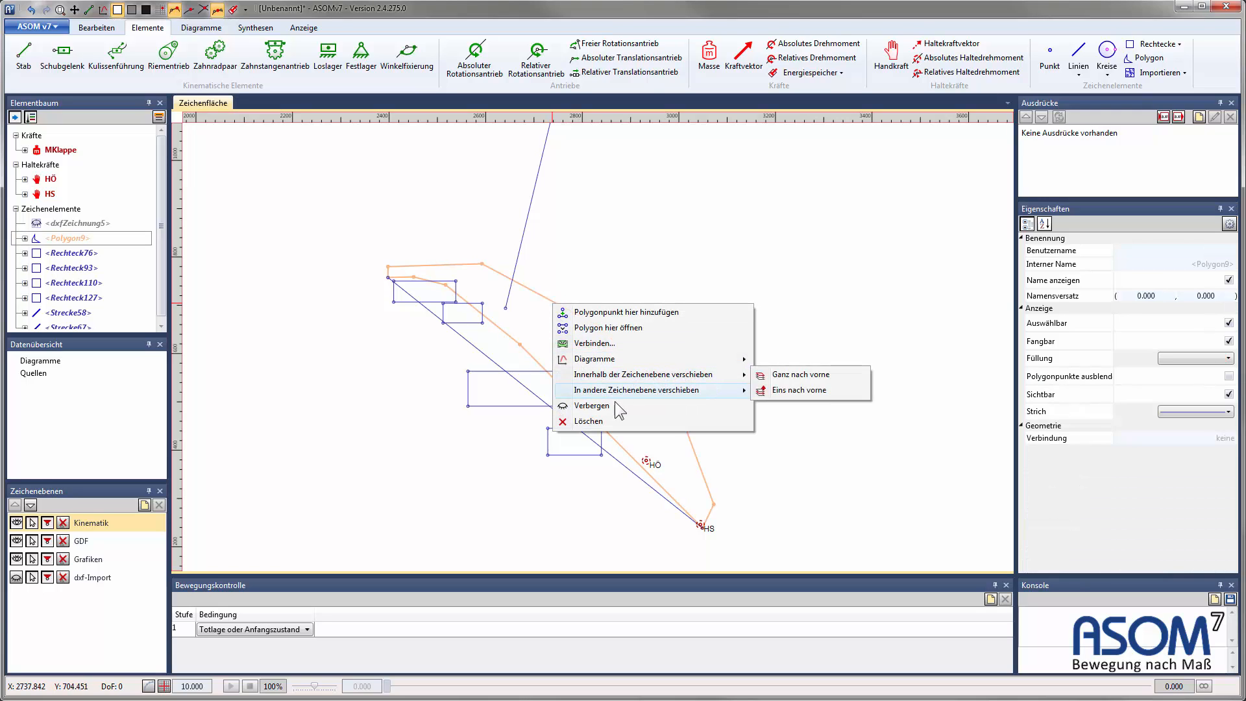
pyautogui.moveTo(660, 359)
pyautogui.moveTo(709, 390)
pyautogui.click(797, 392)
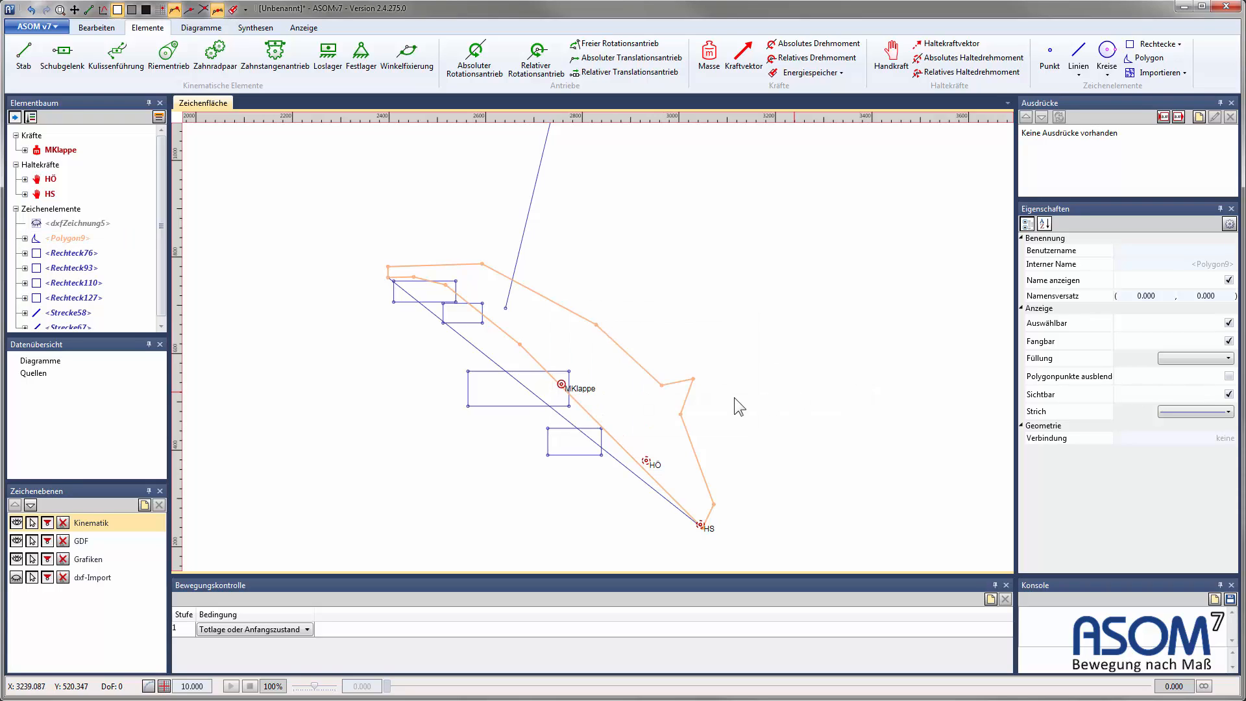
pyautogui.click(16, 523)
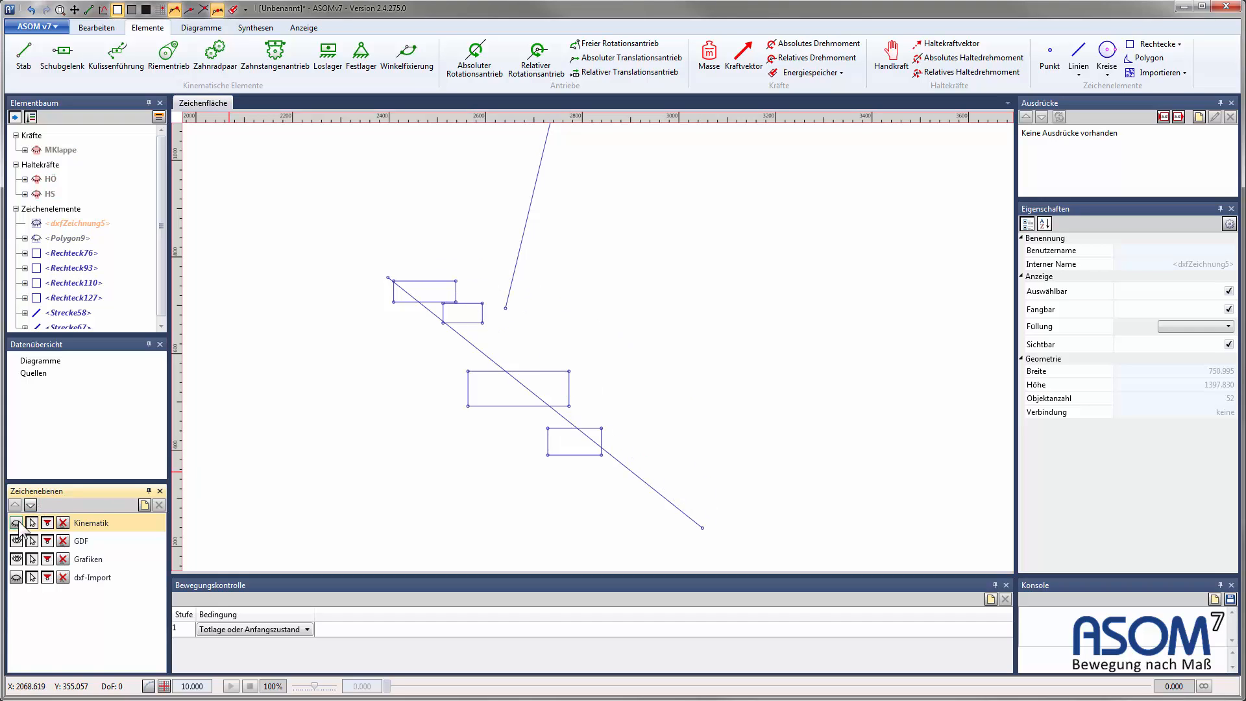
pyautogui.click(16, 522)
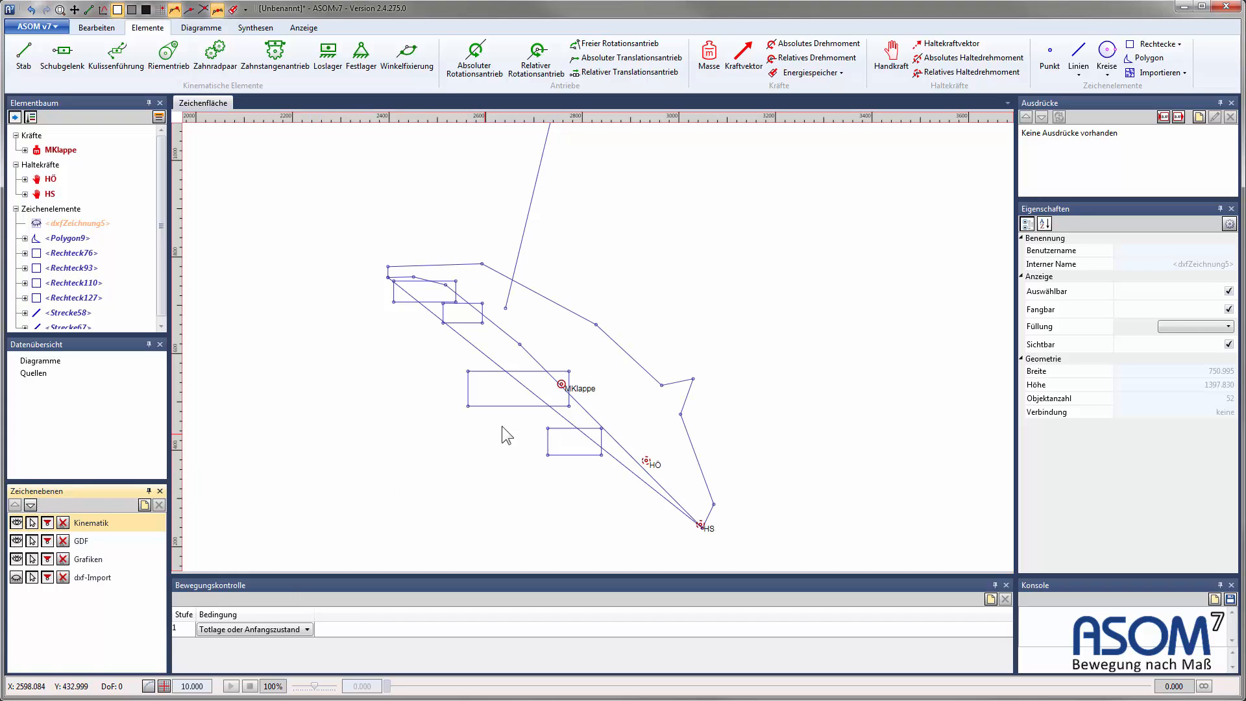
# Step: Start a four-bar synthesis with two positions (2 Lagen), using the global coordinates as reference instead of a coupler
pyautogui.scroll(-1, 663, 256)
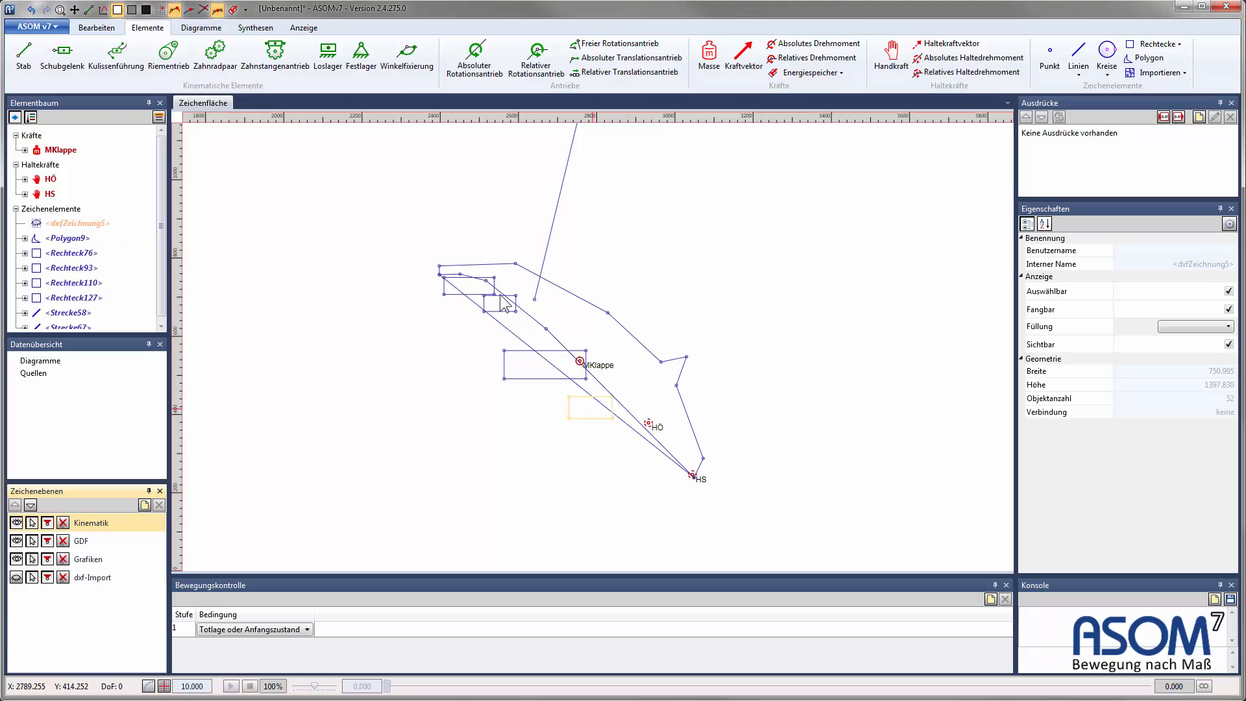
pyautogui.click(249, 30)
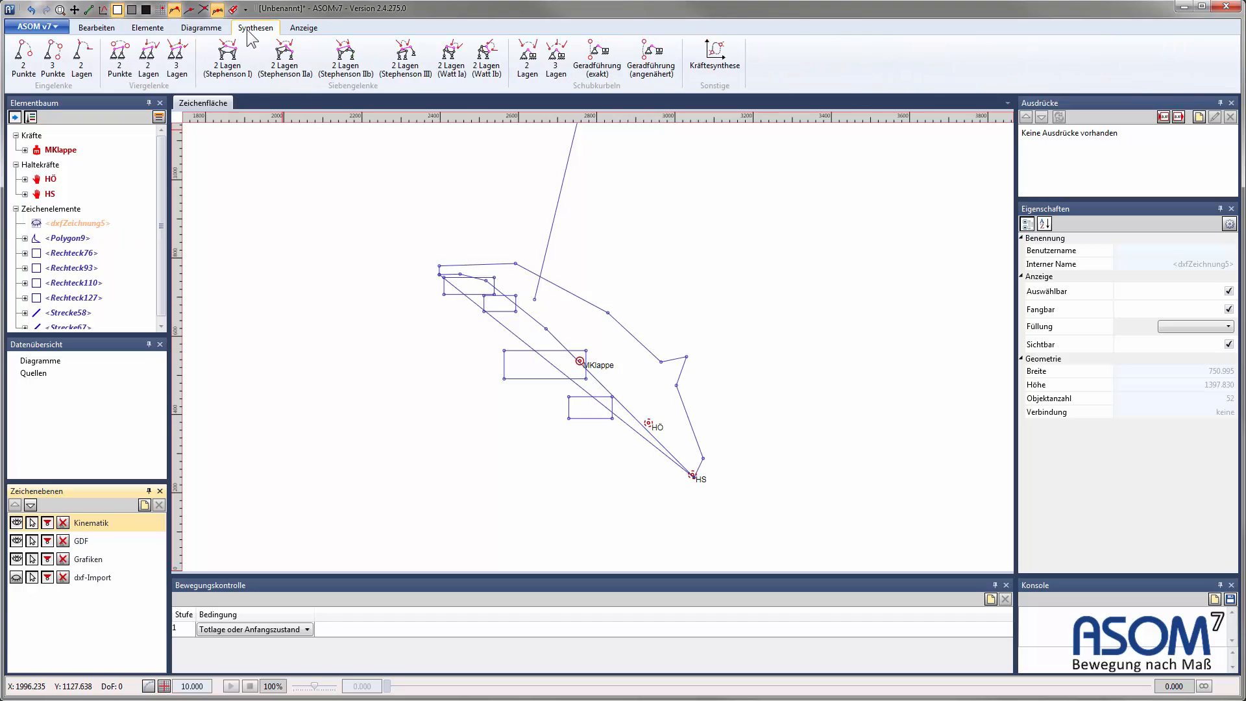
pyautogui.click(150, 64)
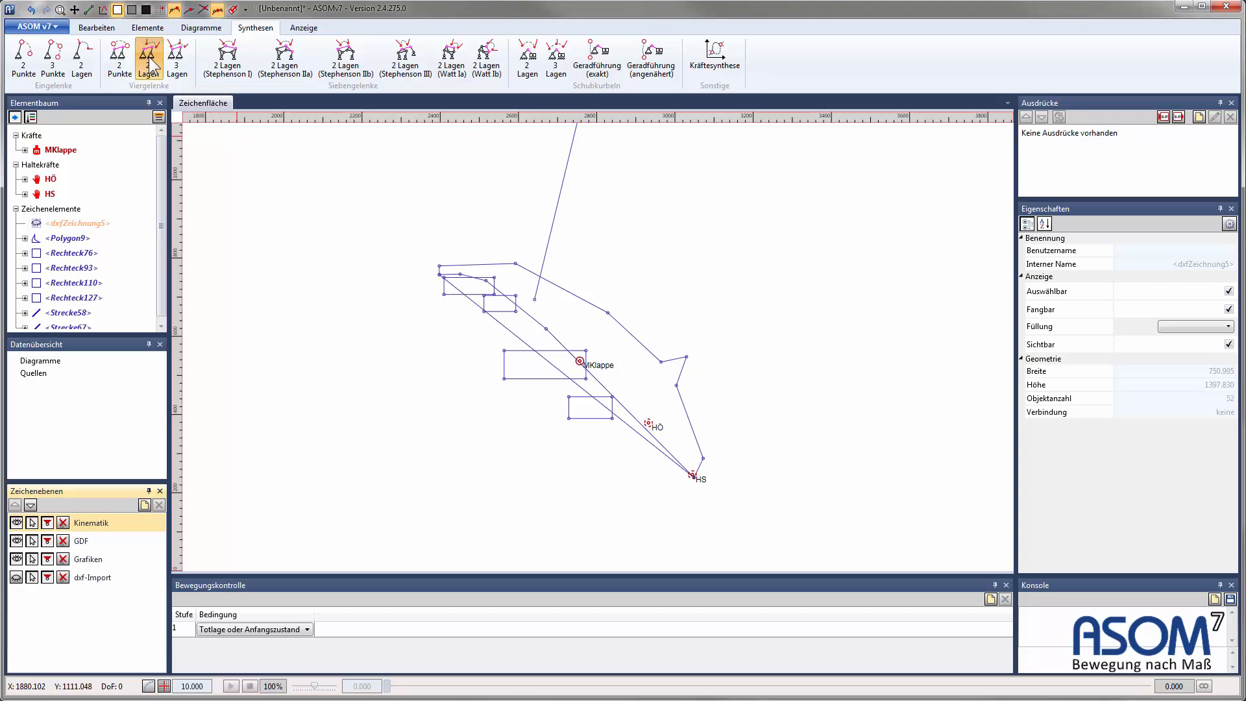
pyautogui.scroll(2, 415, 372)
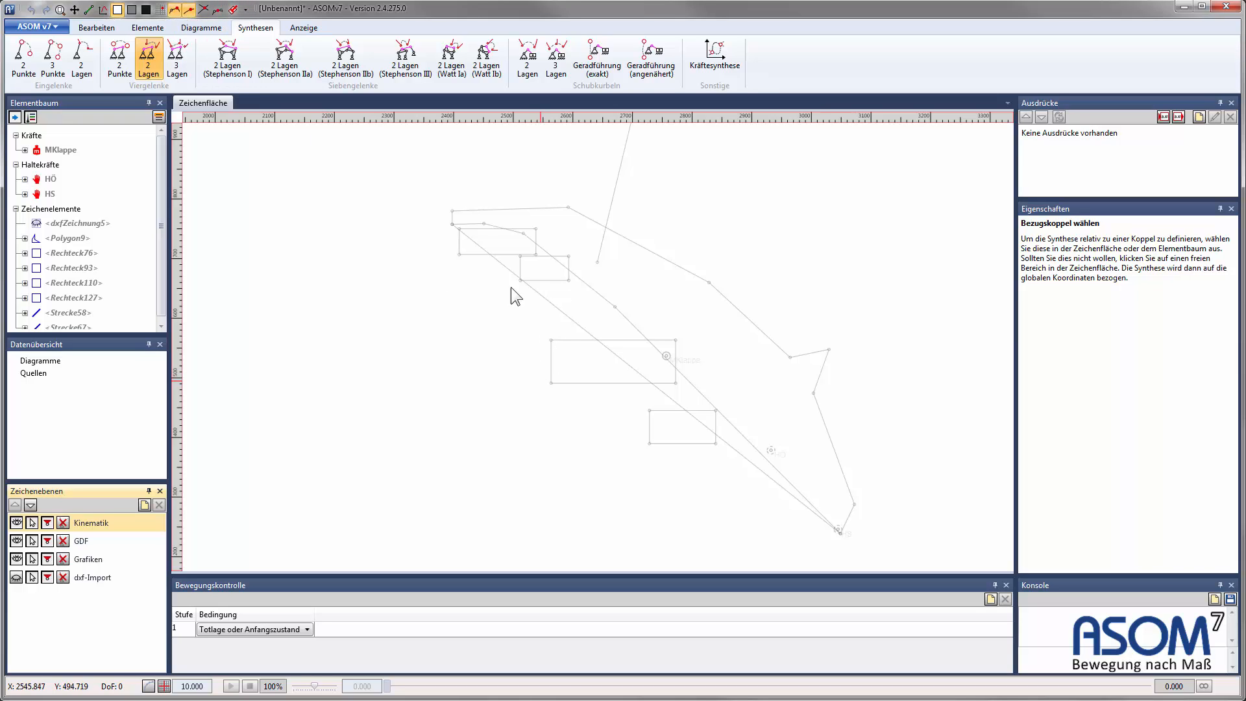
pyautogui.click(423, 247)
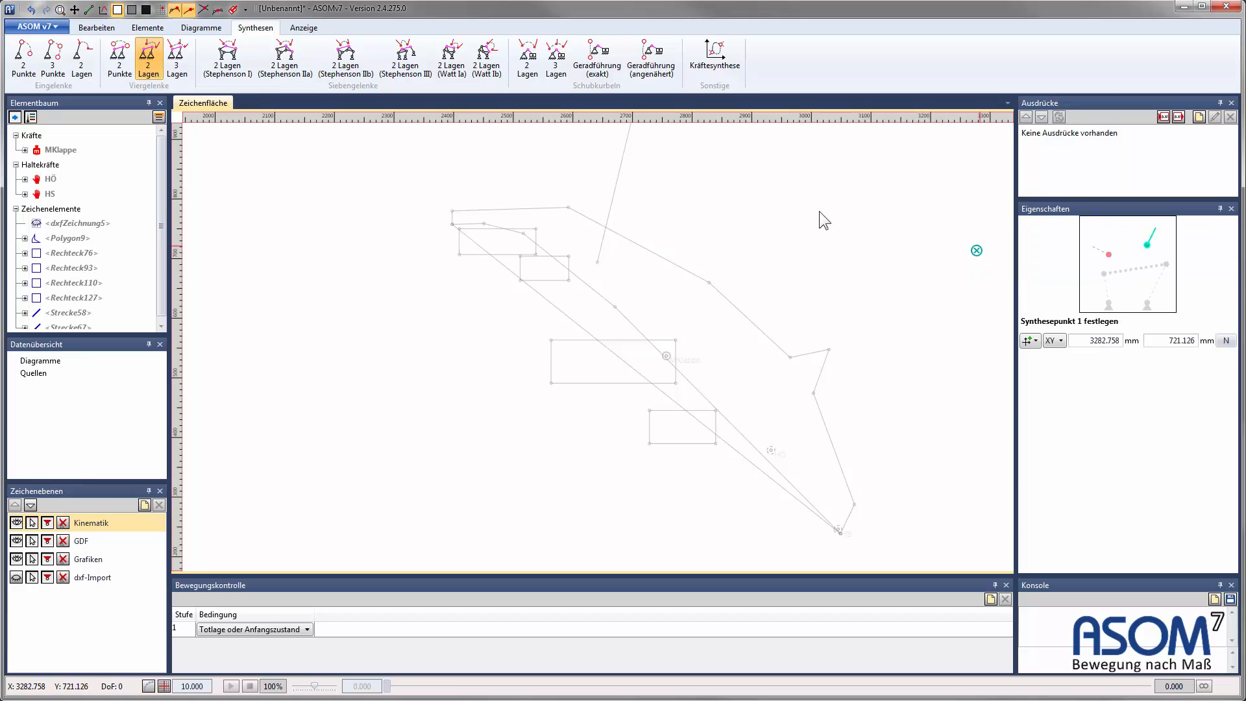
pyautogui.click(453, 224)
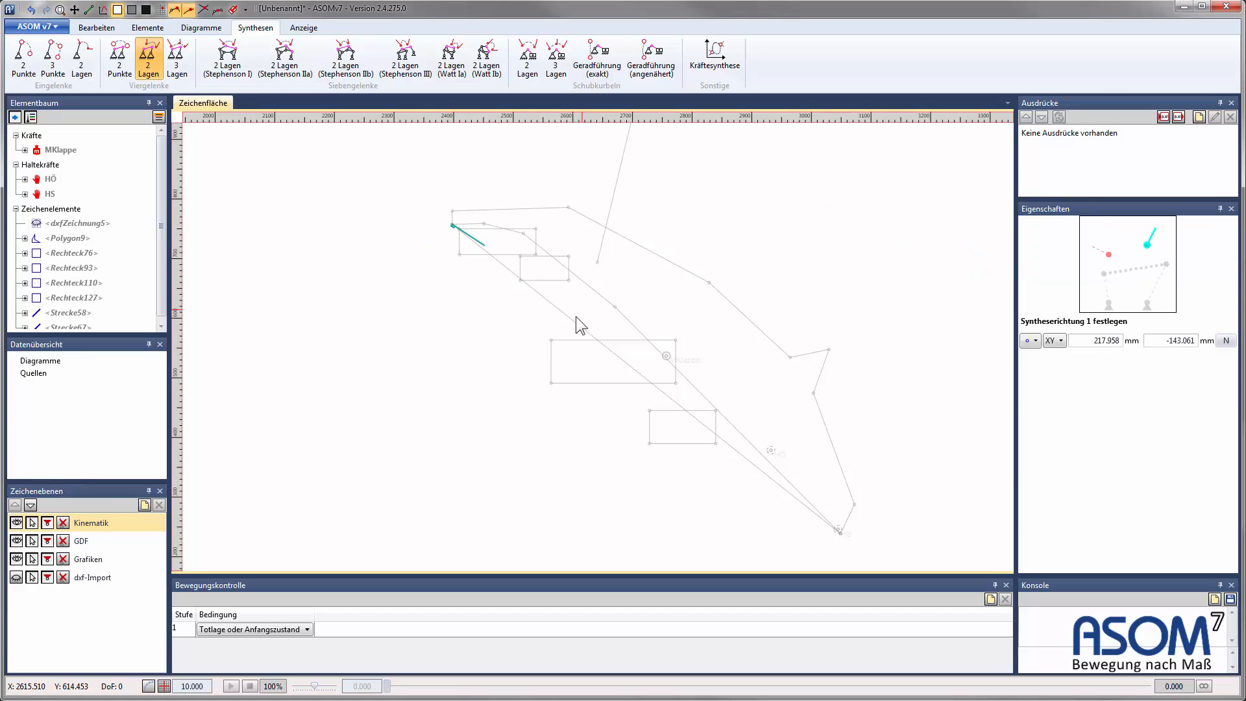
pyautogui.click(572, 319)
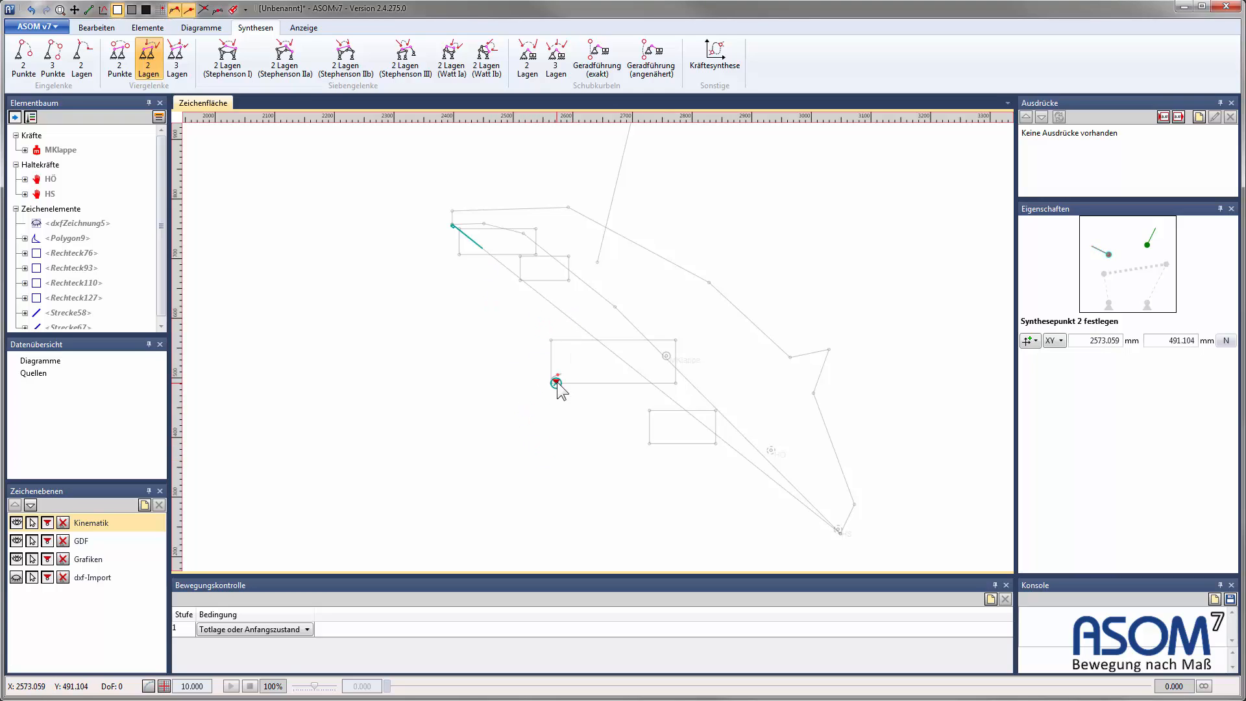
pyautogui.click(597, 260)
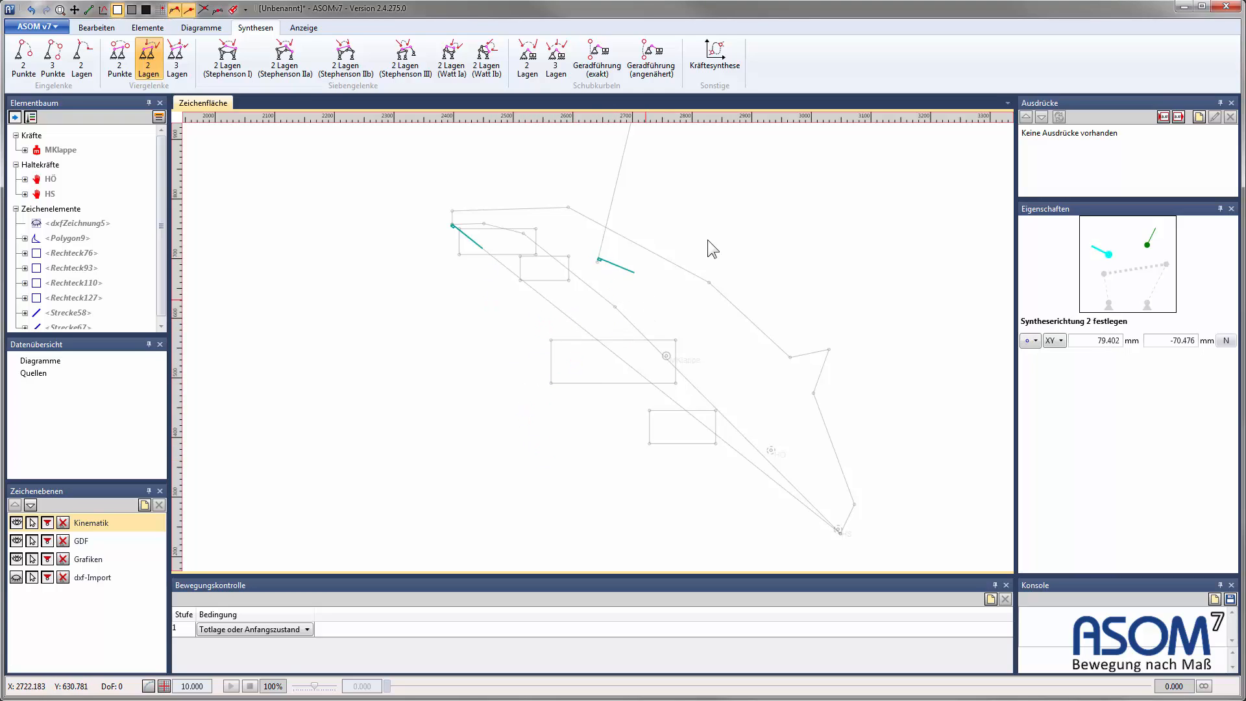
pyautogui.click(645, 255)
pyautogui.click(451, 229)
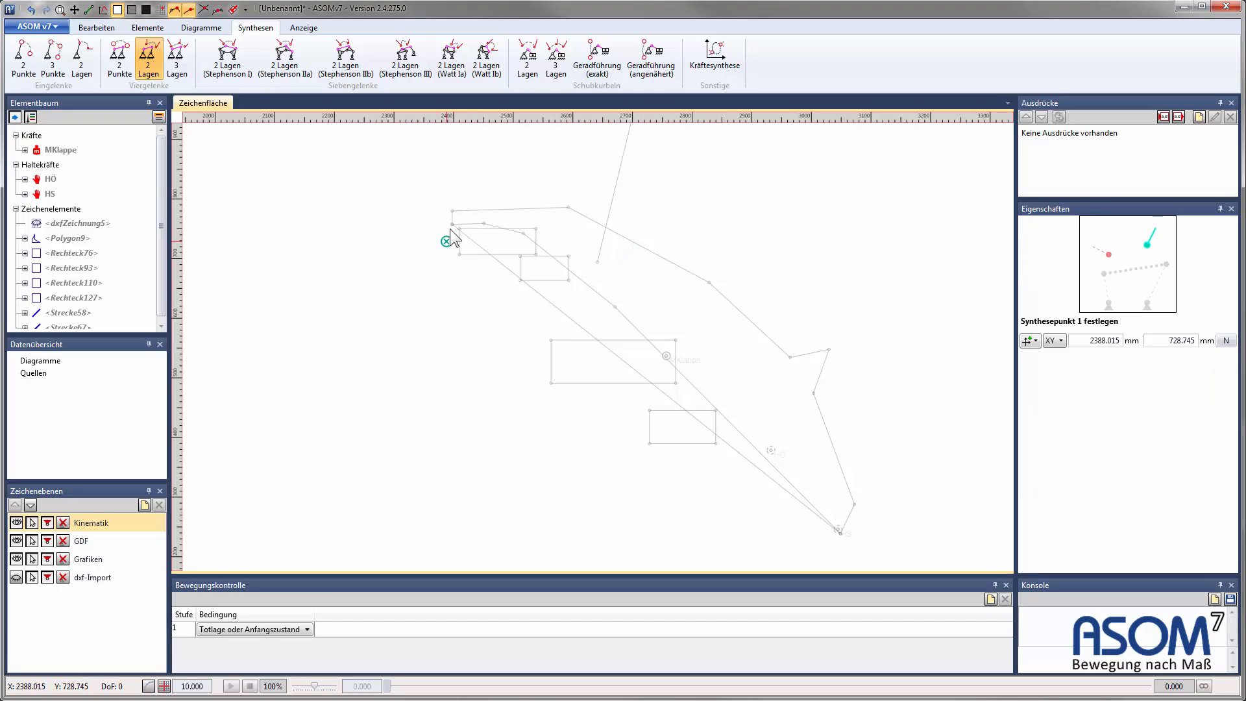
# Step: Define the closed position from the tailgate's upper corner along its diagonal line and the open position from the upper line's lower end along that line
pyautogui.click(452, 224)
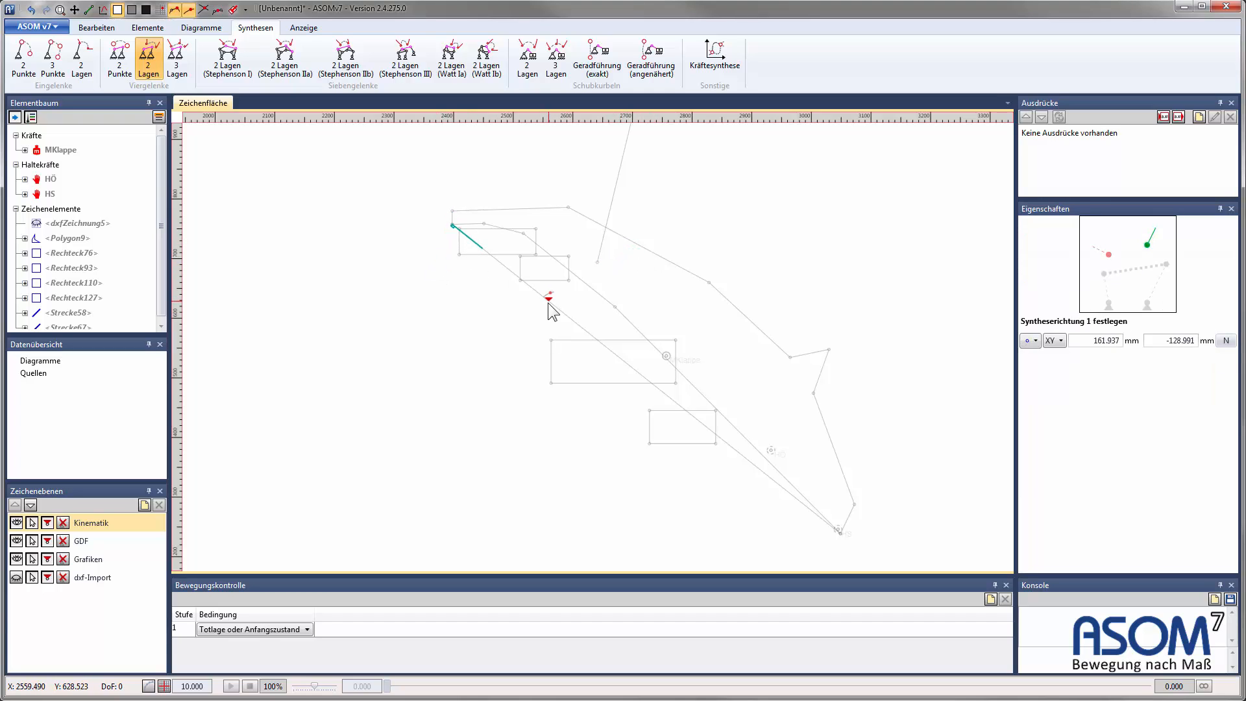
pyautogui.click(547, 302)
pyautogui.click(597, 261)
pyautogui.click(625, 154)
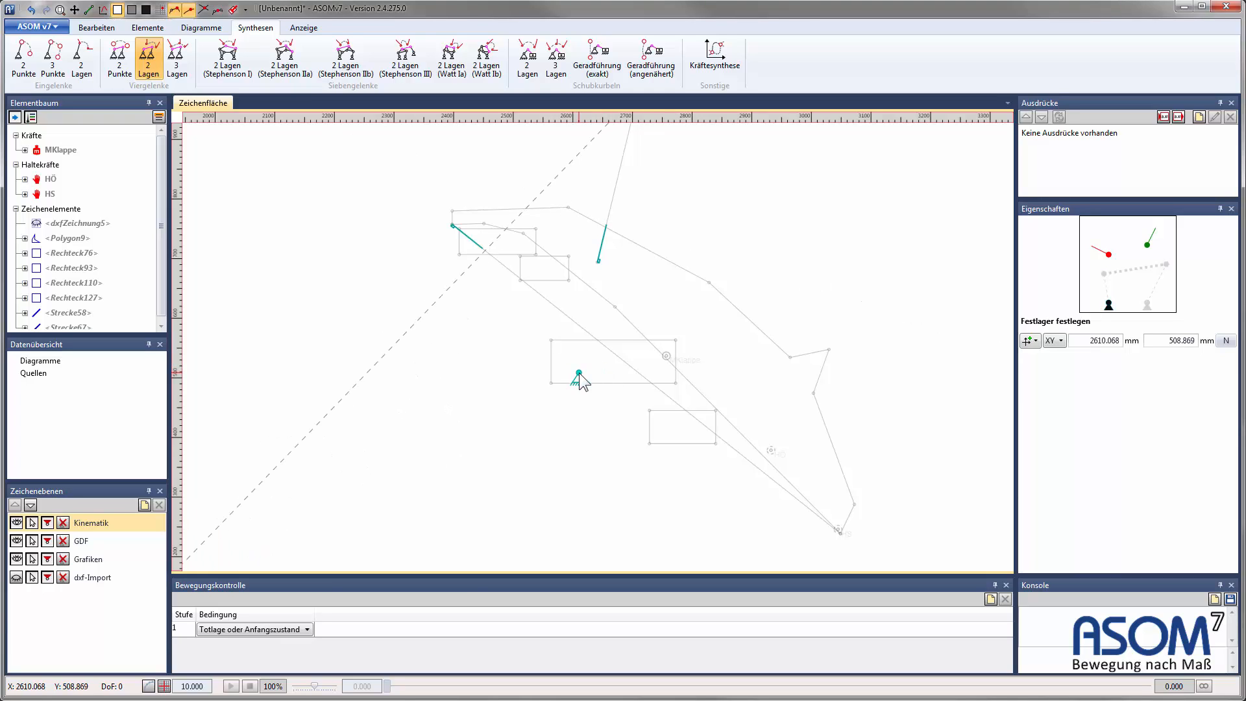
# Step: Place both fixed bearings in the large middle rectangle, the first at about 2610, 509 mm, and both coupler joints in the uppermost rectangle
pyautogui.click(579, 373)
pyautogui.click(640, 360)
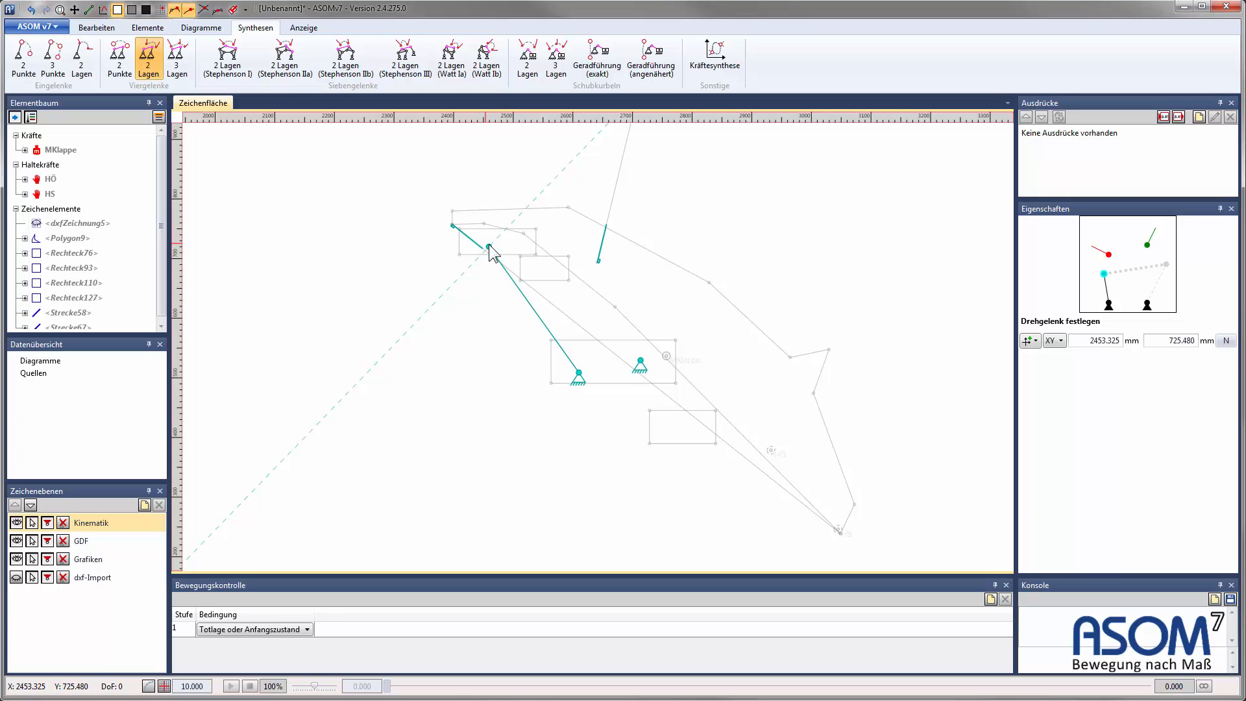
pyautogui.scroll(2, 488, 248)
pyautogui.click(492, 246)
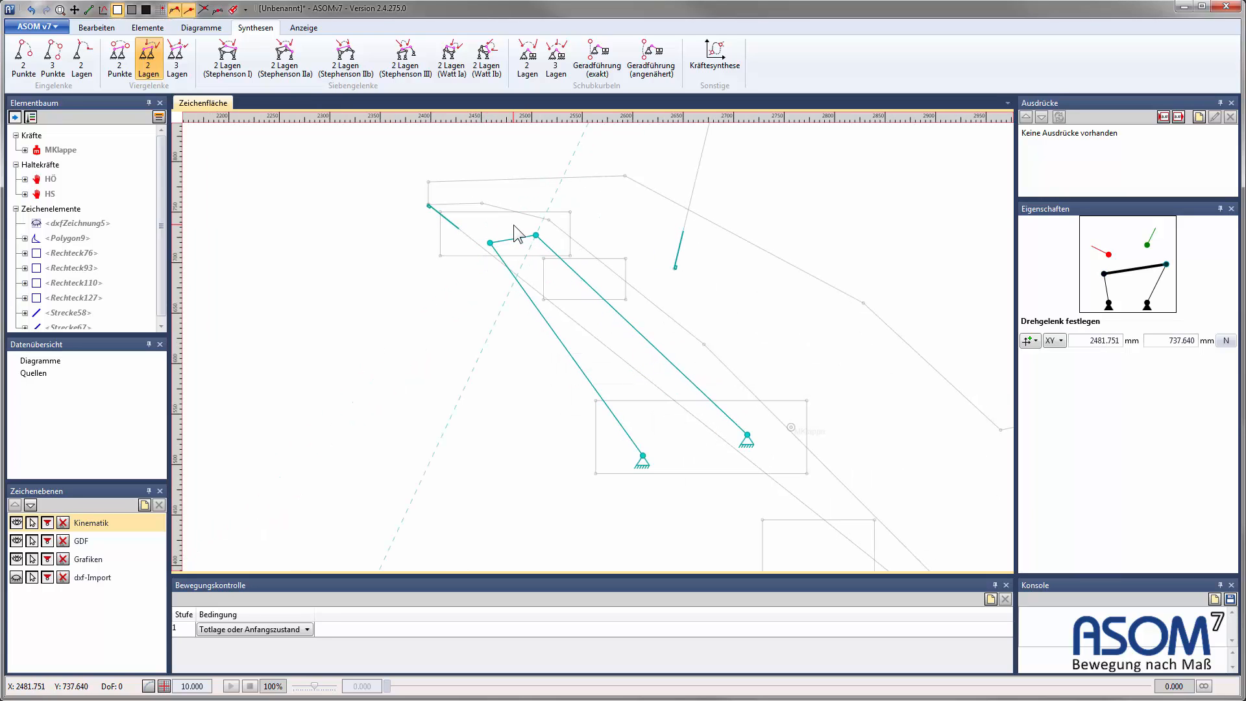
pyautogui.click(513, 226)
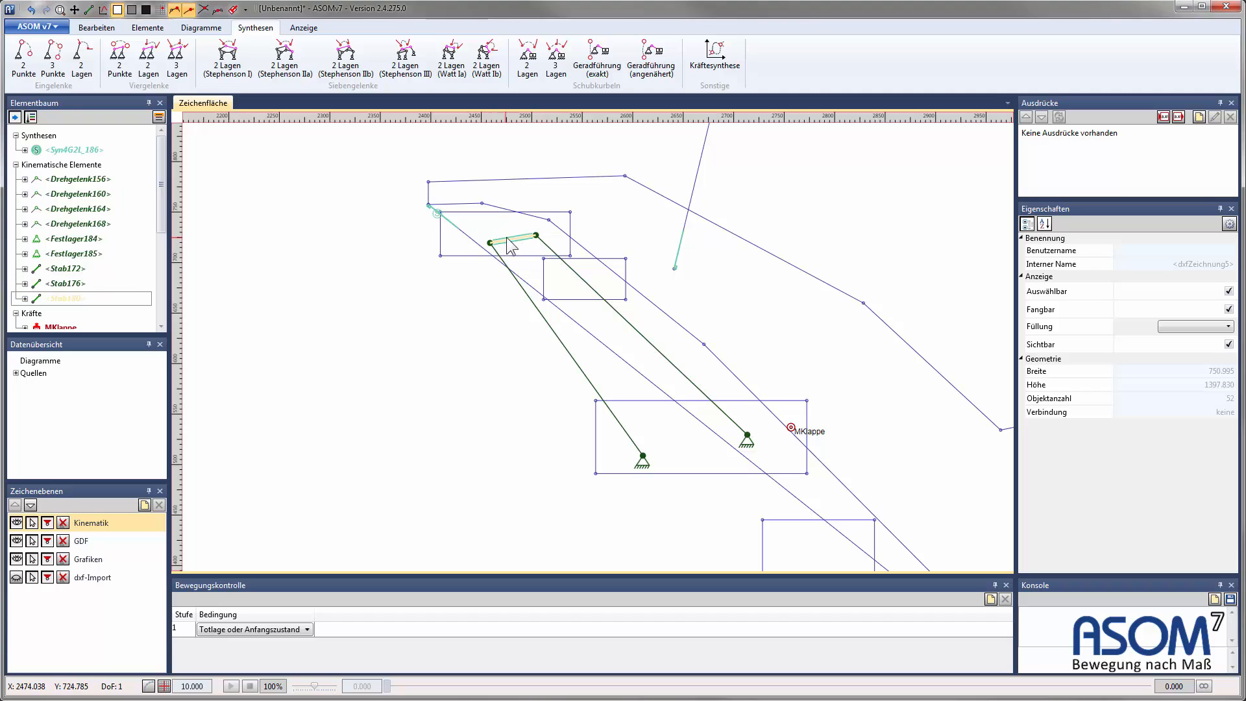
# Step: Add a relative rotation drive between the first long link and the short coupler, preview the motion, and reset it to the start
pyautogui.scroll(-2, 441, 360)
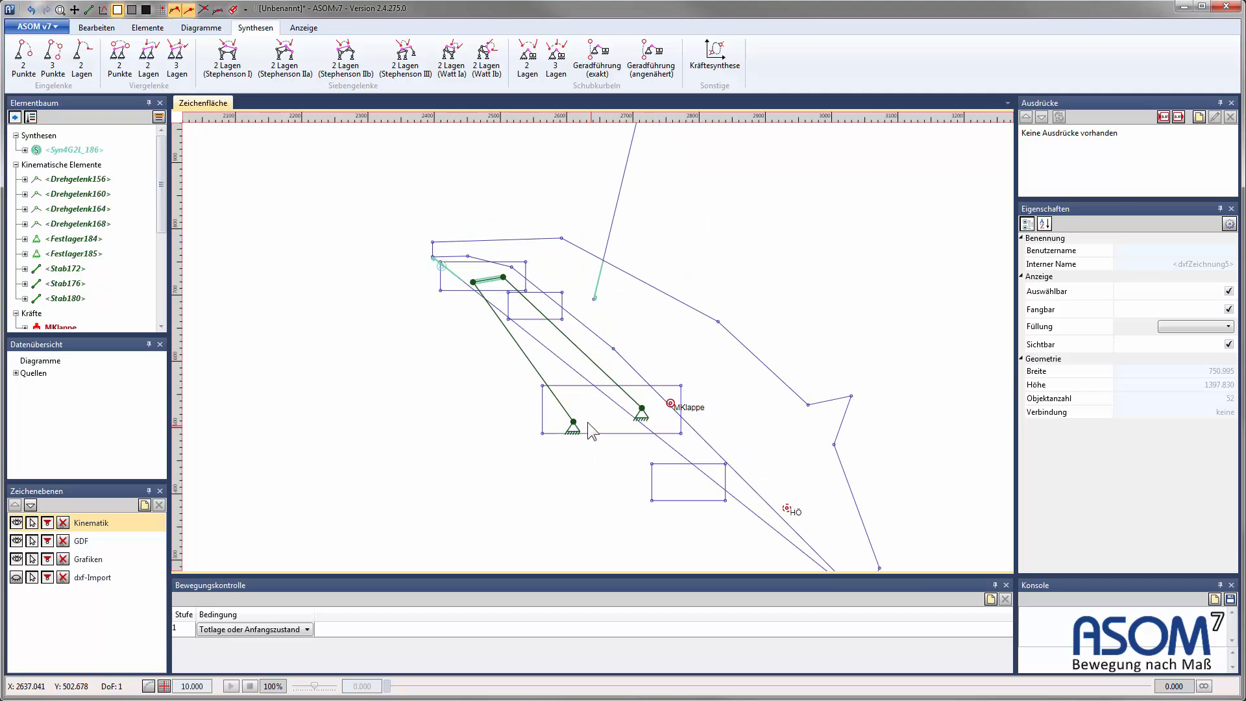
pyautogui.moveTo(485, 356); pyautogui.dragTo(453, 344, button='middle')
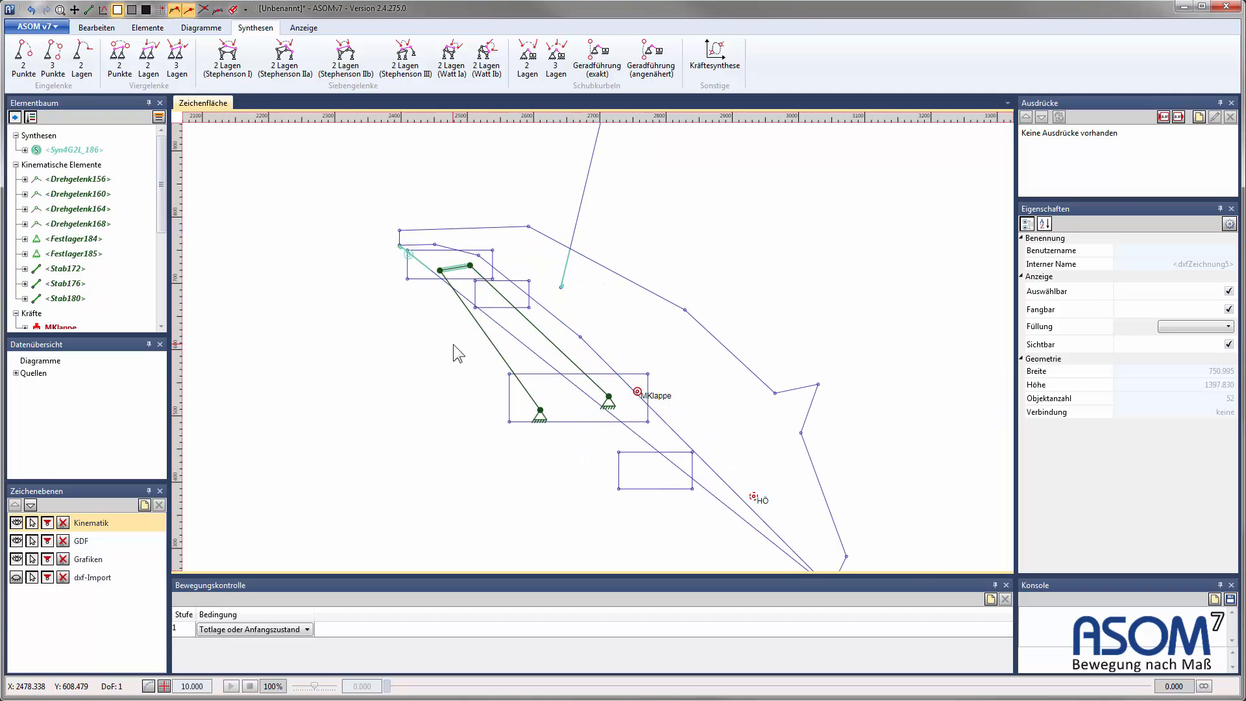
pyautogui.scroll(-1, 453, 345)
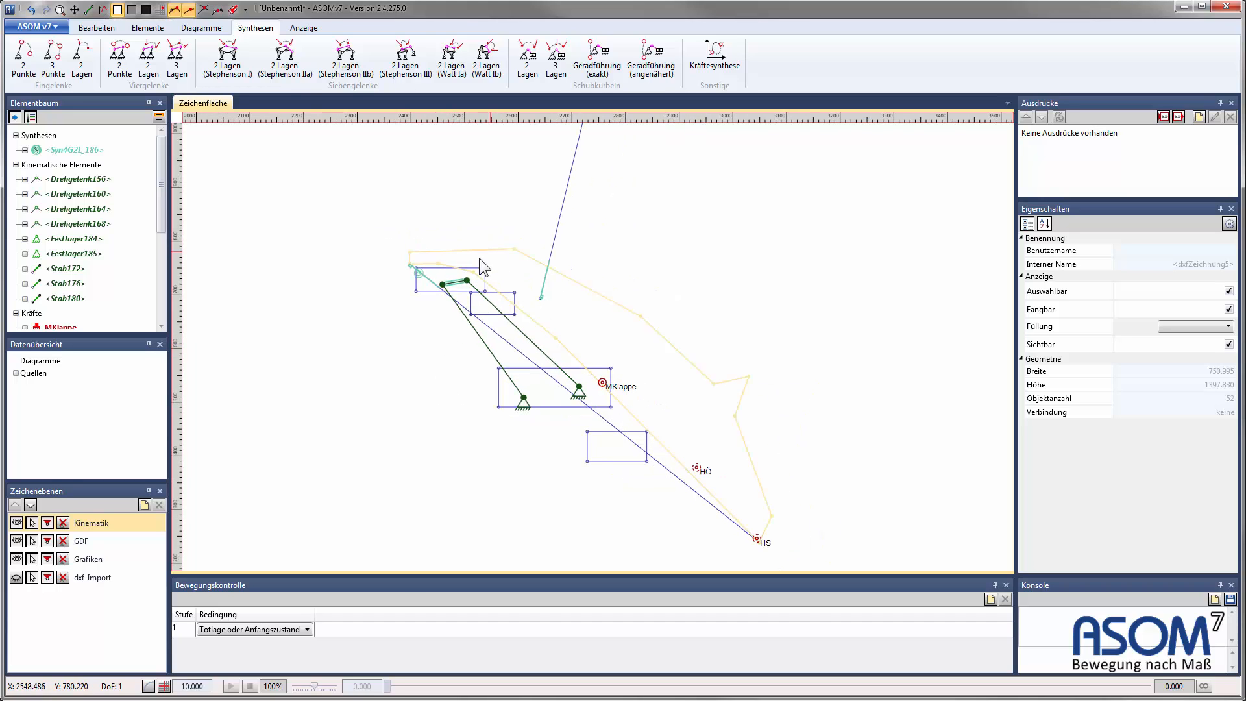
pyautogui.click(149, 28)
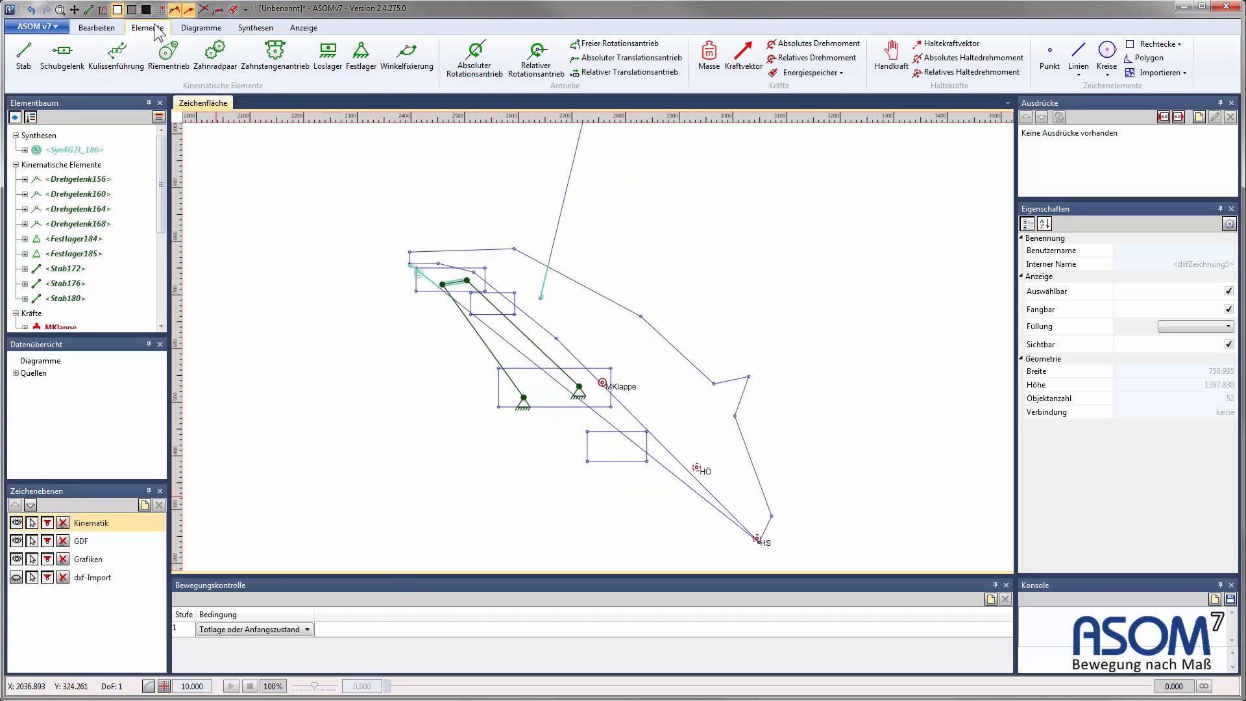
pyautogui.click(472, 52)
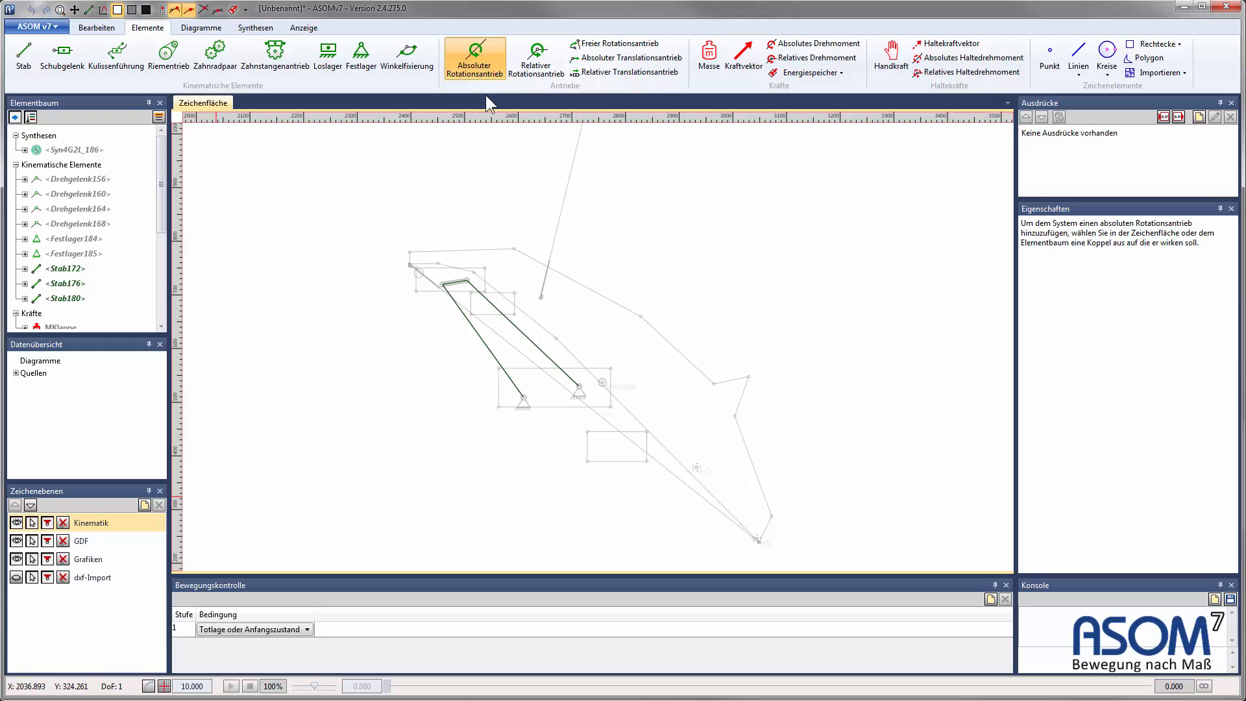
pyautogui.click(536, 59)
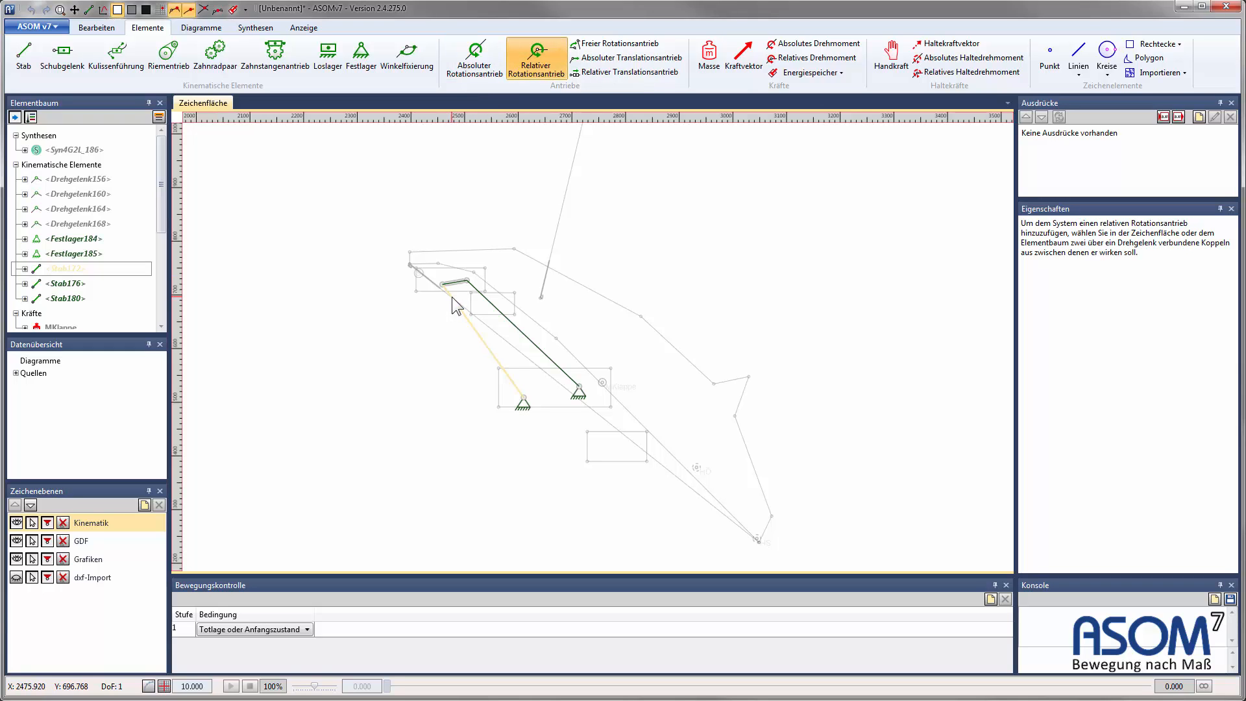
pyautogui.click(453, 300)
pyautogui.click(457, 284)
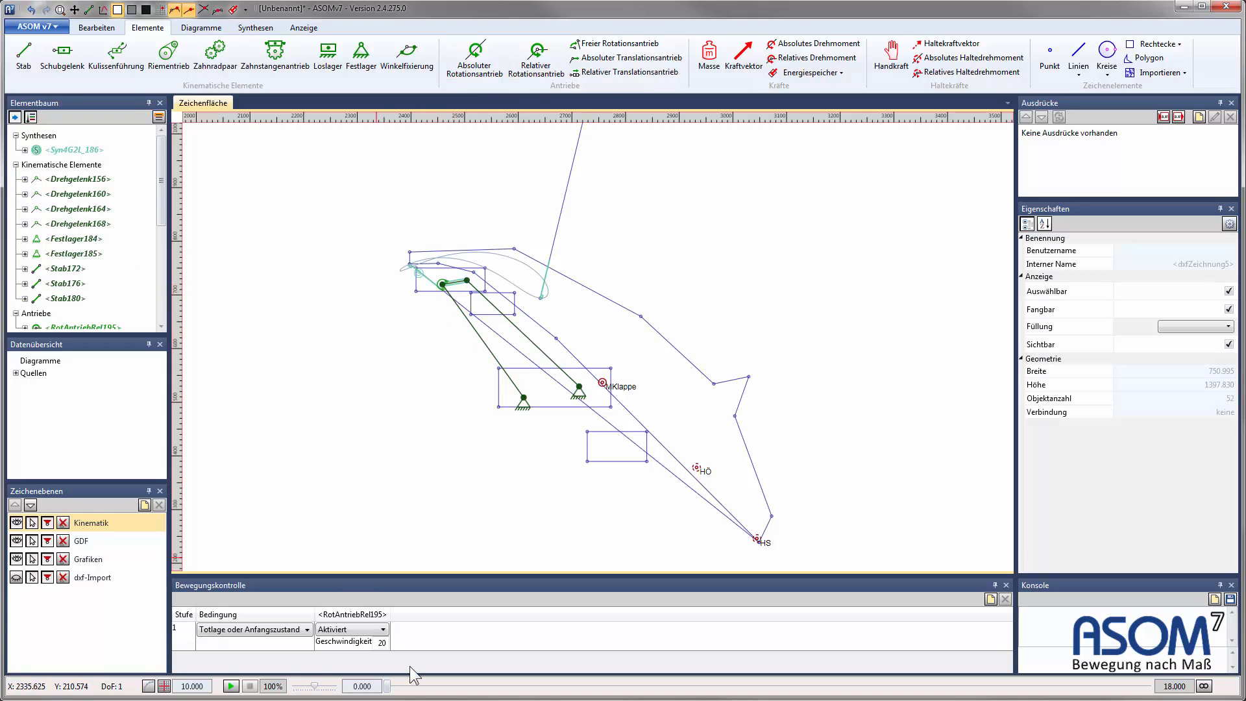
pyautogui.moveTo(388, 686); pyautogui.dragTo(751, 686)
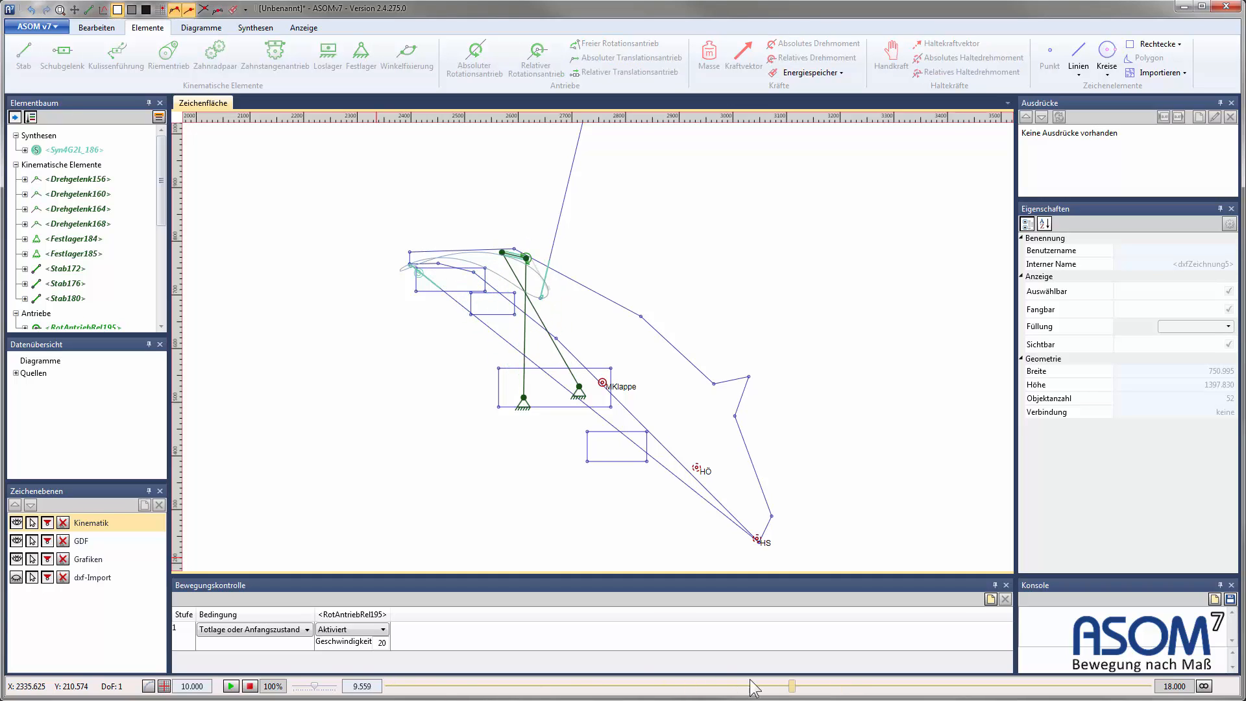
pyautogui.click(250, 686)
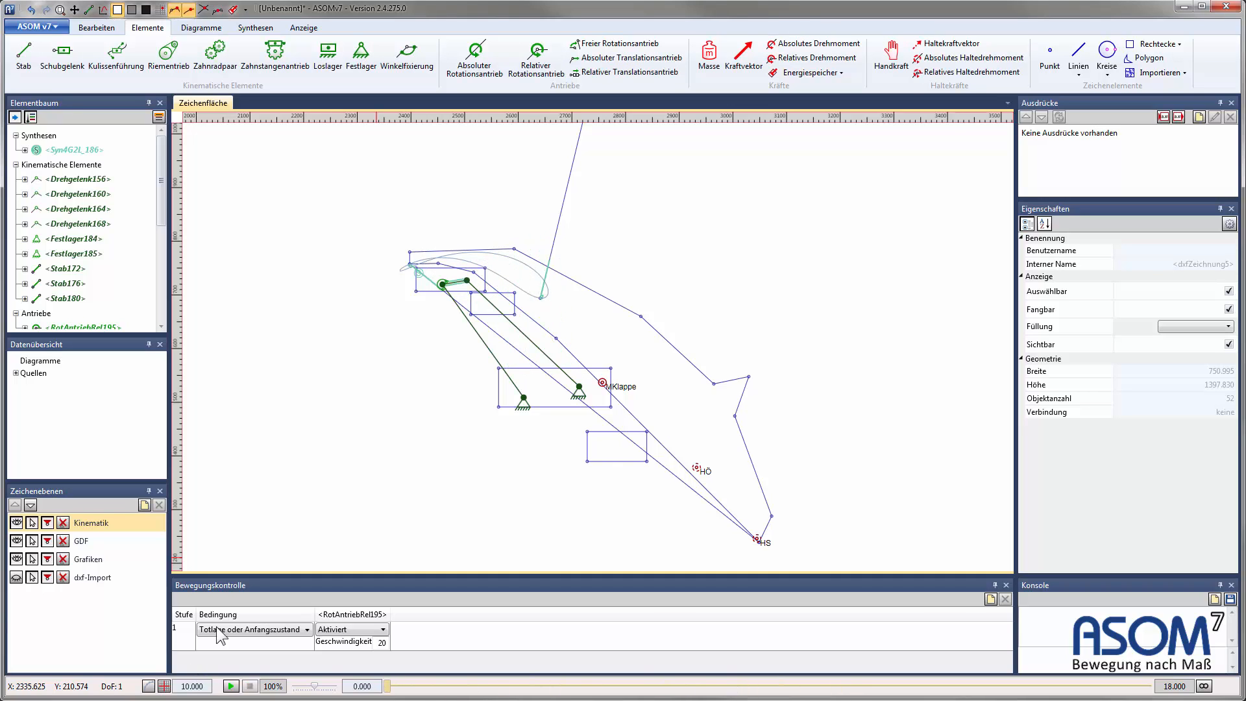
# Step: Connect the tailgate polygon to the short coupler of the four-bar linkage and preview the coupled motion
pyautogui.rightClick(624, 407)
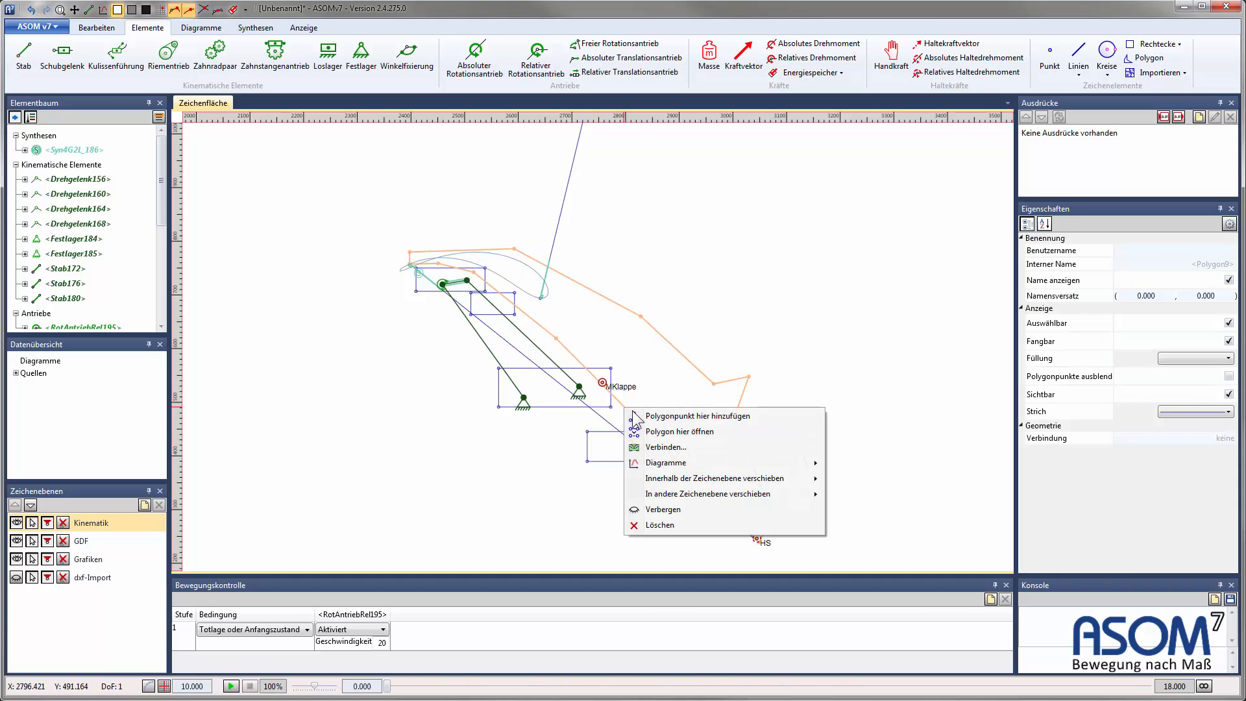
pyautogui.click(665, 447)
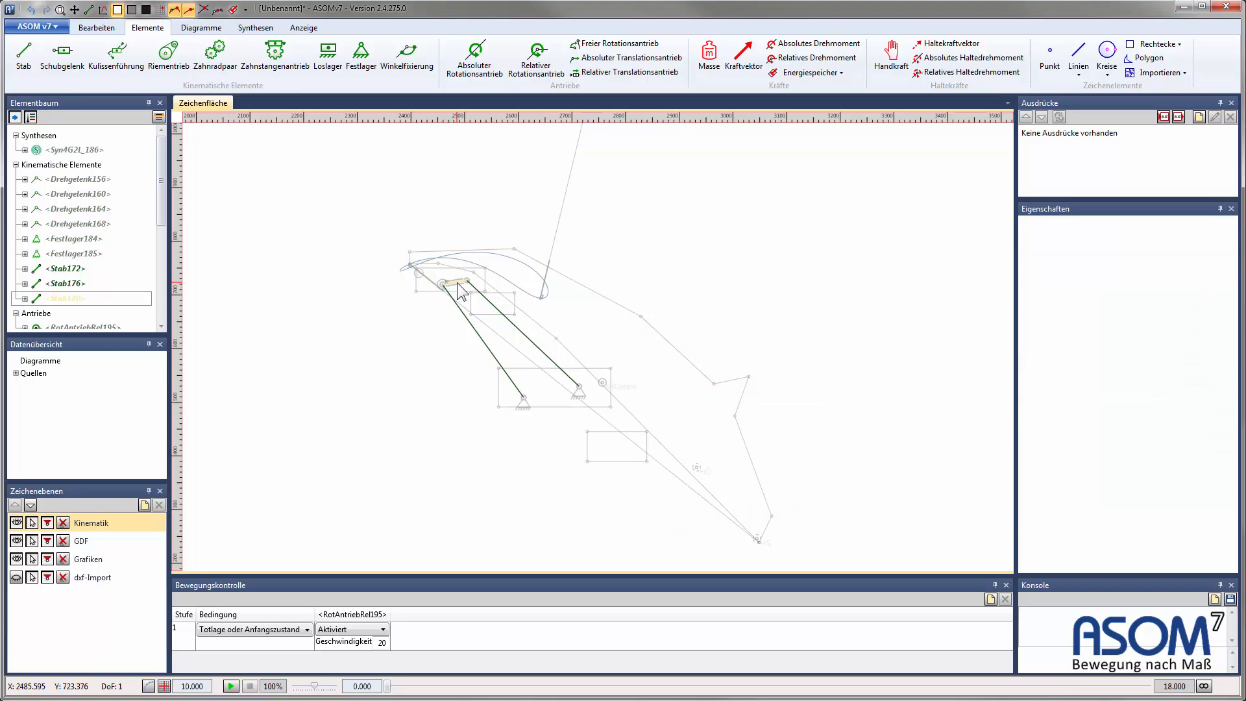
pyautogui.click(455, 281)
pyautogui.moveTo(389, 684); pyautogui.dragTo(322, 684)
pyautogui.moveTo(430, 685); pyautogui.dragTo(383, 686)
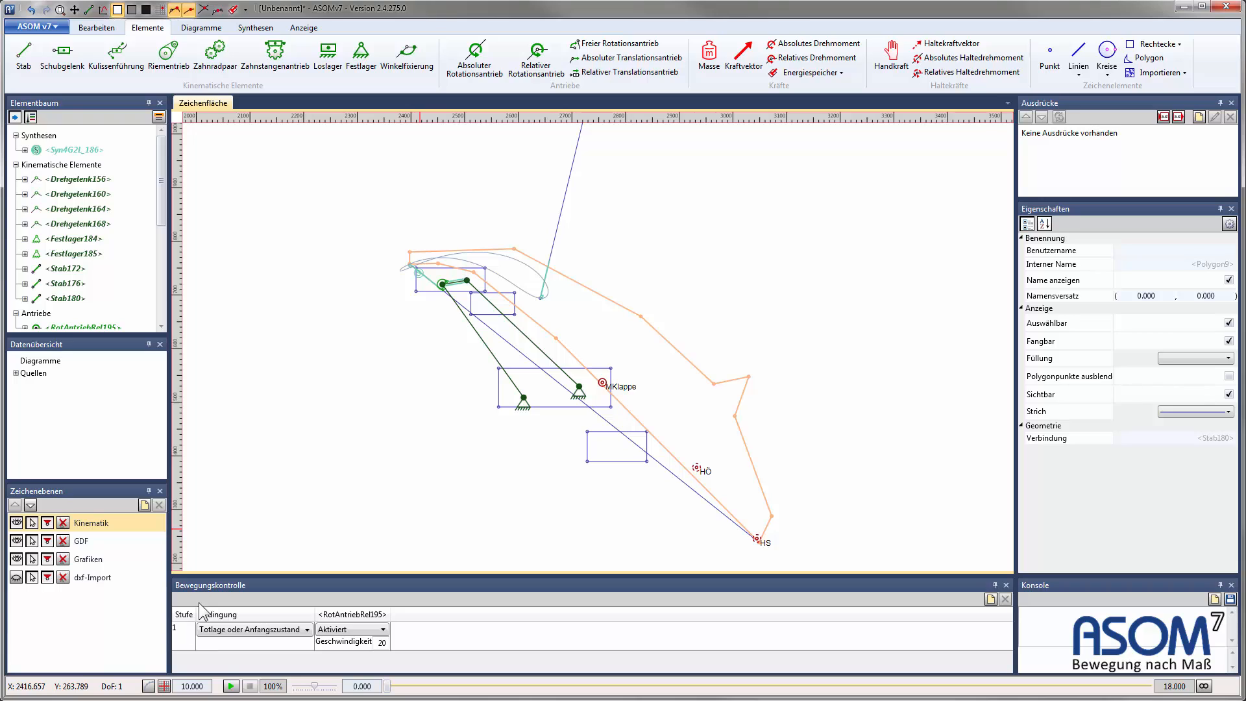
# Step: Set the motion stage's condition to Totlage oder Syntheselage and preview the tailgate's movement
pyautogui.click(248, 630)
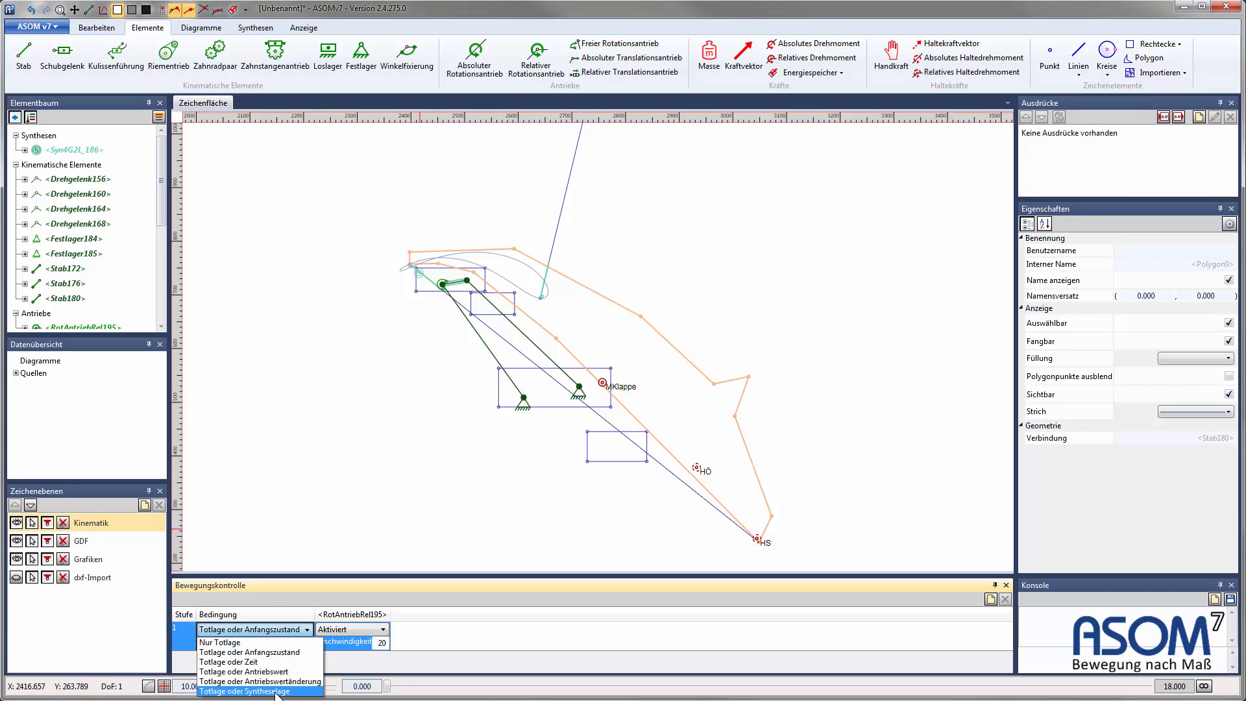
pyautogui.click(273, 691)
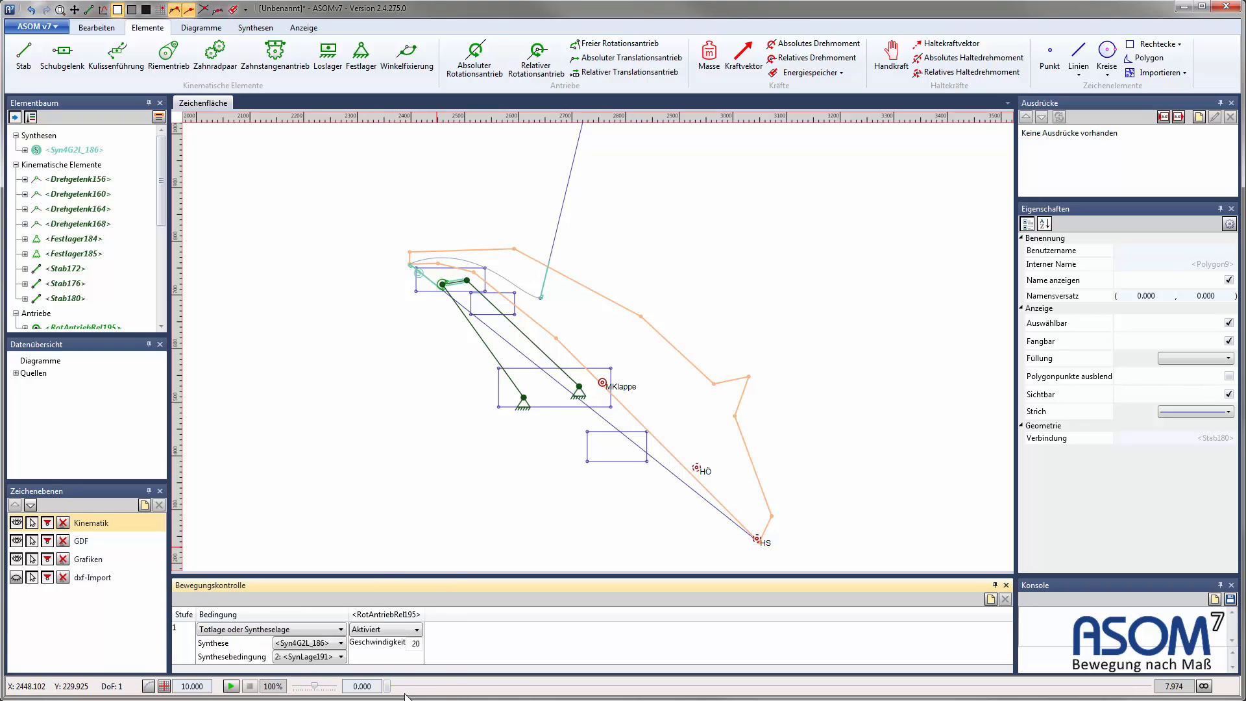
pyautogui.moveTo(703, 686); pyautogui.dragTo(234, 677)
pyautogui.click(680, 237)
# Step: Examine the whole mechanism, run the tailgate motion to about 5.4 s, and reset it to the start
pyautogui.scroll(-4, 649, 239)
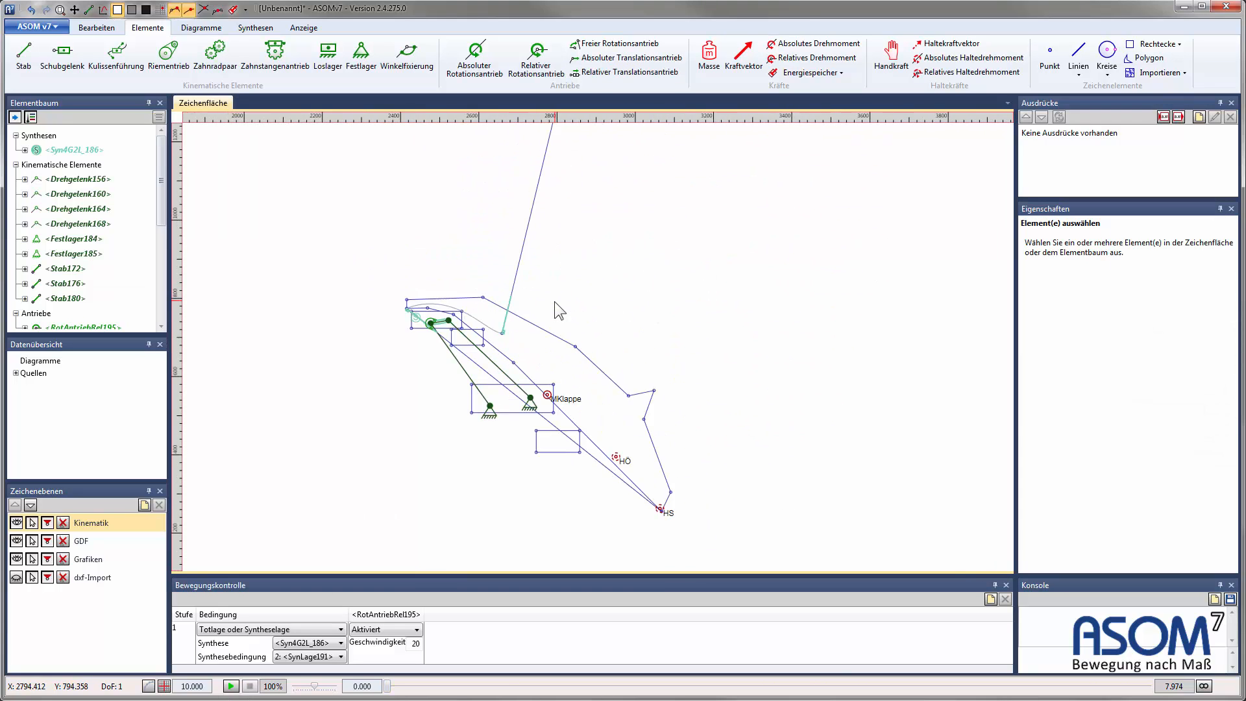
pyautogui.scroll(-4, 620, 234)
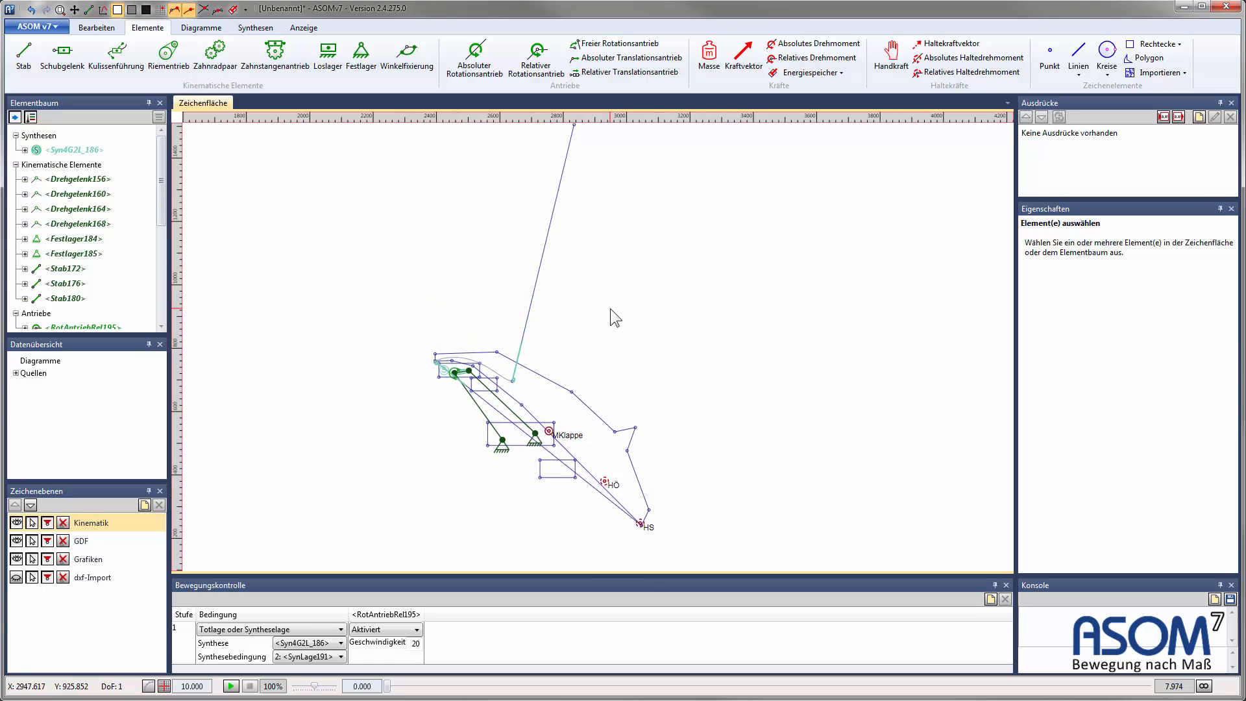
pyautogui.moveTo(613, 299); pyautogui.dragTo(612, 299, button='middle')
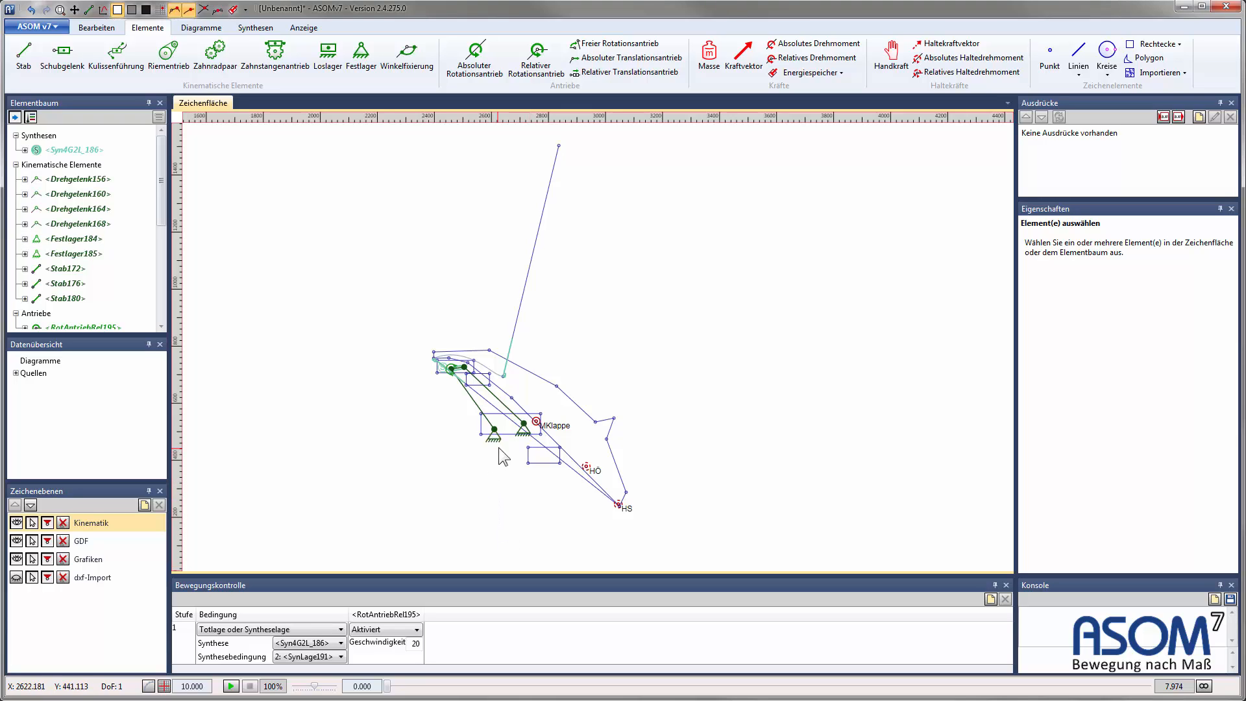
pyautogui.scroll(3, 420, 441)
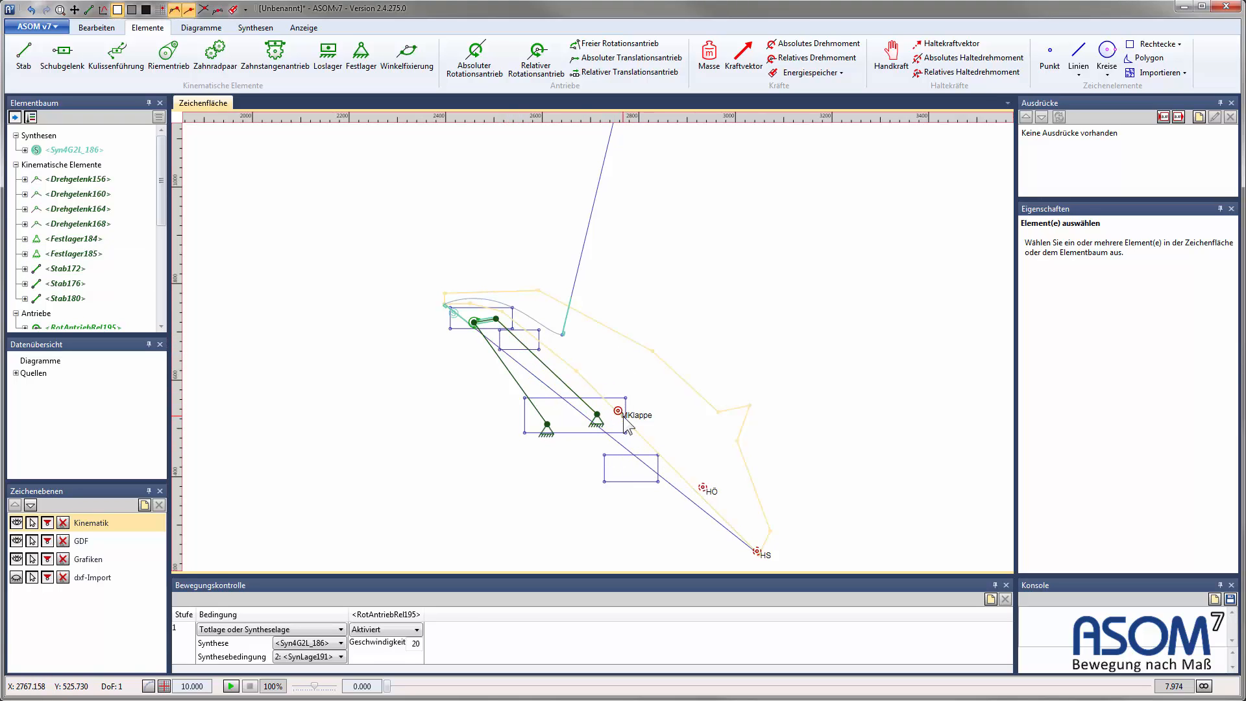
pyautogui.moveTo(717, 375); pyautogui.dragTo(628, 337, button='middle')
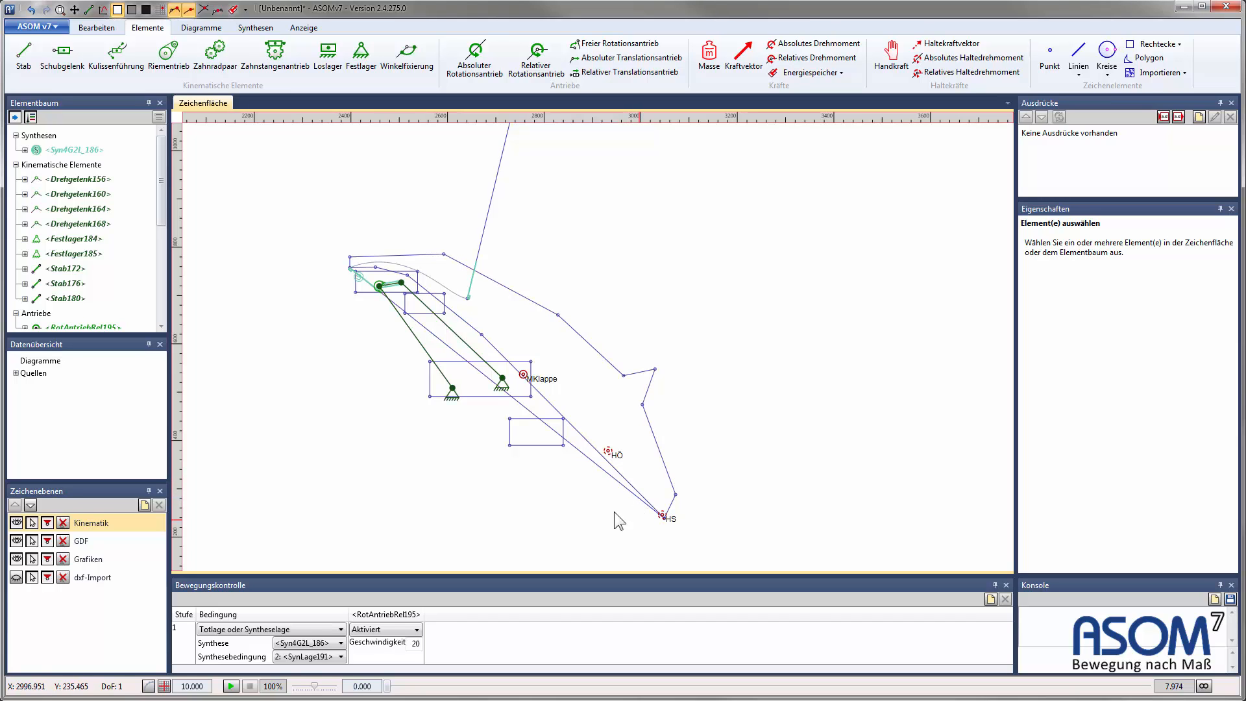
pyautogui.scroll(-2, 524, 470)
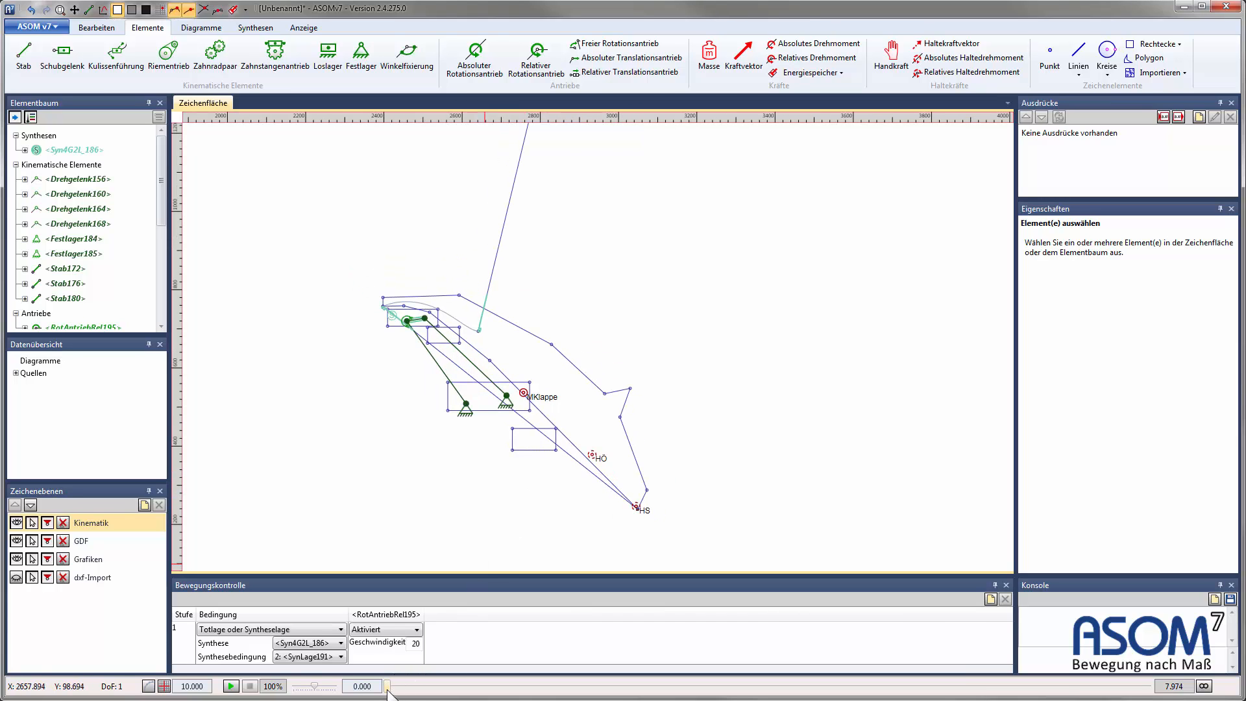
pyautogui.moveTo(388, 690); pyautogui.dragTo(904, 695)
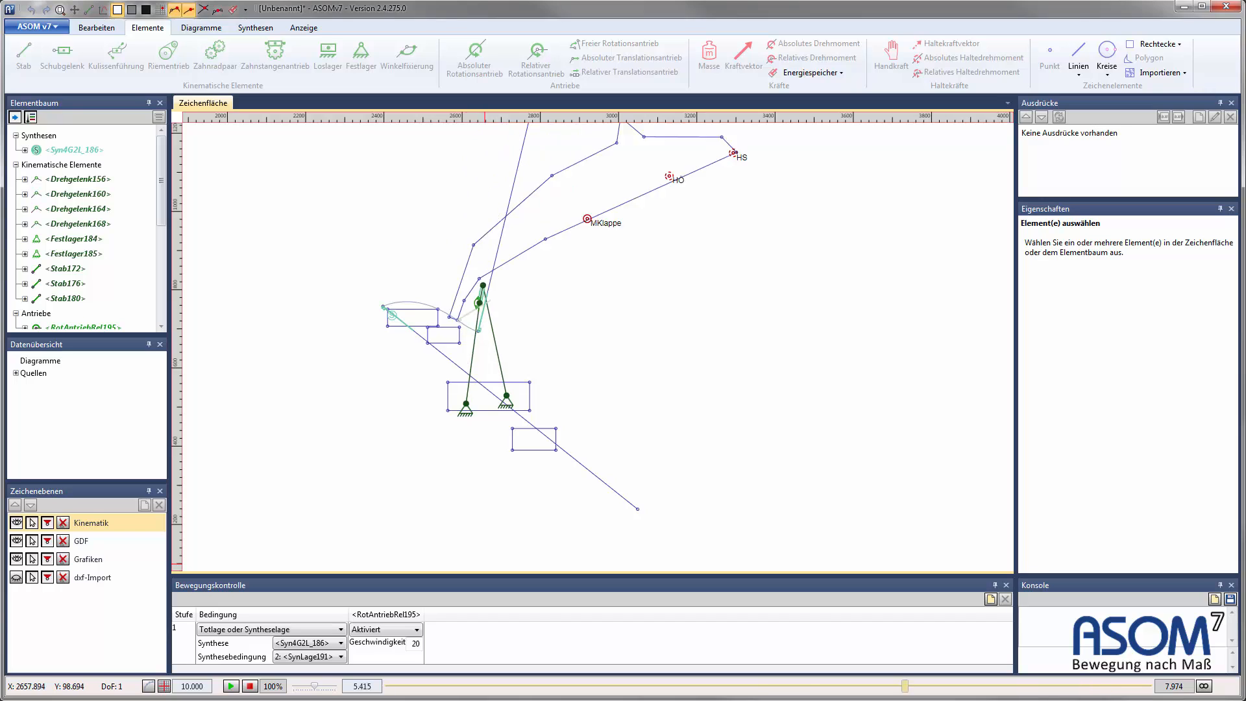
pyautogui.click(254, 688)
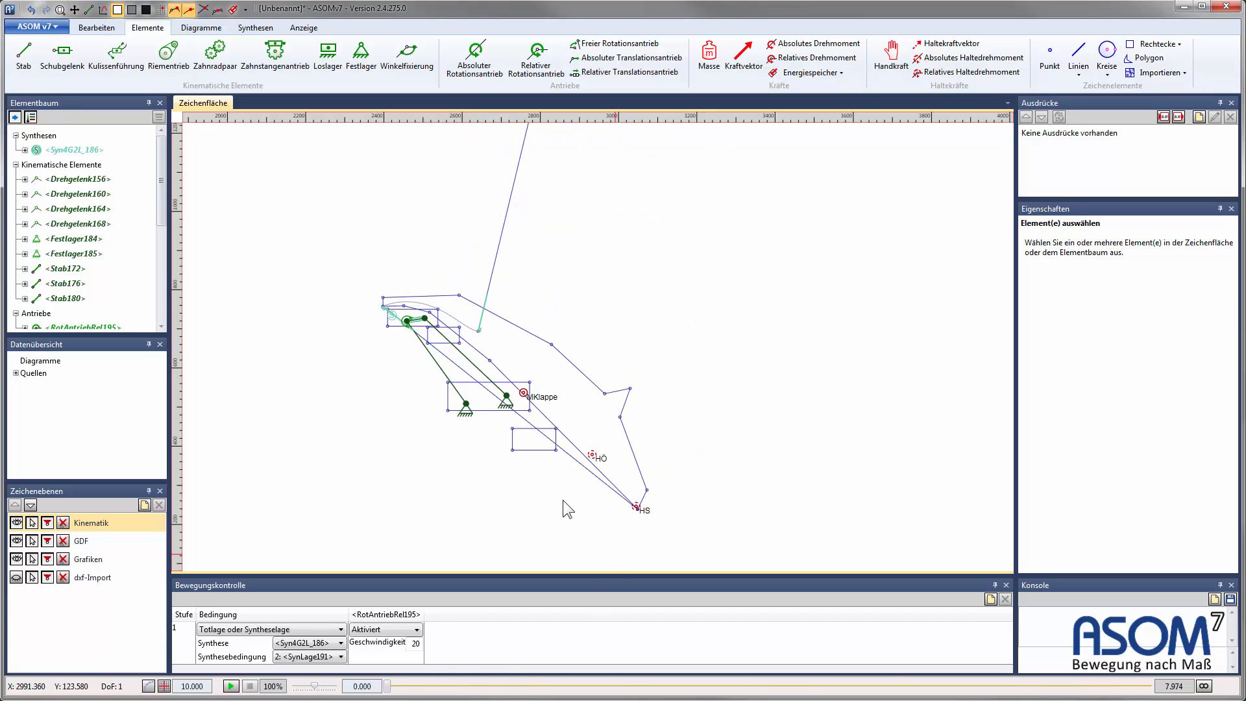
# Step: Start a new holding-force (Haltekraft) diagram for the hand force HS
pyautogui.rightClick(638, 508)
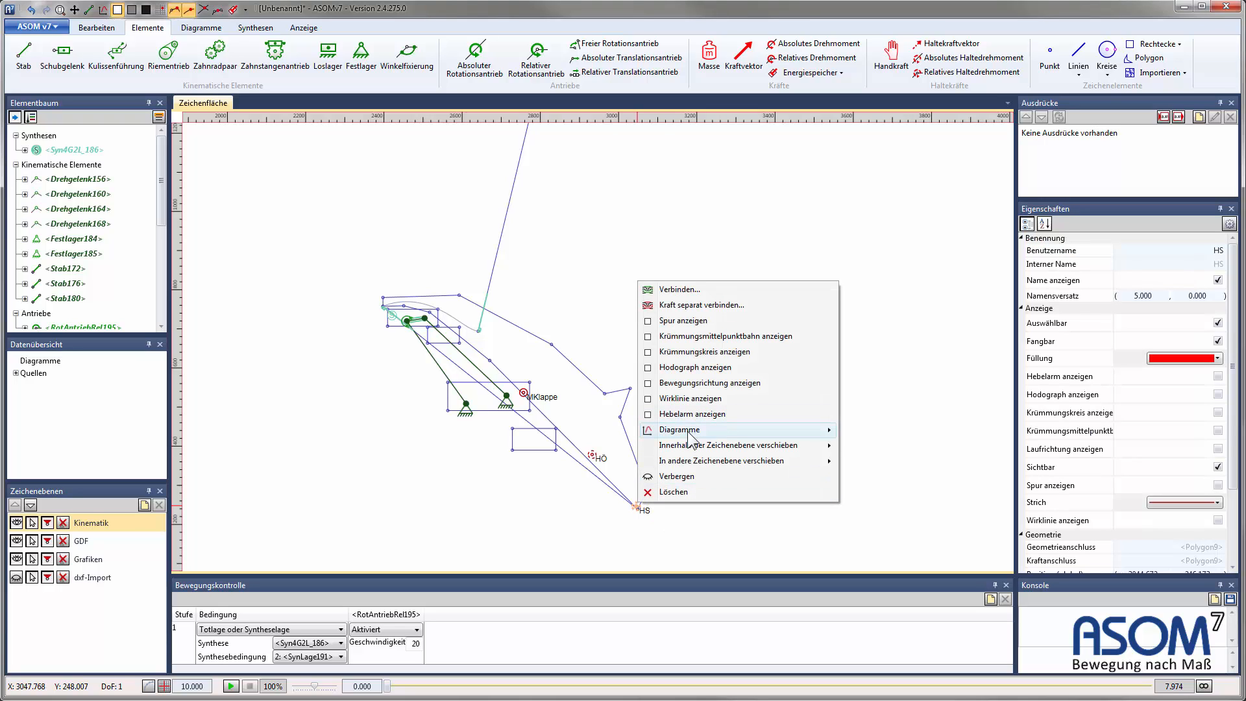
pyautogui.moveTo(691, 432)
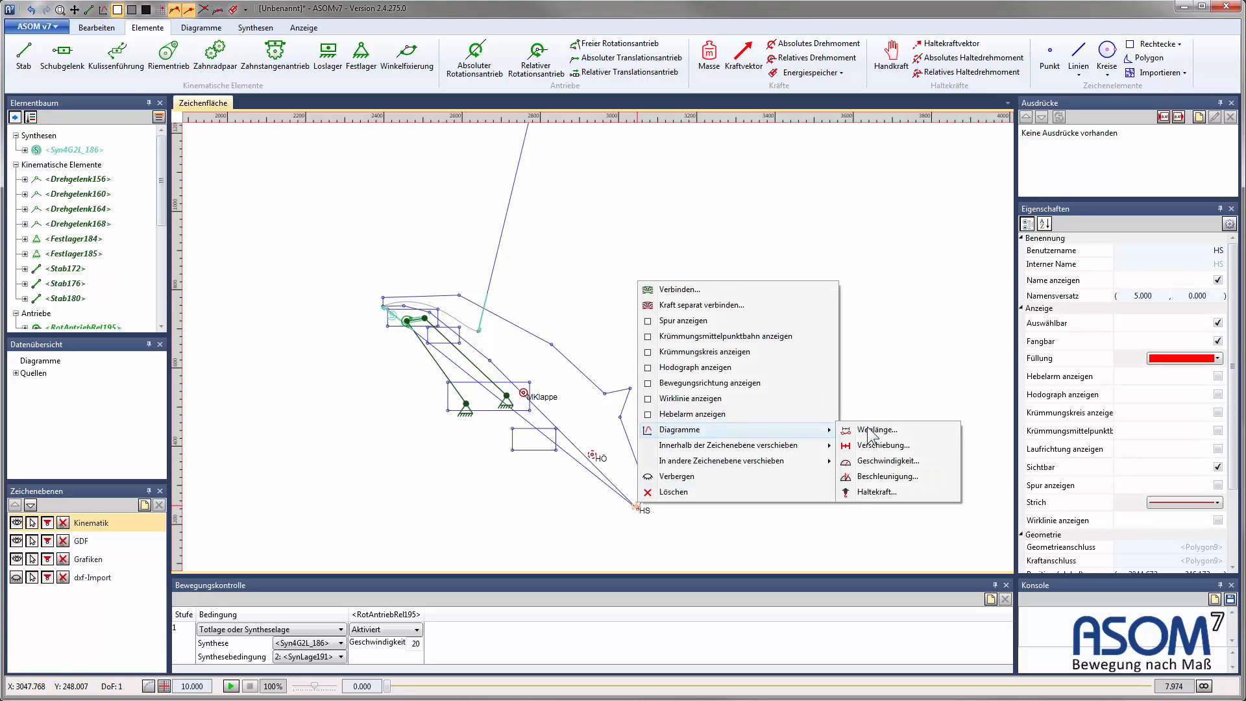
pyautogui.click(884, 492)
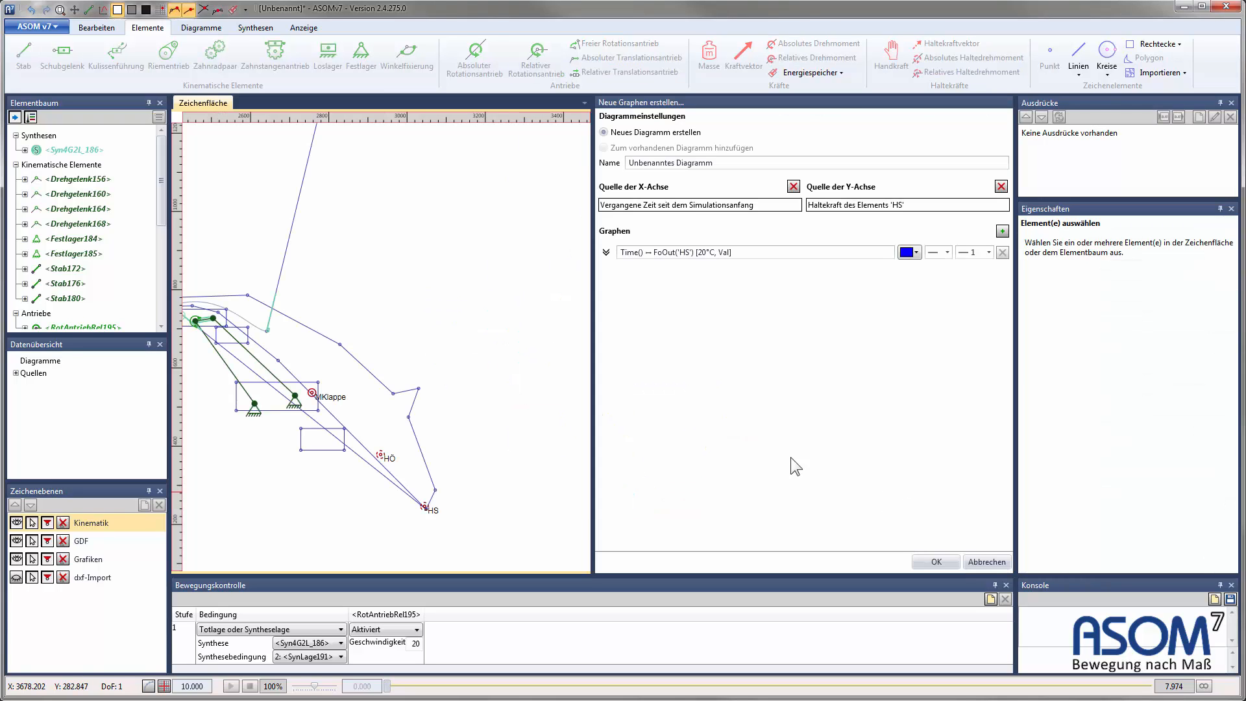
pyautogui.moveTo(728, 167); pyautogui.dragTo(277, 154)
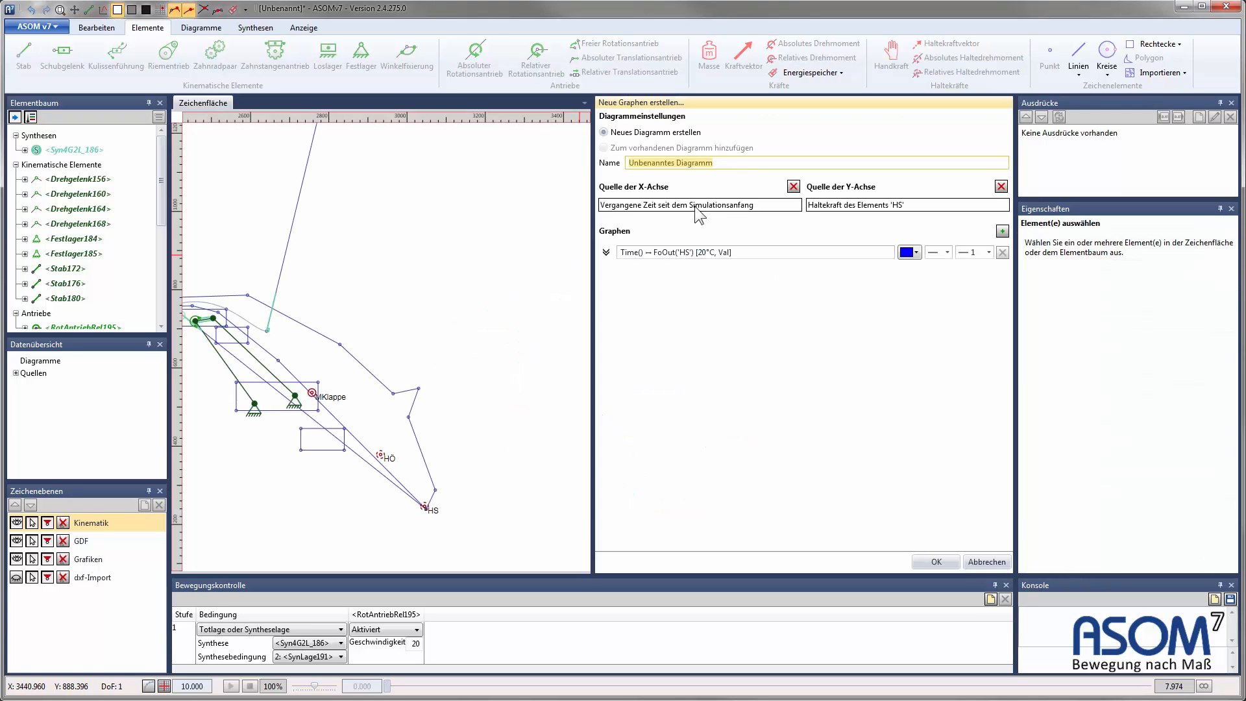
# Step: Replace the diagram's X-axis source with the rotation of the tailgate polygon relative to the simulation start
pyautogui.click(794, 187)
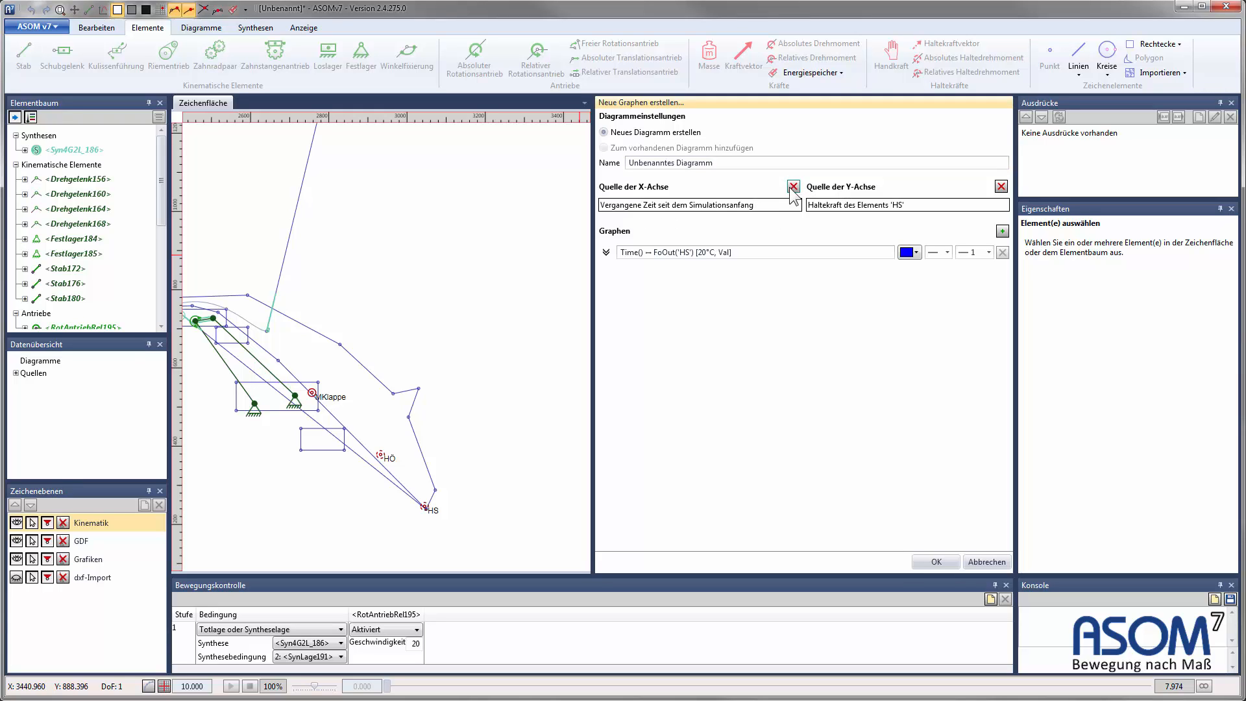
pyautogui.click(794, 187)
pyautogui.click(796, 206)
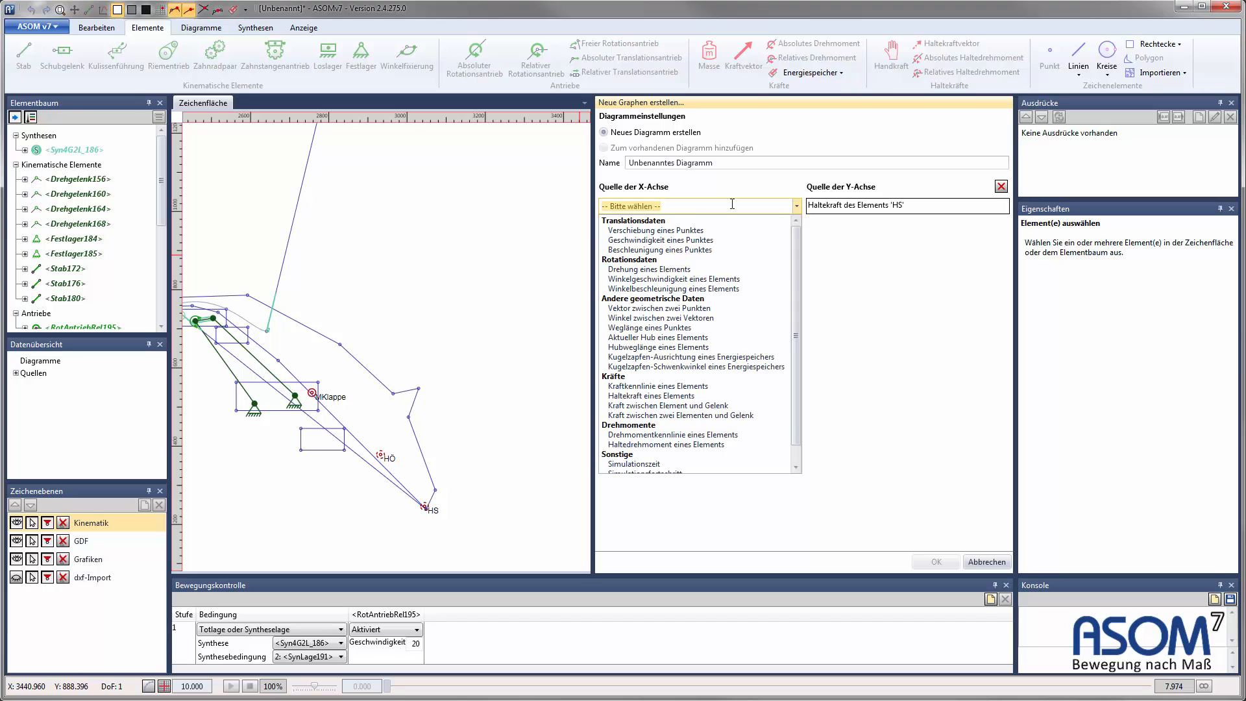
pyautogui.click(643, 269)
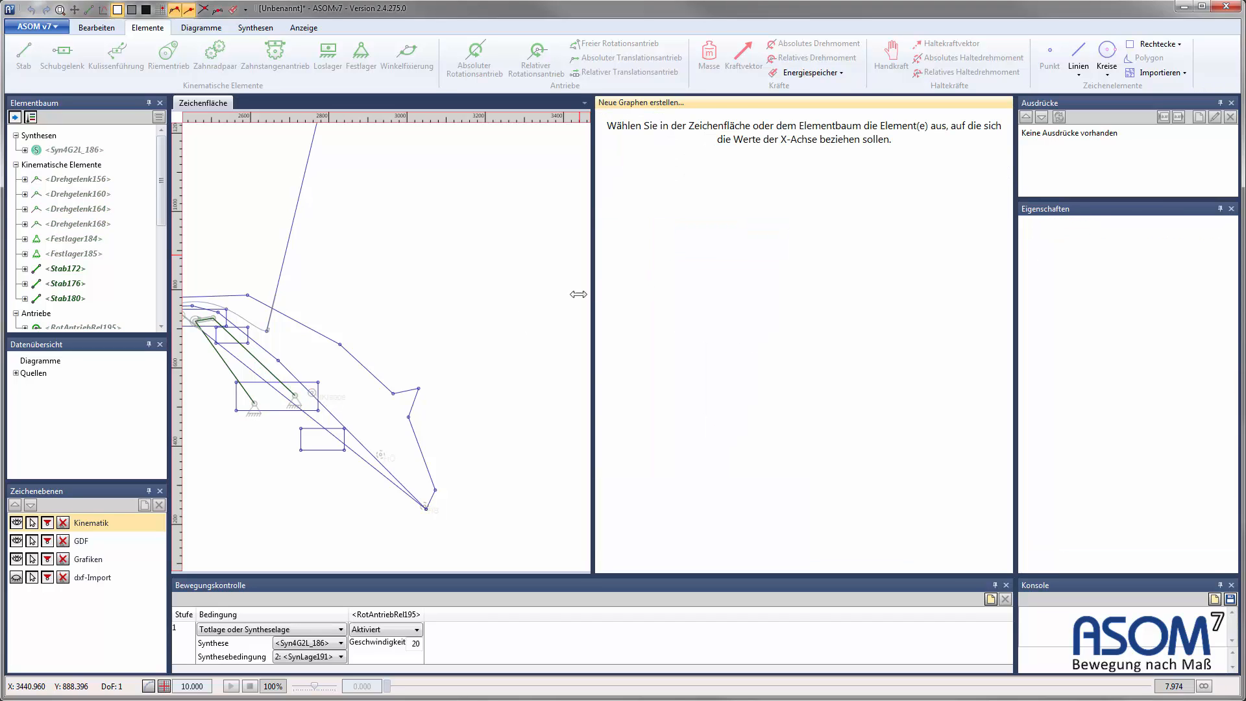
pyautogui.click(364, 368)
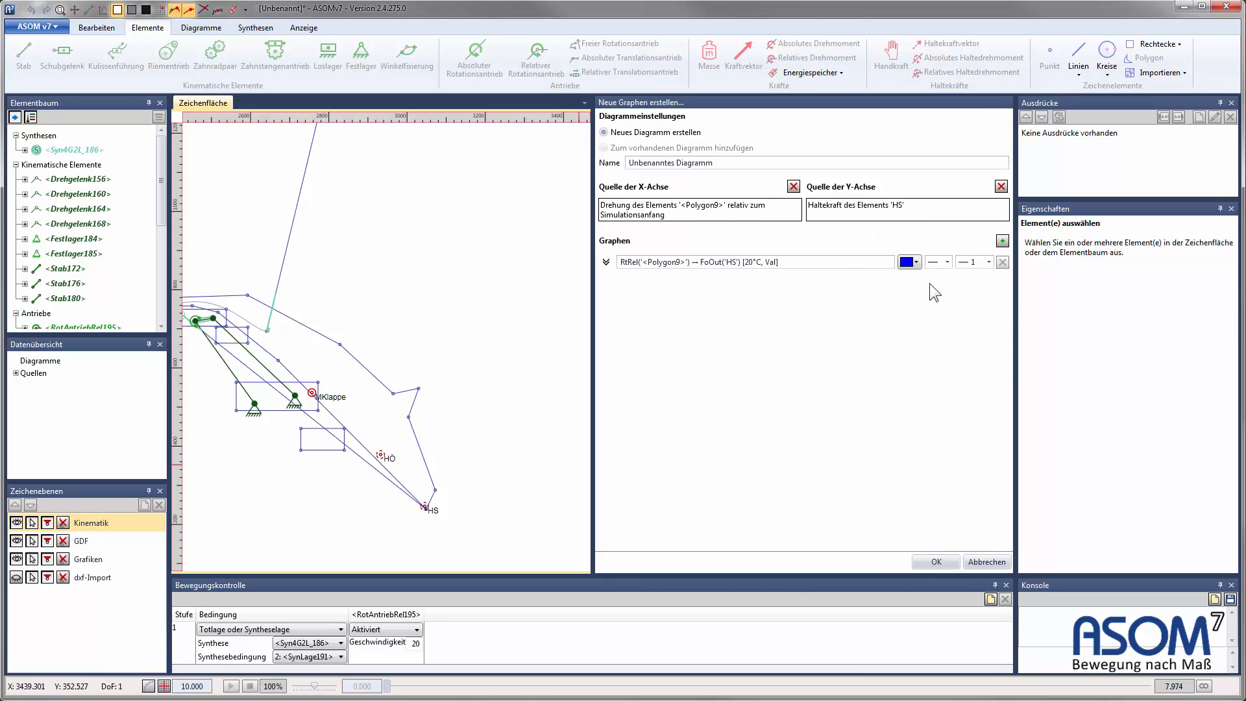
# Step: Add three more graphs to the holding-force diagram and expand the parameters of all four graphs
pyautogui.click(1002, 241)
pyautogui.click(1003, 241)
pyautogui.click(1003, 242)
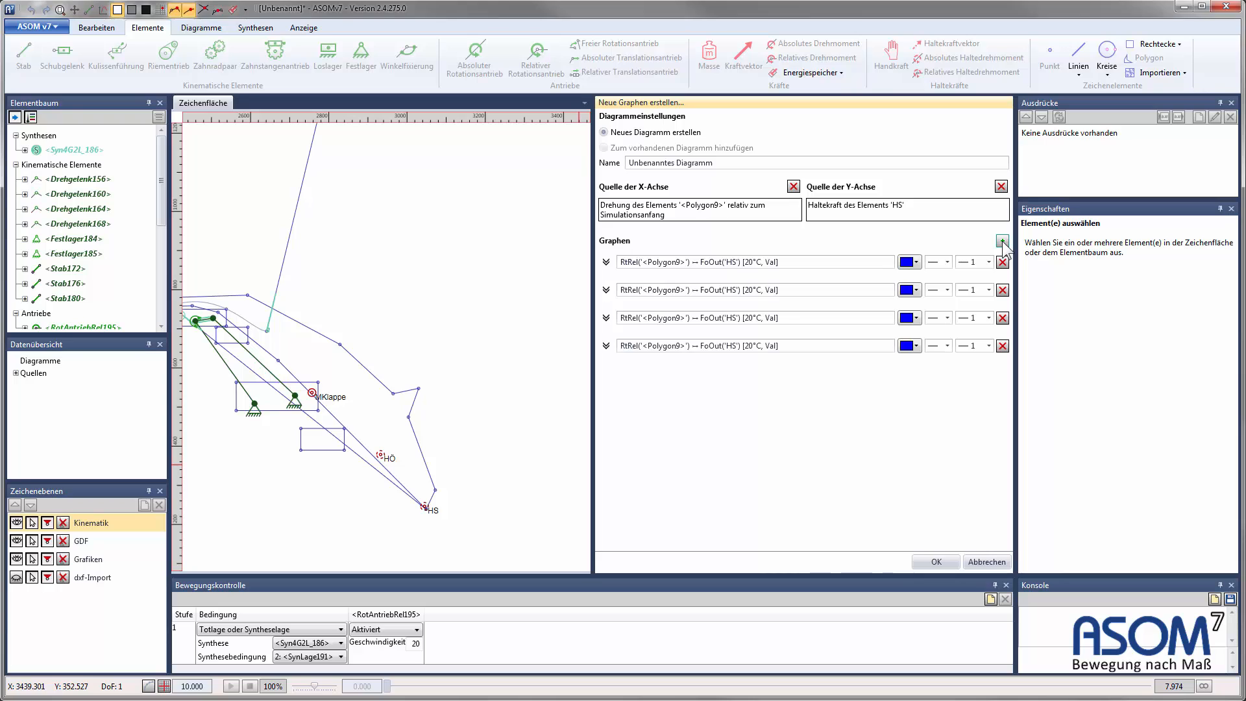
pyautogui.click(606, 345)
pyautogui.click(606, 317)
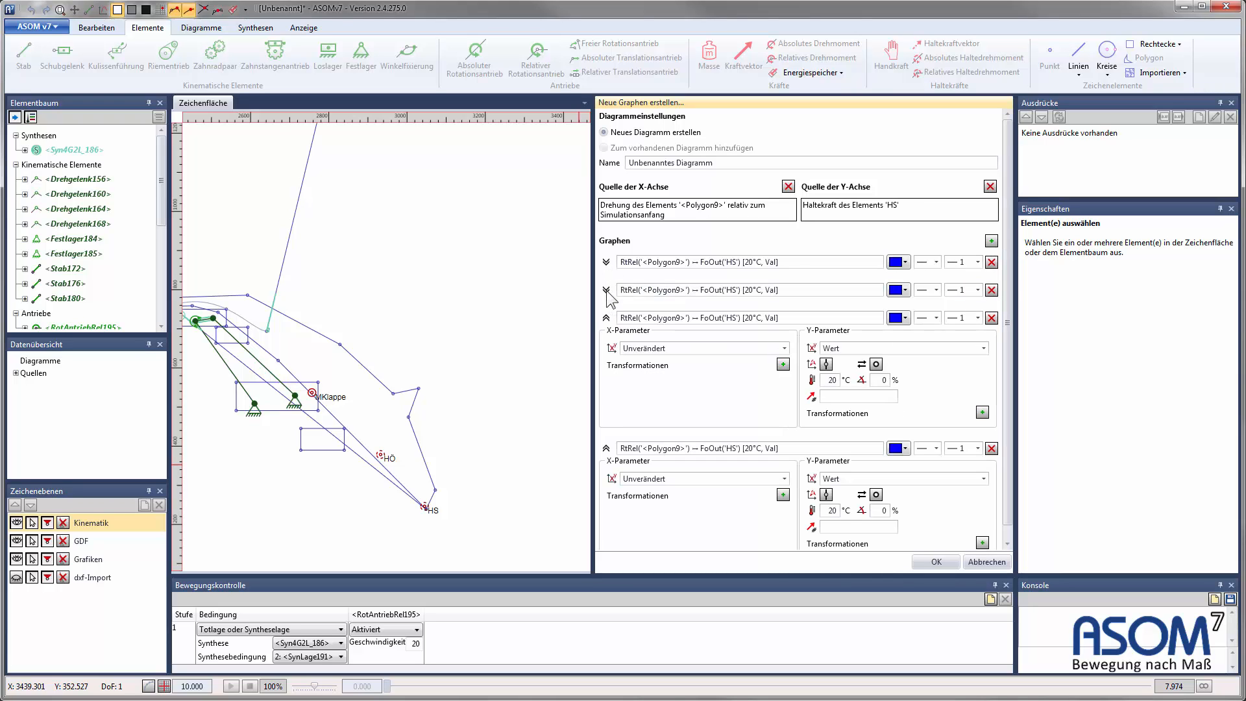
pyautogui.click(606, 290)
pyautogui.click(606, 262)
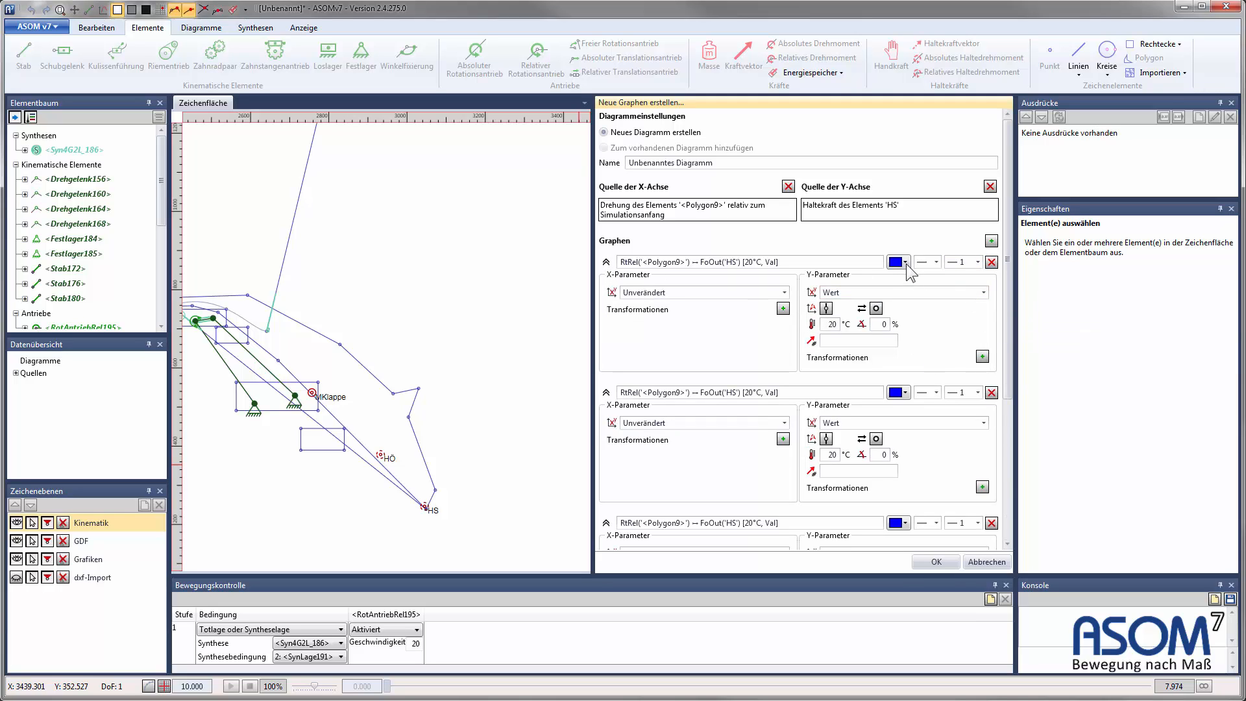
# Step: Set the first graph's temperature to -30 °C and colour the second graph green
pyautogui.click(834, 324)
pyautogui.write('-30')
pyautogui.click(898, 392)
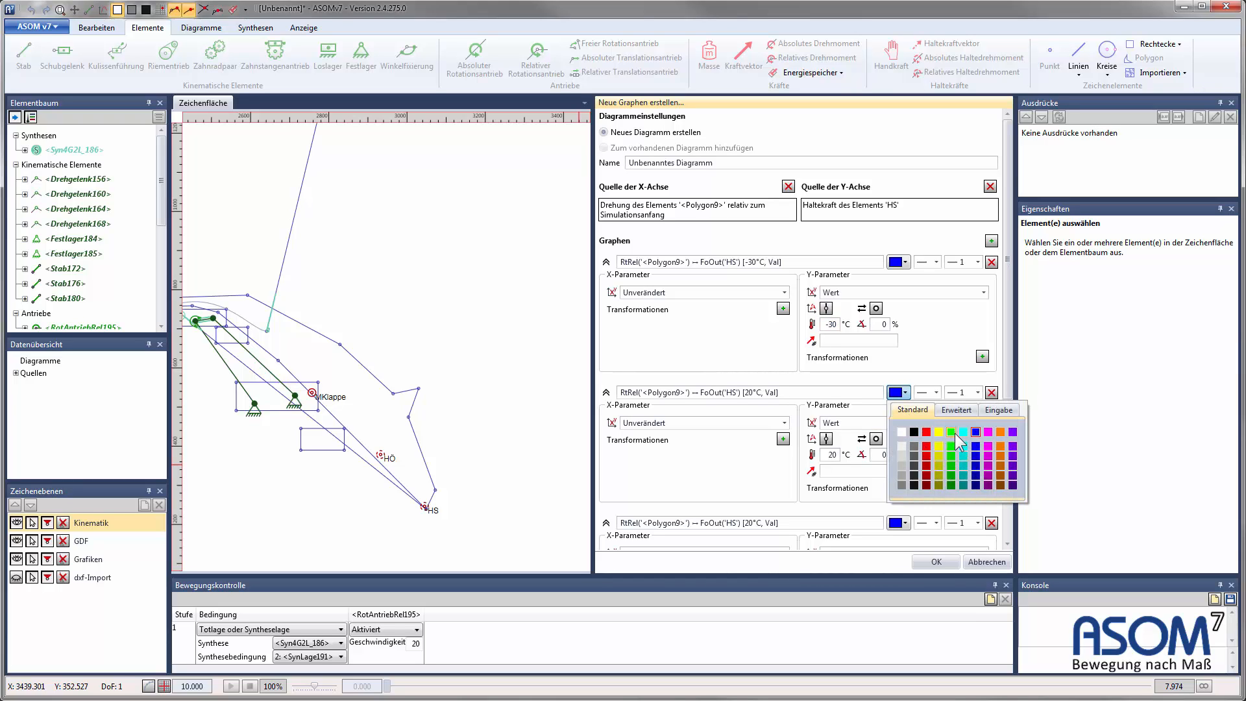
pyautogui.click(951, 431)
pyautogui.click(835, 469)
pyautogui.click(828, 454)
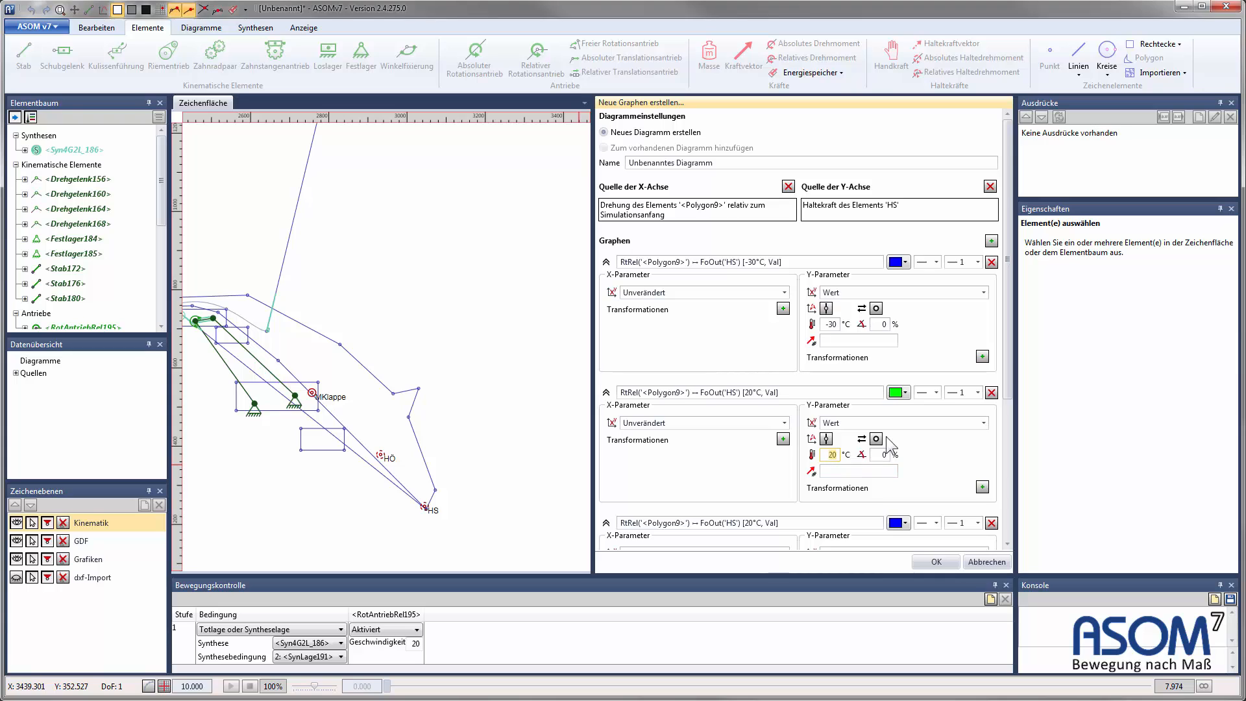
# Step: Colour the third graph orange and set its temperature to 50 °C
pyautogui.moveTo(1006, 376); pyautogui.dragTo(998, 508)
pyautogui.scroll(-1, 998, 507)
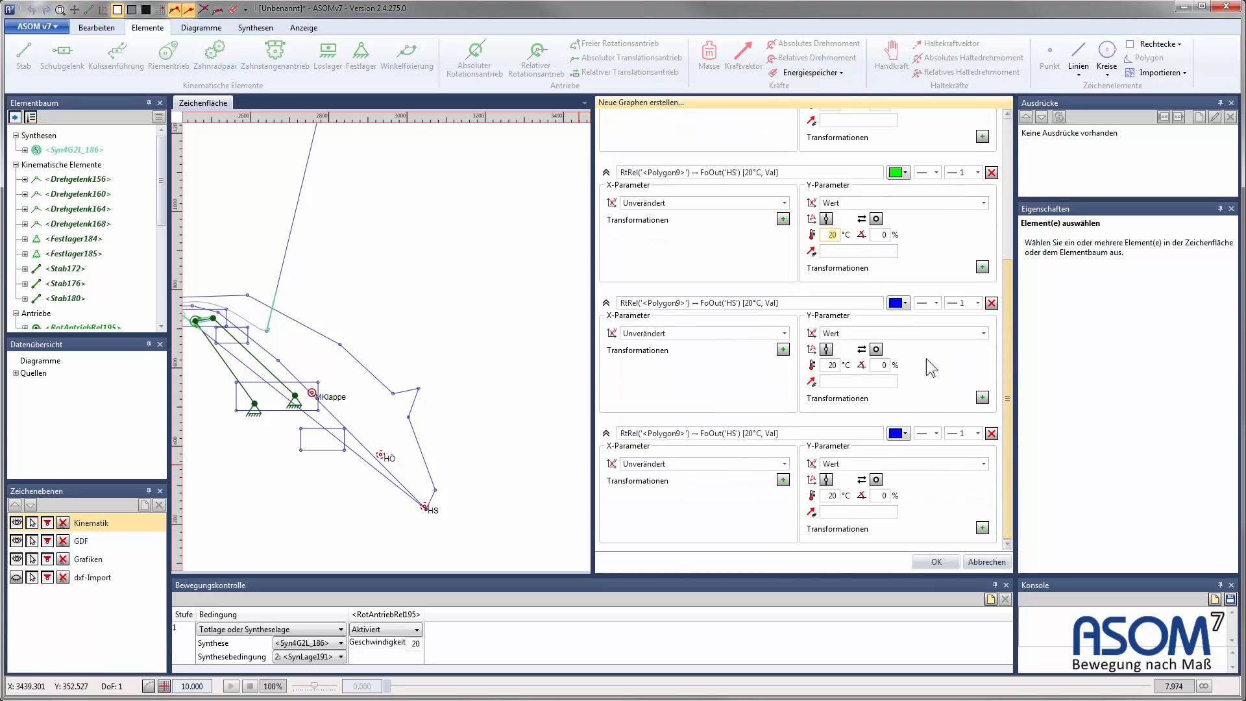
pyautogui.click(904, 303)
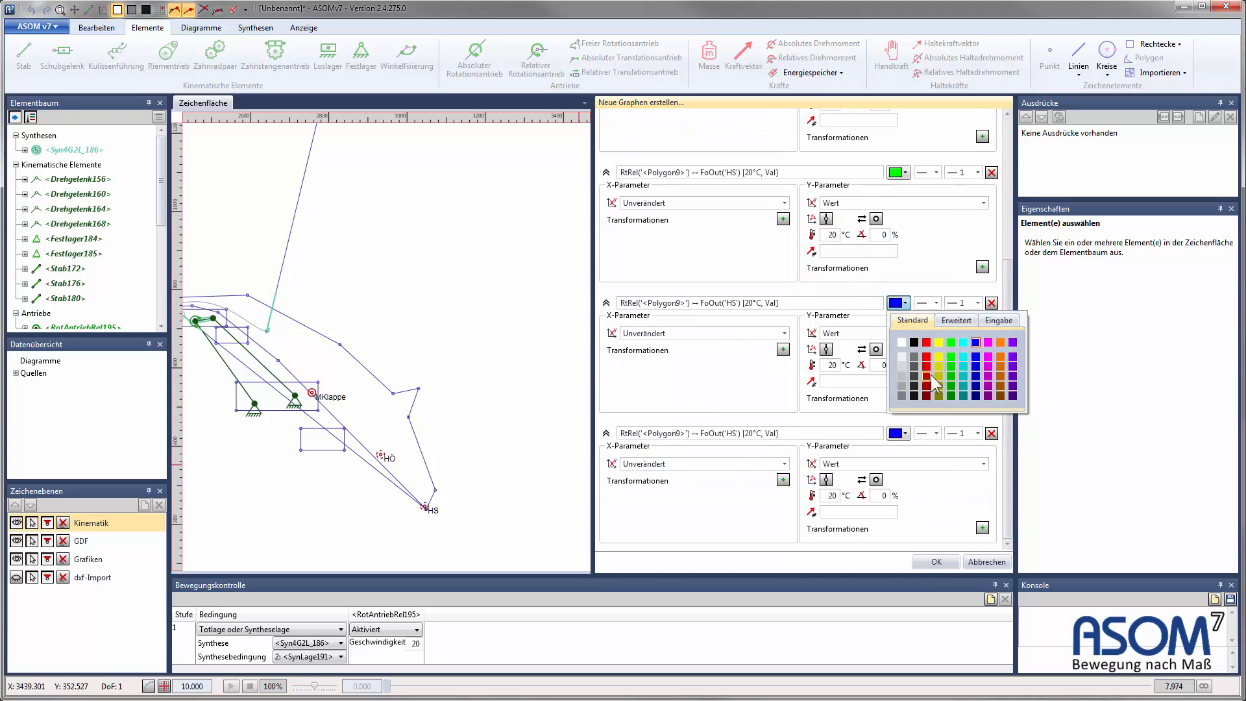
pyautogui.click(1000, 342)
pyautogui.click(832, 364)
pyautogui.write('50')
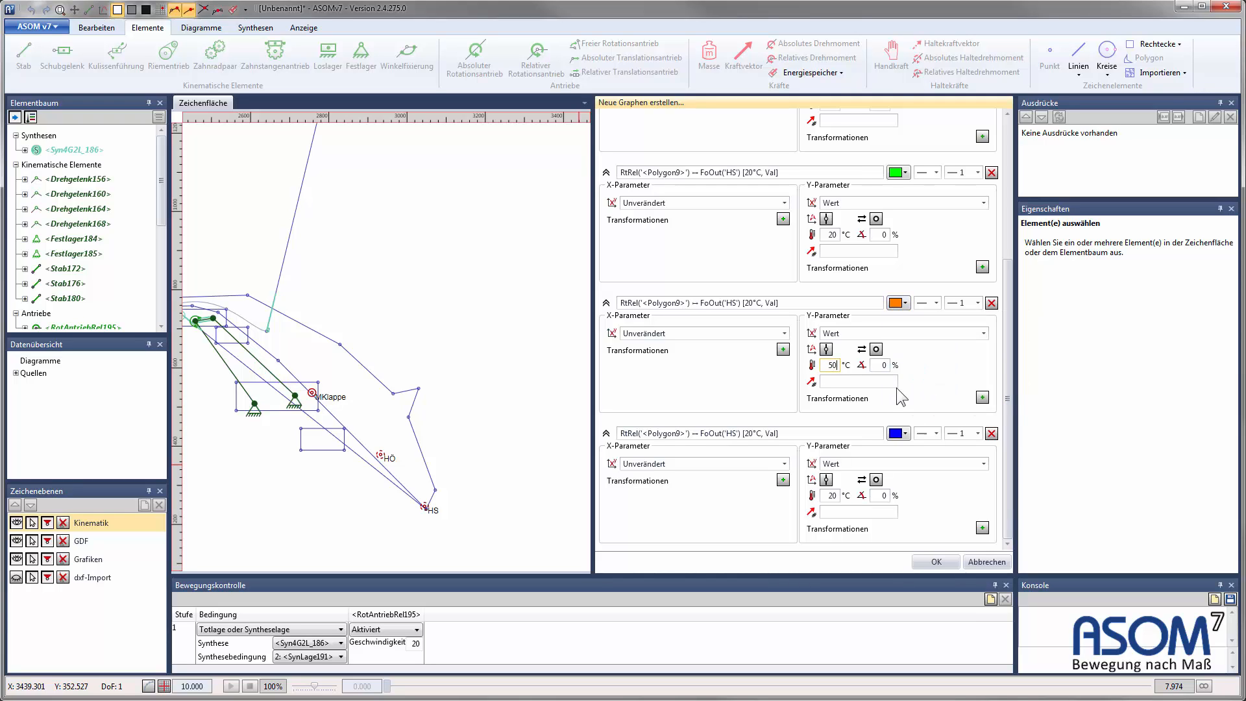
# Step: Colour the fourth graph red and set its temperature to 80 °C
pyautogui.click(905, 433)
pyautogui.click(926, 473)
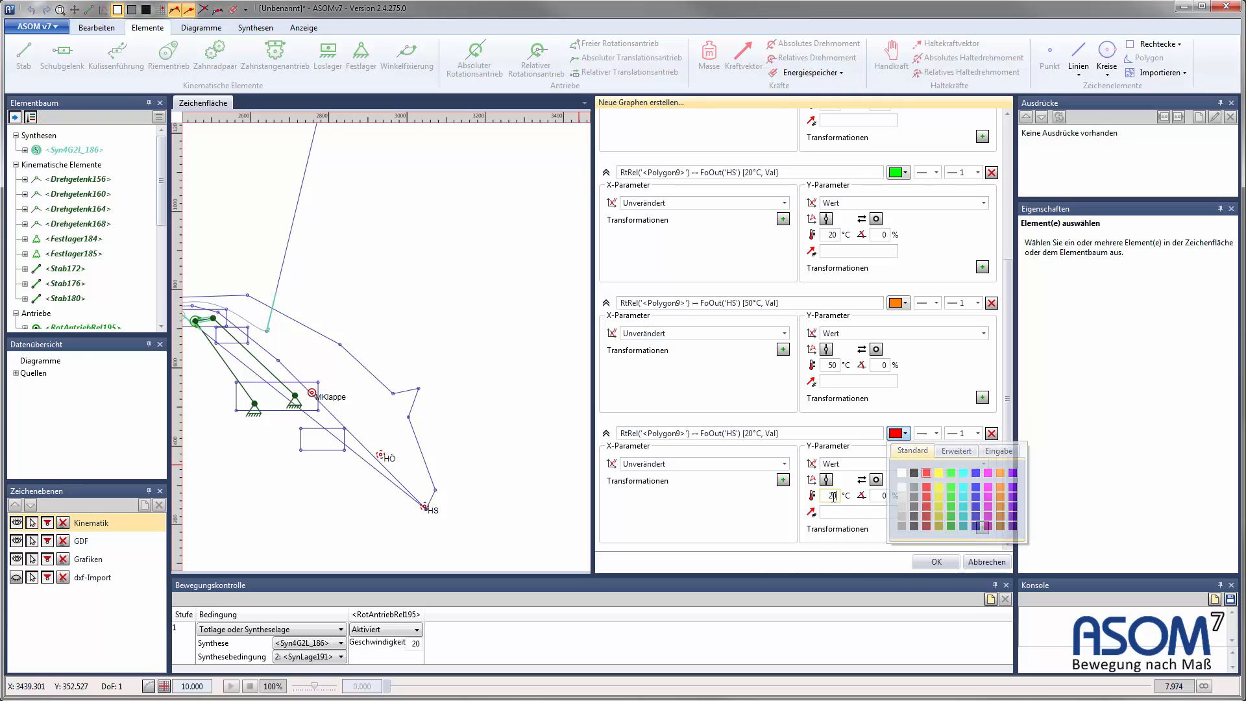
pyautogui.click(833, 496)
pyautogui.write('80')
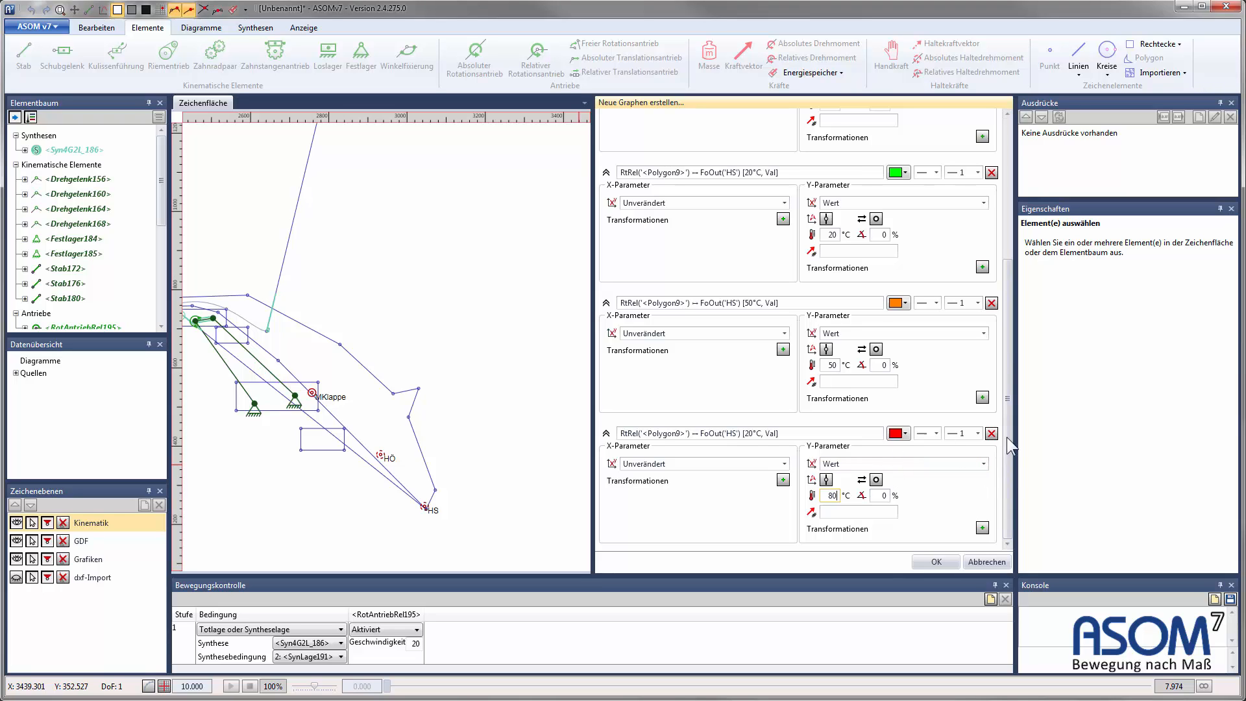
# Step: Set the direction-dependent forces of all four graphs to be calculated in the simulation direction (Fwd)
pyautogui.moveTo(1009, 441); pyautogui.dragTo(1011, 380)
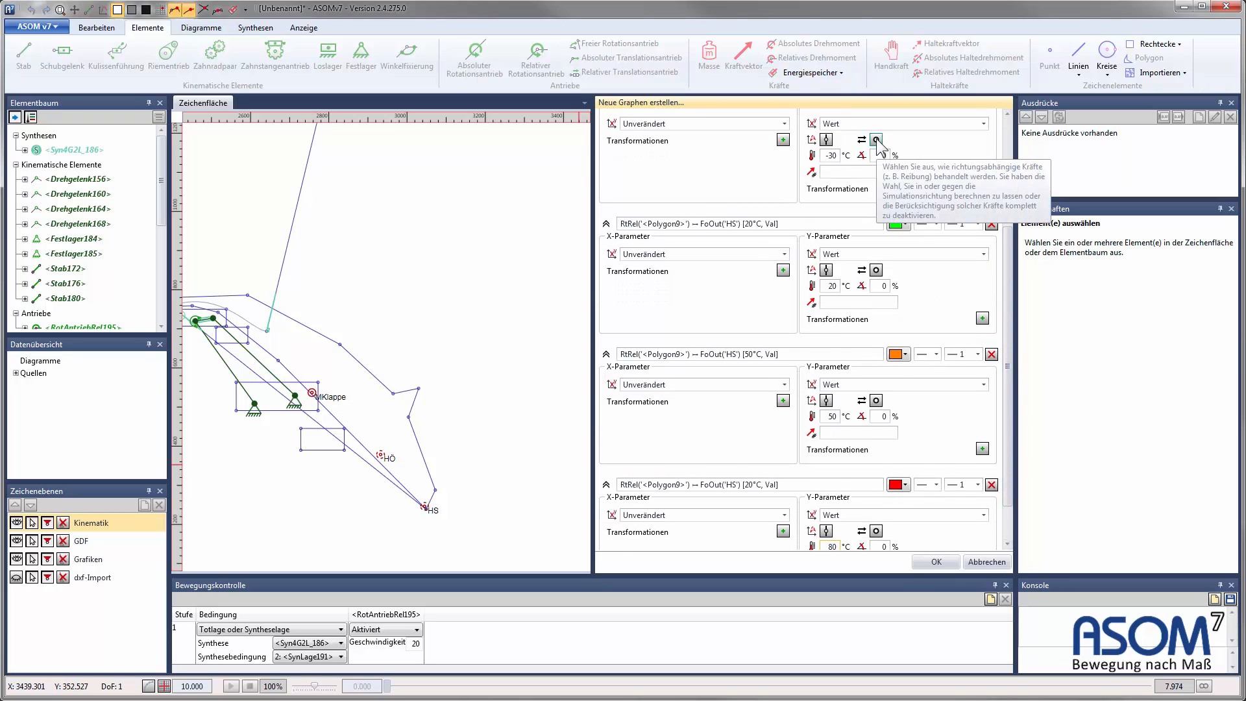
pyautogui.click(876, 140)
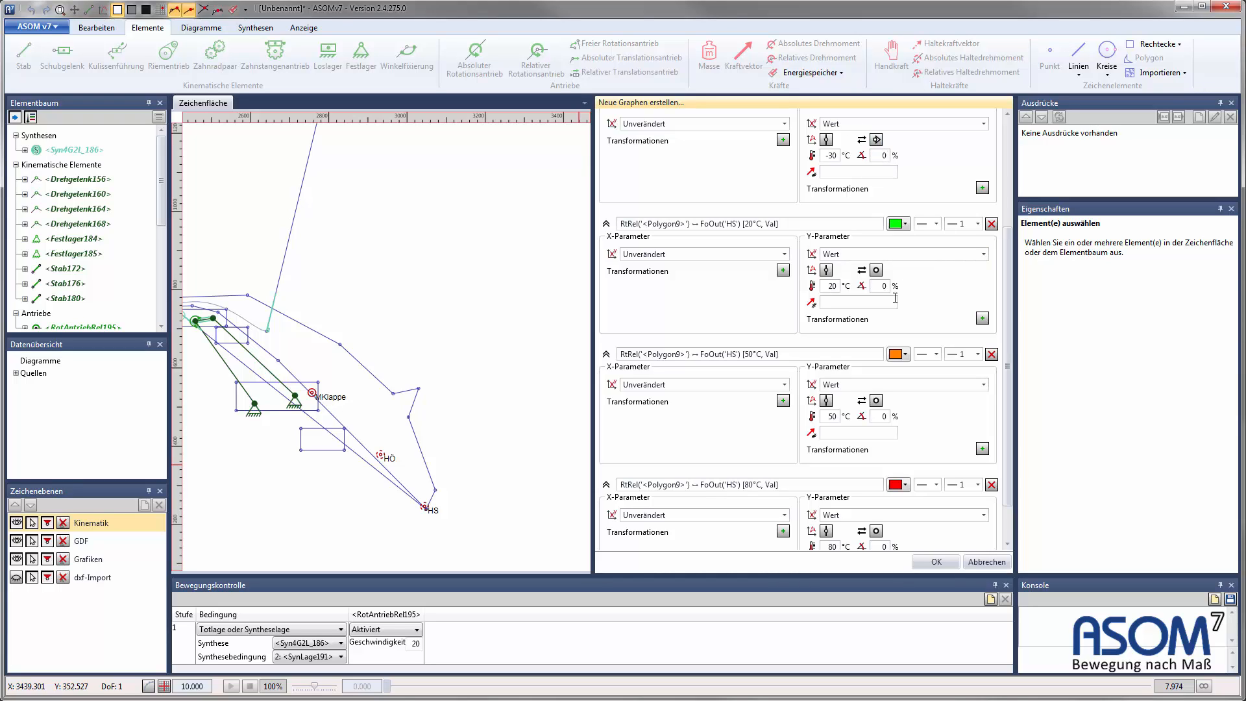
pyautogui.click(876, 270)
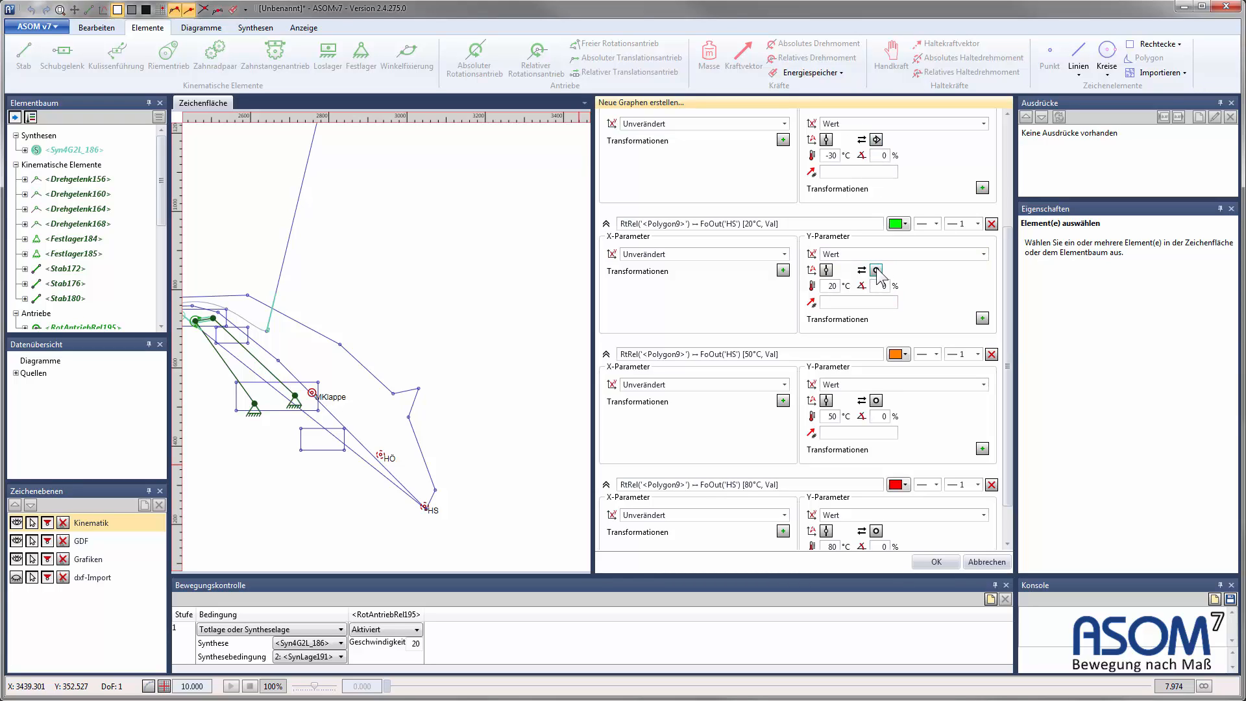
pyautogui.click(876, 401)
pyautogui.click(876, 531)
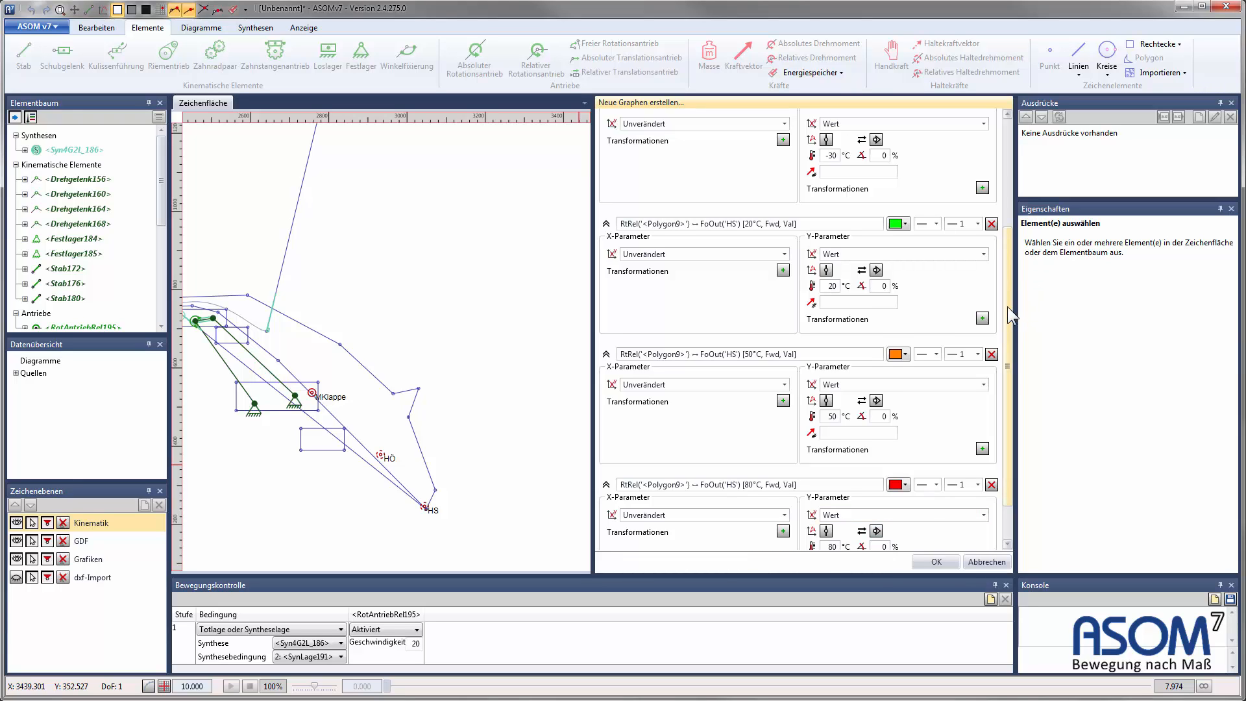
# Step: Name the first graph "Handkraft [N] Öffnen -30°C auf Klappenwinkel [°]"
pyautogui.scroll(4, 999, 279)
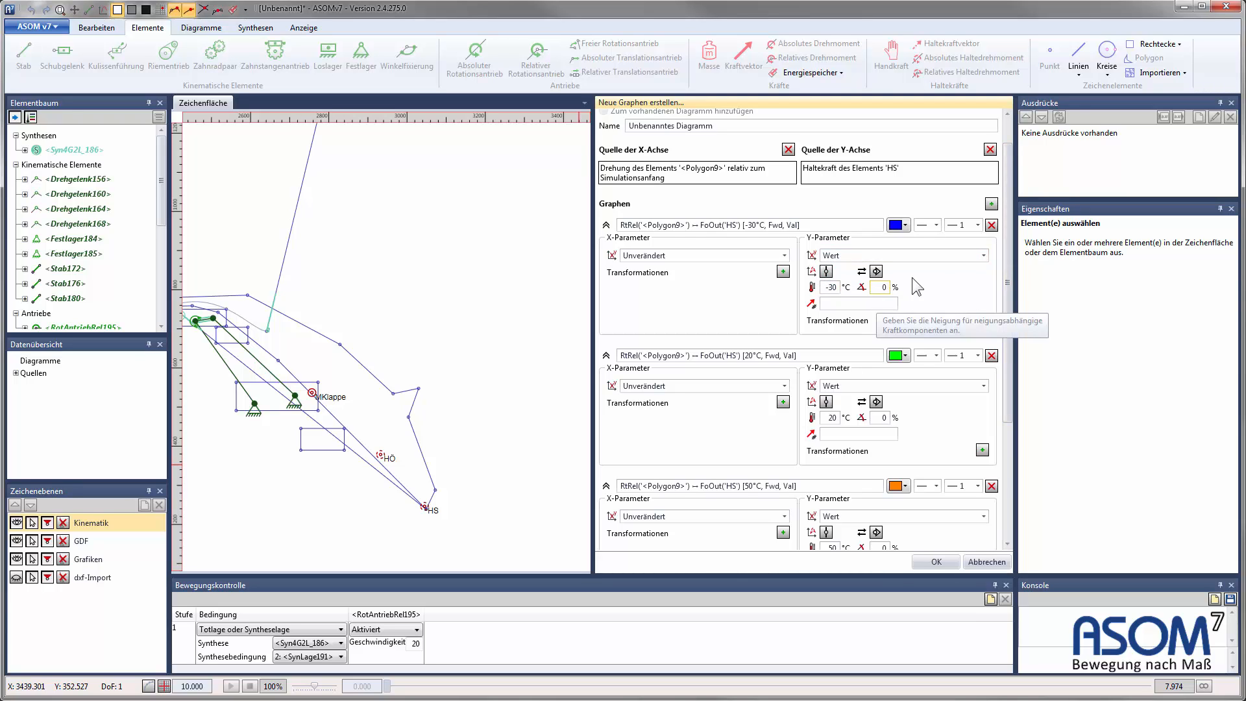
pyautogui.moveTo(1009, 224)
pyautogui.mouseDown()
pyautogui.moveTo(1015, 391)
pyautogui.moveTo(1012, 219)
pyautogui.mouseUp()
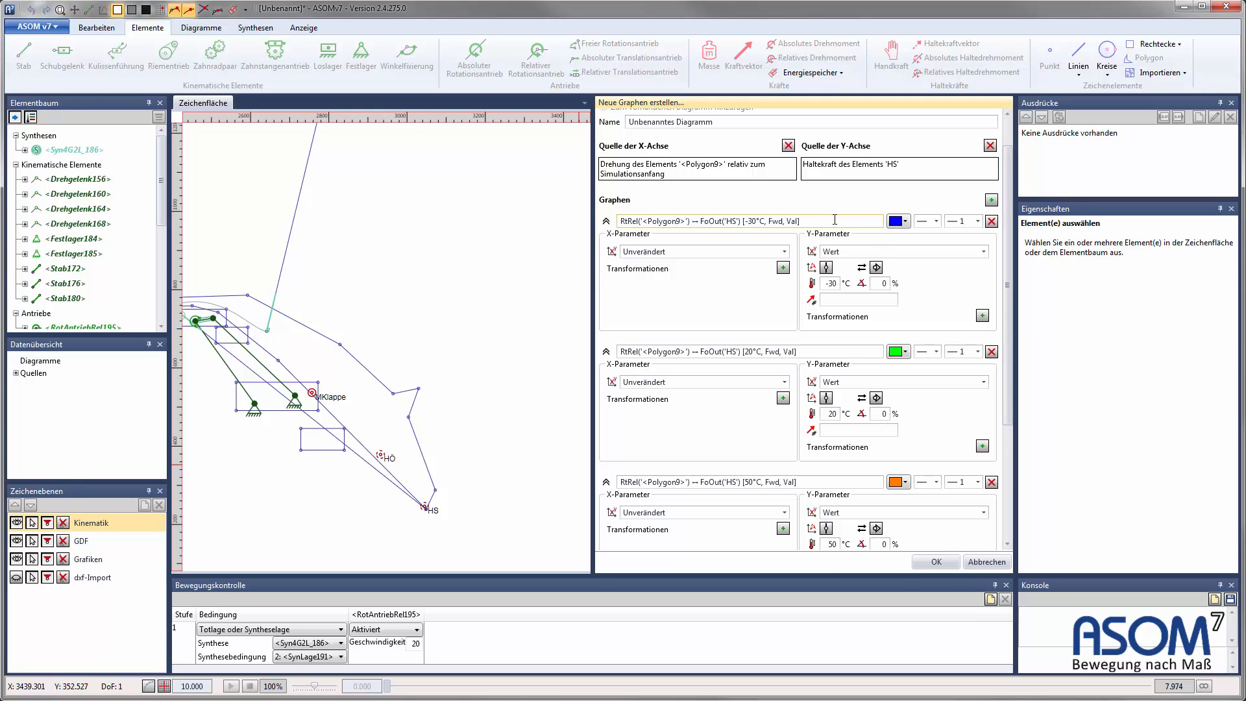
pyautogui.moveTo(835, 221); pyautogui.dragTo(543, 228)
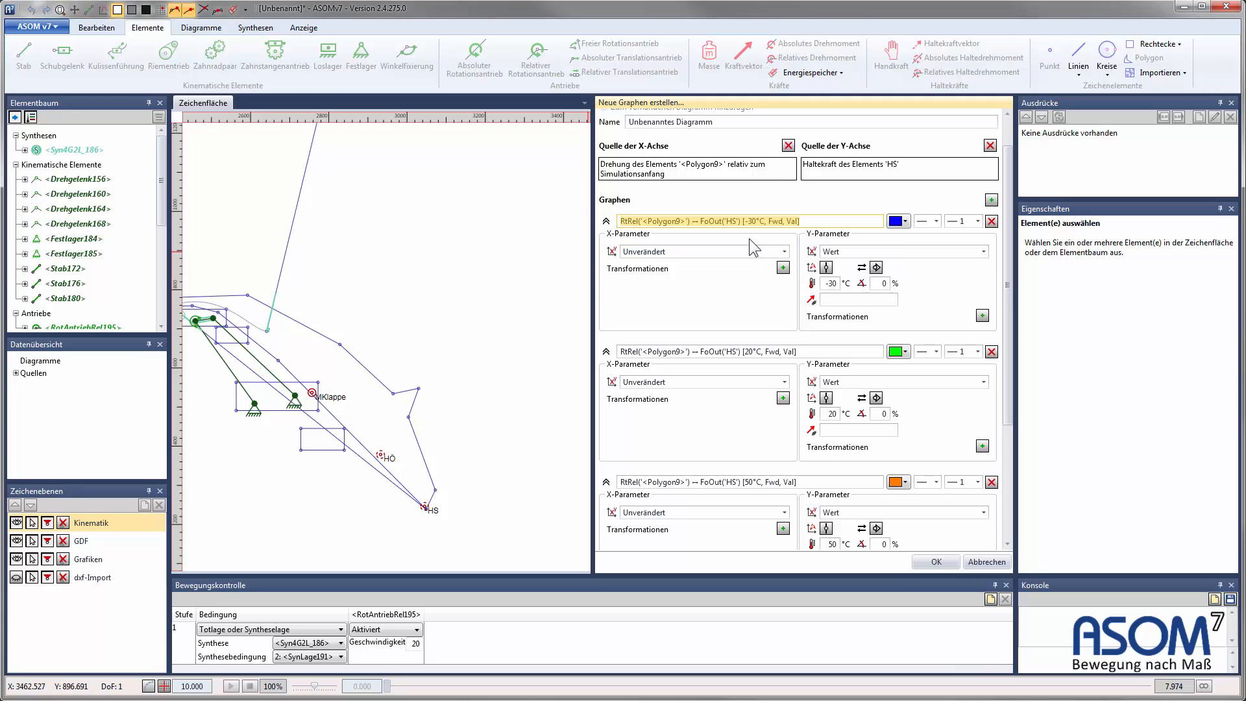
pyautogui.write('Hand')
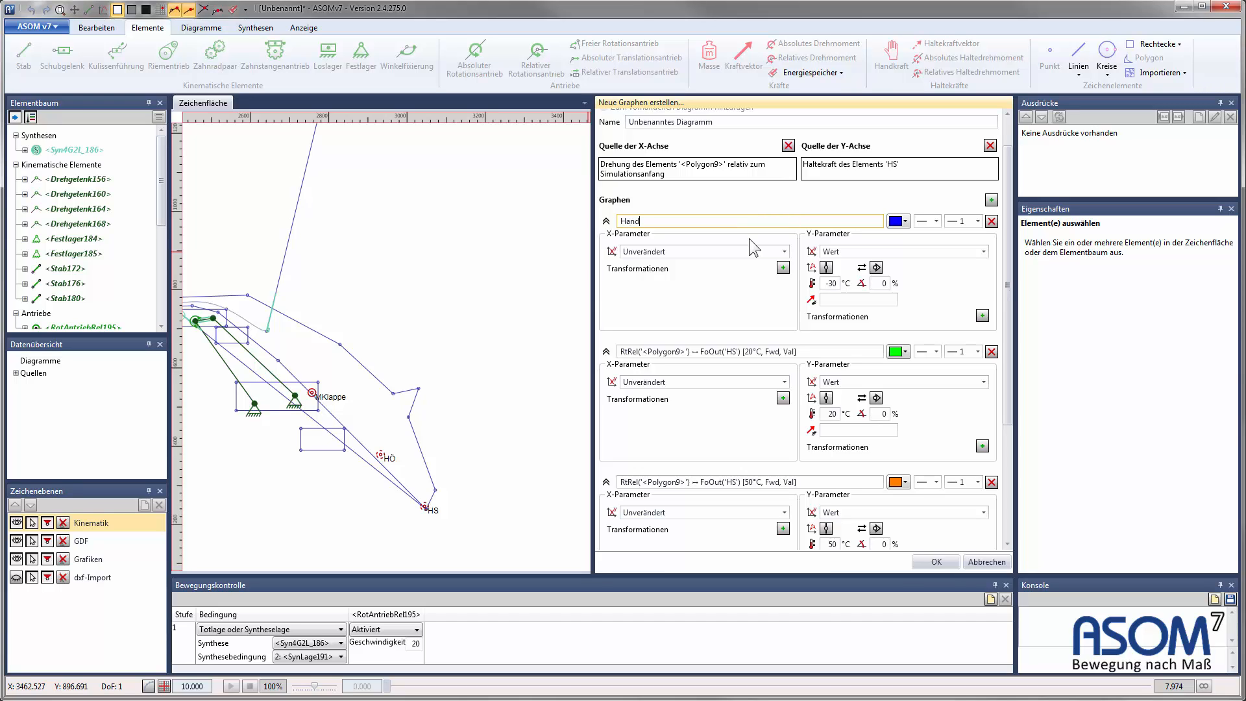
pyautogui.write('kraft Öffnen -20')
pyautogui.press('BackSpace')
pyautogui.write('0°C')
pyautogui.write('auf Klappenwinkel [°')
pyautogui.click(657, 221)
pyautogui.write('[N]')
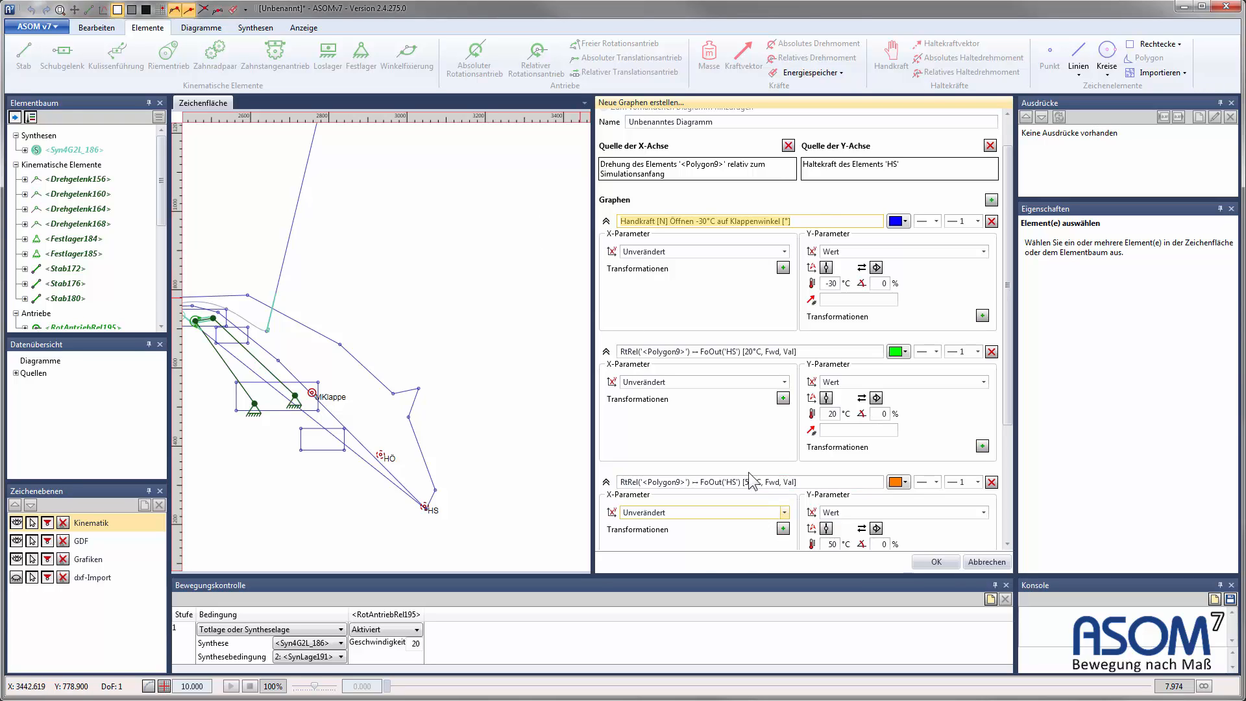
# Step: Give the second, third and fourth graphs the same name as the first, "Handkraft [N] Öffnen -30°C auf Klappenwinkel [°]"
pyautogui.moveTo(804, 351); pyautogui.dragTo(524, 347)
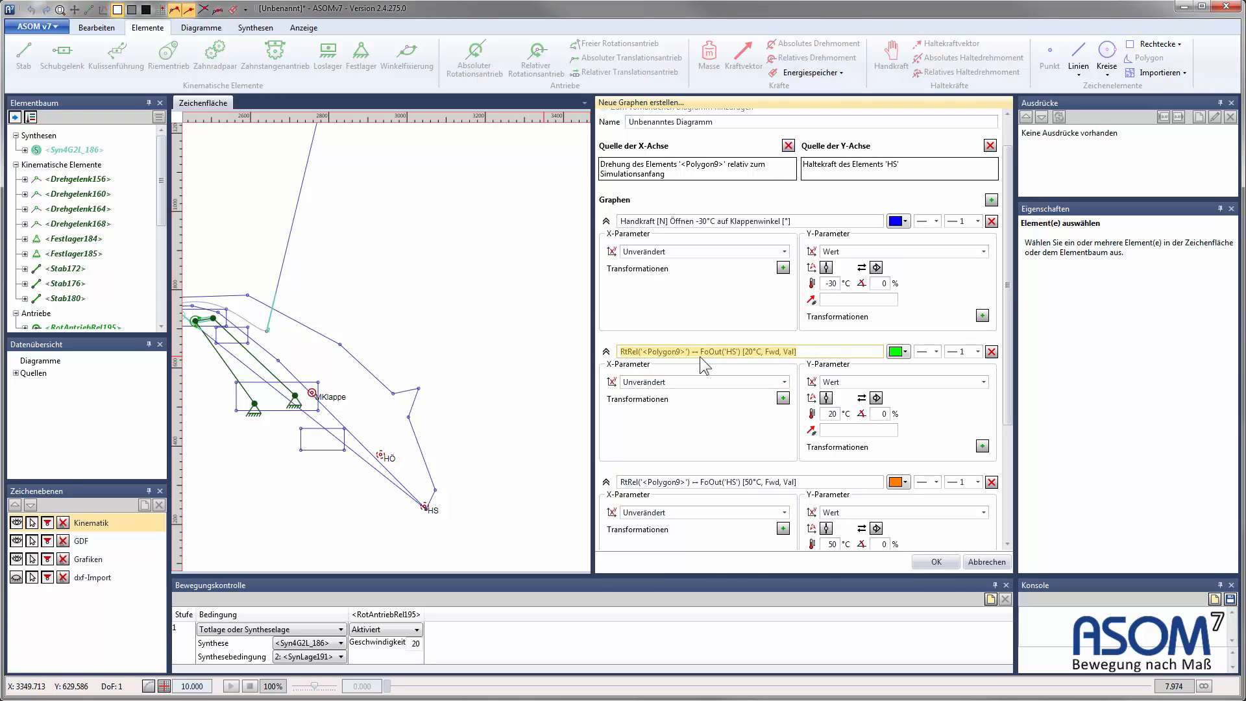
pyautogui.write('Handkraft [N] Öffnen -30°C auf Klappenwinkel [°]')
pyautogui.moveTo(1009, 261); pyautogui.dragTo(1004, 368)
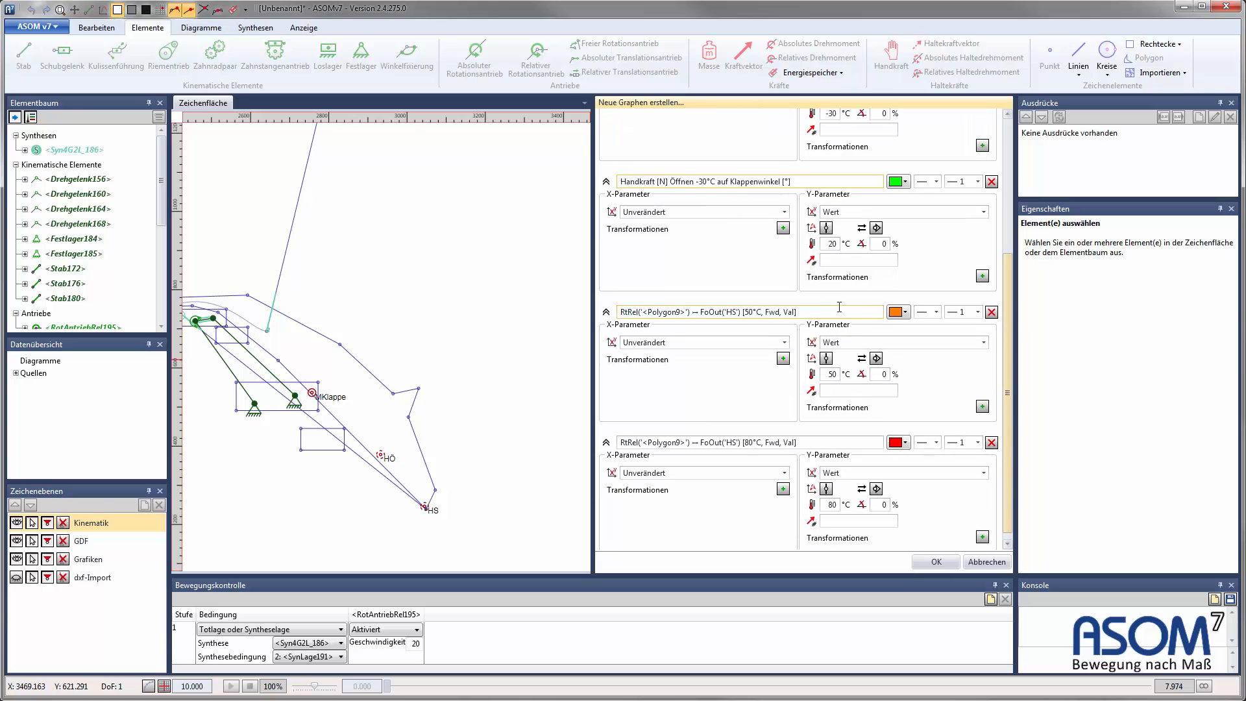
pyautogui.moveTo(800, 312); pyautogui.dragTo(621, 313)
pyautogui.write('Handkraft [N] Öffnen -30°C auf Klappenwinkel [°]')
pyautogui.moveTo(799, 443); pyautogui.dragTo(519, 434)
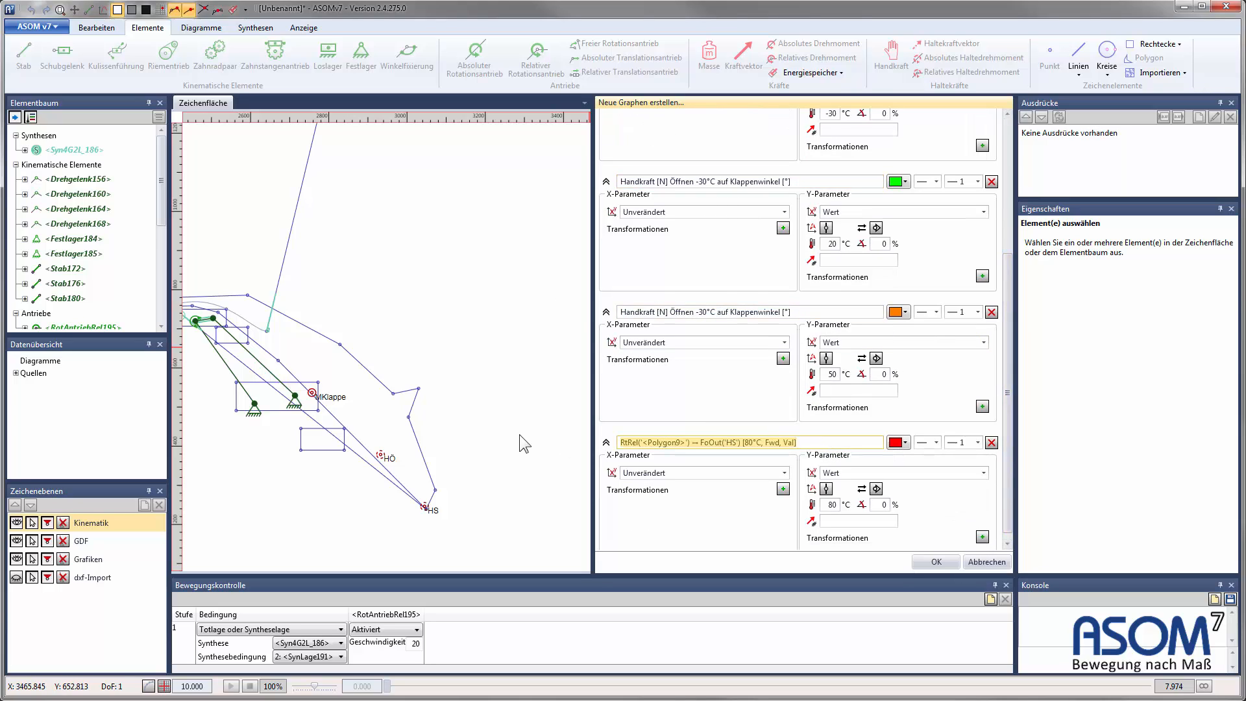
pyautogui.write('Handkraft [N] Öffnen -30°C auf Klappenwinkel [°]')
# Step: Change the temperature in the names of the second, third and fourth graphs to 20°C, 50°C and 80°C
pyautogui.click(699, 181)
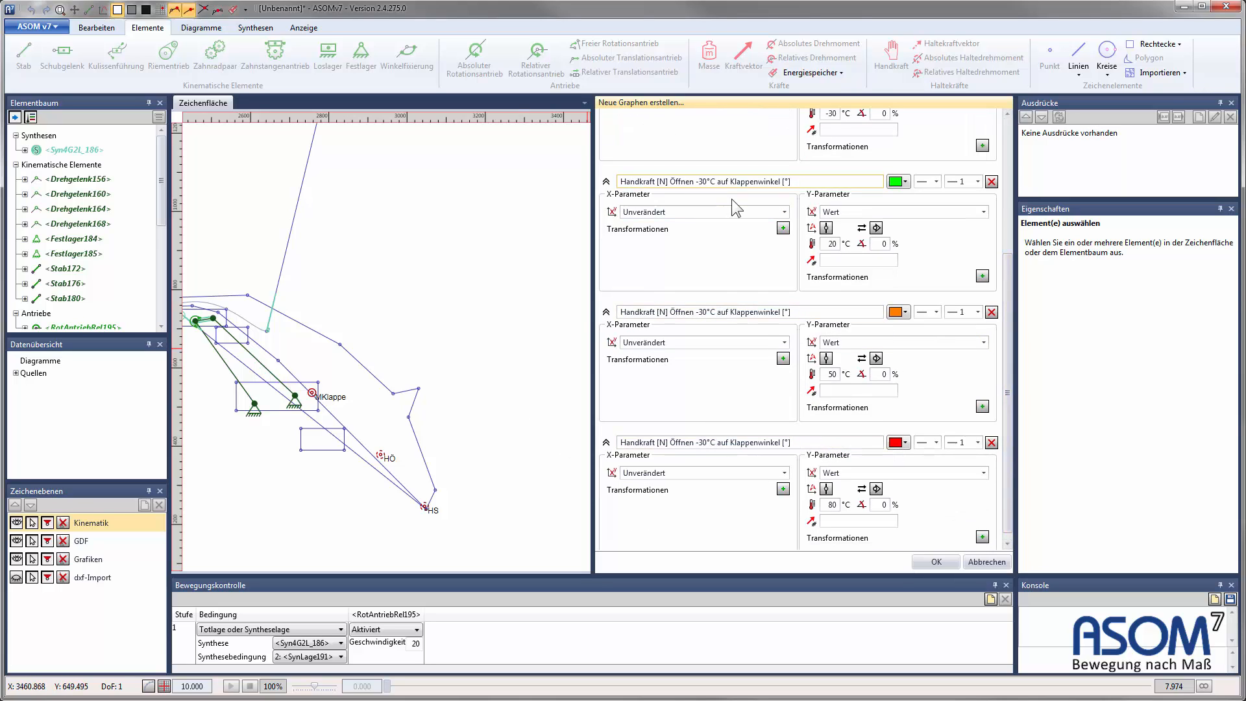
pyautogui.press('BackSpace')
pyautogui.press('Delete')
pyautogui.write('2')
pyautogui.click(702, 312)
pyautogui.press('BackSpace')
pyautogui.press('BackSpace')
pyautogui.write('5')
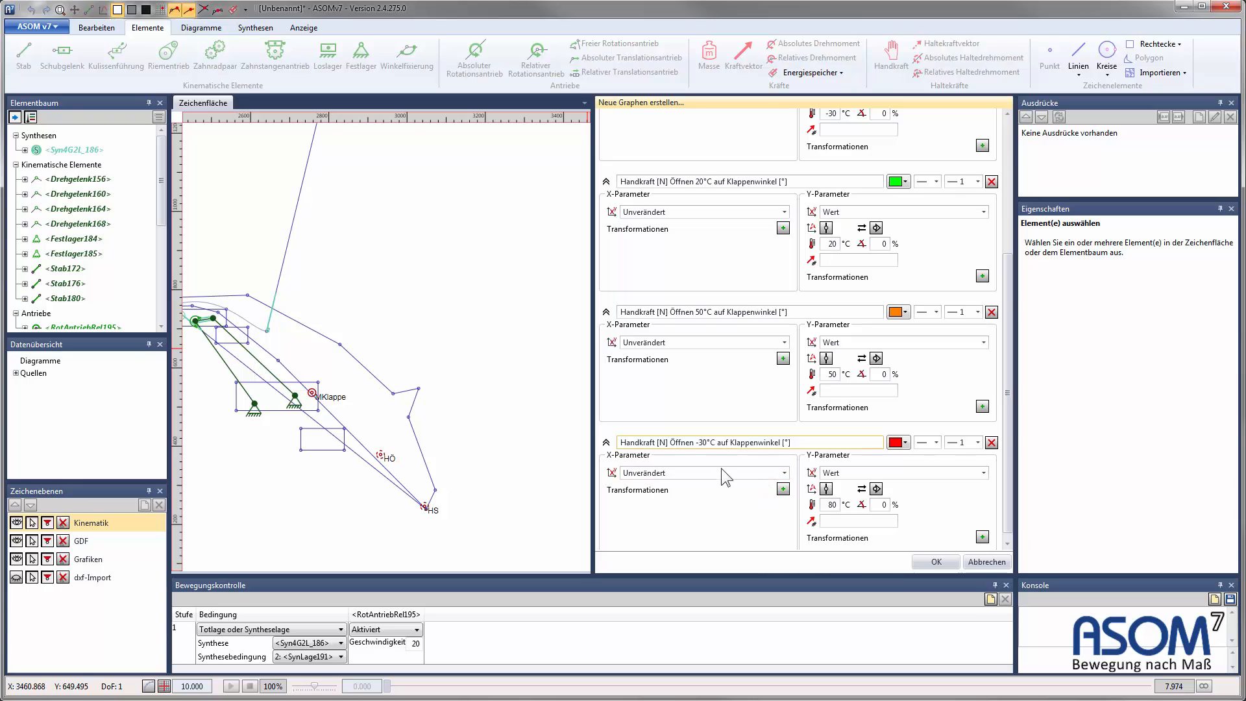
pyautogui.press('BackSpace')
pyautogui.press('BackSpace')
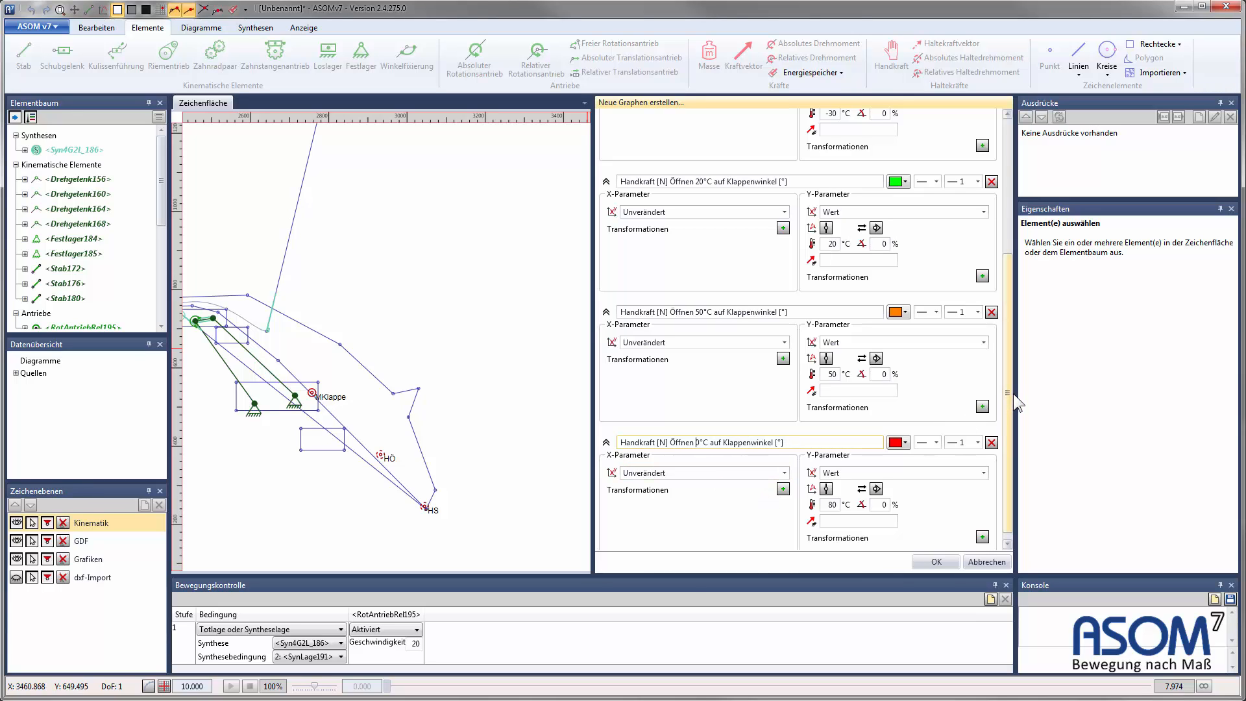
pyautogui.write('8')
pyautogui.scroll(-1, 1009, 408)
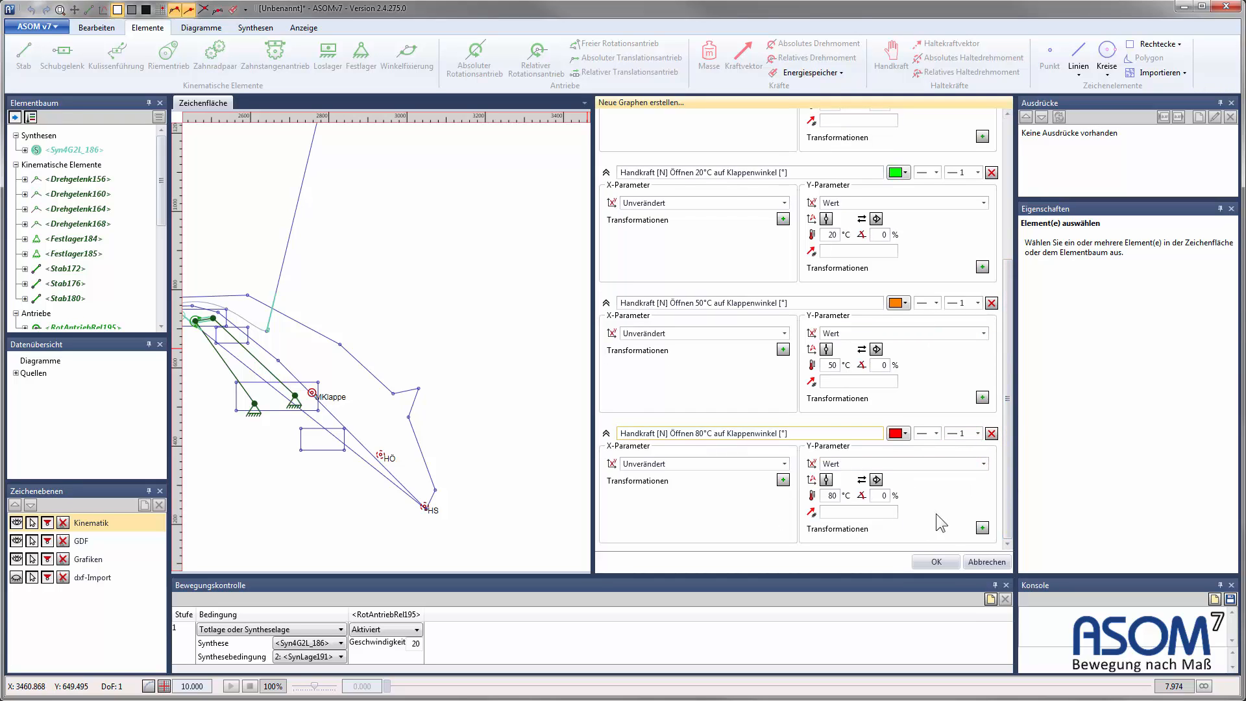
# Step: Create the diagram with its four graphs, dock it with the element properties and widen that area
pyautogui.click(937, 562)
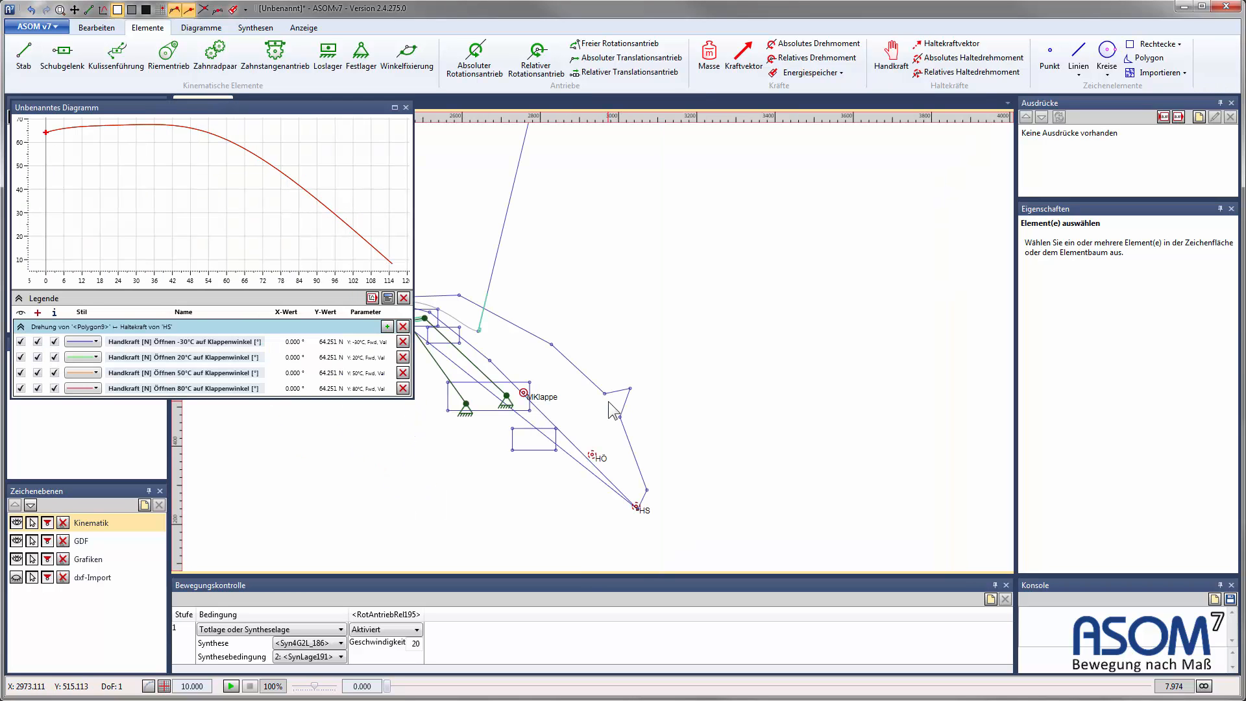
pyautogui.moveTo(248, 107); pyautogui.dragTo(1120, 391)
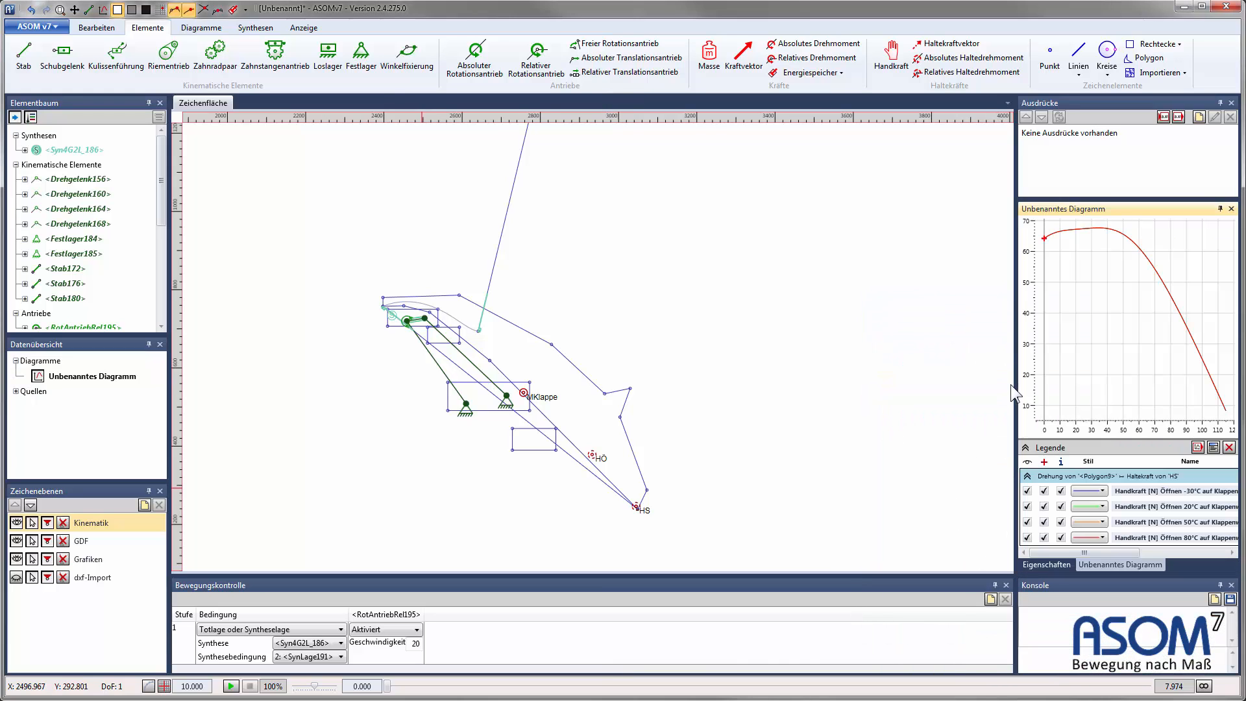
pyautogui.moveTo(1012, 384); pyautogui.dragTo(769, 378)
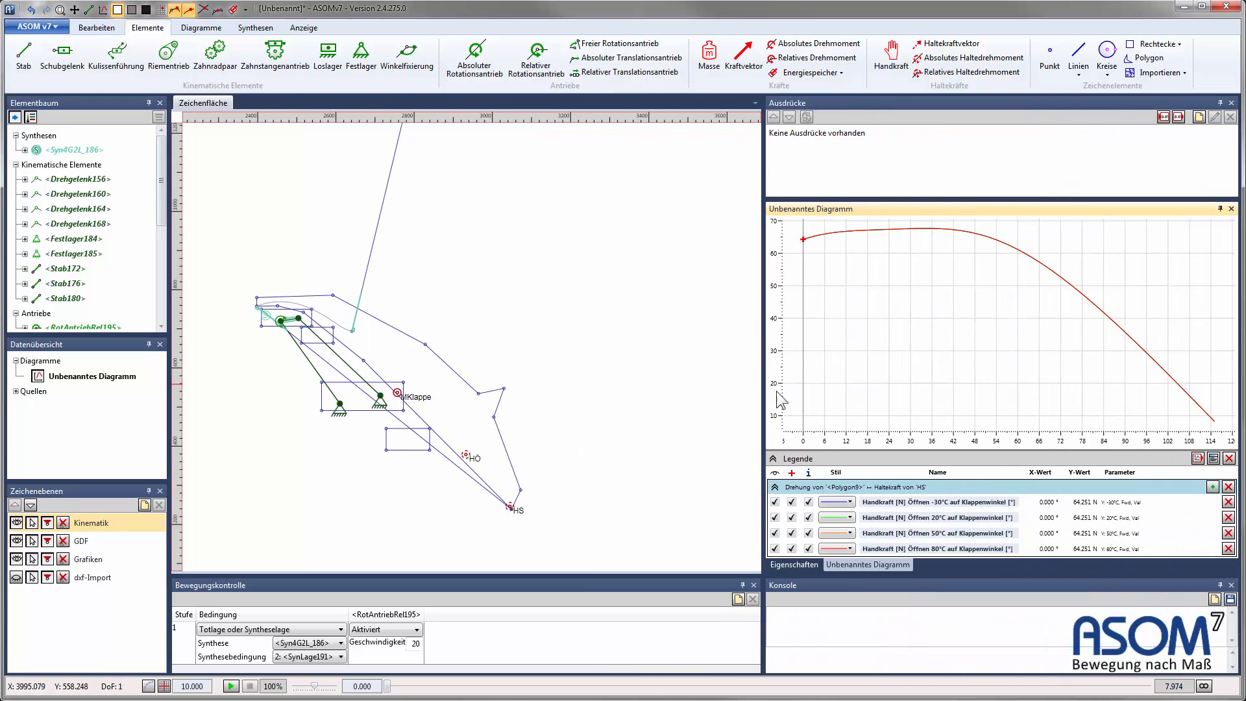
# Step: Compare the overlapping hand force curves by hiding the four graphs one after another and showing them all again
pyautogui.click(774, 548)
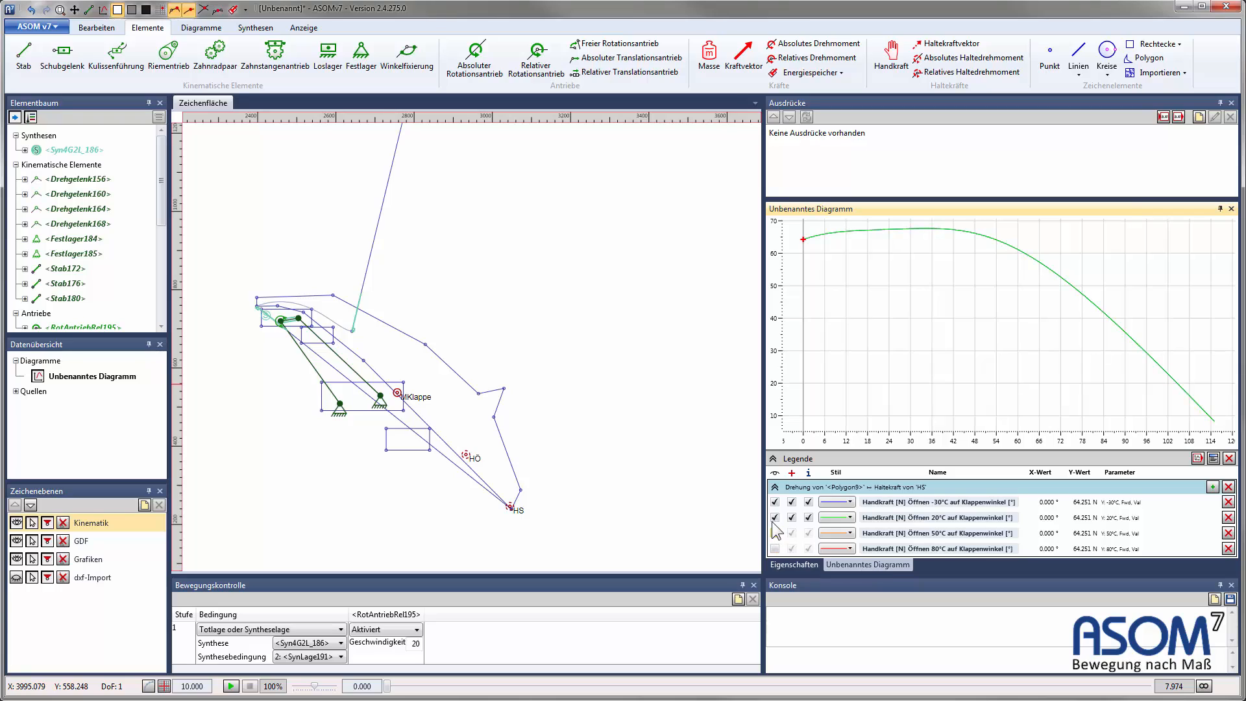
pyautogui.click(774, 532)
pyautogui.click(774, 518)
pyautogui.click(775, 502)
pyautogui.click(774, 517)
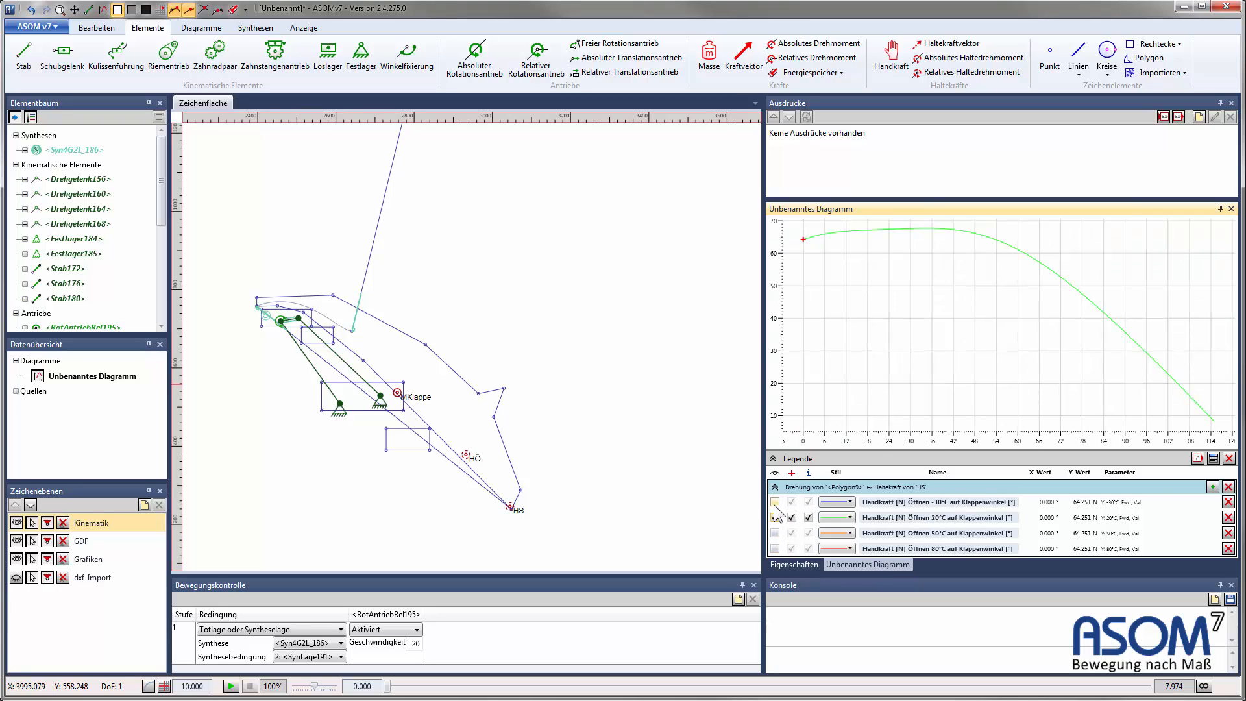
pyautogui.click(774, 502)
pyautogui.click(774, 549)
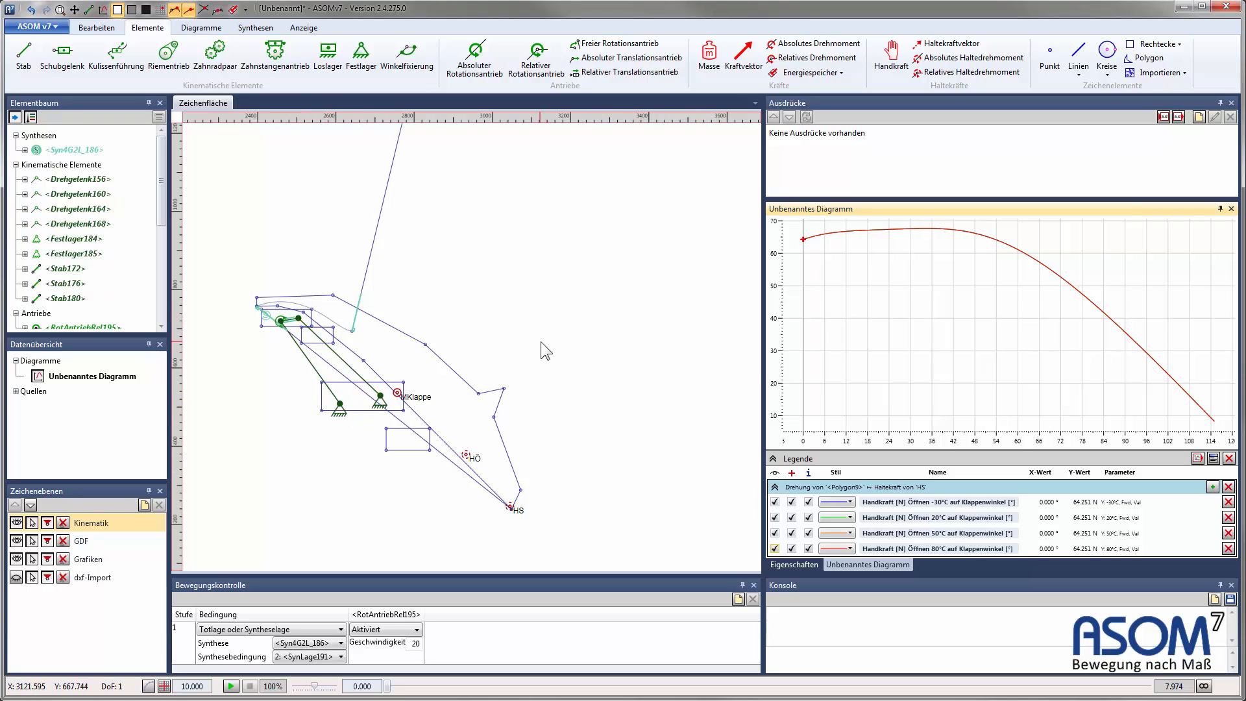
# Step: Display the direction of movement at the hand force point HS on the tailgate's tip
pyautogui.scroll(-2, 470, 266)
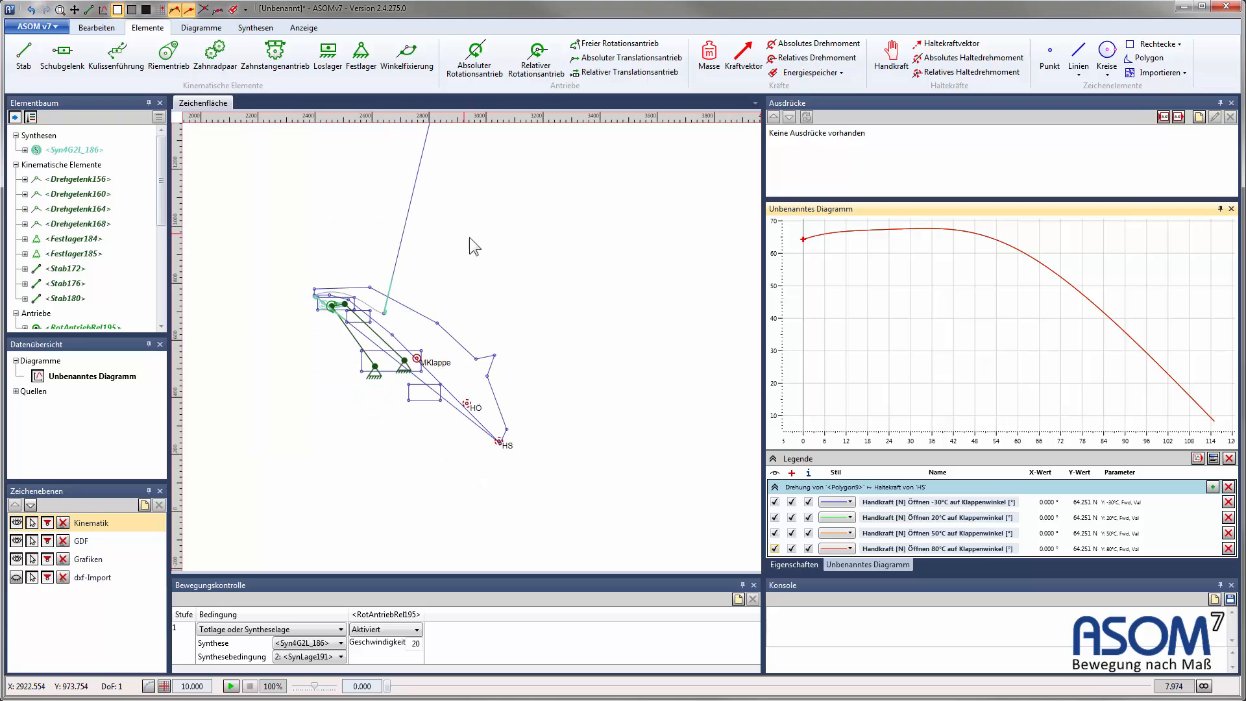
pyautogui.moveTo(470, 239)
pyautogui.mouseDown(button='middle')
pyautogui.moveTo(512, 324)
pyautogui.moveTo(504, 311)
pyautogui.mouseUp(button='middle')
pyautogui.scroll(2, 503, 311)
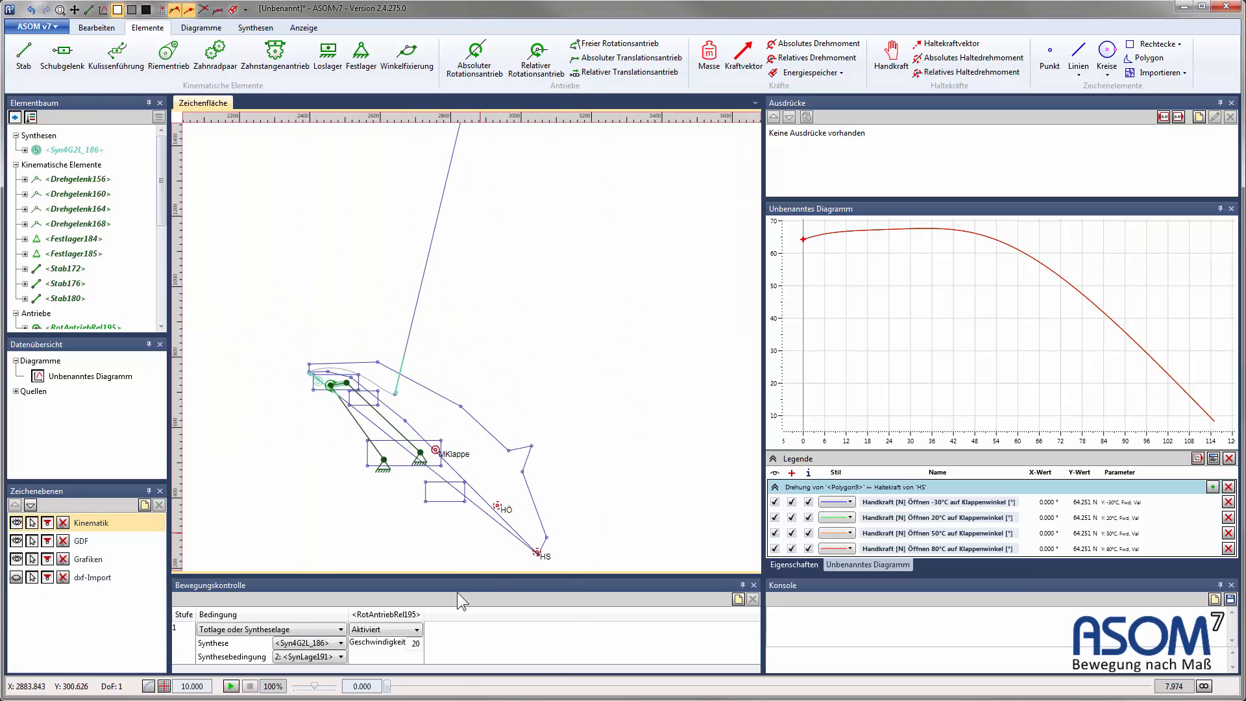
pyautogui.moveTo(388, 686)
pyautogui.mouseDown()
pyautogui.moveTo(1145, 686)
pyautogui.moveTo(387, 685)
pyautogui.mouseUp()
pyautogui.scroll(4, 531, 445)
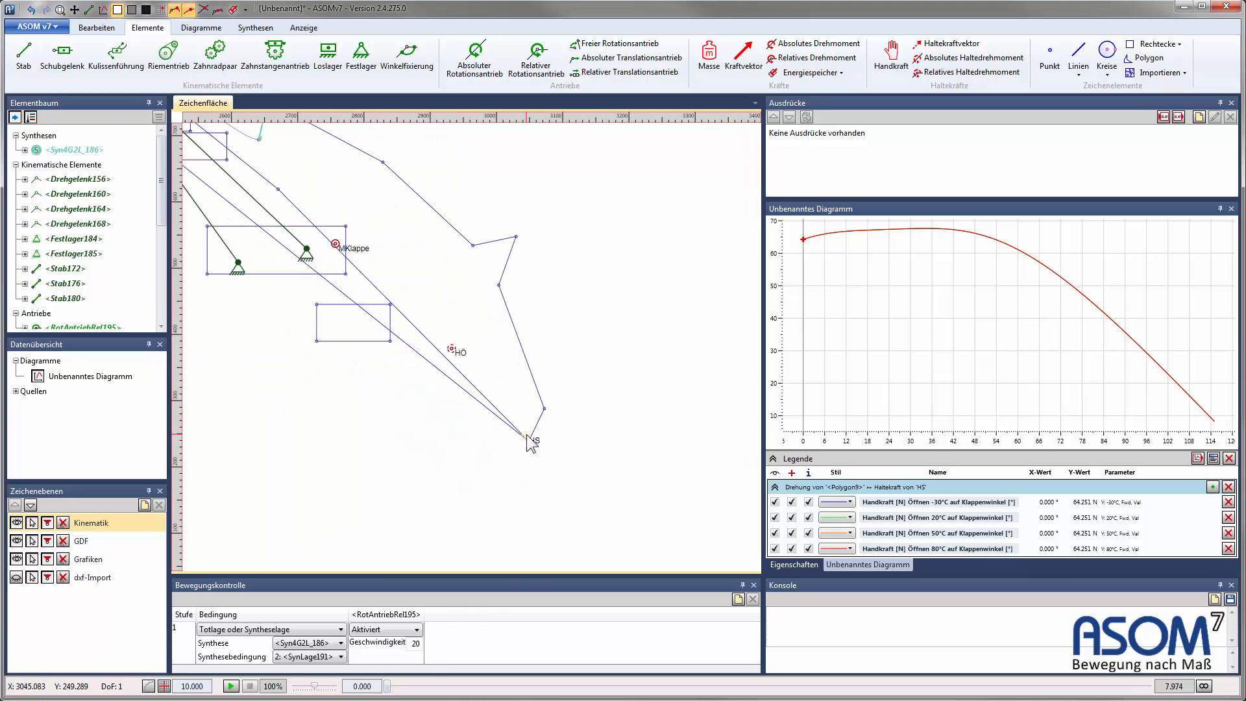
pyautogui.rightClick(526, 435)
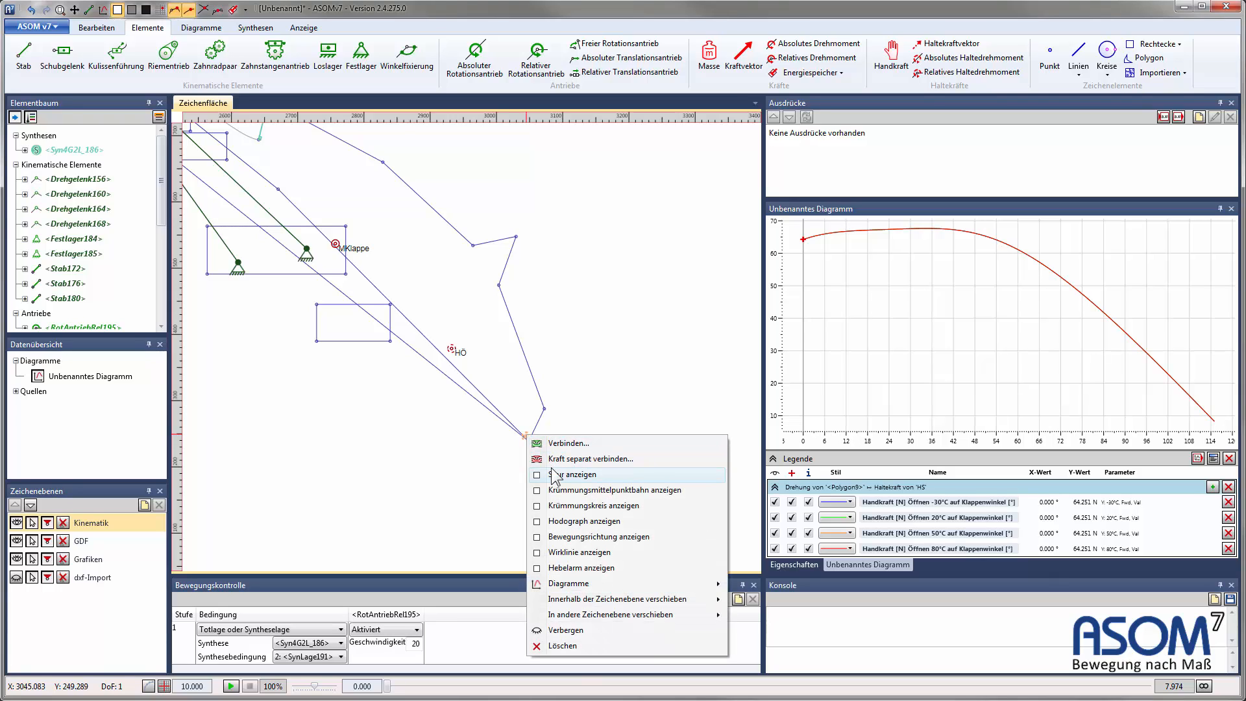
pyautogui.click(584, 539)
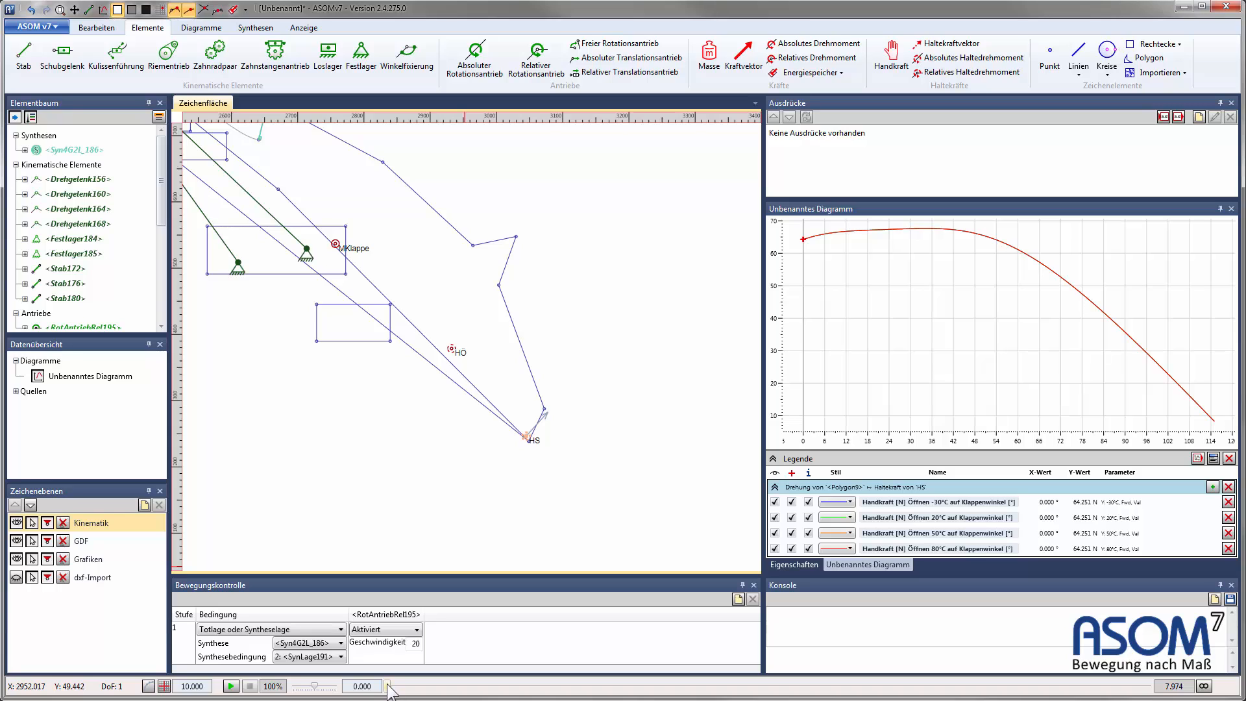
# Step: Run the tailgate motion through to its end position and back to the start to examine the direction at HS
pyautogui.moveTo(387, 687); pyautogui.dragTo(623, 688)
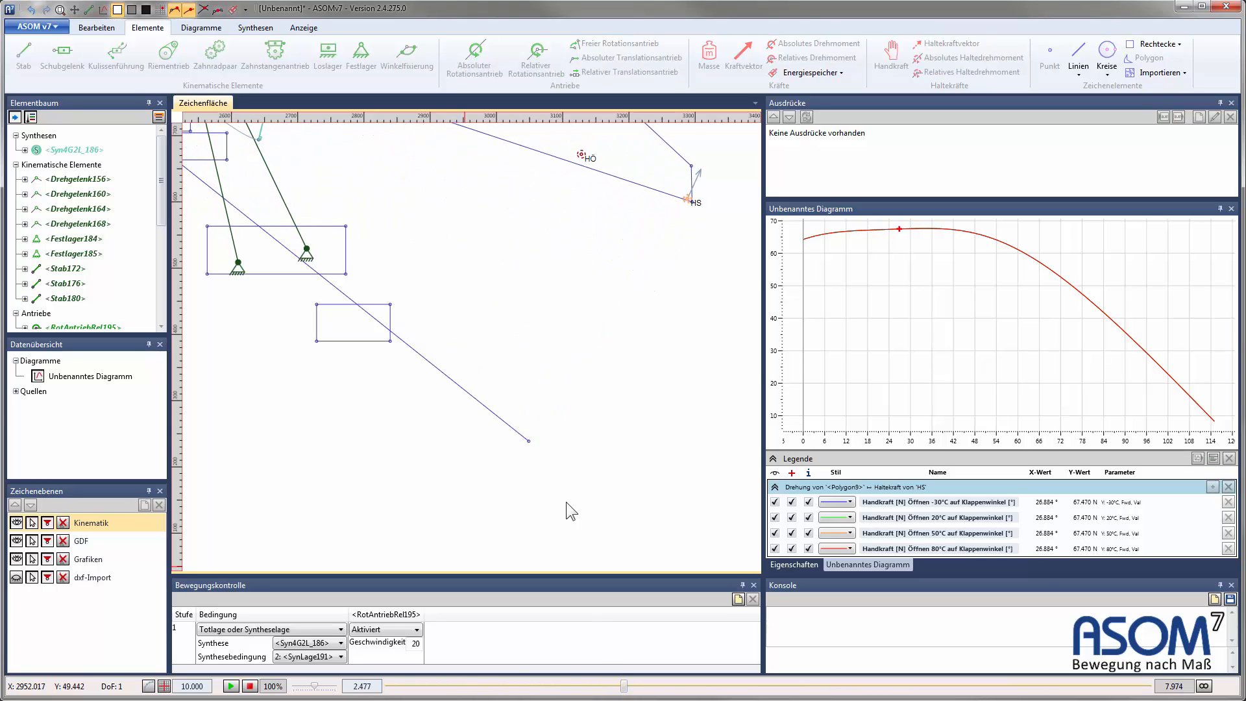
pyautogui.scroll(-3, 566, 503)
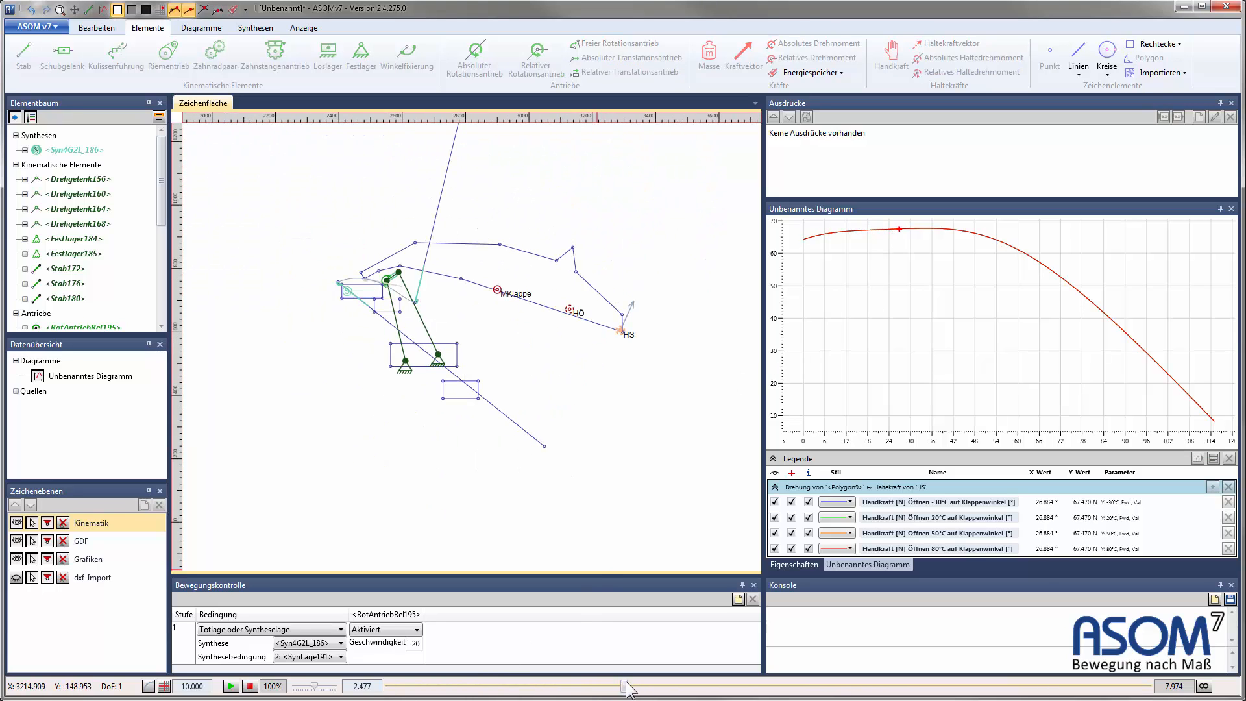
pyautogui.moveTo(623, 686); pyautogui.dragTo(1149, 686)
pyautogui.scroll(-3, 575, 303)
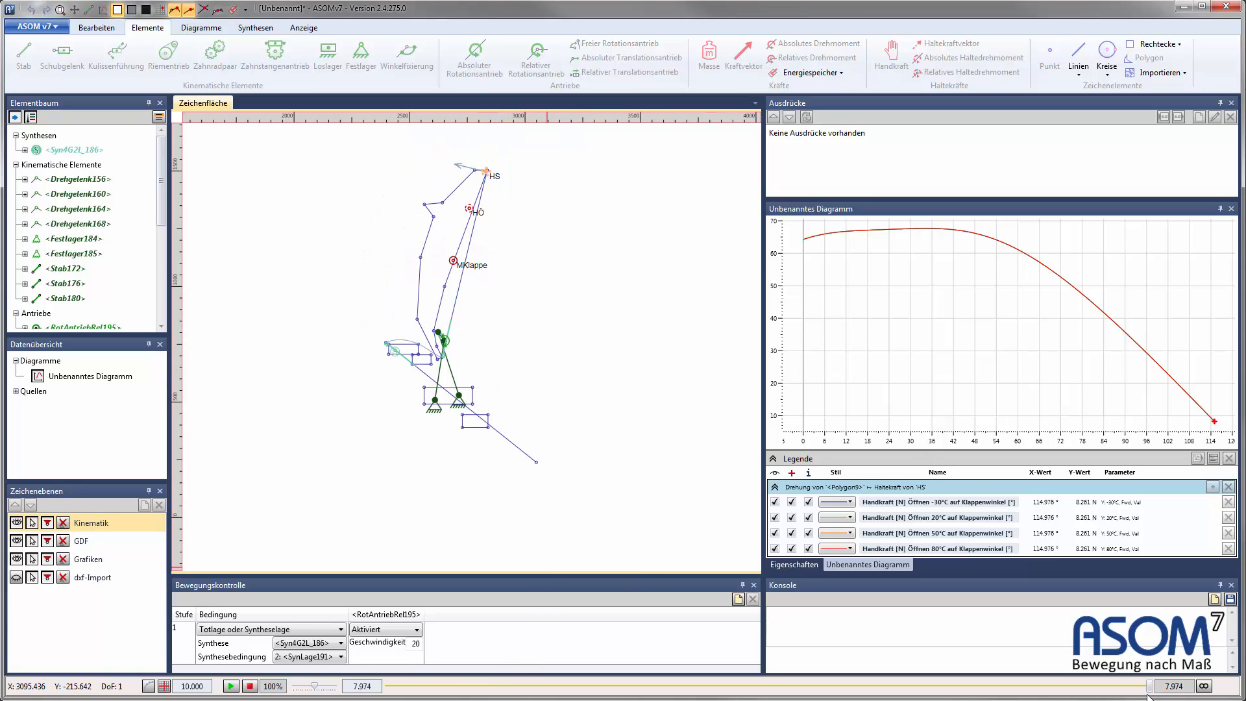
pyautogui.moveTo(1147, 691); pyautogui.dragTo(298, 686)
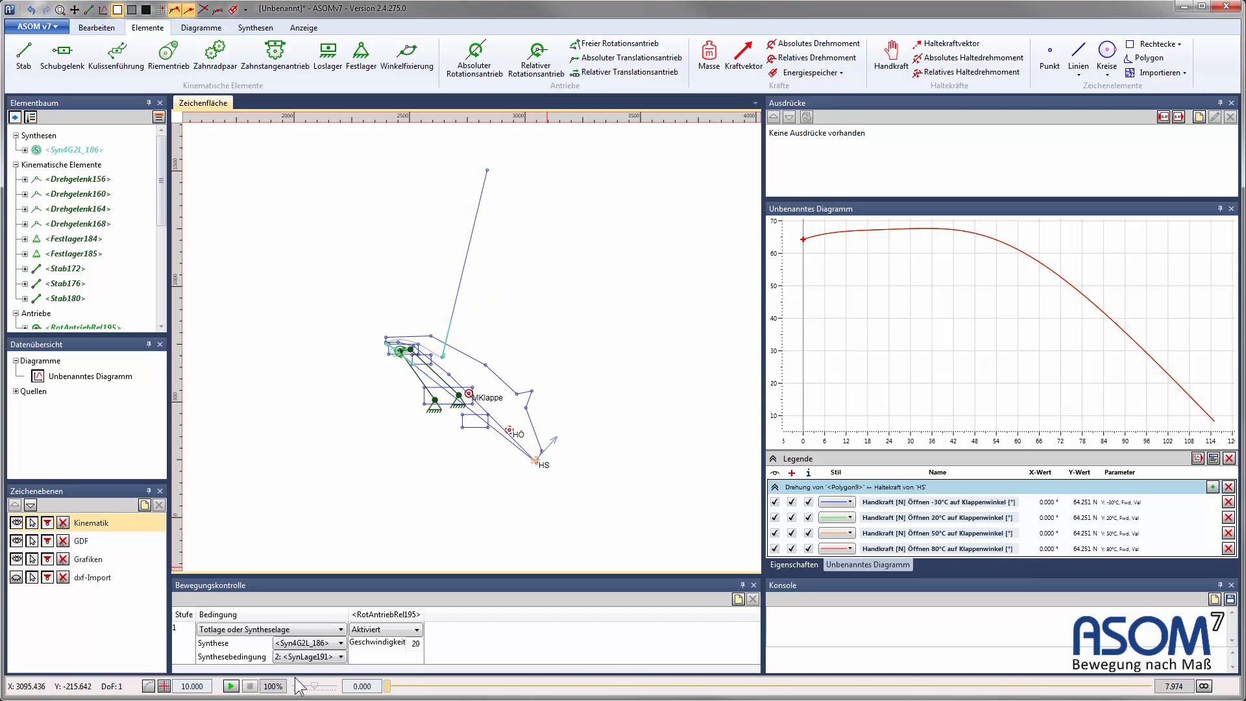
# Step: Insert an energy store running from the small rectangle below the coupler to the lower rectangle beside the fixed bearings
pyautogui.scroll(2, 377, 365)
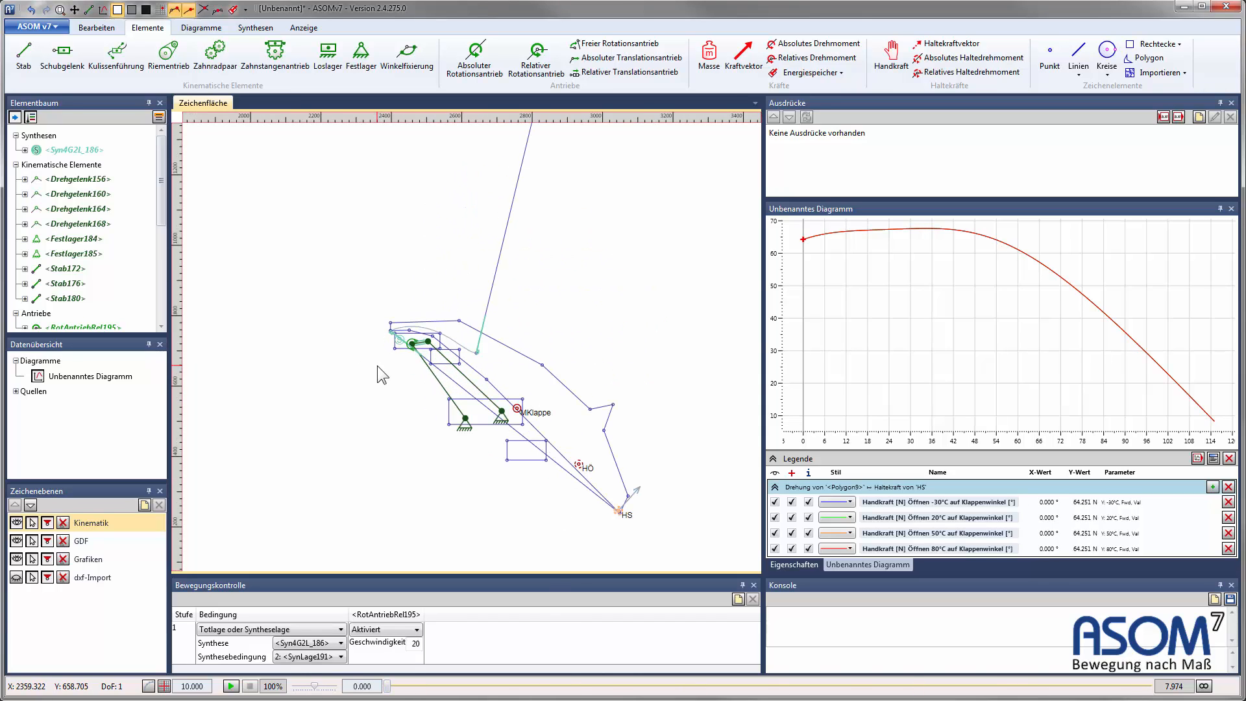
pyautogui.moveTo(537, 354)
pyautogui.mouseDown(button='middle')
pyautogui.moveTo(512, 313)
pyautogui.moveTo(523, 366)
pyautogui.mouseUp(button='middle')
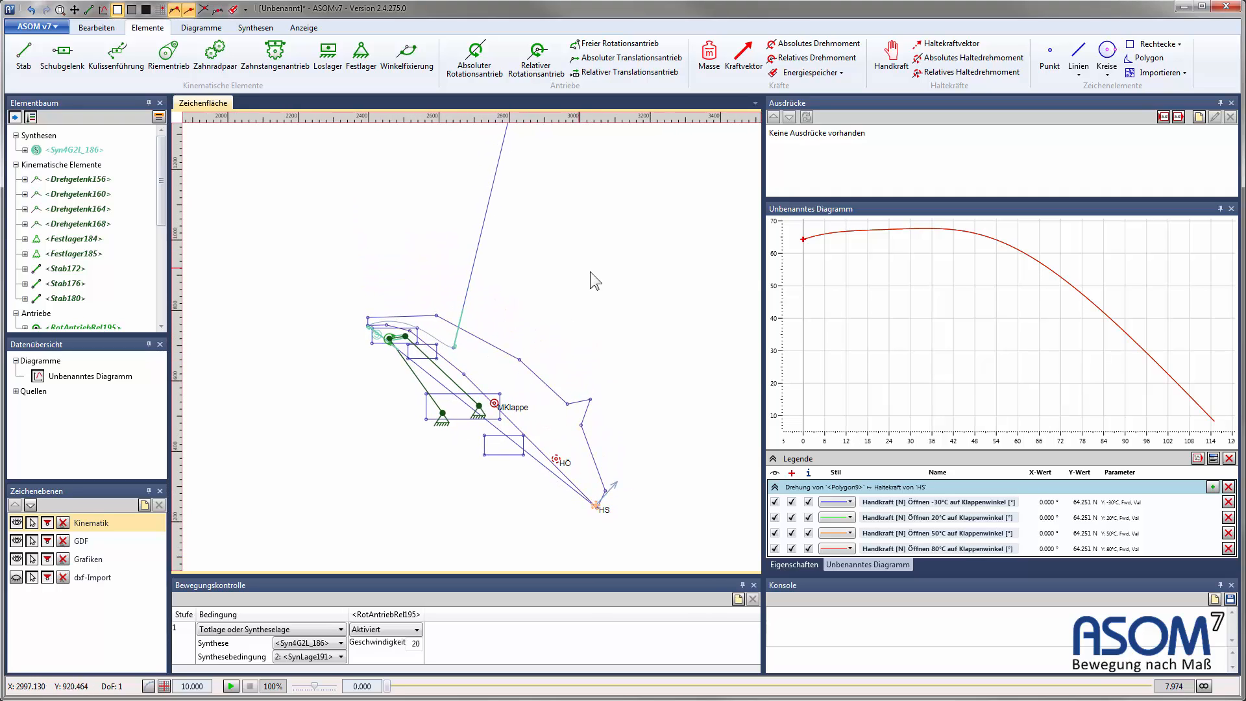
pyautogui.click(777, 72)
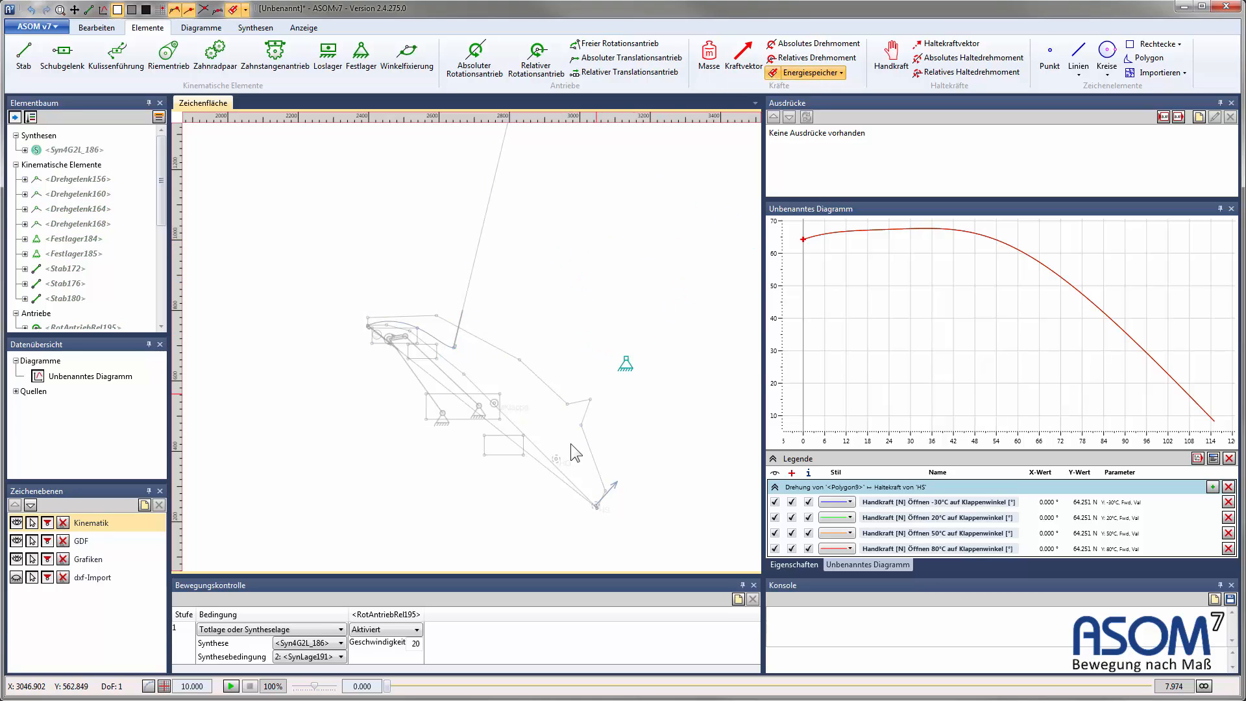
pyautogui.scroll(1, 418, 419)
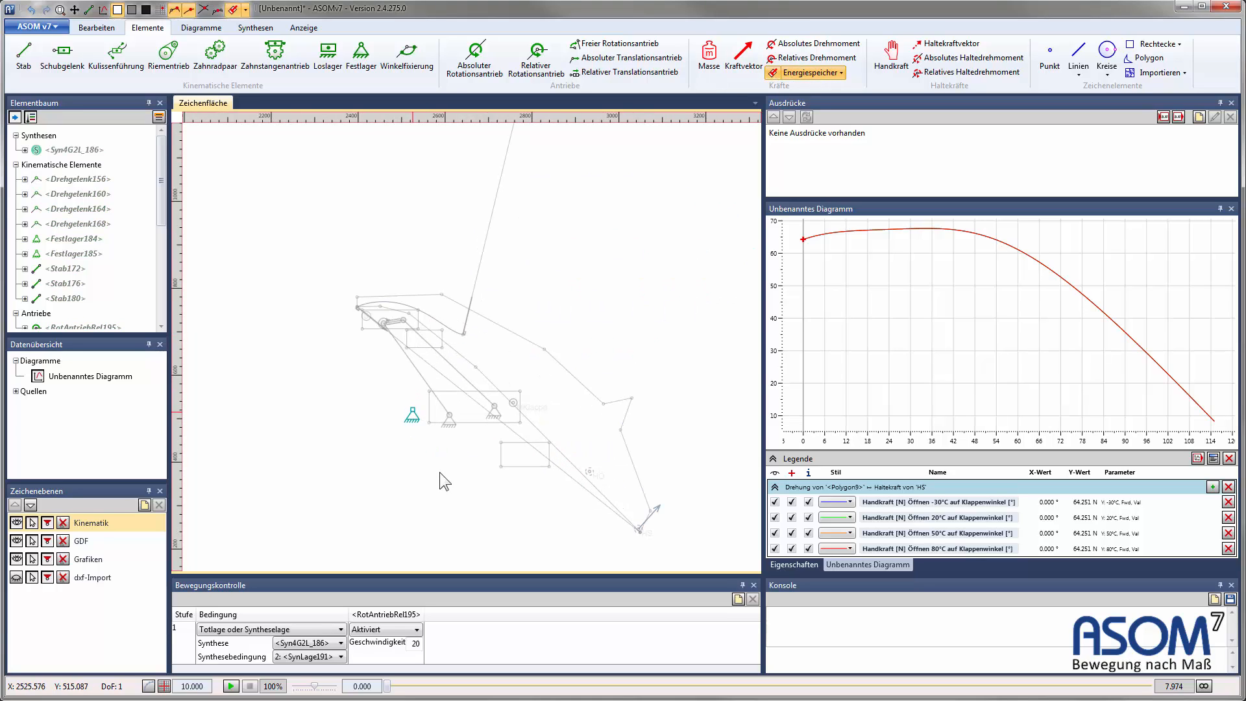
pyautogui.click(416, 348)
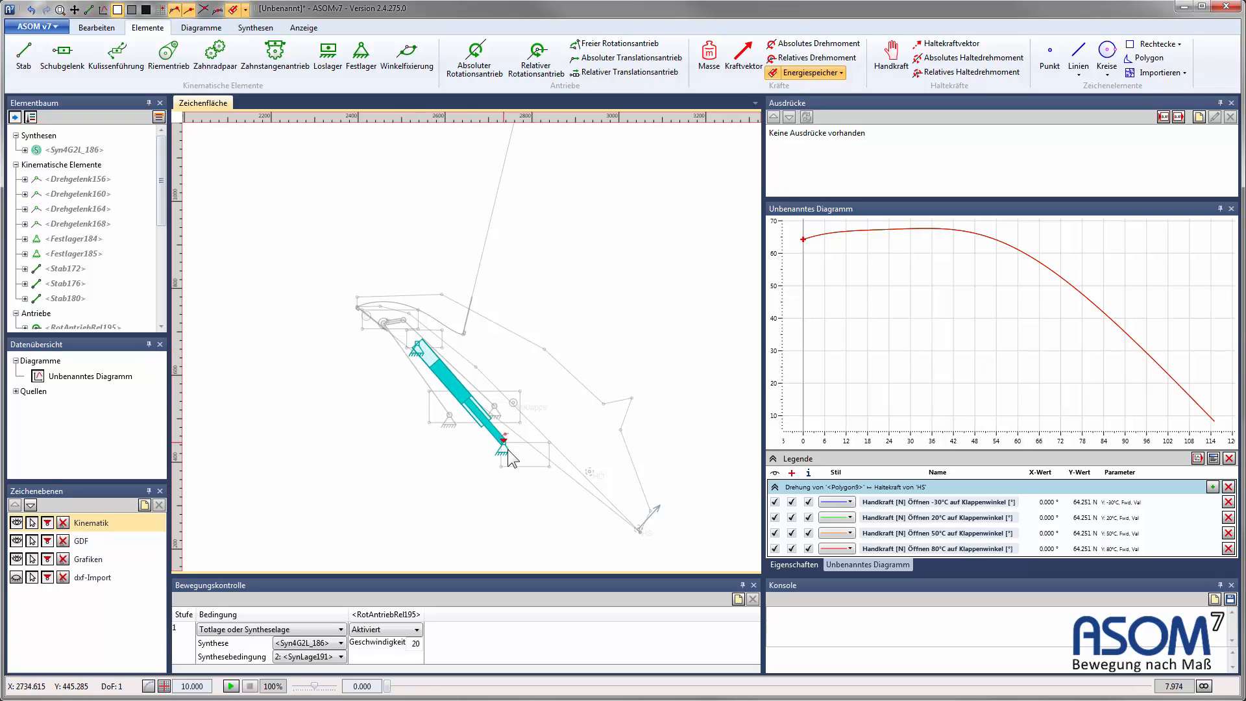
pyautogui.click(514, 451)
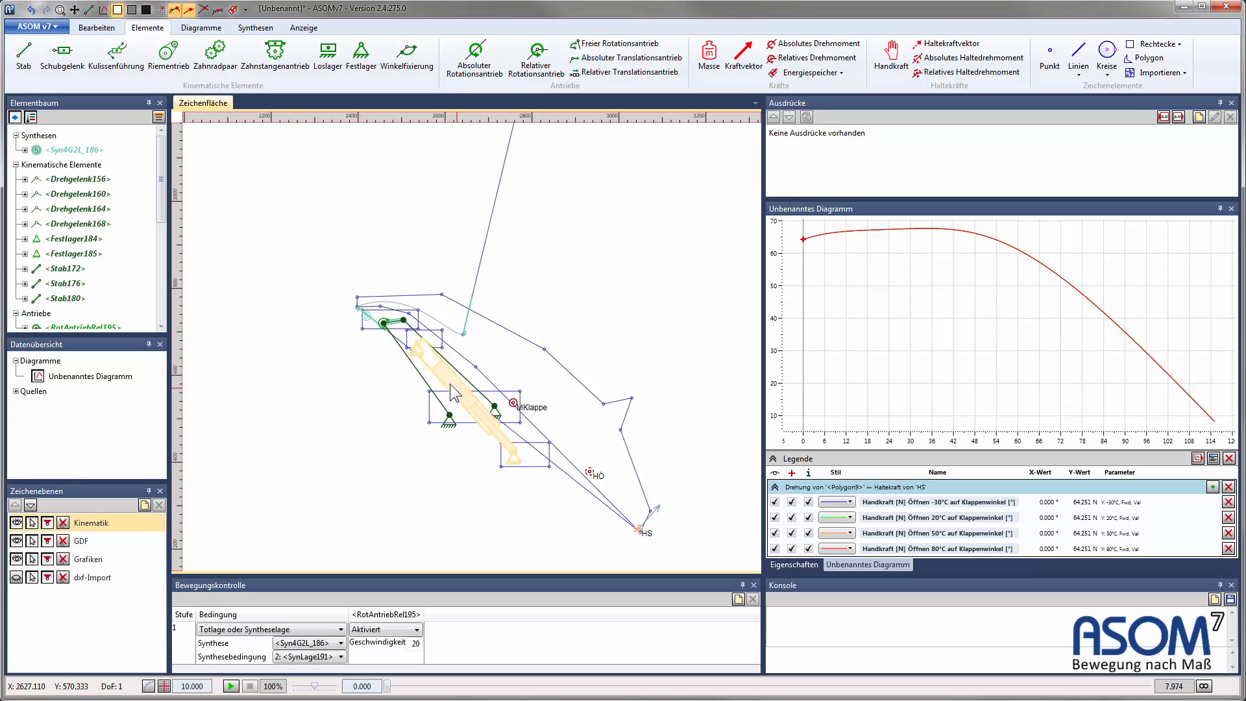
# Step: Connect the gas spring's upper end to the short coupler bar and run the tailgate motion to check the hand force curves
pyautogui.rightClick(418, 348)
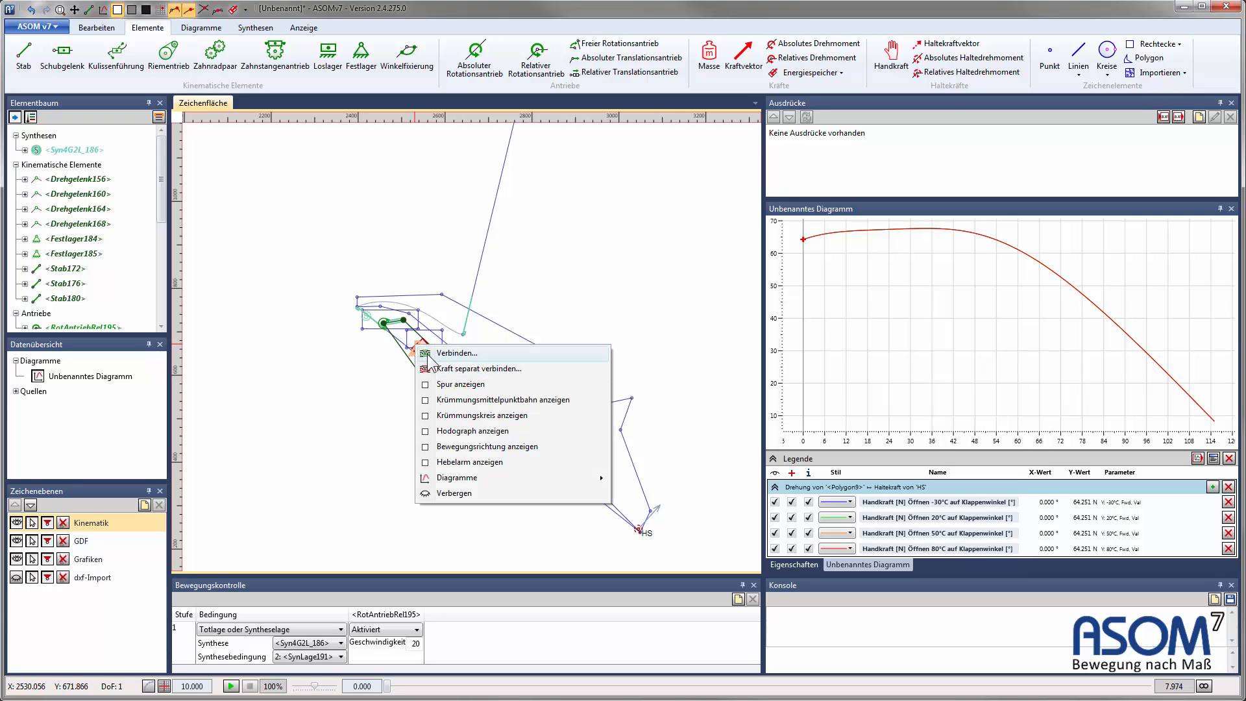
pyautogui.click(448, 353)
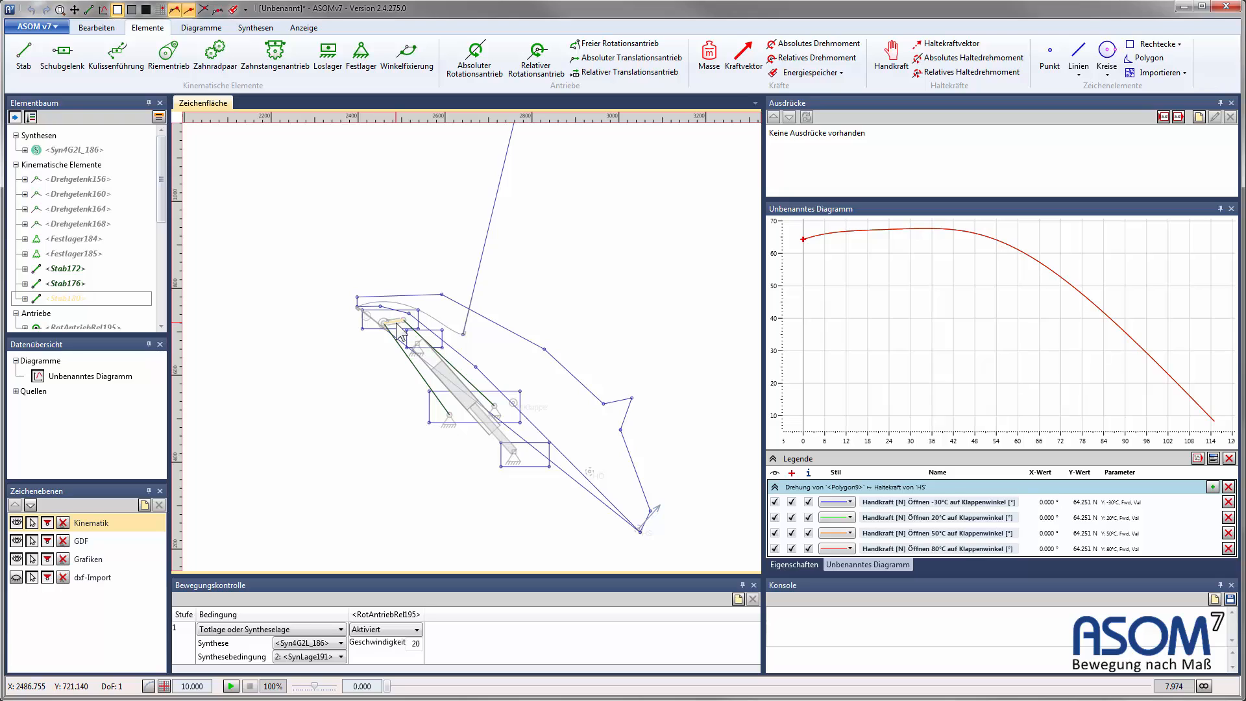
pyautogui.click(398, 333)
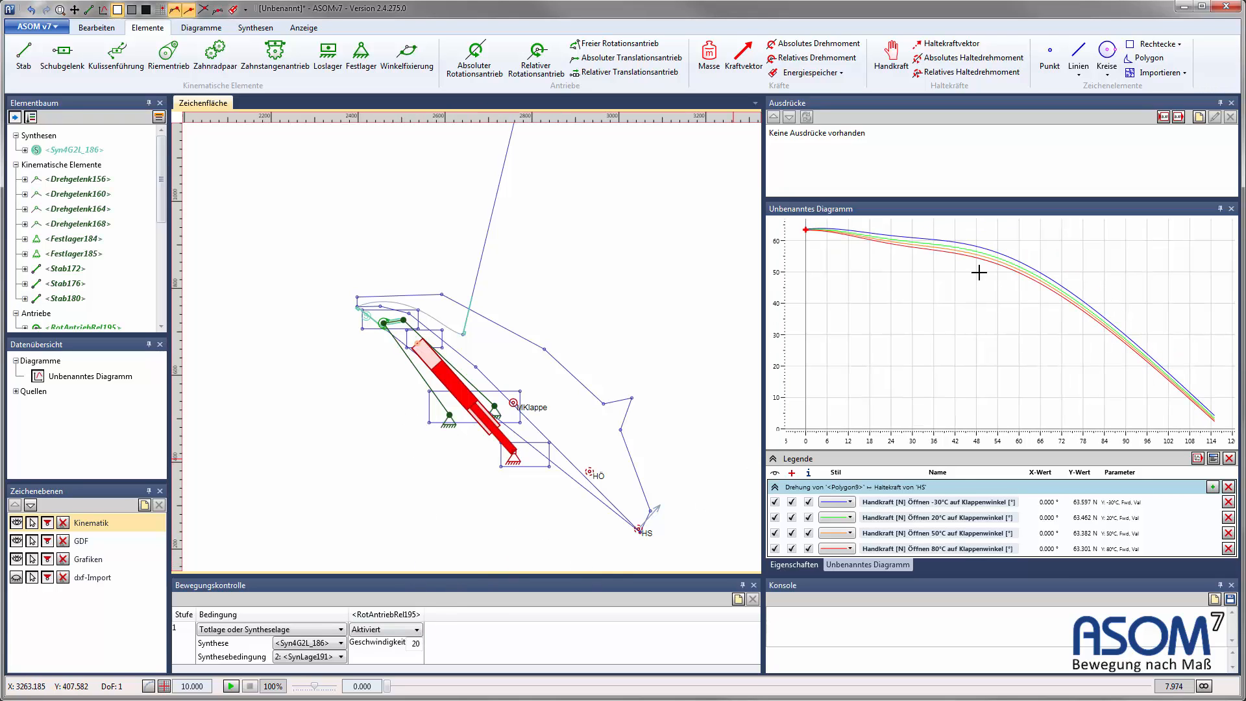
pyautogui.moveTo(989, 268)
pyautogui.moveTo(388, 688)
pyautogui.mouseDown()
pyautogui.moveTo(748, 688)
pyautogui.moveTo(331, 688)
pyautogui.mouseUp()
# Step: Open the gas spring's extended properties for editing and dock them between the element tree and the drawing area
pyautogui.rightClick(453, 384)
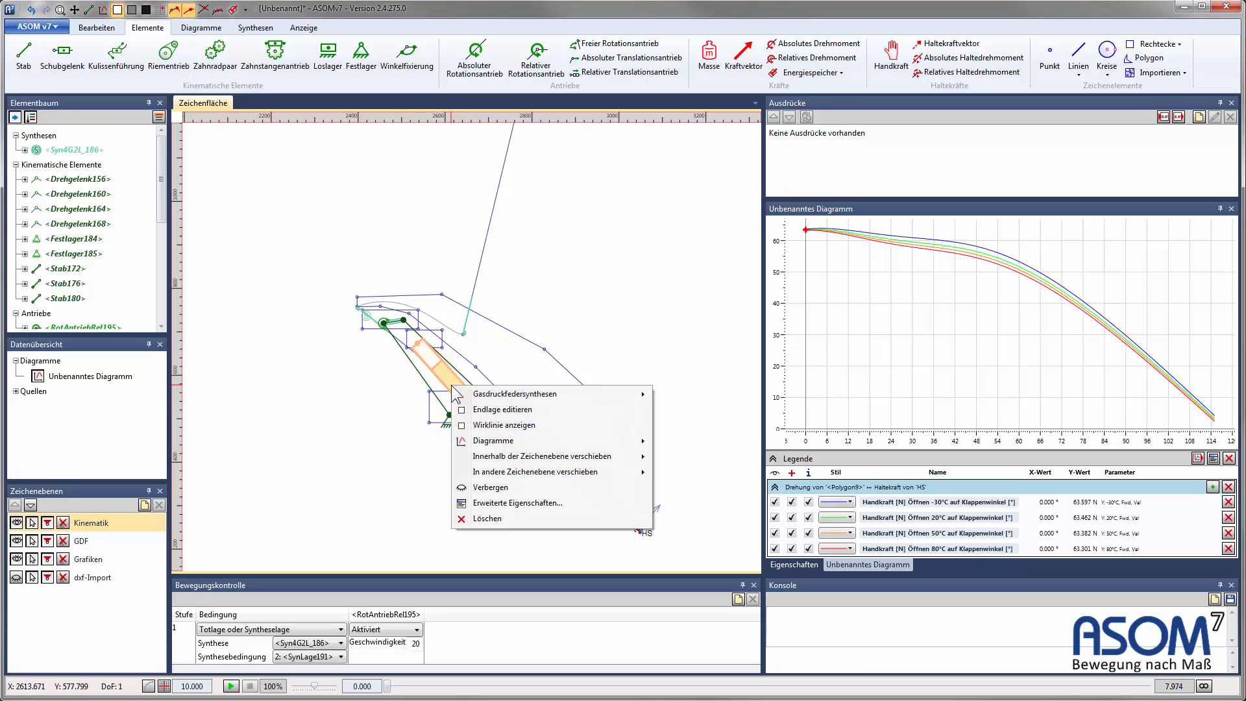
pyautogui.click(505, 501)
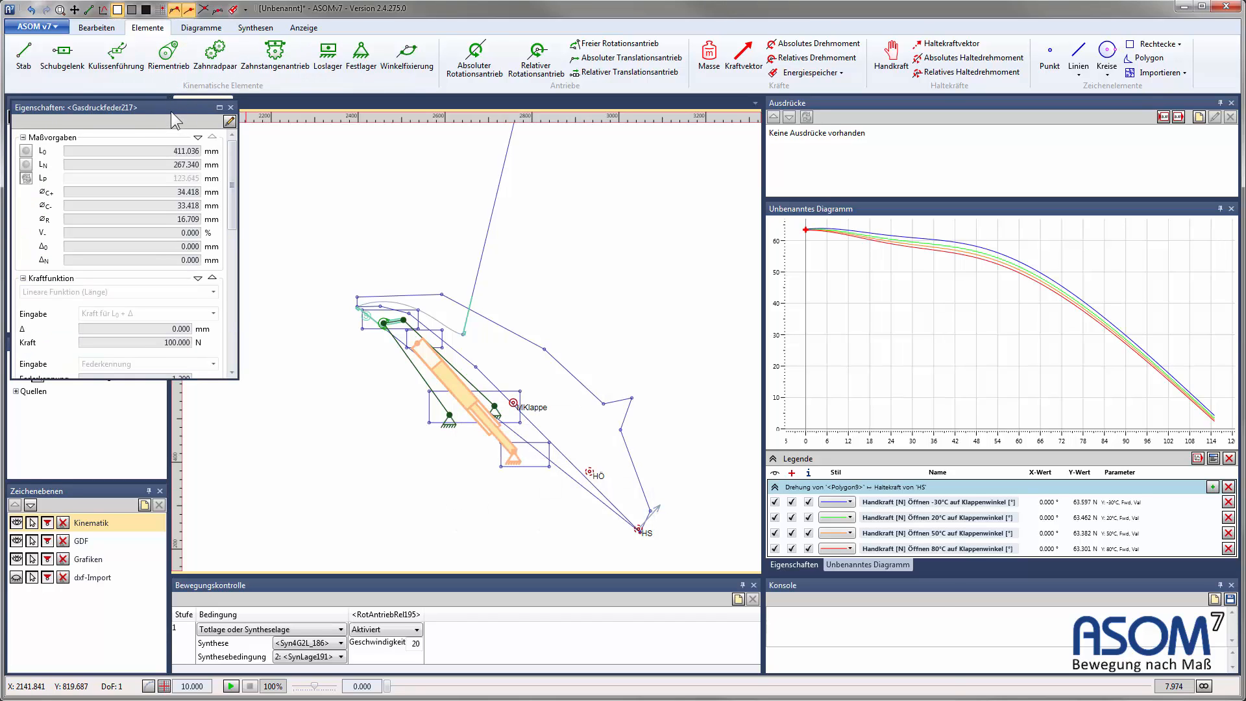
pyautogui.moveTo(171, 111); pyautogui.dragTo(445, 334)
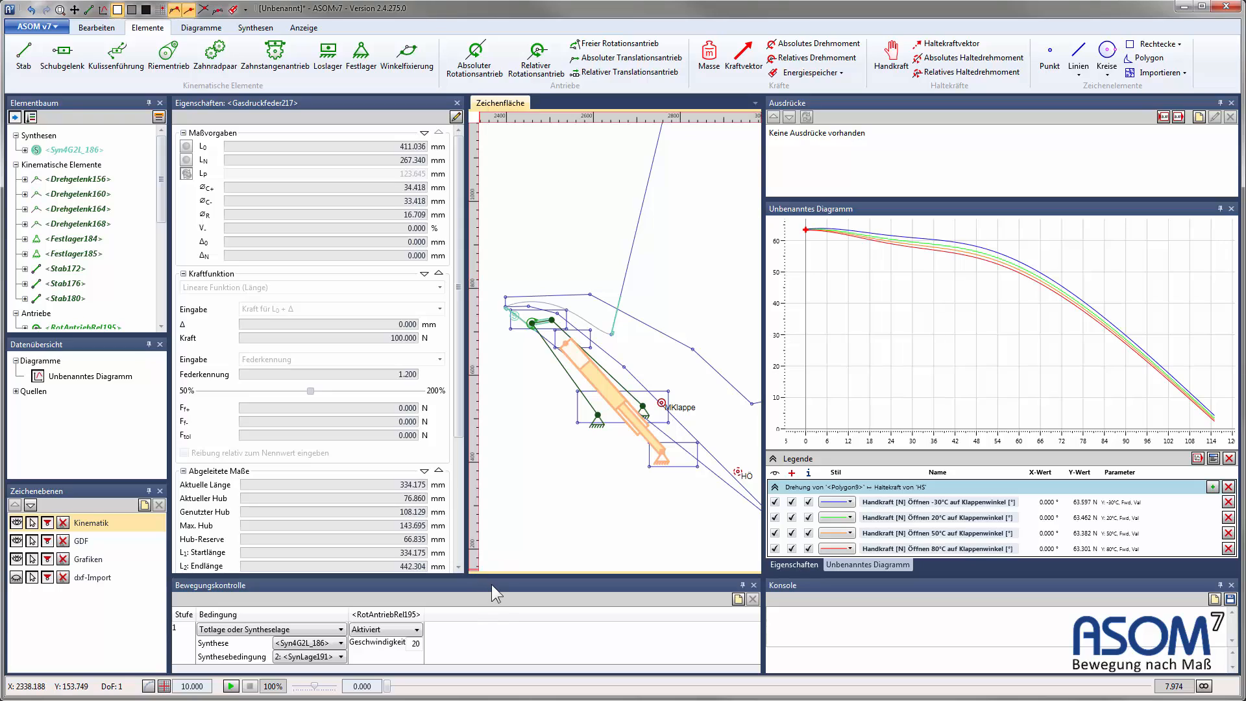
pyautogui.moveTo(498, 577); pyautogui.dragTo(501, 583)
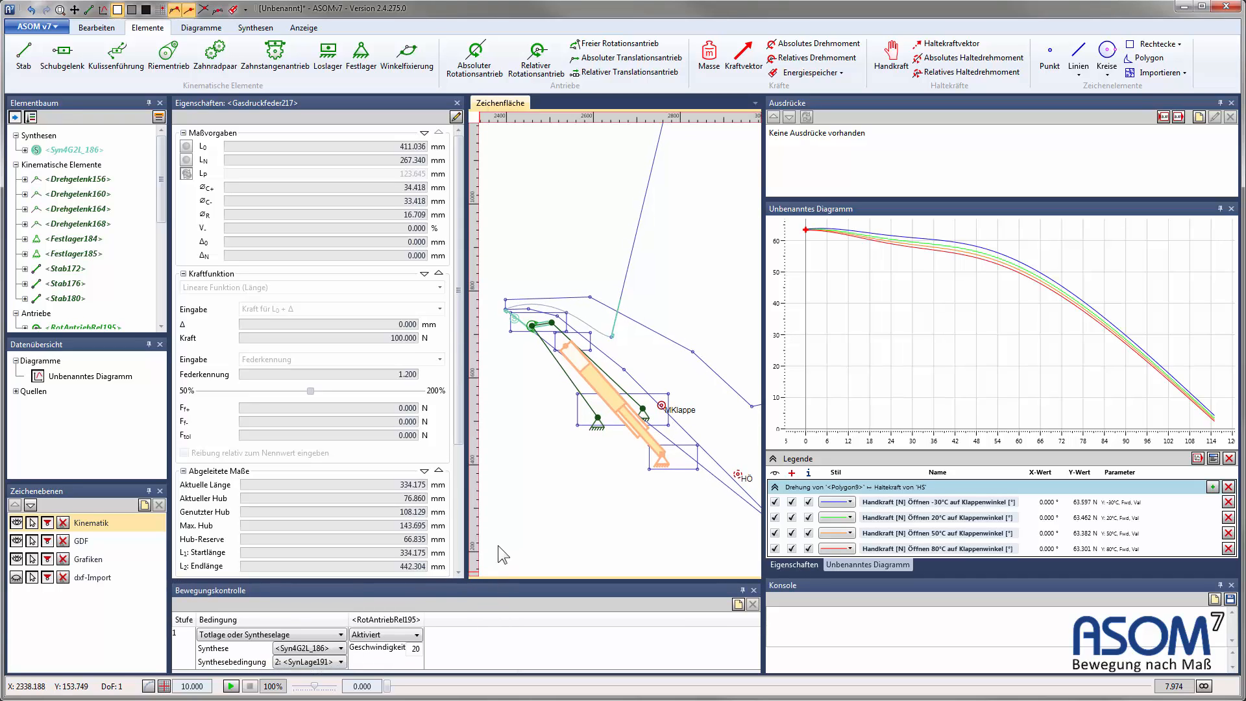
pyautogui.click(457, 117)
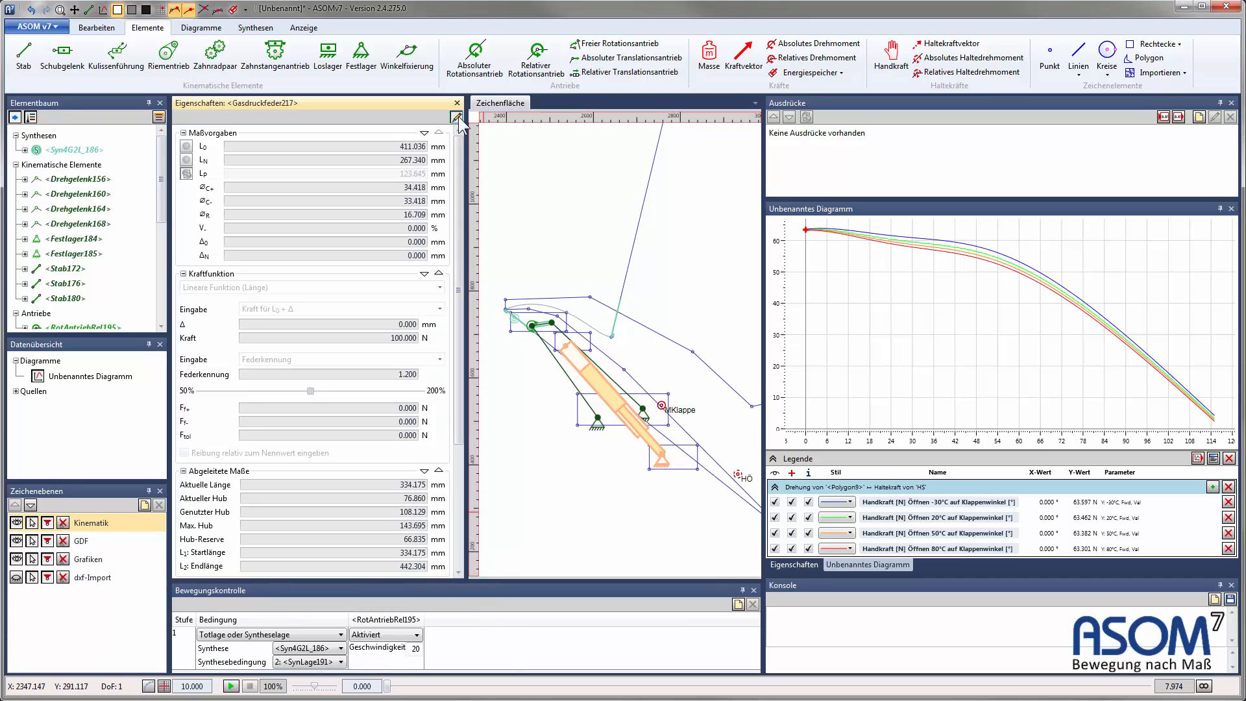
pyautogui.moveTo(461, 184)
pyautogui.mouseDown()
pyautogui.moveTo(453, 371)
pyautogui.moveTo(466, 172)
pyautogui.mouseUp()
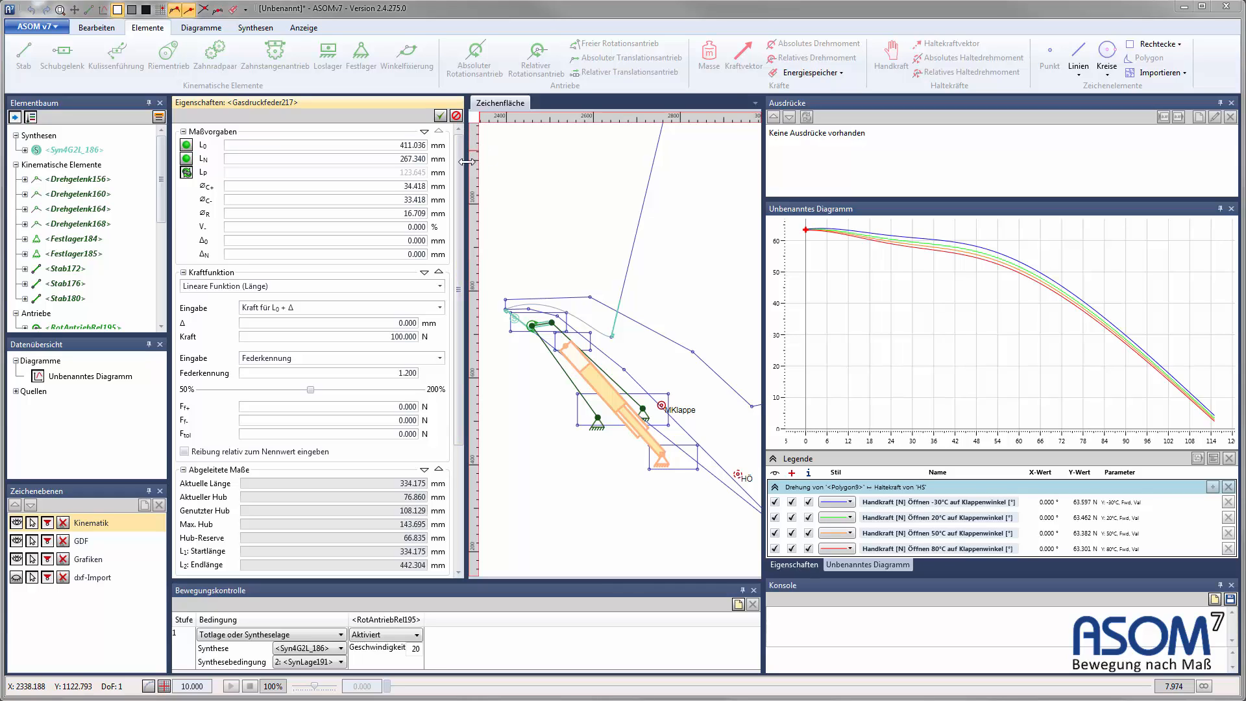
# Step: Set the gas spring's length L0 to 420 mm and its cylinder length LN to 260 mm
pyautogui.click(388, 150)
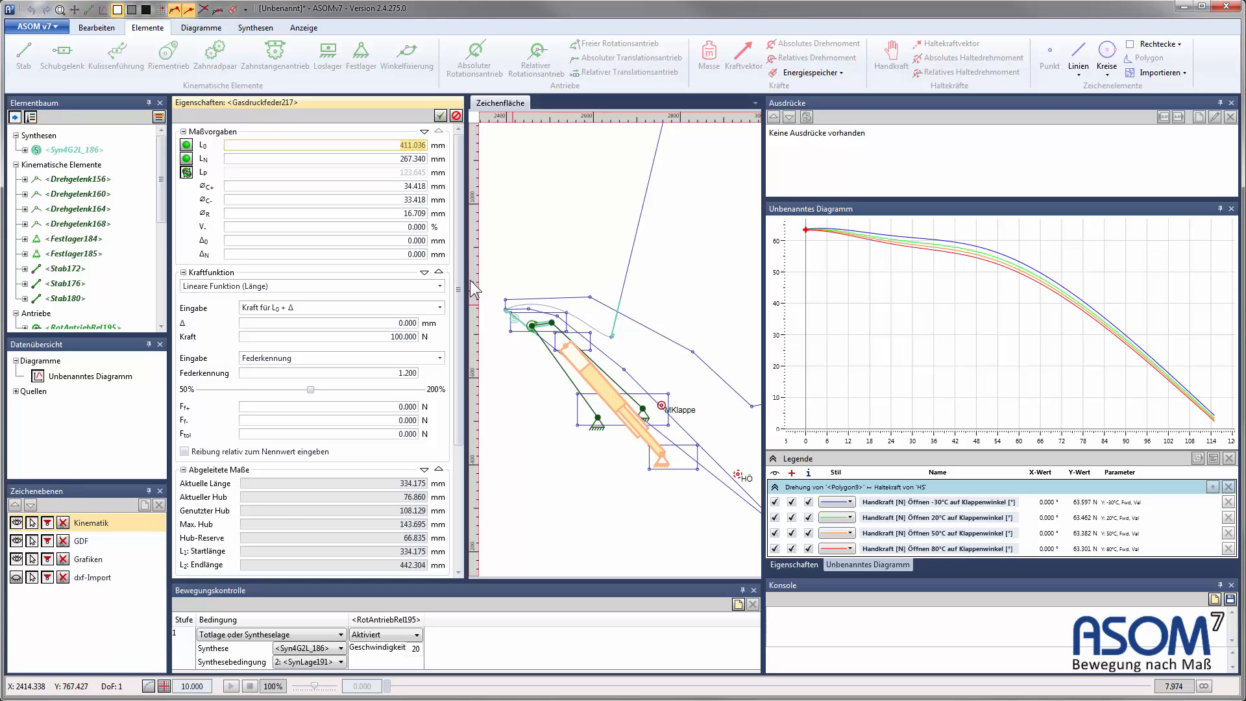
pyautogui.write('420')
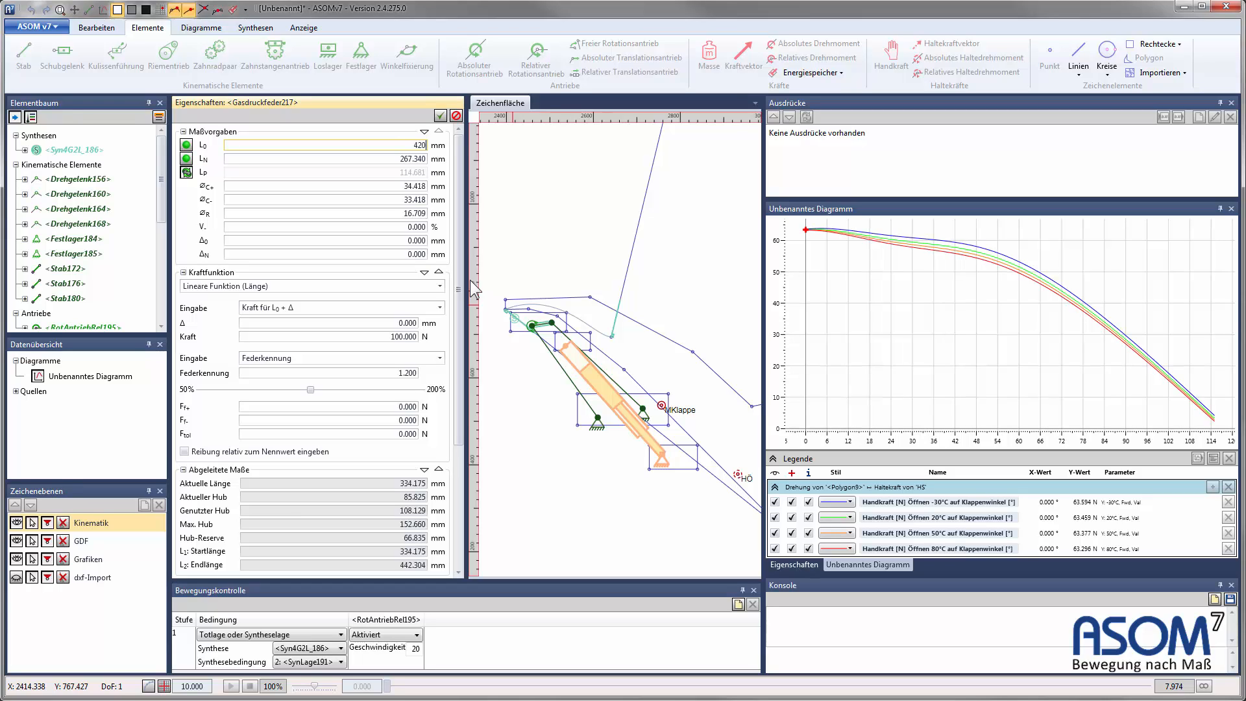
pyautogui.press('Return')
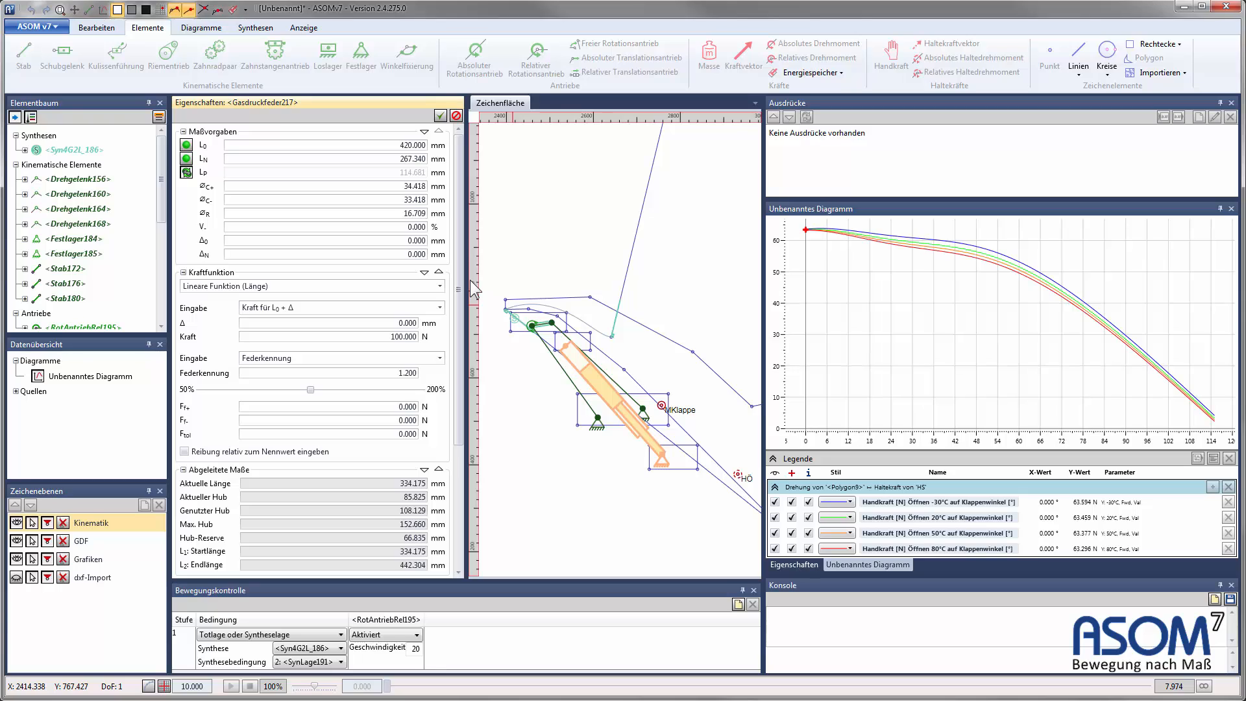
pyautogui.press('Delete')
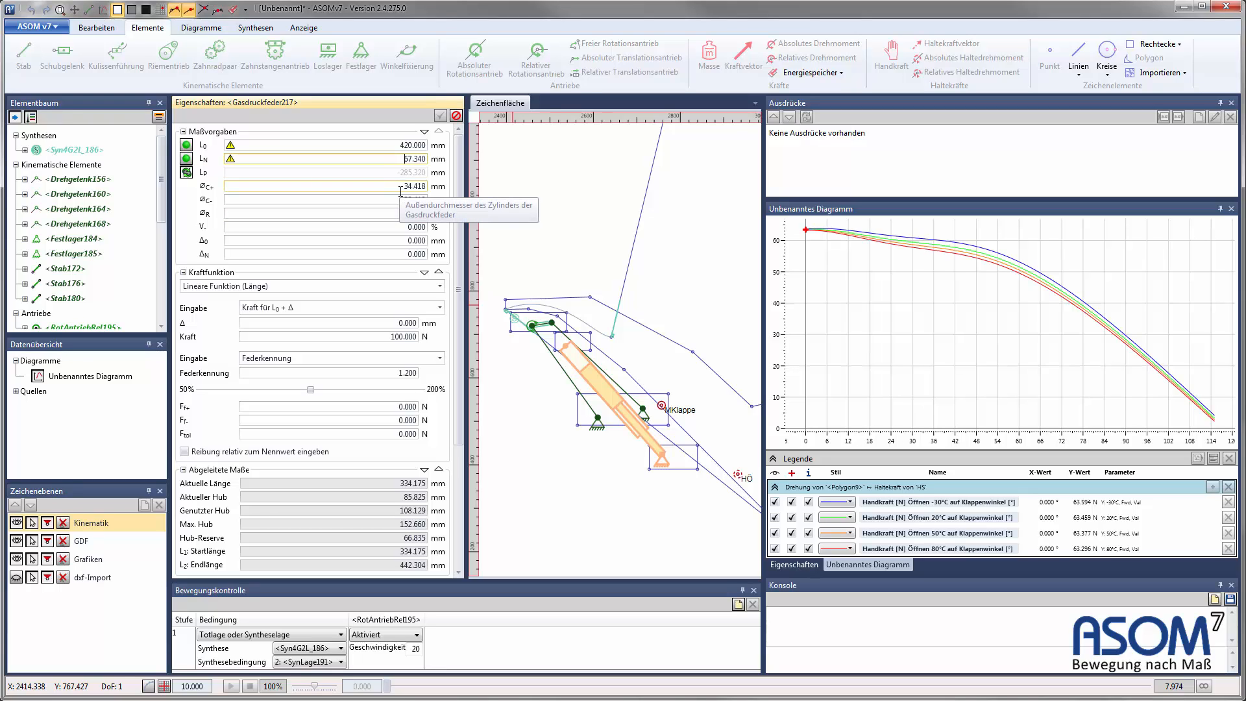
pyautogui.press('Delete')
pyautogui.press('Delete')
pyautogui.press('Delete')
pyautogui.press('Delete')
pyautogui.press('Delete')
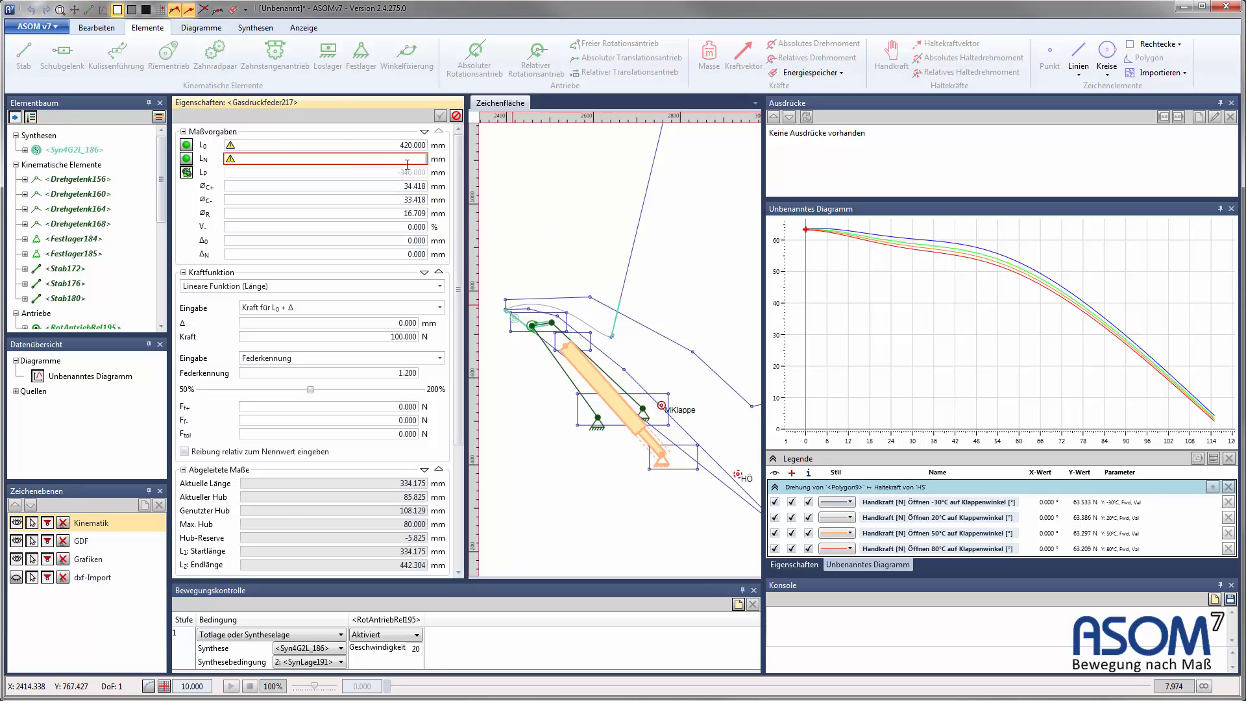
pyautogui.write('260')
pyautogui.press('Return')
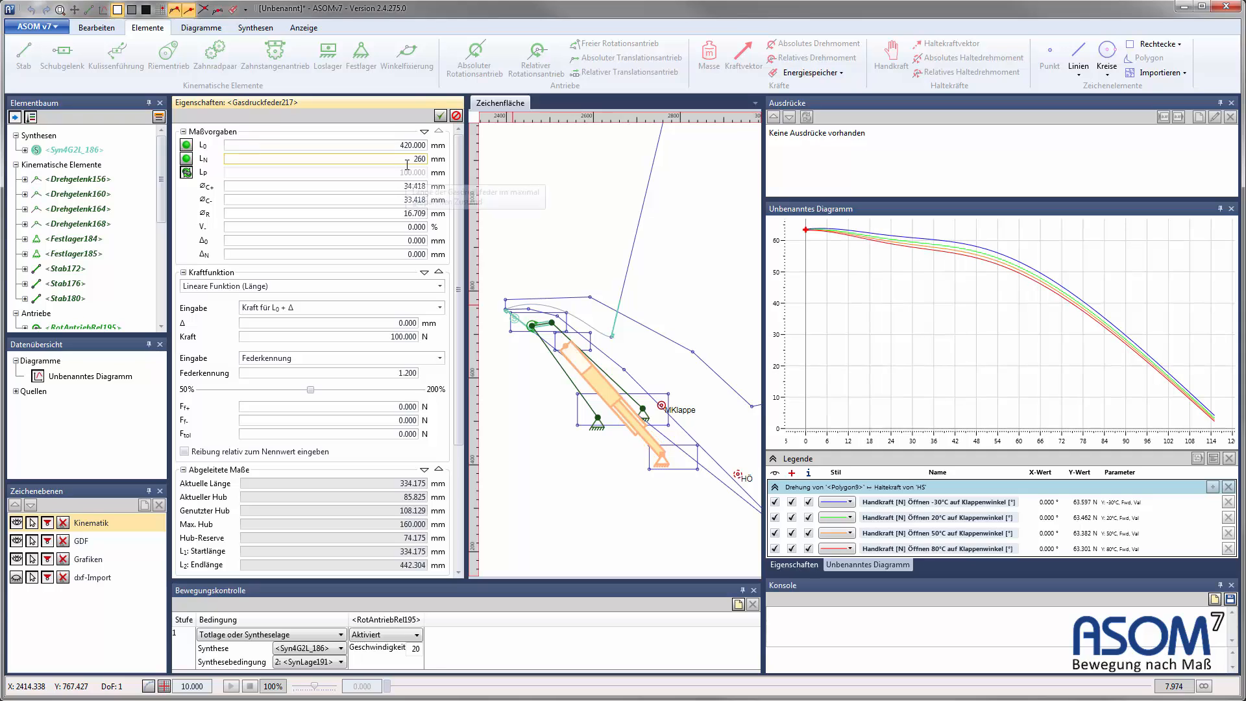
# Step: Move the dimension legend "Legende (Maße)" above all other sections of the gas spring's properties
pyautogui.click(458, 506)
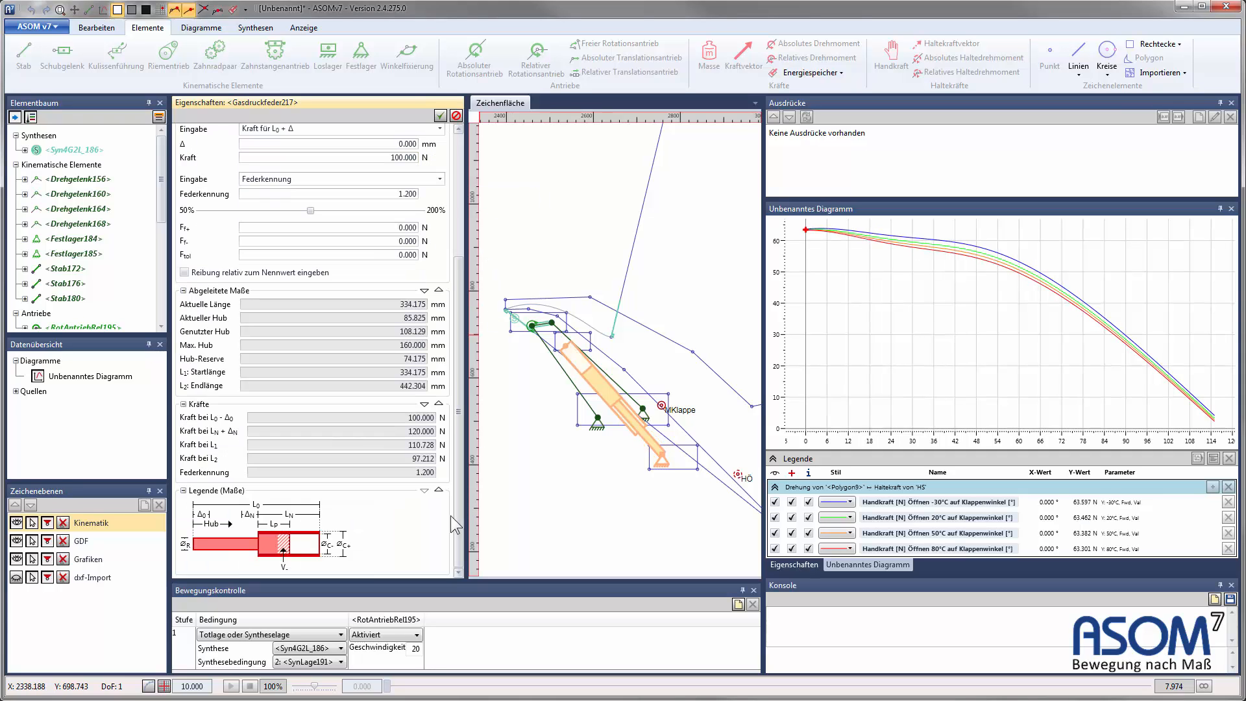
pyautogui.click(438, 490)
pyautogui.click(438, 403)
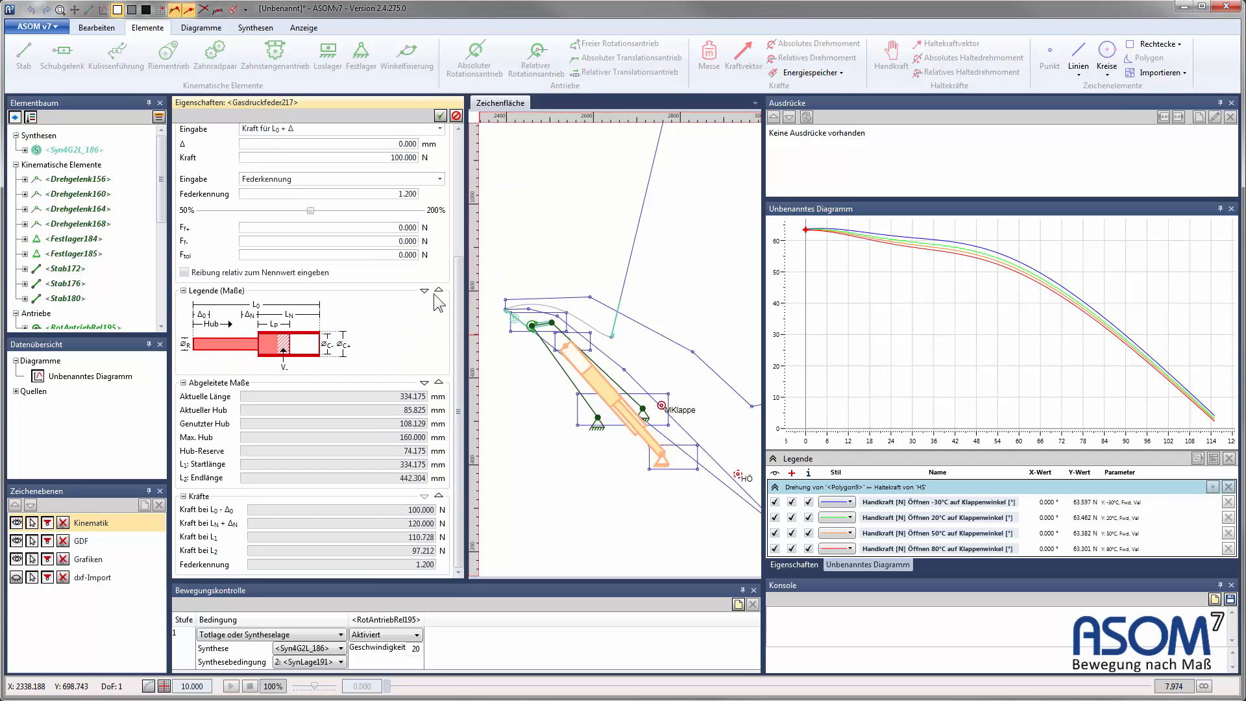
pyautogui.click(439, 291)
pyautogui.scroll(3, 439, 221)
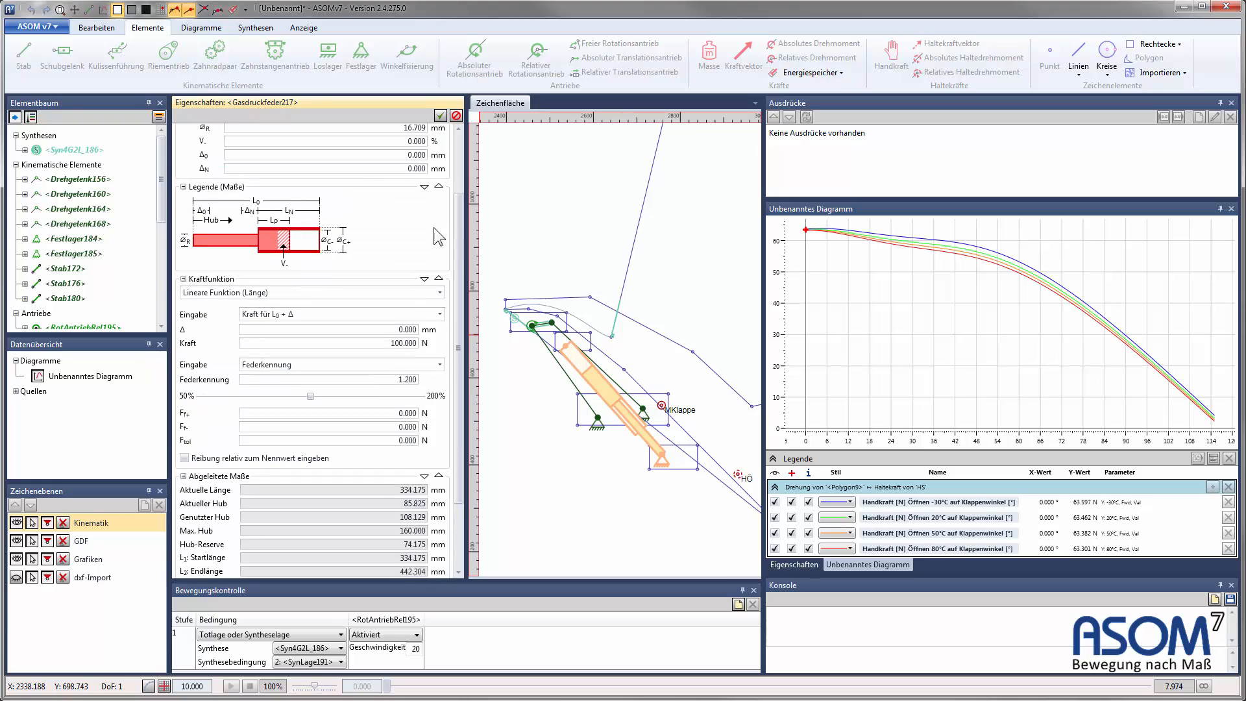
pyautogui.click(438, 186)
pyautogui.scroll(3, 460, 139)
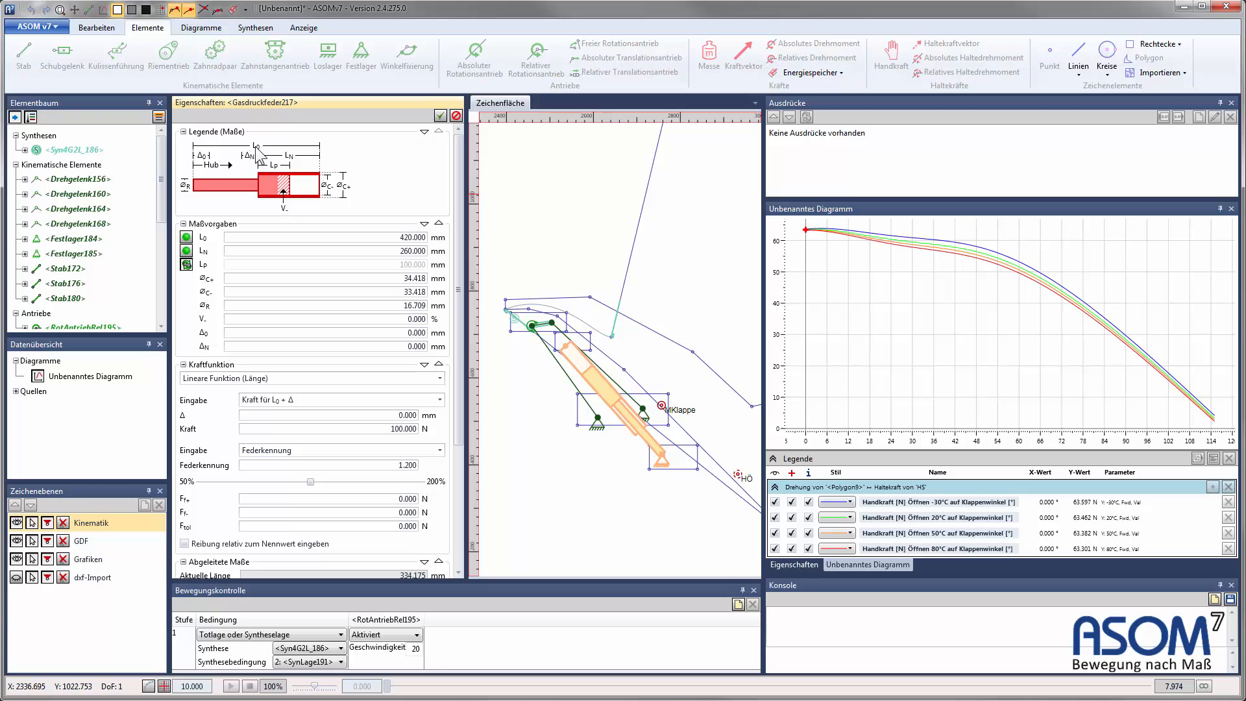
# Step: Set the gas spring's outer cylinder diameter to 22 mm, inner cylinder diameter to 19 mm and rod diameter to 10 mm
pyautogui.moveTo(257, 148)
pyautogui.click(400, 277)
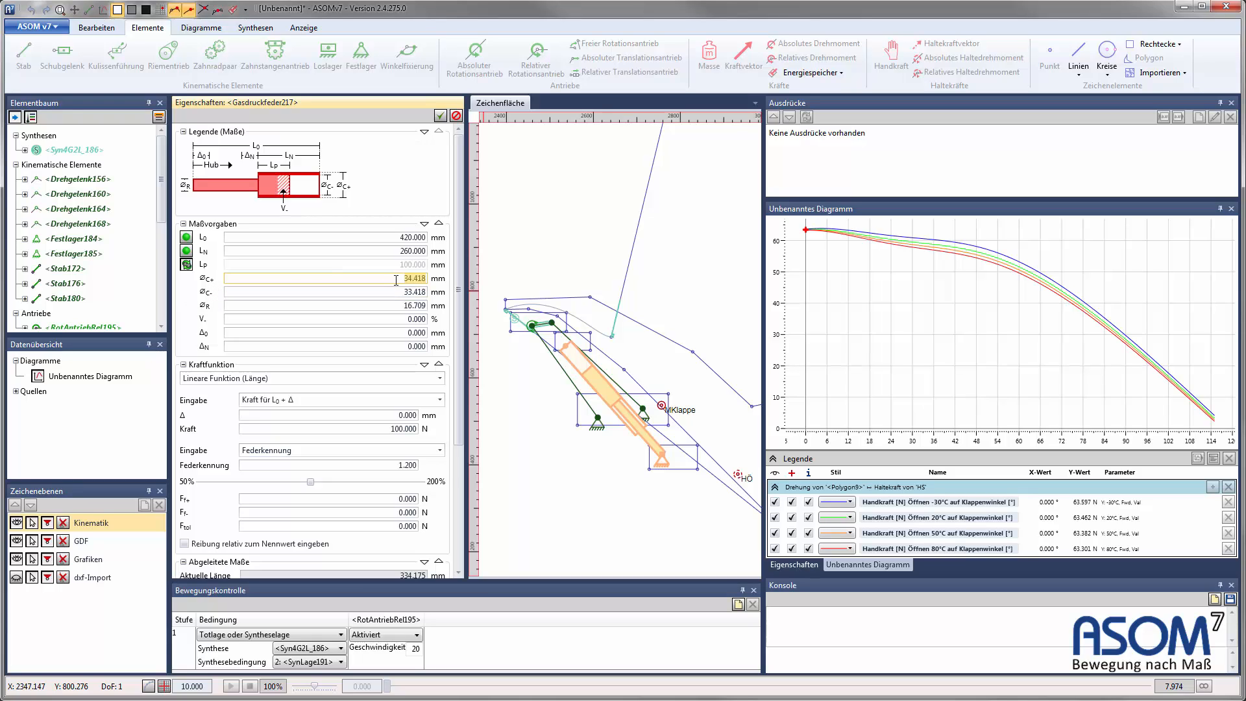
pyautogui.write('22')
pyautogui.click(410, 292)
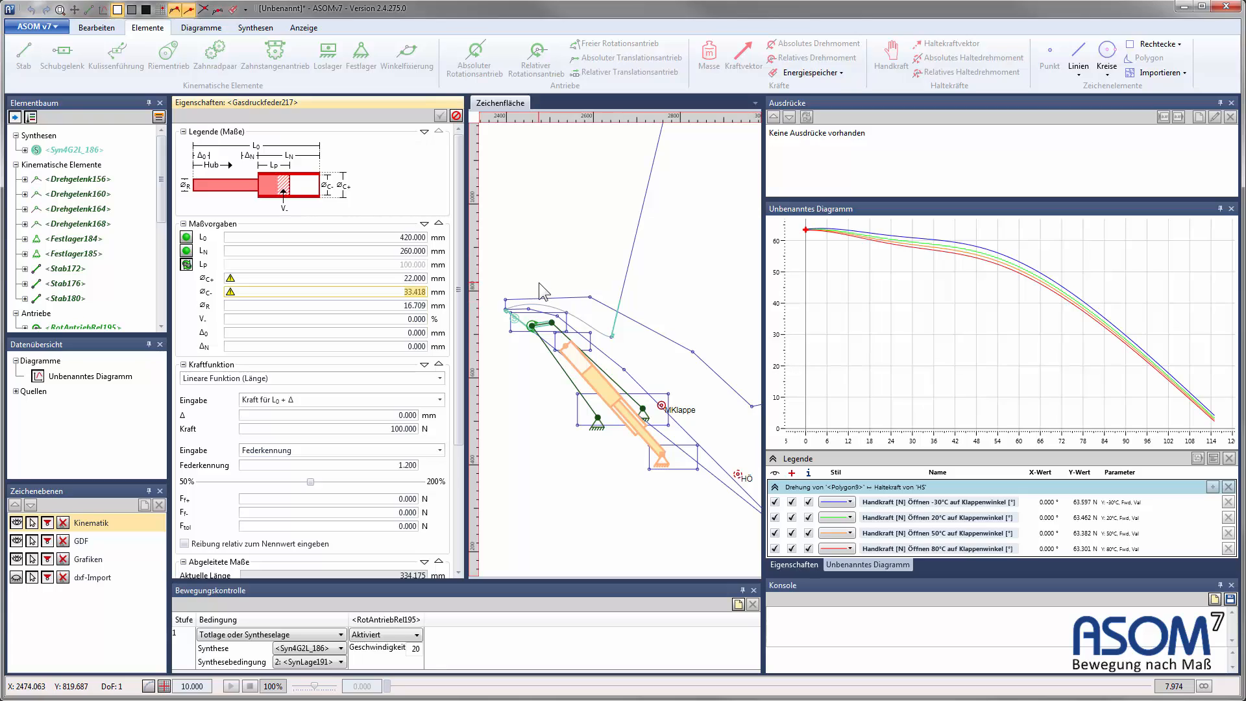
pyautogui.write('19')
pyautogui.press('Tab')
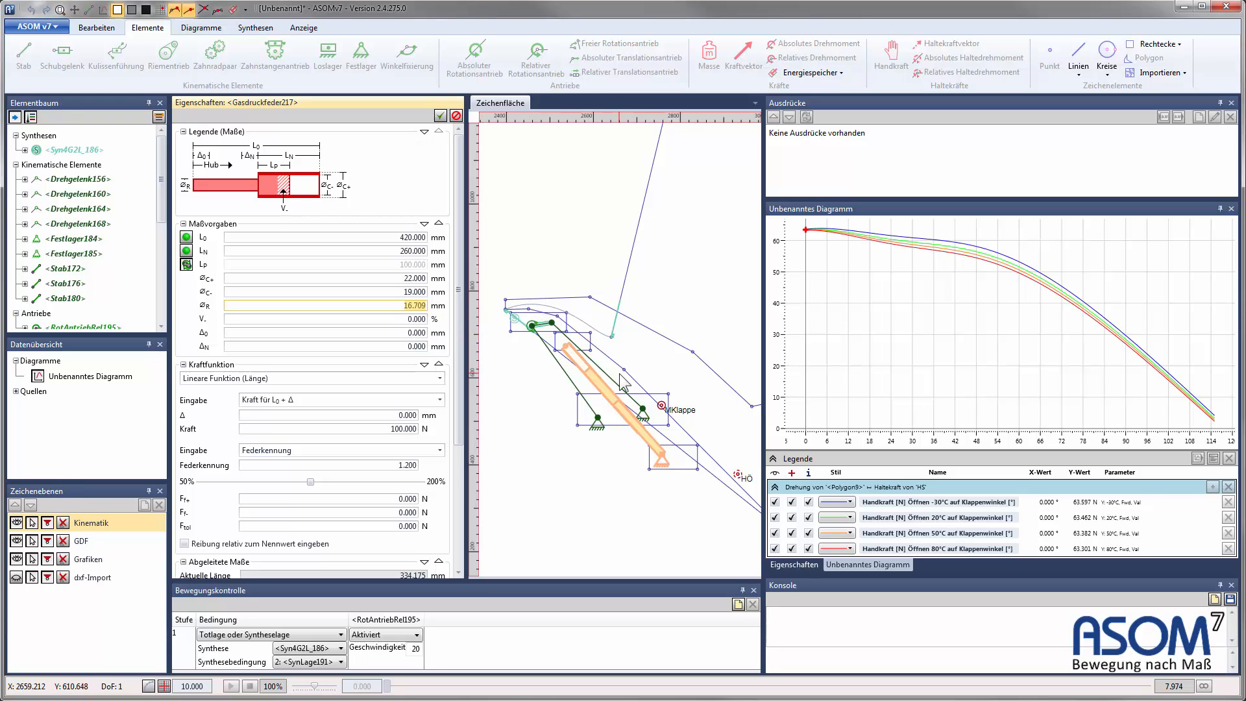
pyautogui.write('10')
pyautogui.press('Tab')
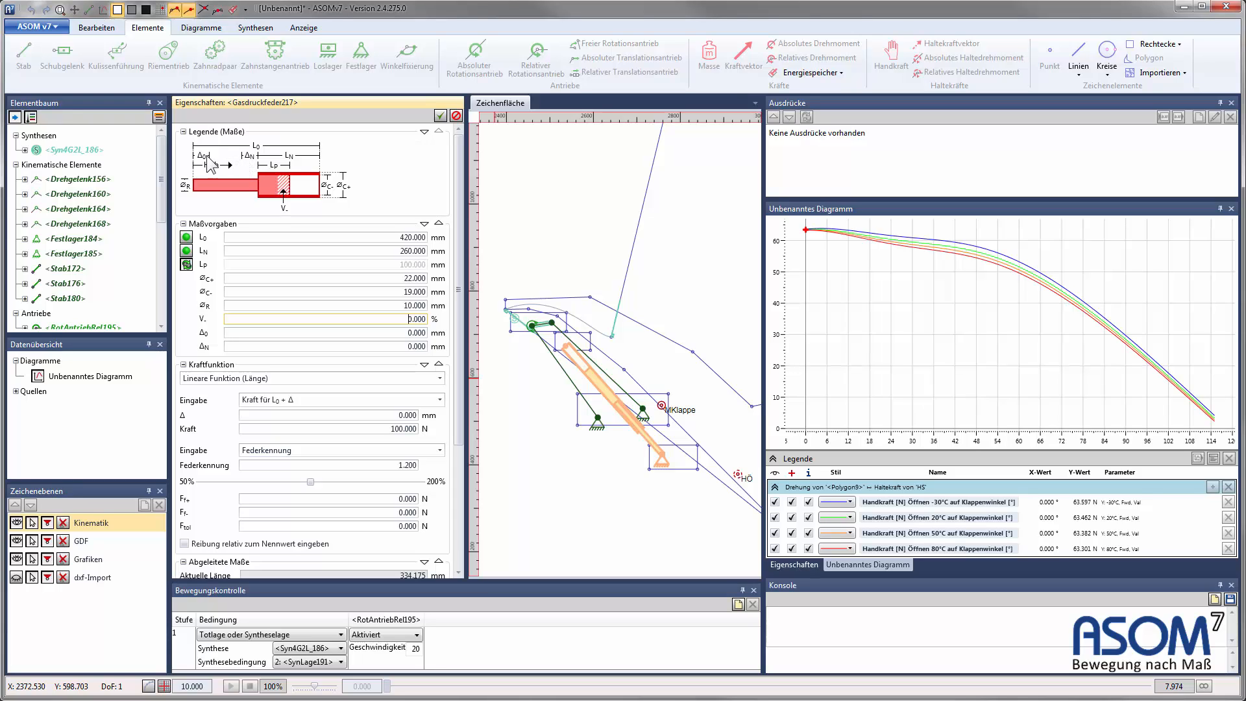
# Step: Set the gas spring's end offsets Δ0 to 10 mm and ΔN to 5 mm
pyautogui.click(399, 333)
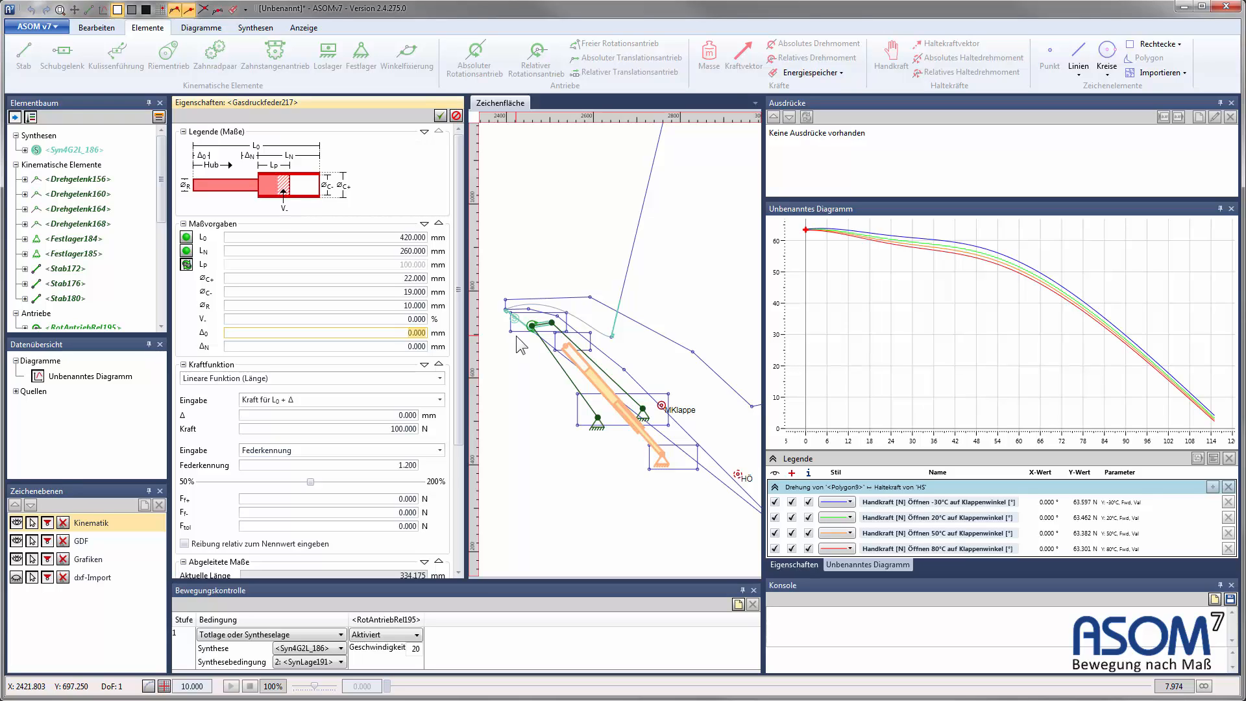
pyautogui.write('10')
pyautogui.press('Tab')
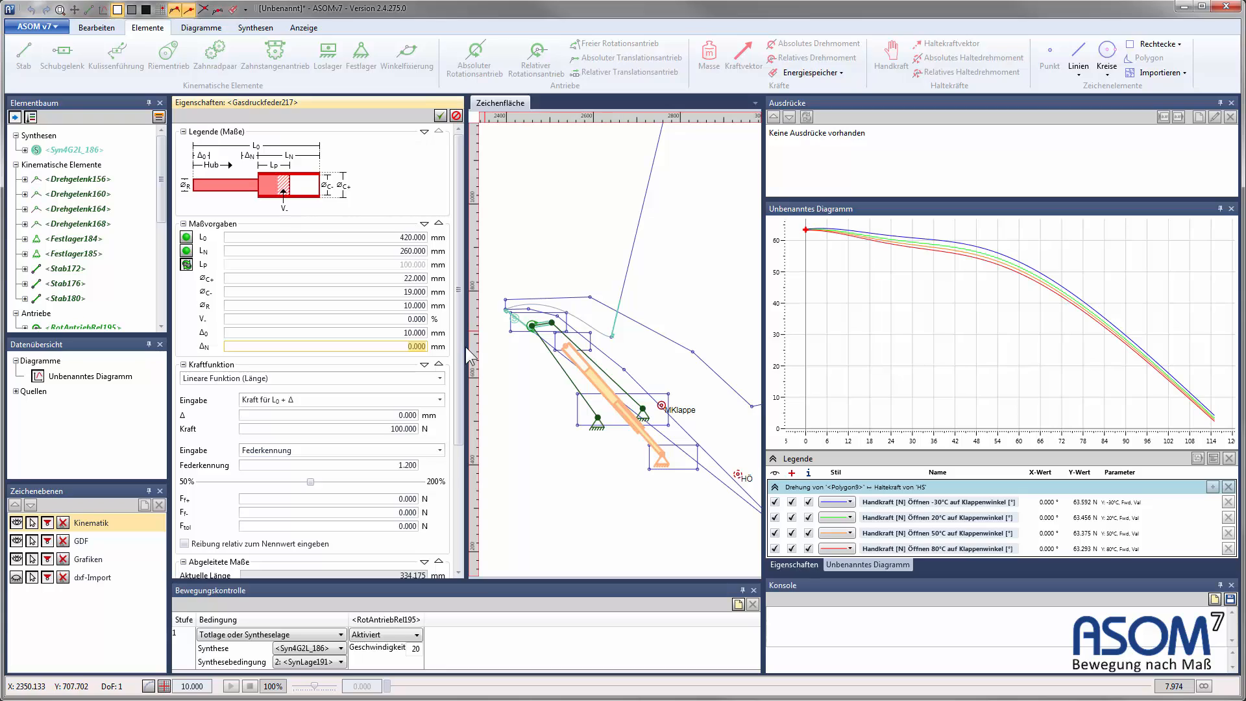
pyautogui.write('5')
pyautogui.moveTo(458, 392); pyautogui.dragTo(459, 410)
pyautogui.click(405, 291)
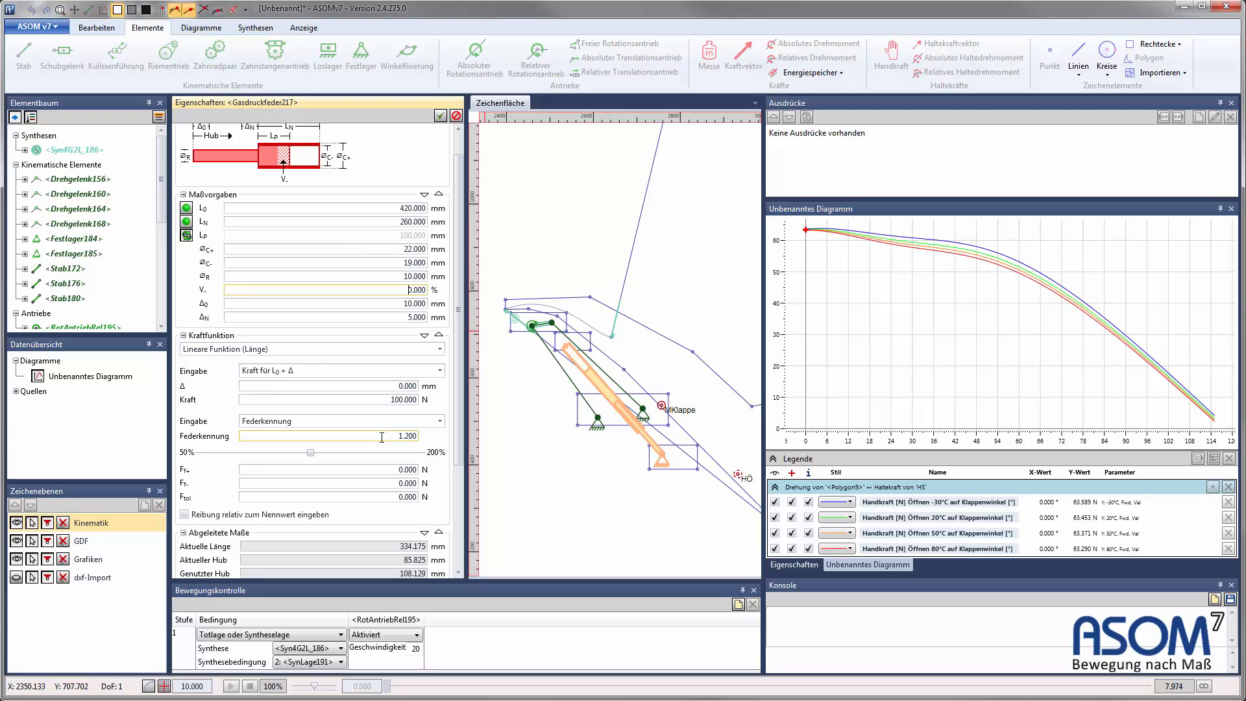
# Step: Collapse the derived dimensions and forces sections of the gas spring's properties and enlarge the properties area
pyautogui.moveTo(464, 462); pyautogui.dragTo(462, 565)
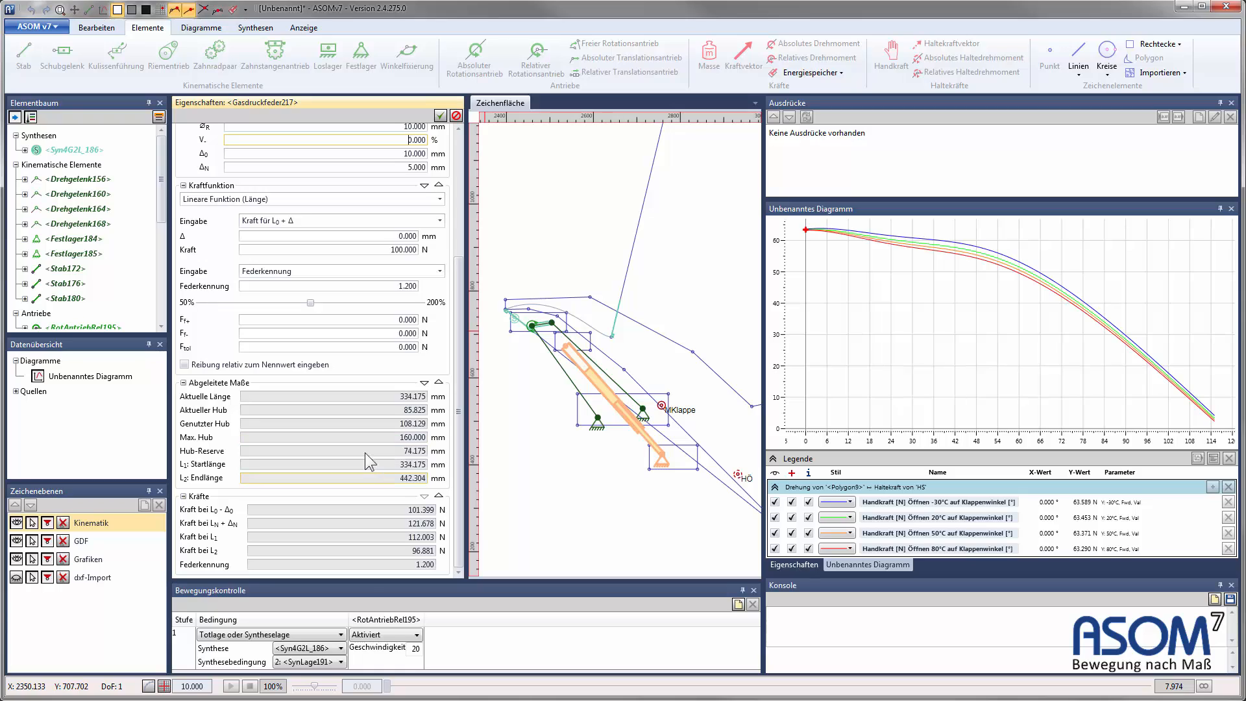
pyautogui.click(184, 383)
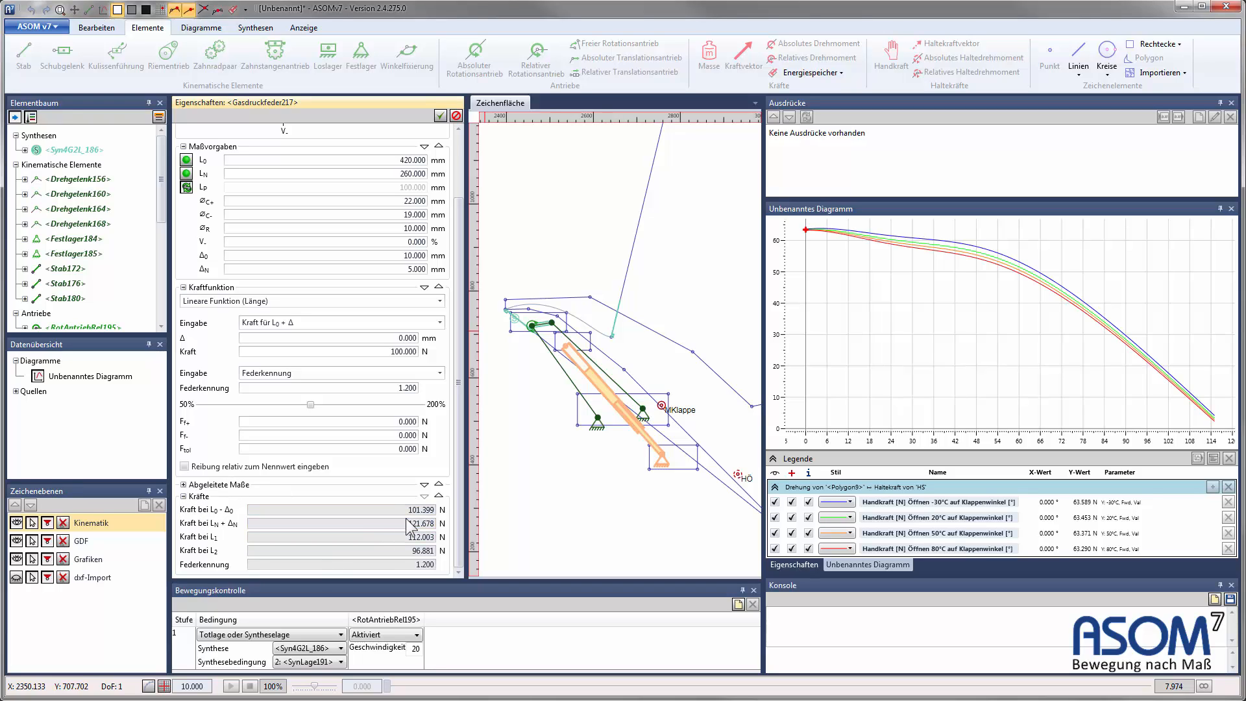
pyautogui.click(184, 496)
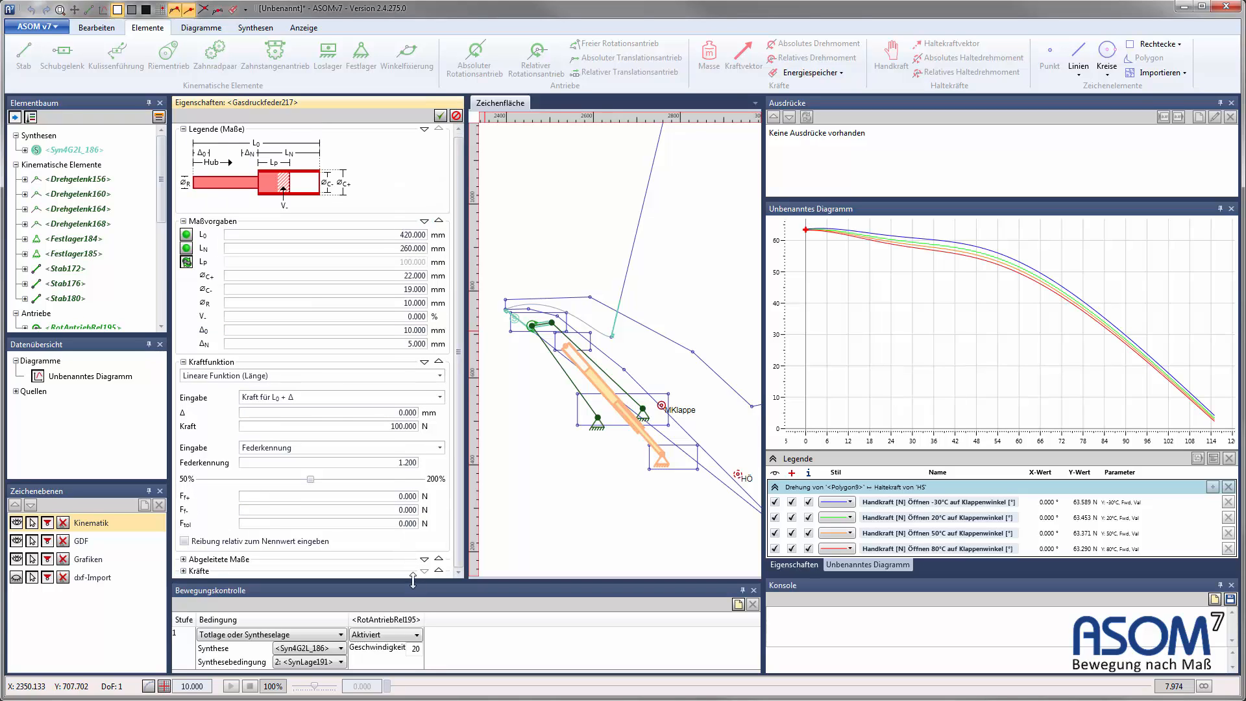
pyautogui.moveTo(411, 579)
pyautogui.mouseDown()
pyautogui.moveTo(409, 523)
pyautogui.moveTo(408, 592)
pyautogui.mouseUp()
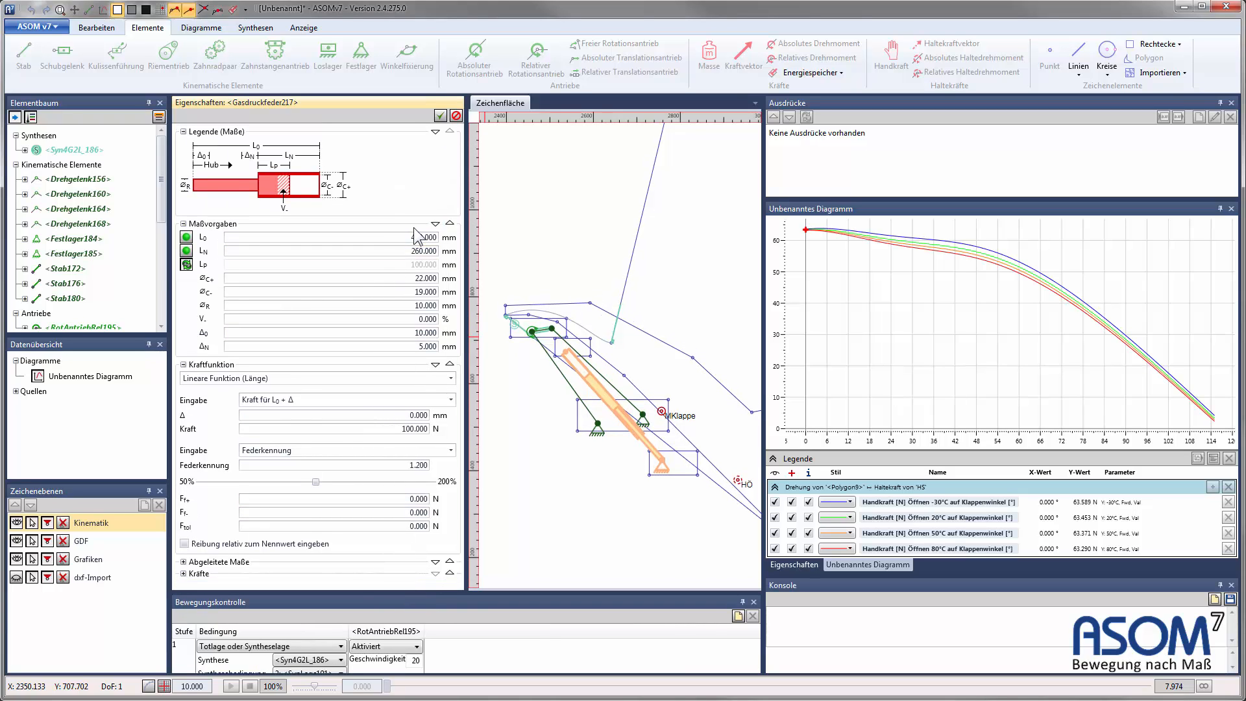
# Step: Define the gas spring's force by a gas equation (Funktion aus einer Gasgleichung), using method Realgas nach BWR and input Kraft für L0 + Δ
pyautogui.click(448, 378)
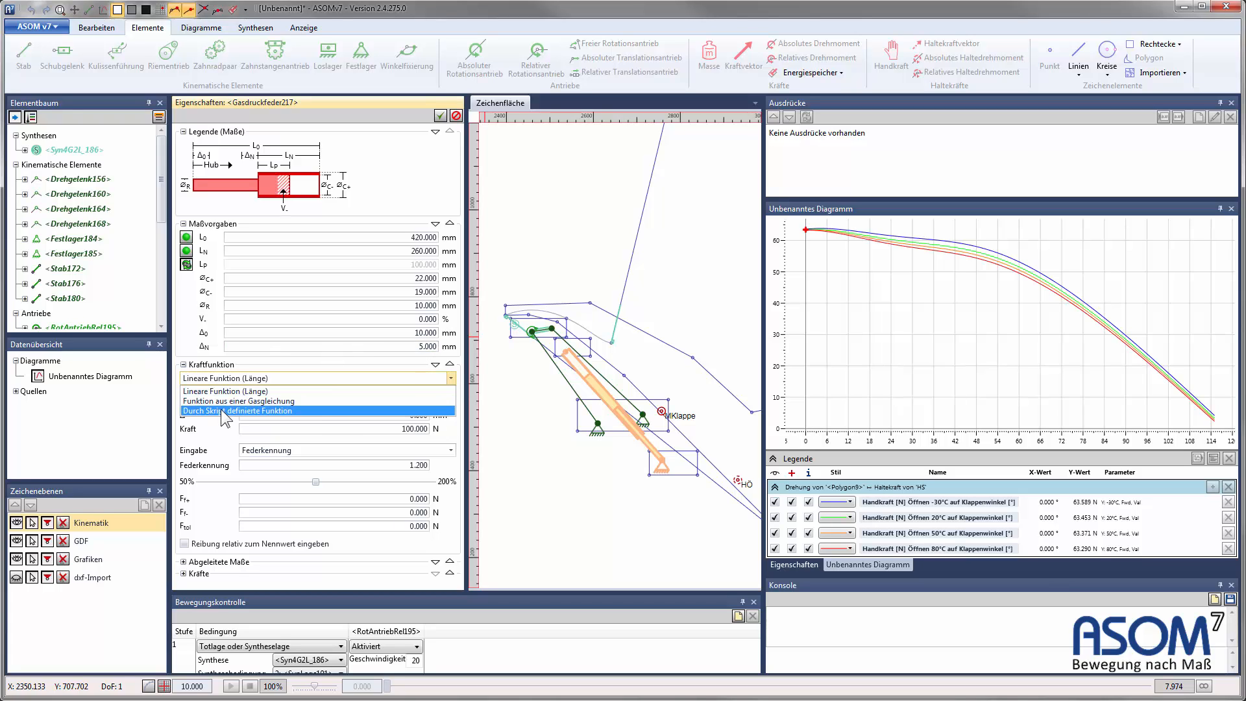
pyautogui.click(270, 401)
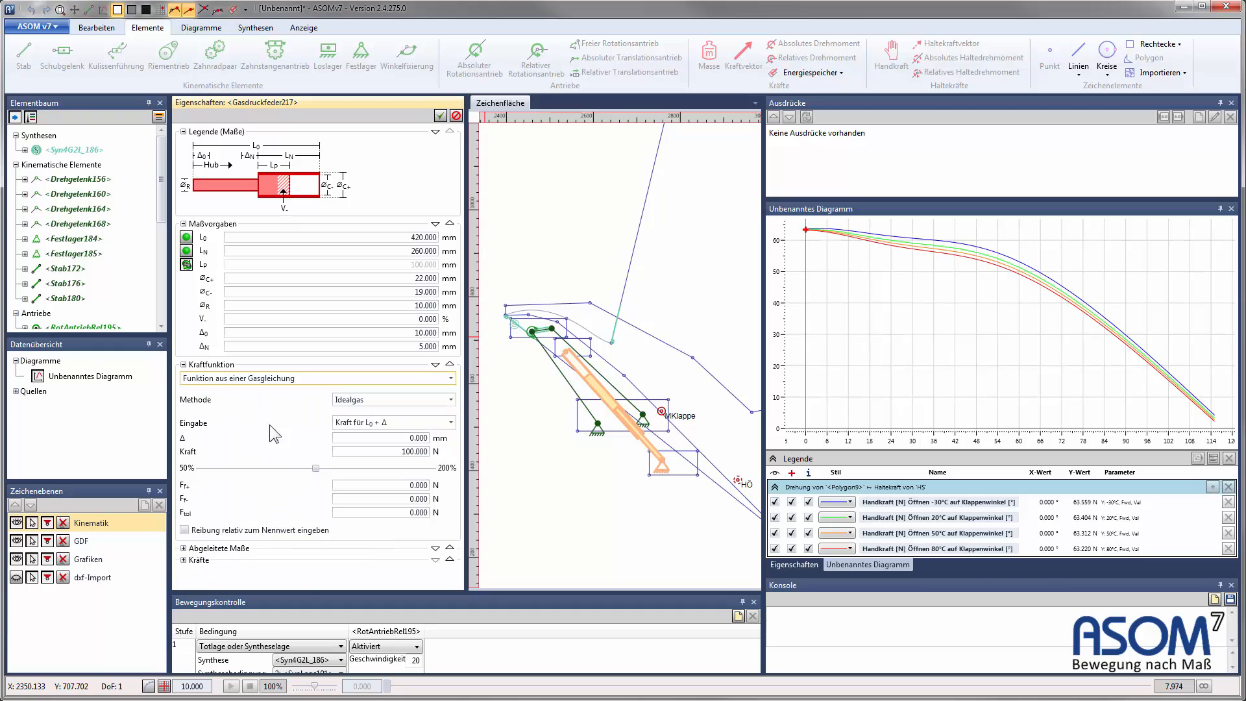
pyautogui.click(450, 400)
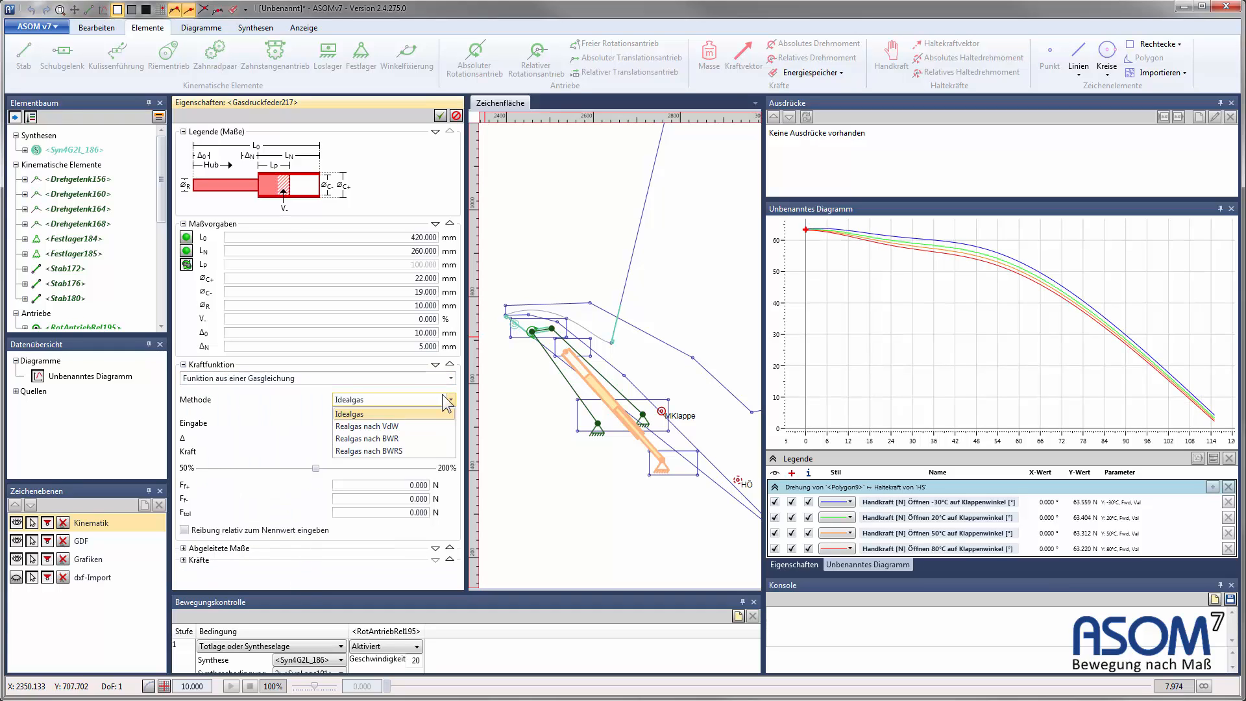
pyautogui.click(374, 439)
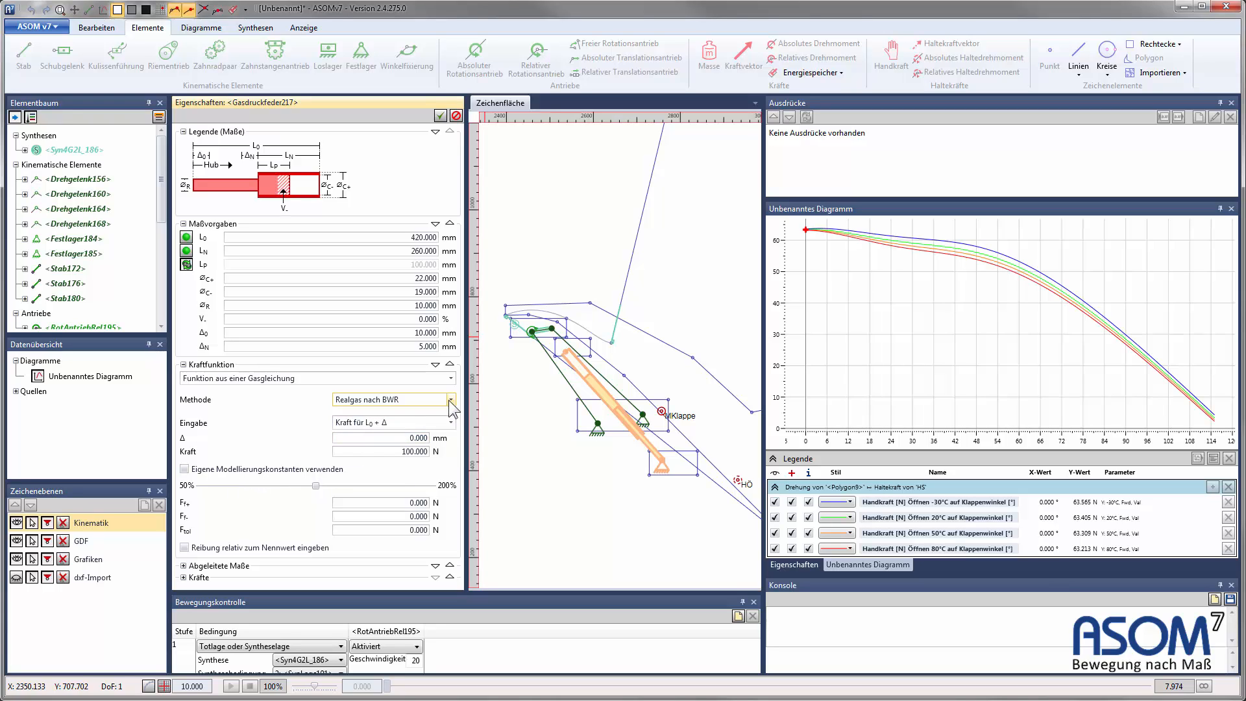
pyautogui.click(454, 421)
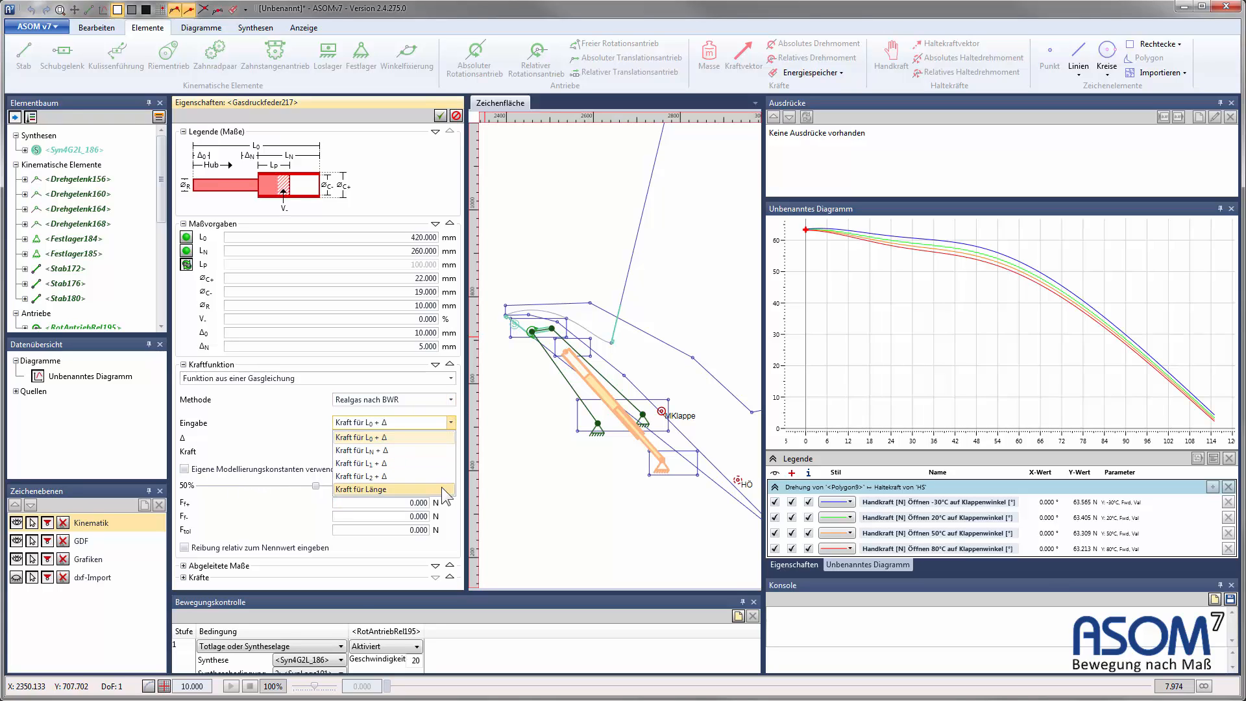
pyautogui.click(385, 437)
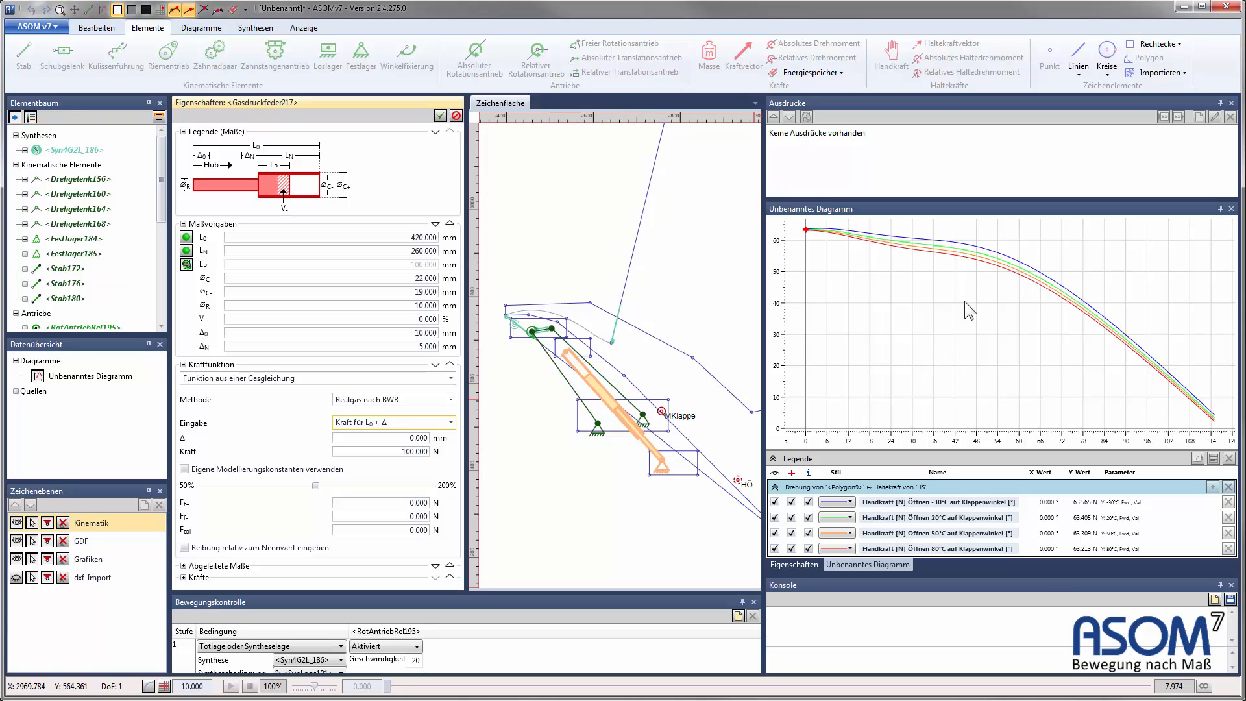
# Step: Set the gas spring's force to 400 N and vary it with the percentage slider to about 487 N
pyautogui.moveTo(977, 257)
pyautogui.click(423, 451)
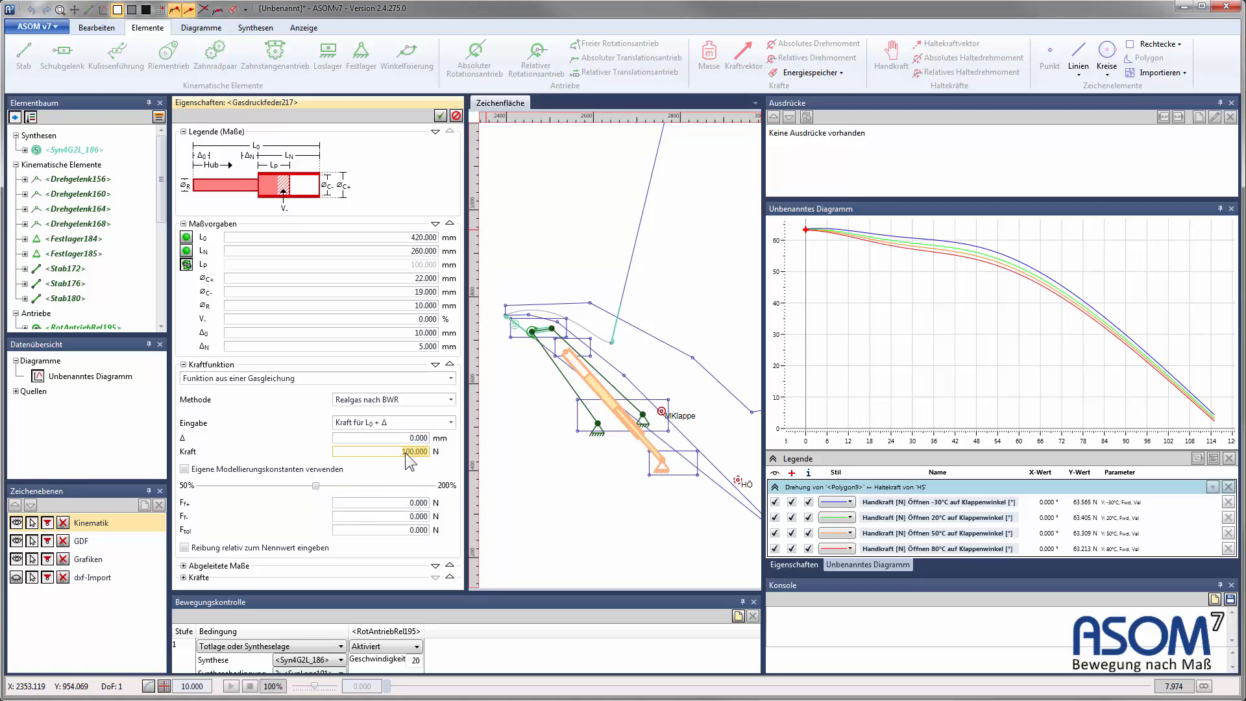
pyautogui.write('400')
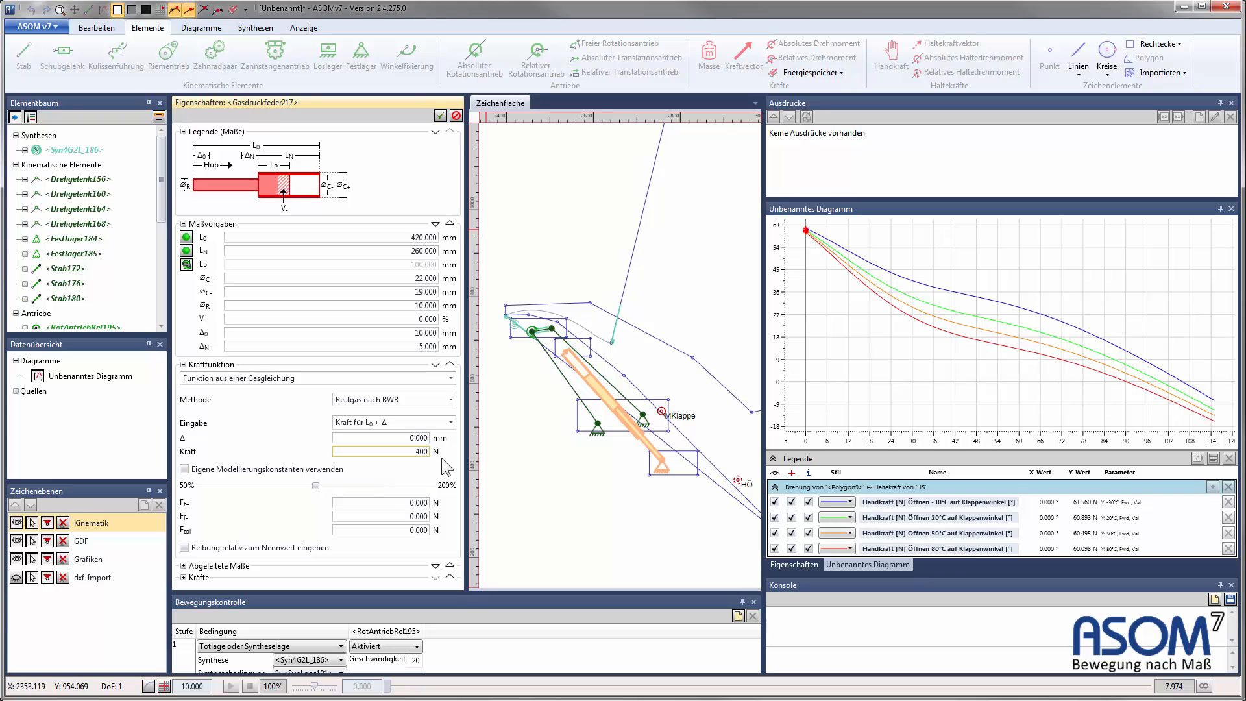
pyautogui.click(410, 438)
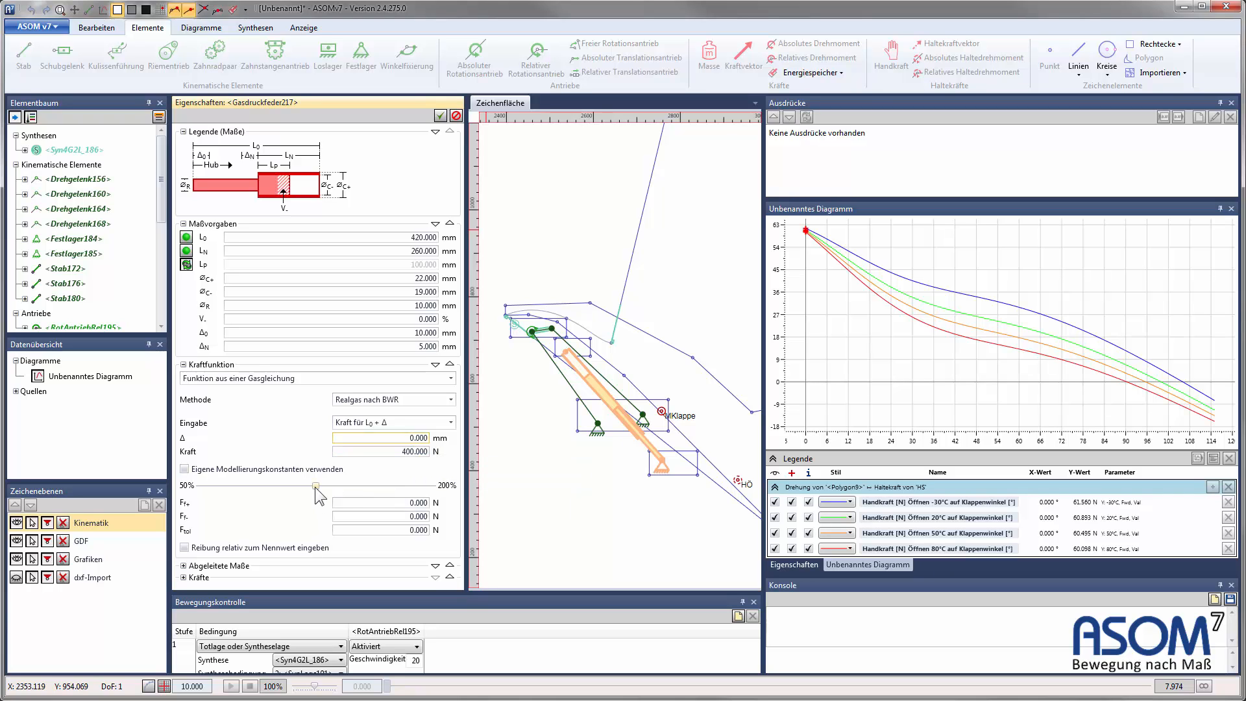
pyautogui.moveTo(315, 487)
pyautogui.mouseDown()
pyautogui.moveTo(361, 493)
pyautogui.moveTo(277, 501)
pyautogui.moveTo(399, 503)
pyautogui.moveTo(316, 507)
pyautogui.mouseUp()
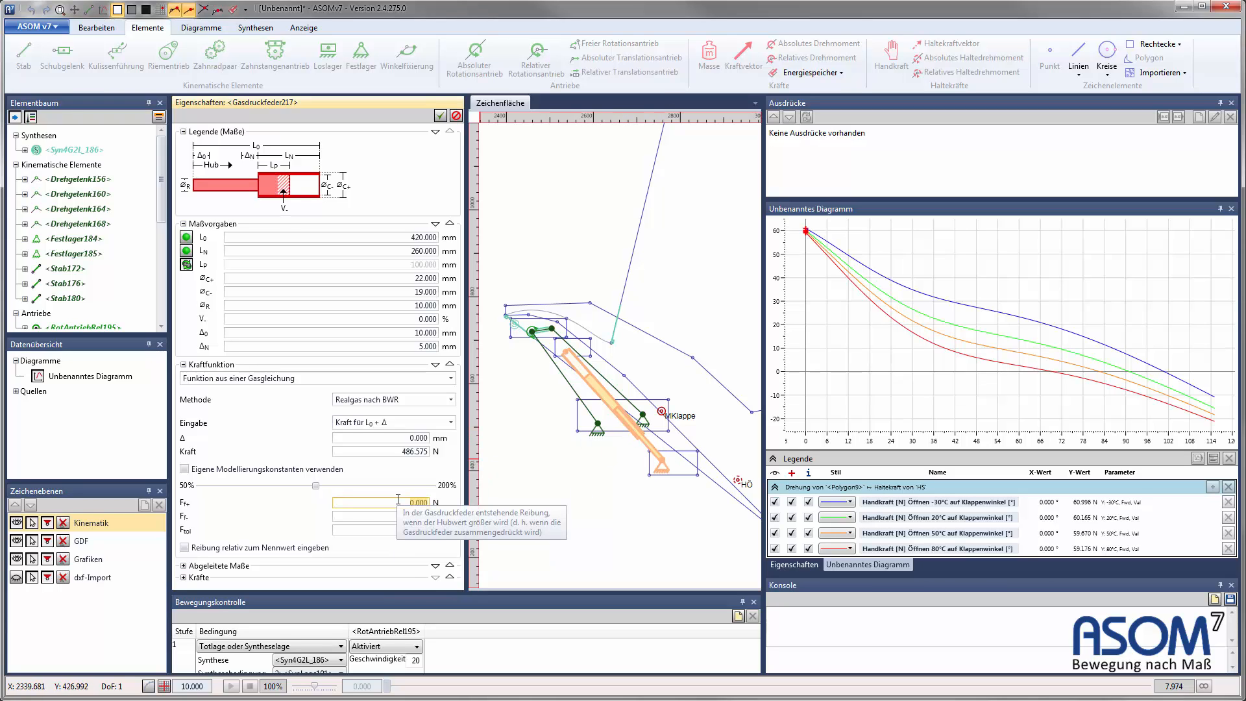
# Step: Set the gas spring's friction FR+ to 30 N, FR- to 10 N and the force tolerance Ftol to 20 N
pyautogui.write('30')
pyautogui.press('Tab')
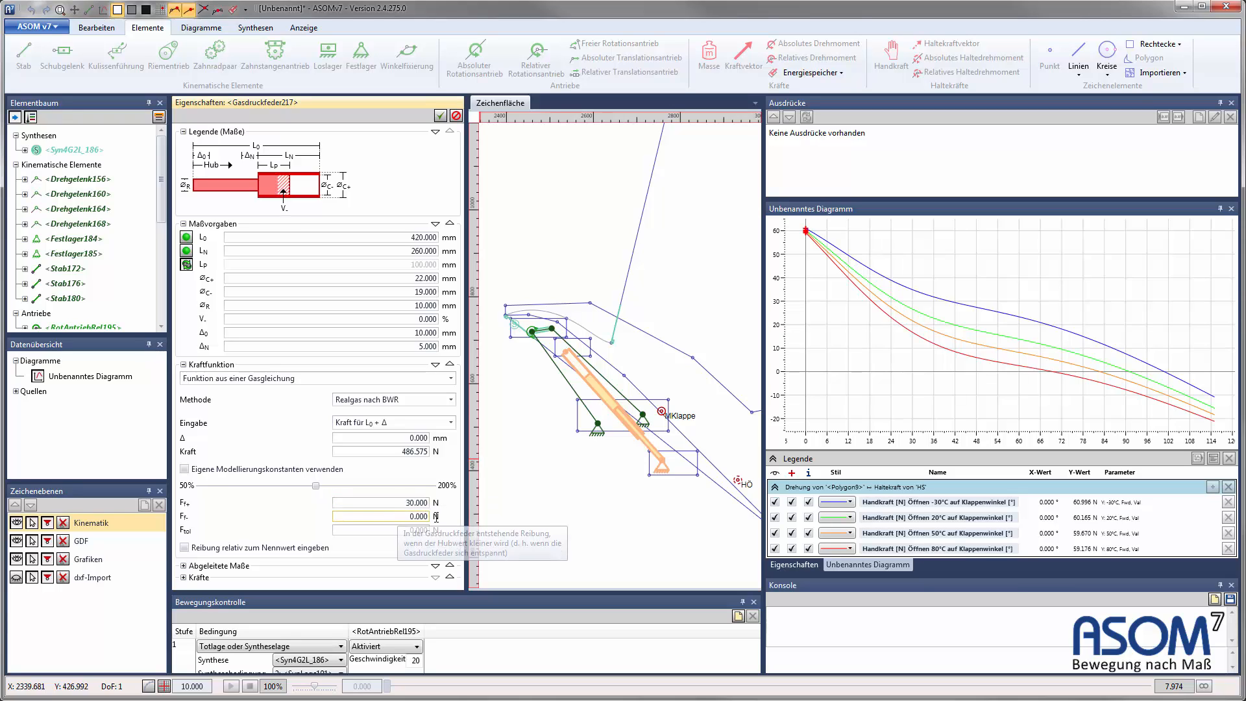
pyautogui.write('10')
pyautogui.press('Tab')
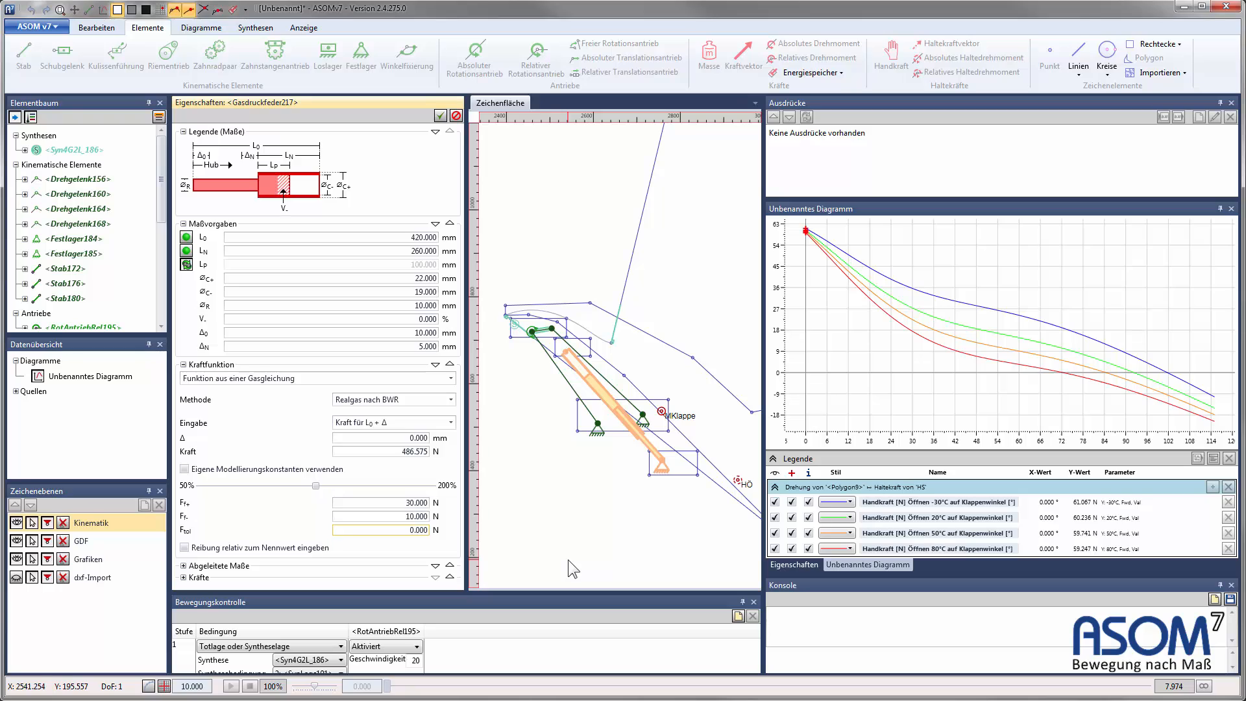
pyautogui.write('2')
# Step: Set the gas spring's force to 600 N and apply the edited properties
pyautogui.click(393, 446)
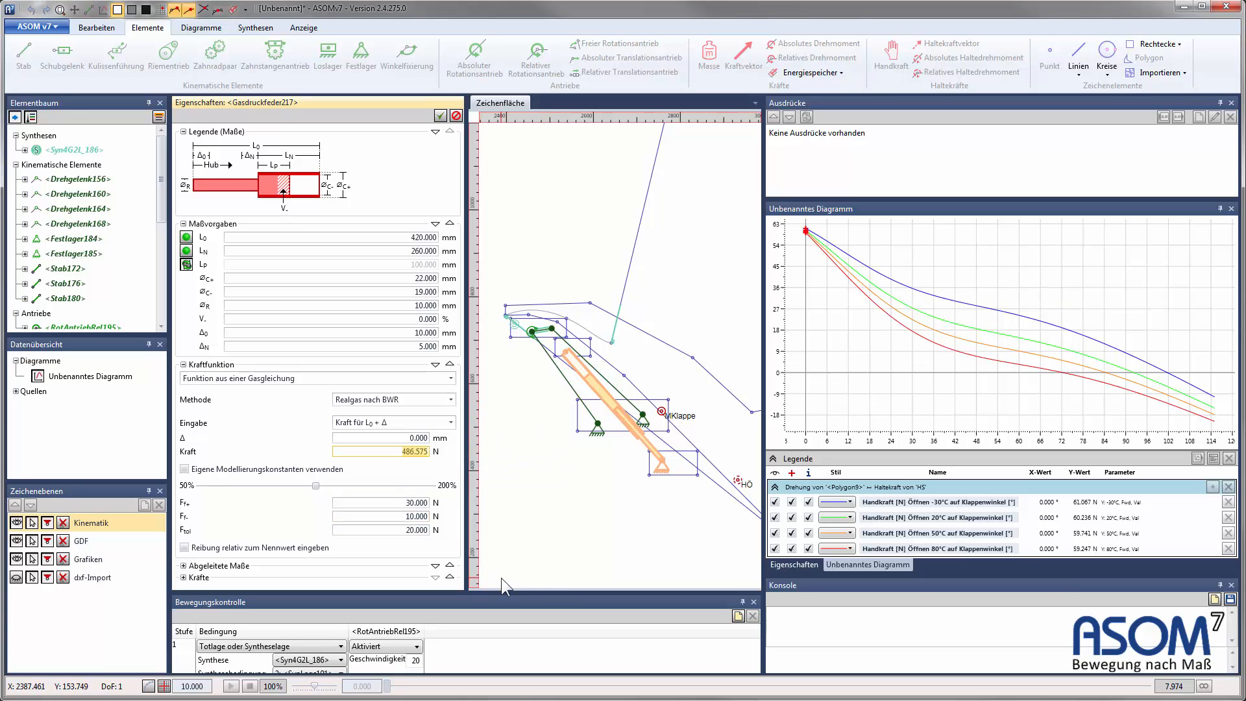
pyautogui.write('600')
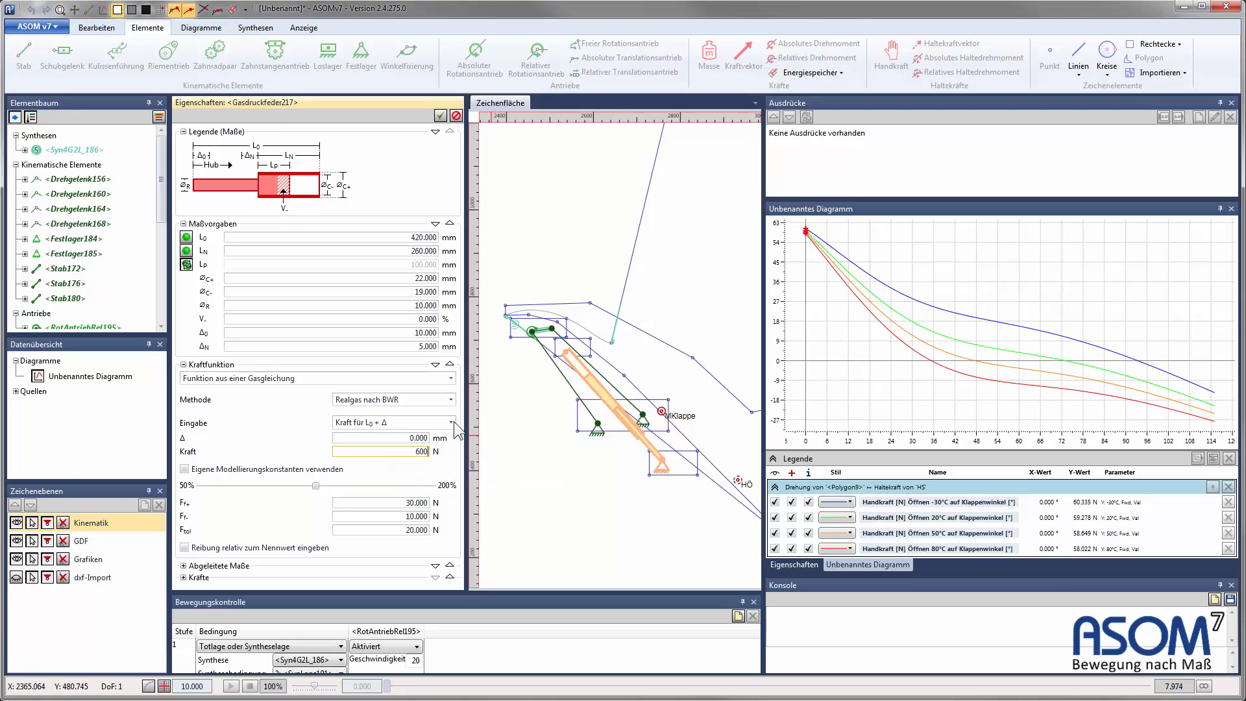
pyautogui.click(440, 115)
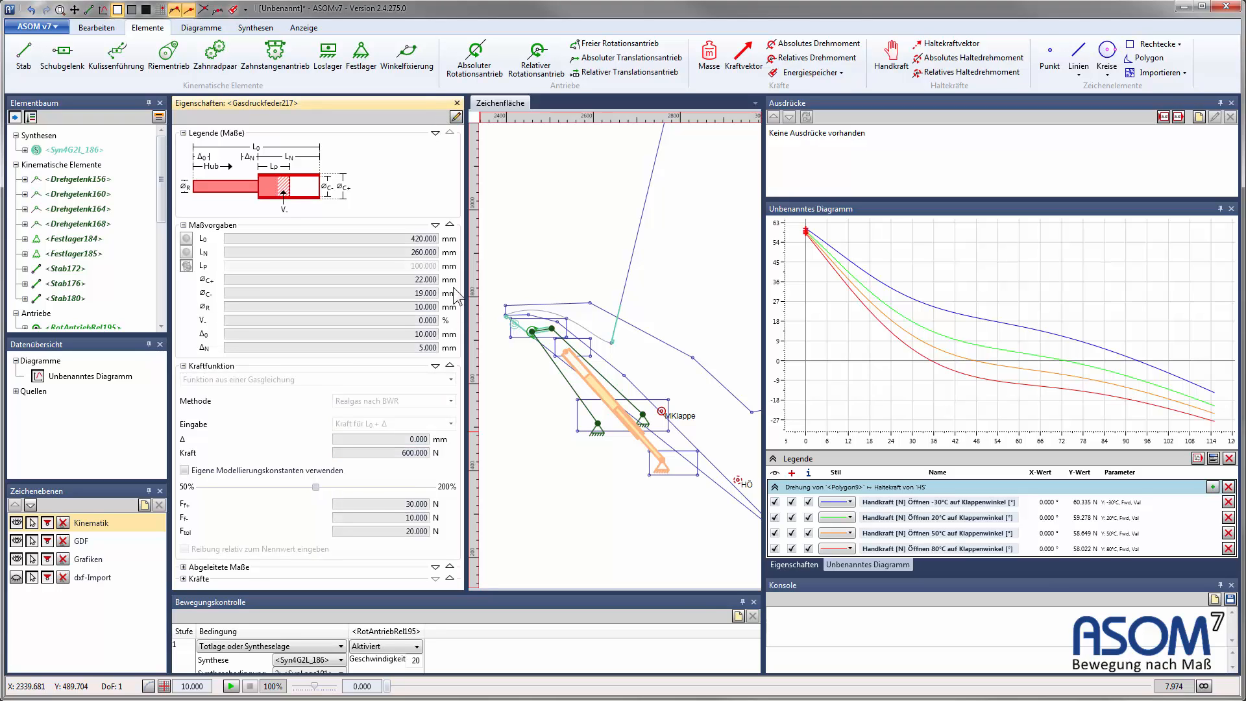
# Step: Narrow the gas spring's dimension properties and bind its length L2 to L0, finishing with the spring deselected
pyautogui.moveTo(465, 296); pyautogui.dragTo(408, 290)
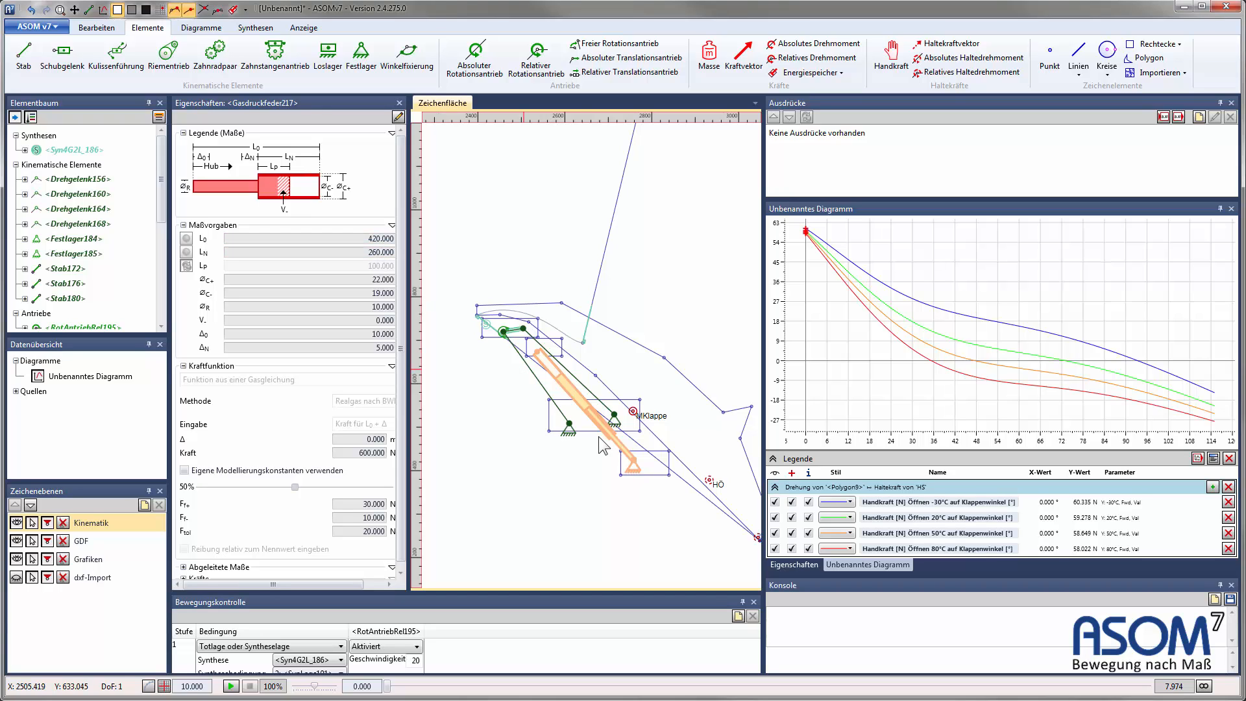
pyautogui.click(793, 564)
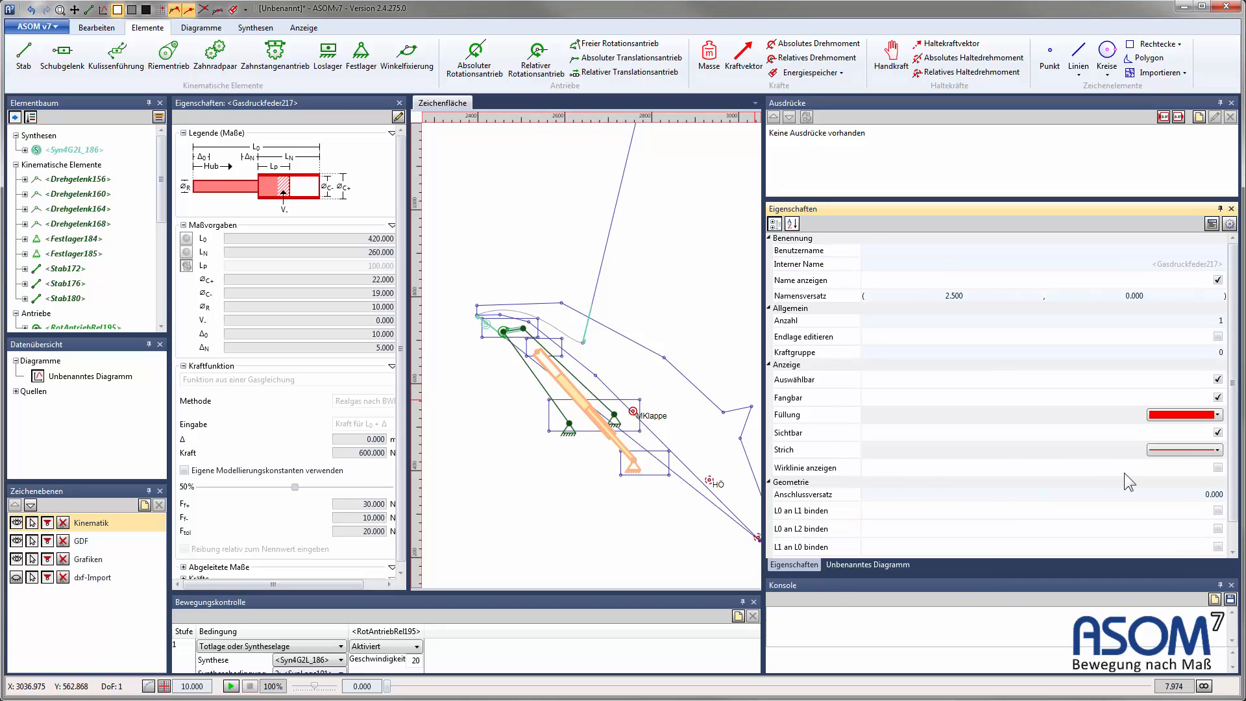
pyautogui.scroll(-1, 844, 480)
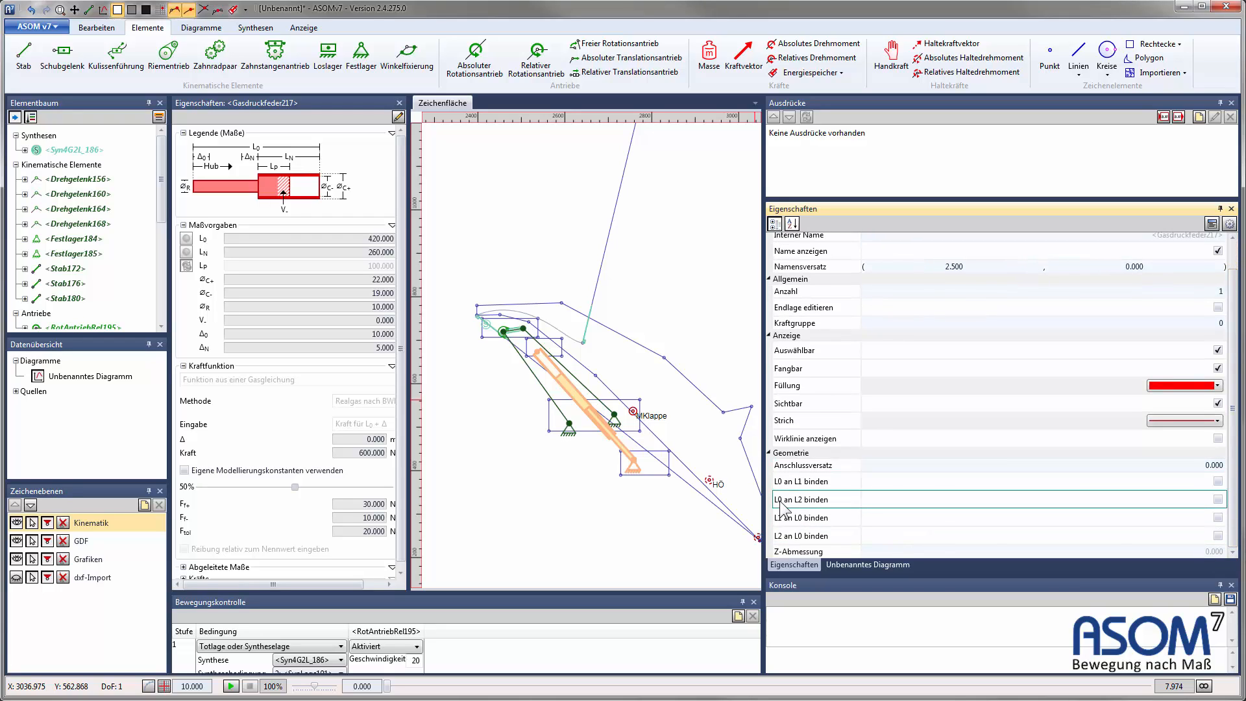
pyautogui.moveTo(781, 505)
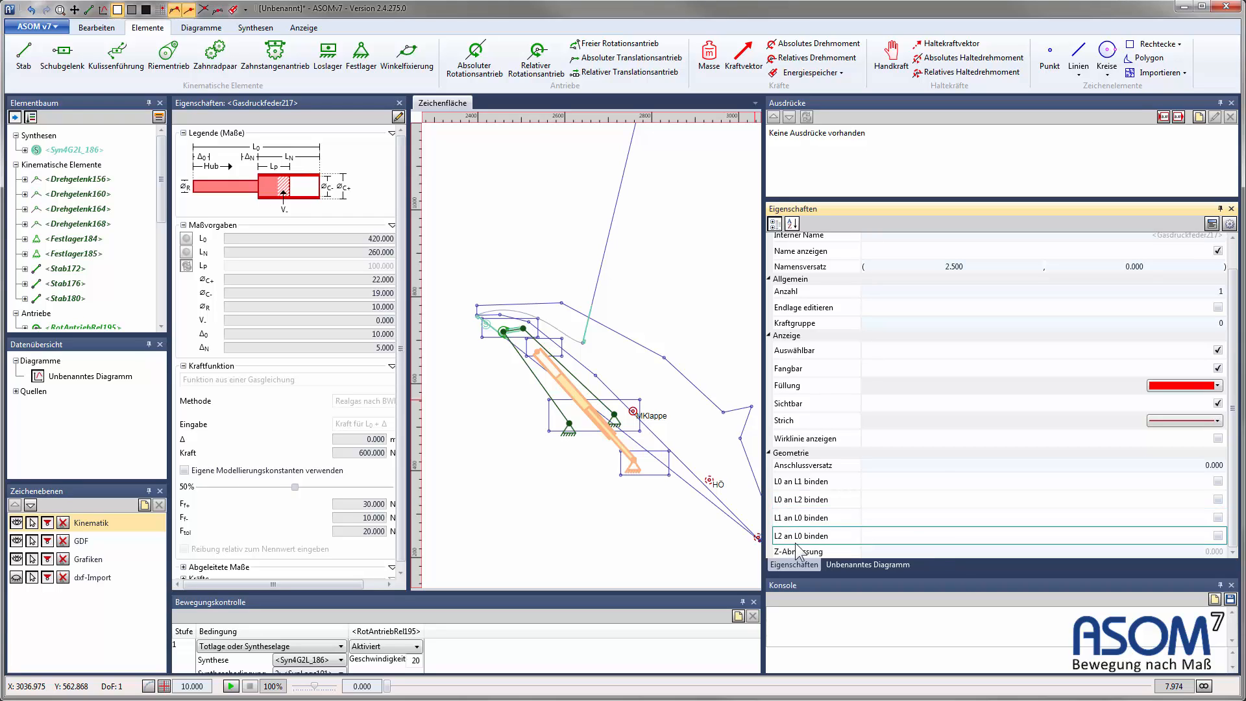
pyautogui.moveTo(797, 544)
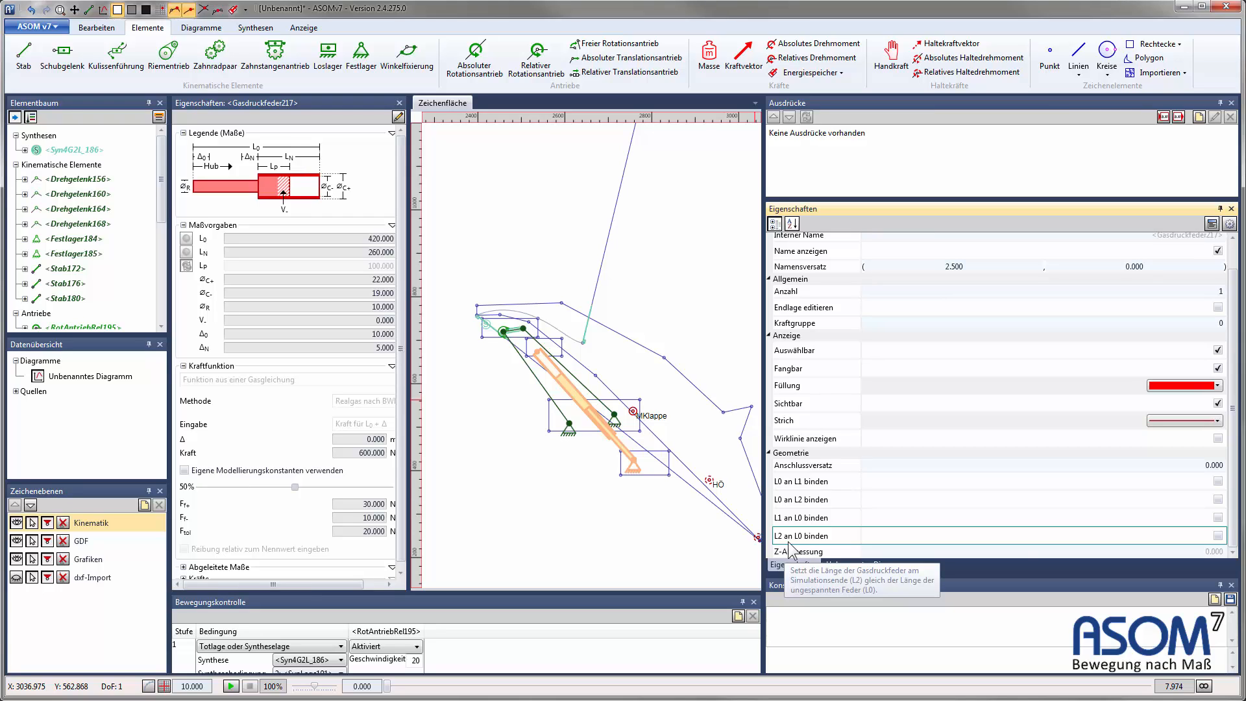
pyautogui.click(1217, 536)
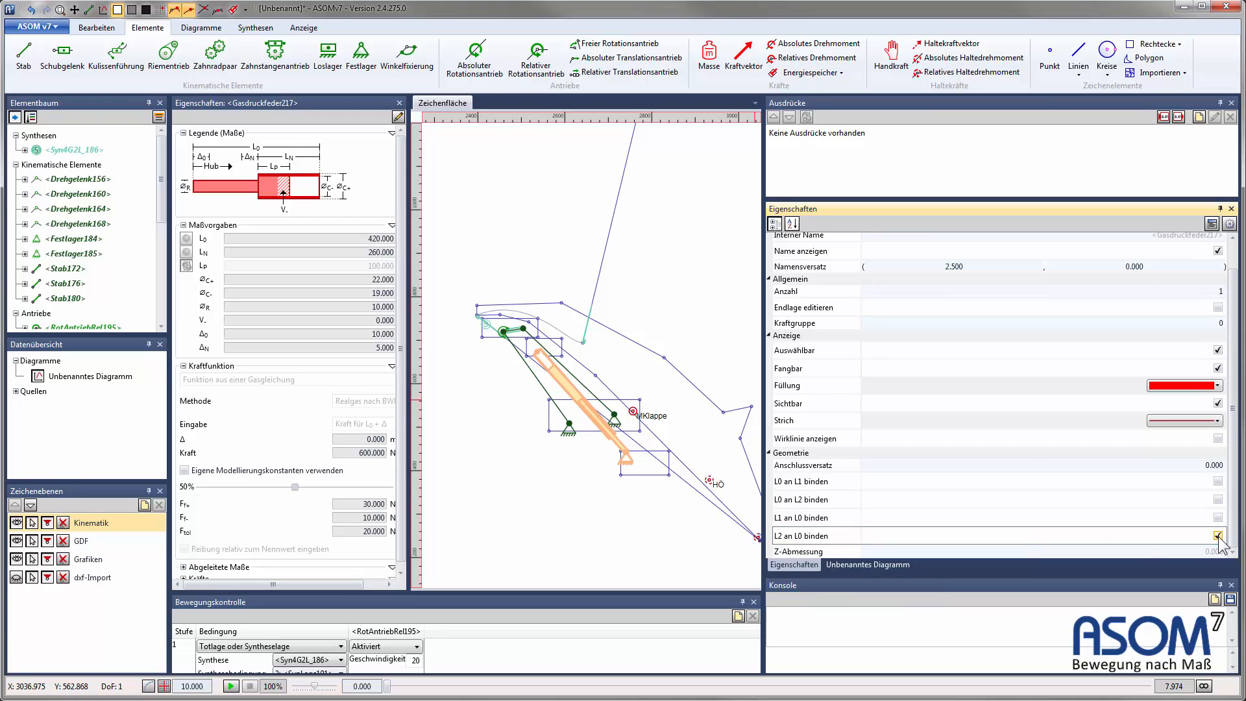
pyautogui.click(550, 510)
pyautogui.click(549, 509)
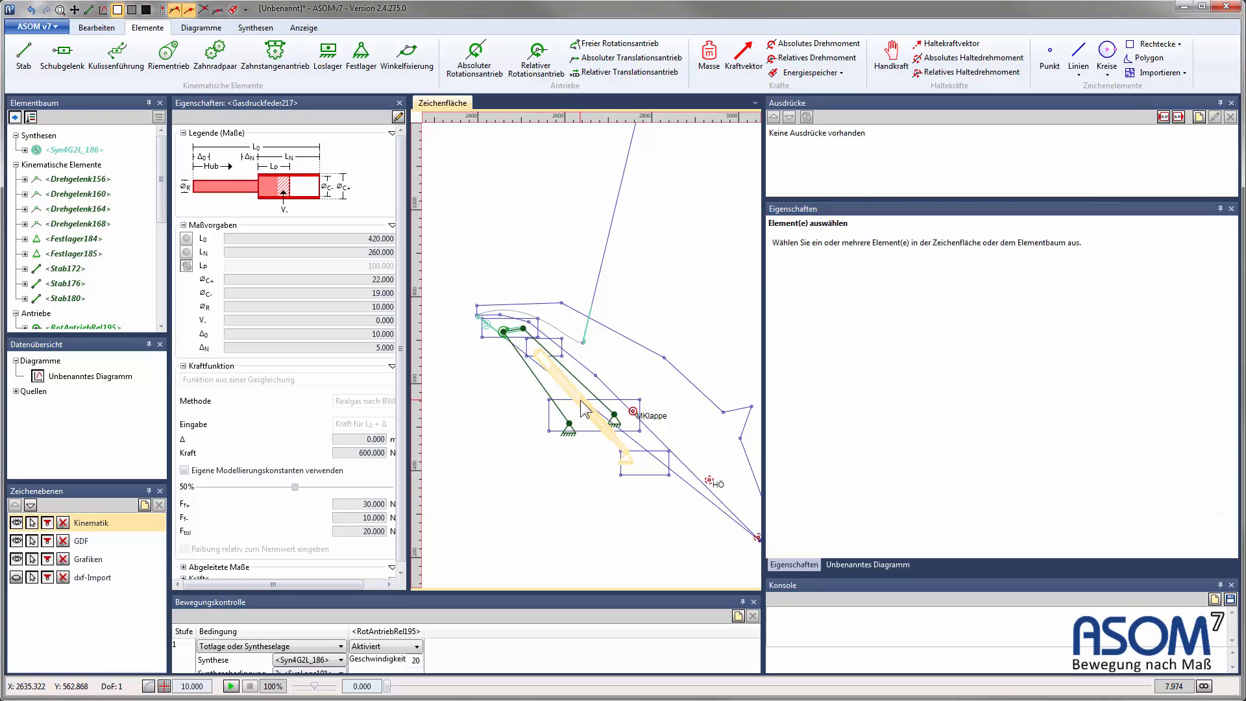
# Step: Show the hand force diagram and shift the gas spring's attachment points slightly within their installation spaces
pyautogui.click(74, 9)
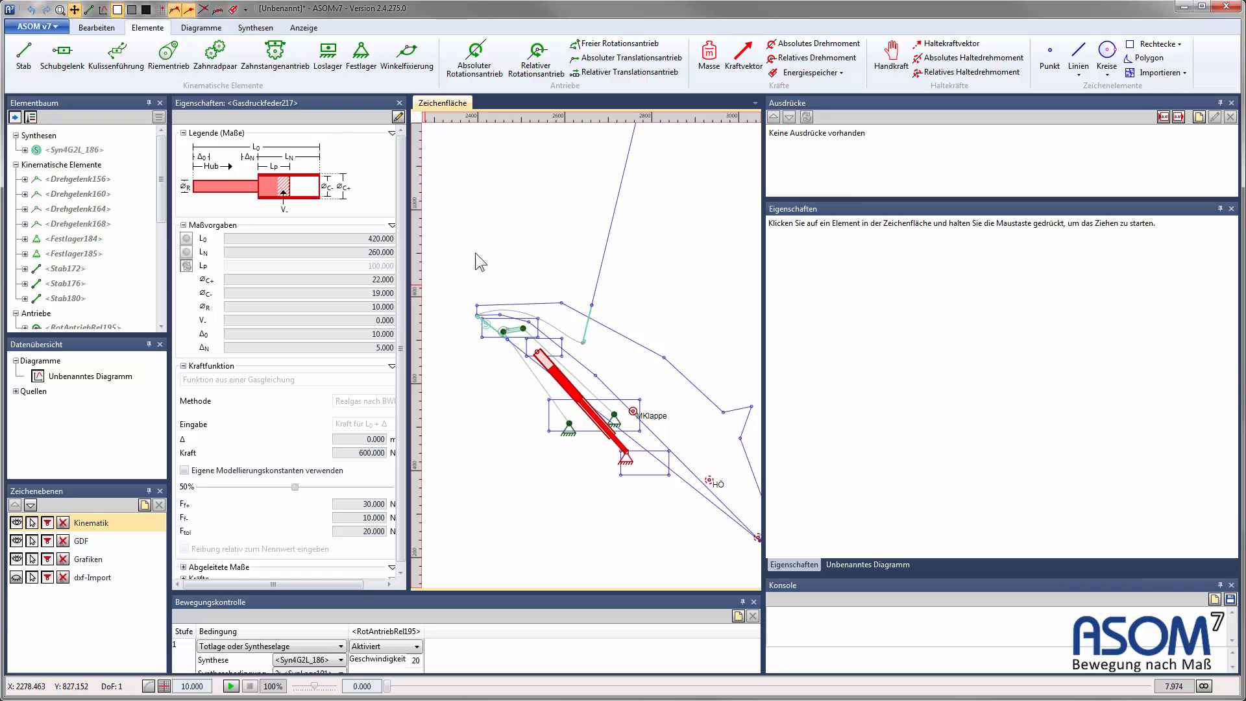
pyautogui.click(851, 559)
pyautogui.moveTo(576, 397)
pyautogui.mouseDown()
pyautogui.moveTo(586, 390)
pyautogui.moveTo(586, 409)
pyautogui.moveTo(556, 410)
pyautogui.moveTo(575, 396)
pyautogui.mouseUp()
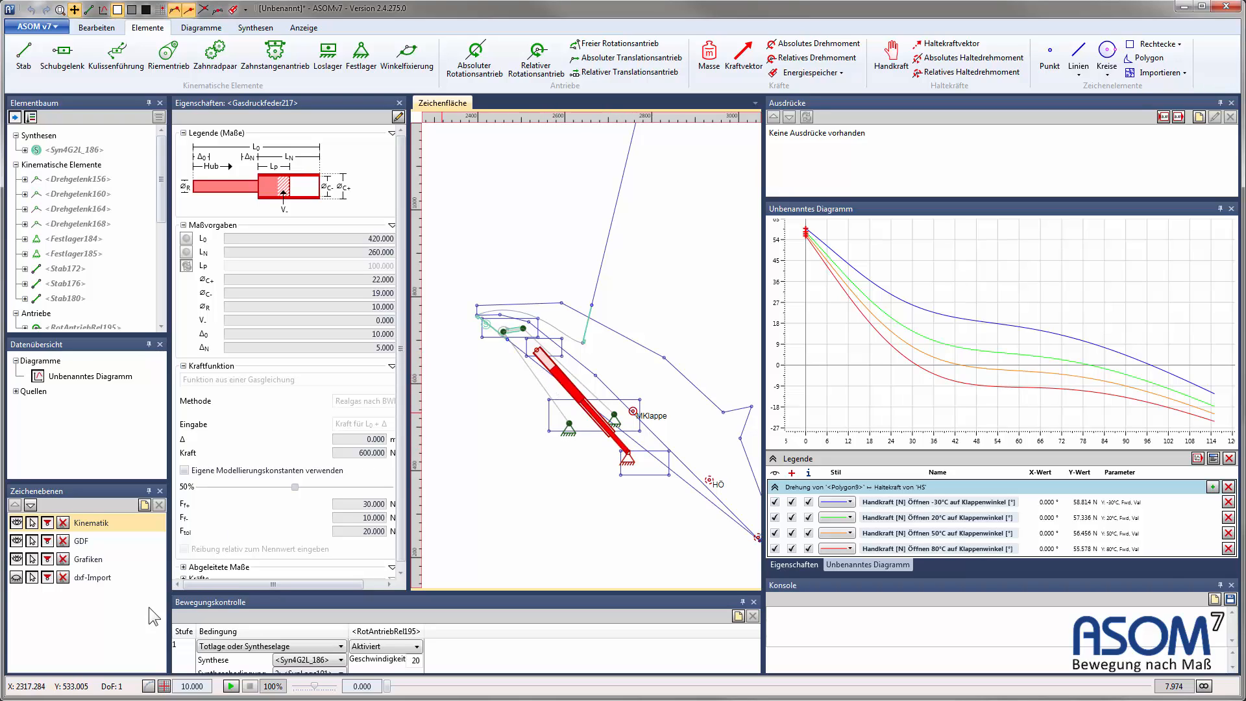
# Step: Display the end position of the Kinematik layer and fine-tune the gas spring's upper and lower attachment points within their boxes
pyautogui.click(59, 524)
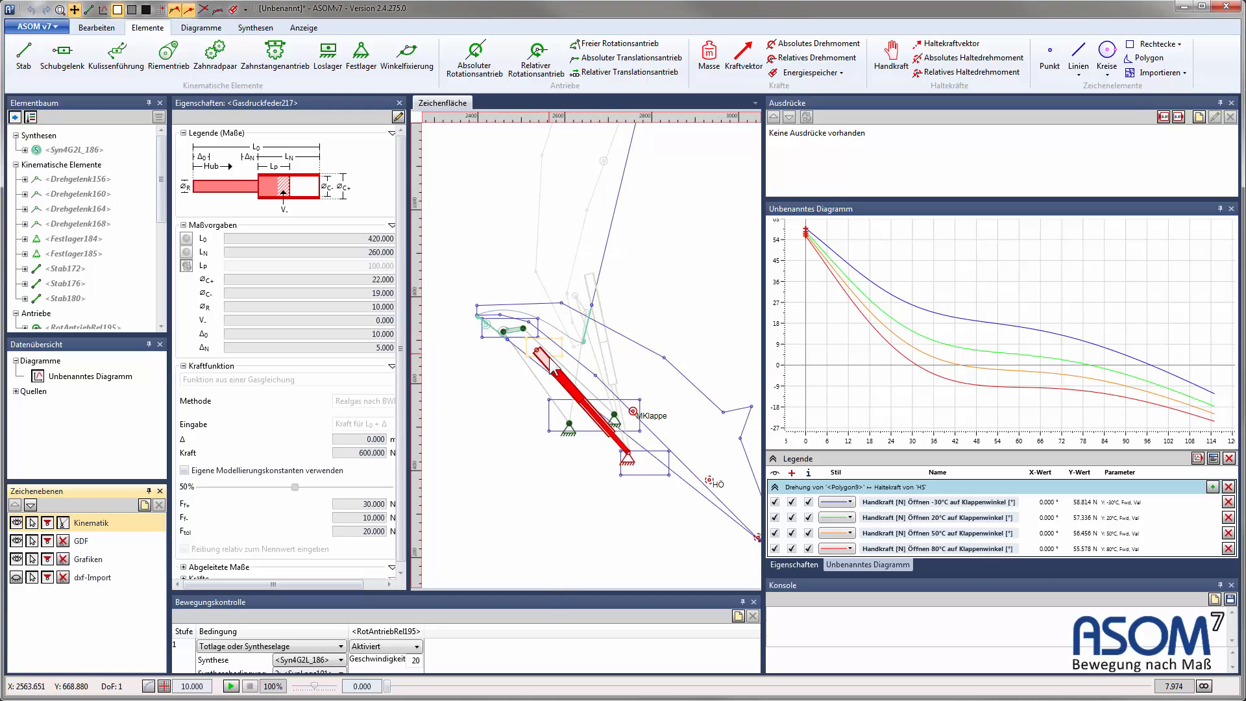
pyautogui.moveTo(558, 379)
pyautogui.mouseDown()
pyautogui.moveTo(548, 396)
pyautogui.moveTo(535, 375)
pyautogui.moveTo(555, 379)
pyautogui.moveTo(551, 391)
pyautogui.moveTo(570, 376)
pyautogui.moveTo(556, 381)
pyautogui.mouseUp()
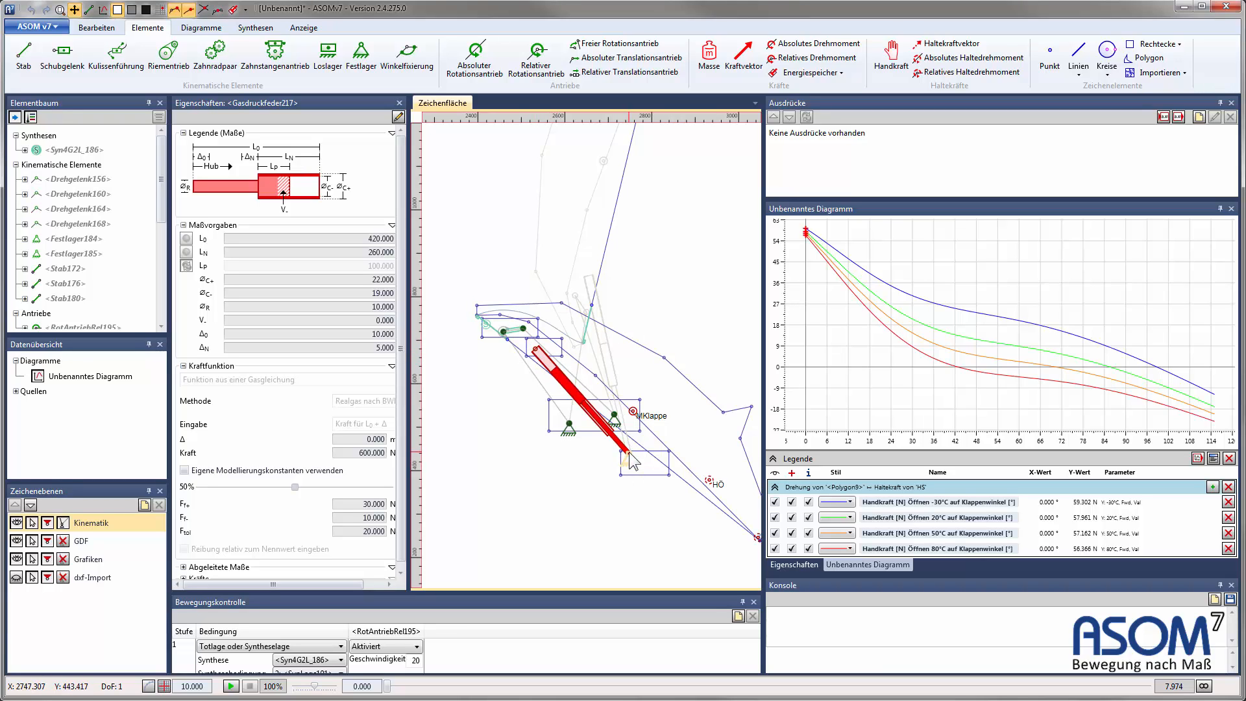
pyautogui.moveTo(578, 397); pyautogui.dragTo(578, 400)
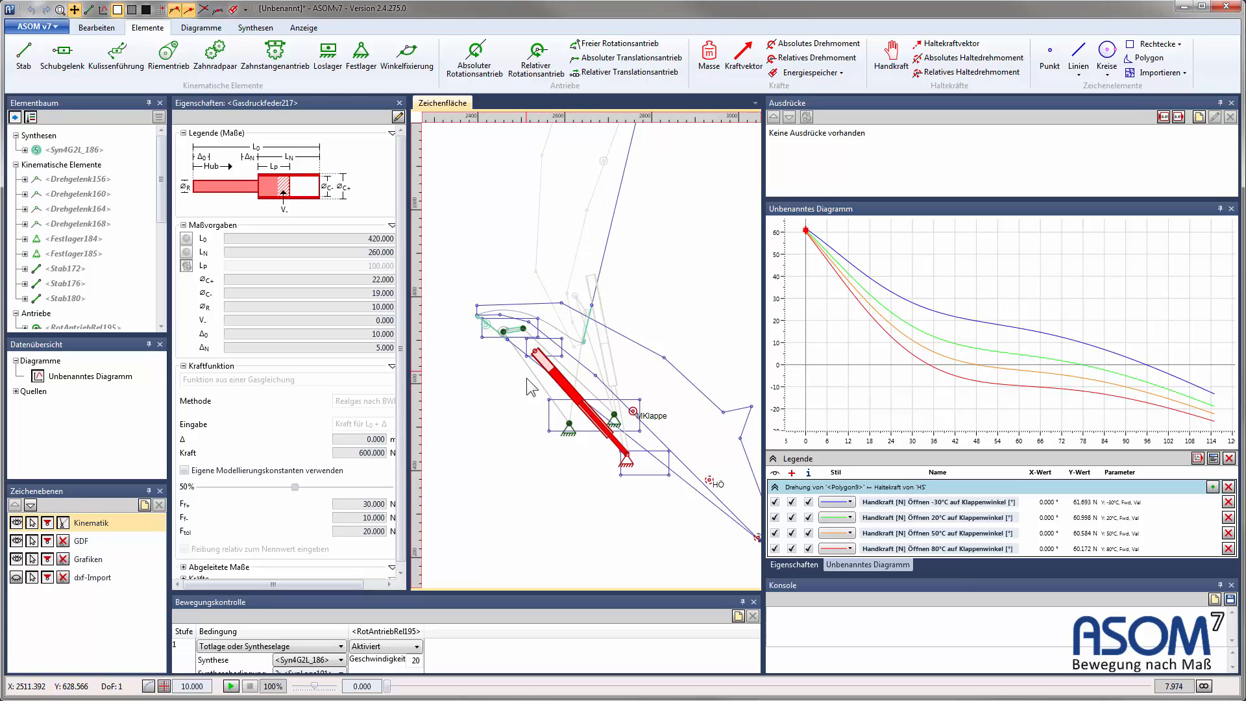
pyautogui.click(74, 10)
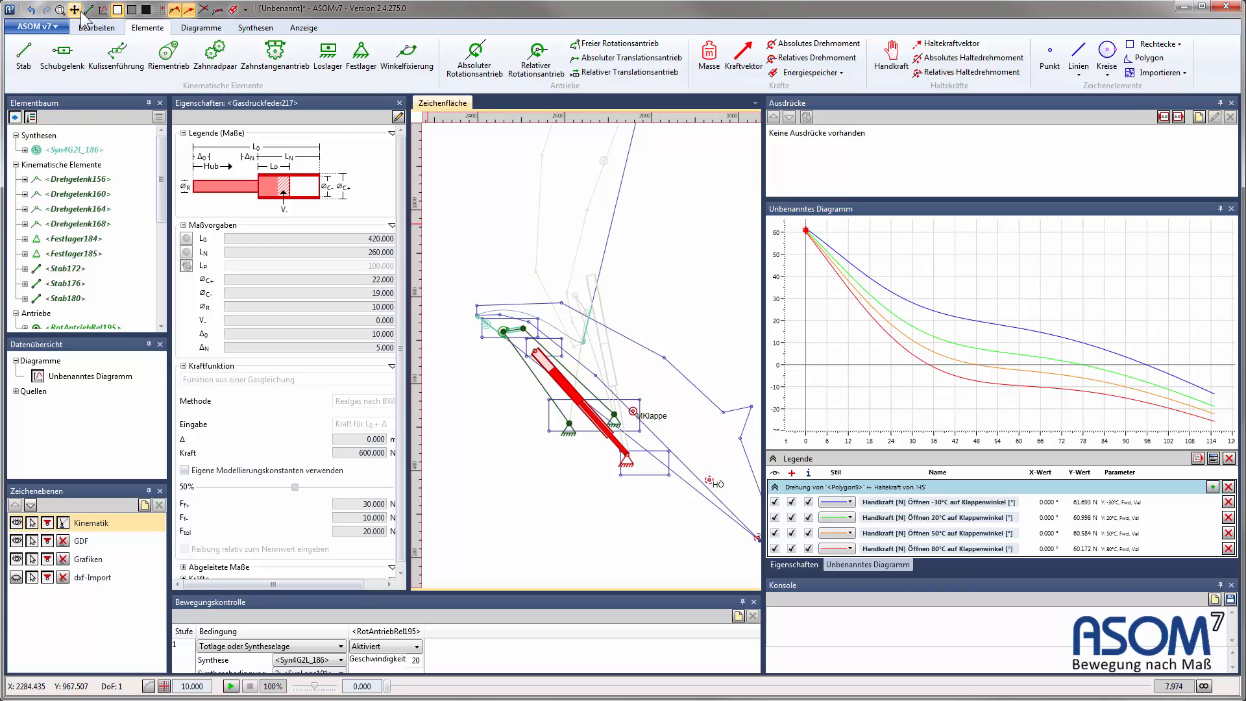
pyautogui.moveTo(534, 361); pyautogui.dragTo(550, 350)
pyautogui.moveTo(628, 453); pyautogui.dragTo(626, 457)
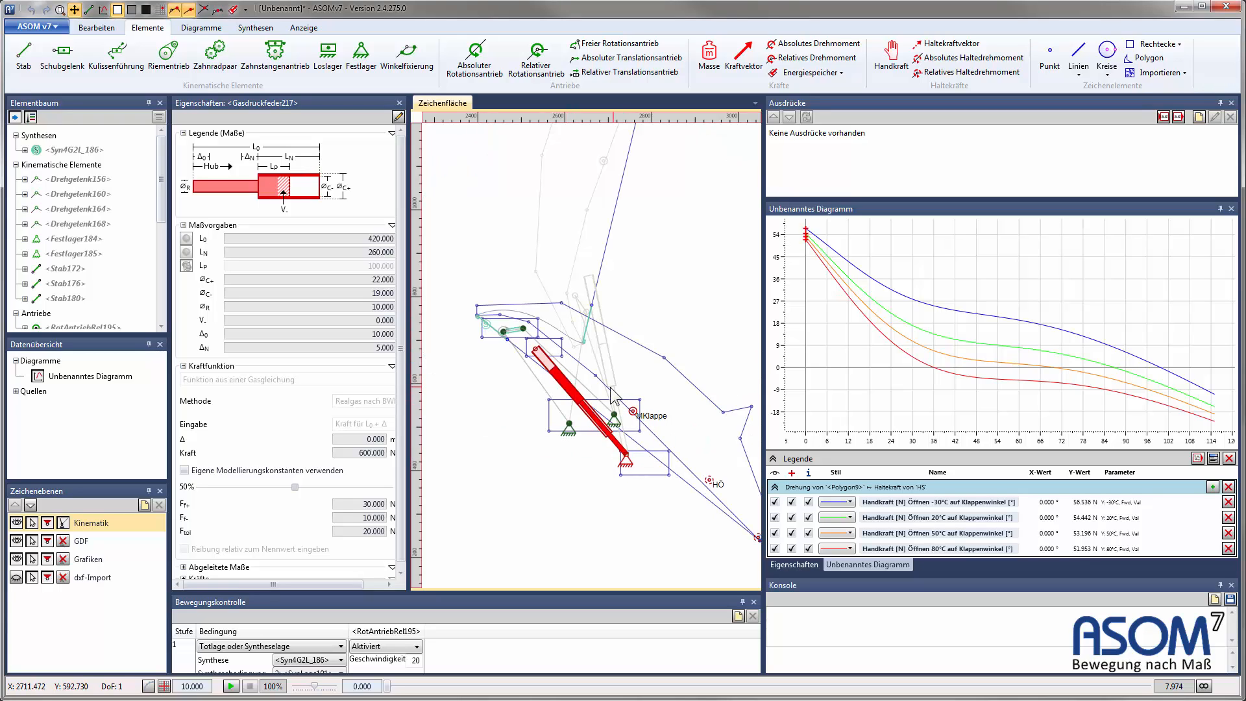
# Step: Enable Endlage editieren for the gas spring and select the spring in its open position
pyautogui.click(569, 395)
pyautogui.rightClick(566, 392)
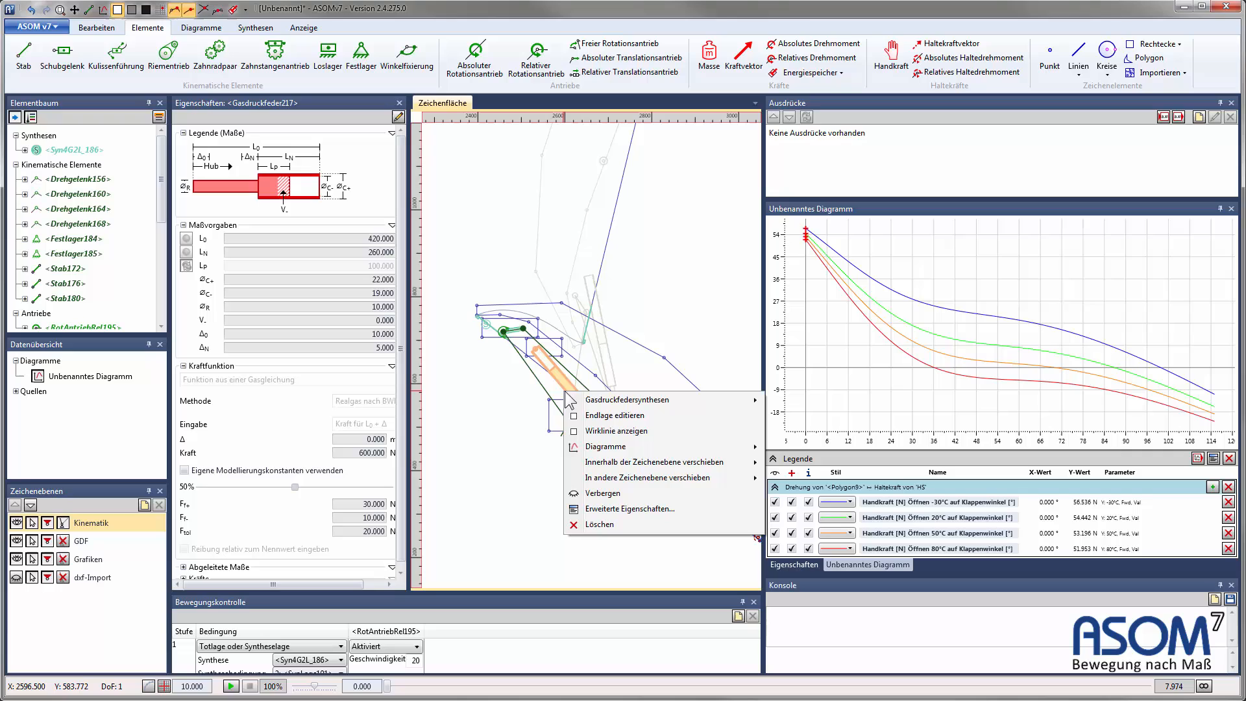
pyautogui.click(594, 423)
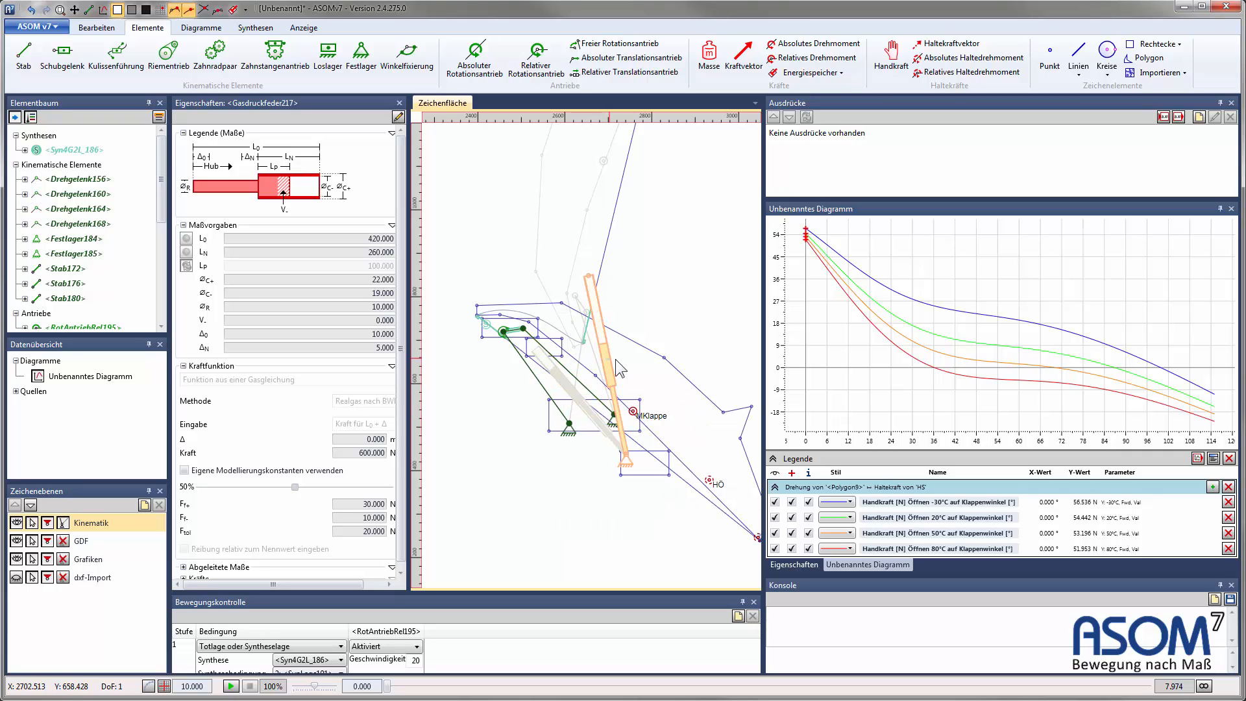
pyautogui.click(612, 368)
# Step: Shift the gas spring's attachment slightly in the open end position to tune the hand force curves
pyautogui.click(75, 9)
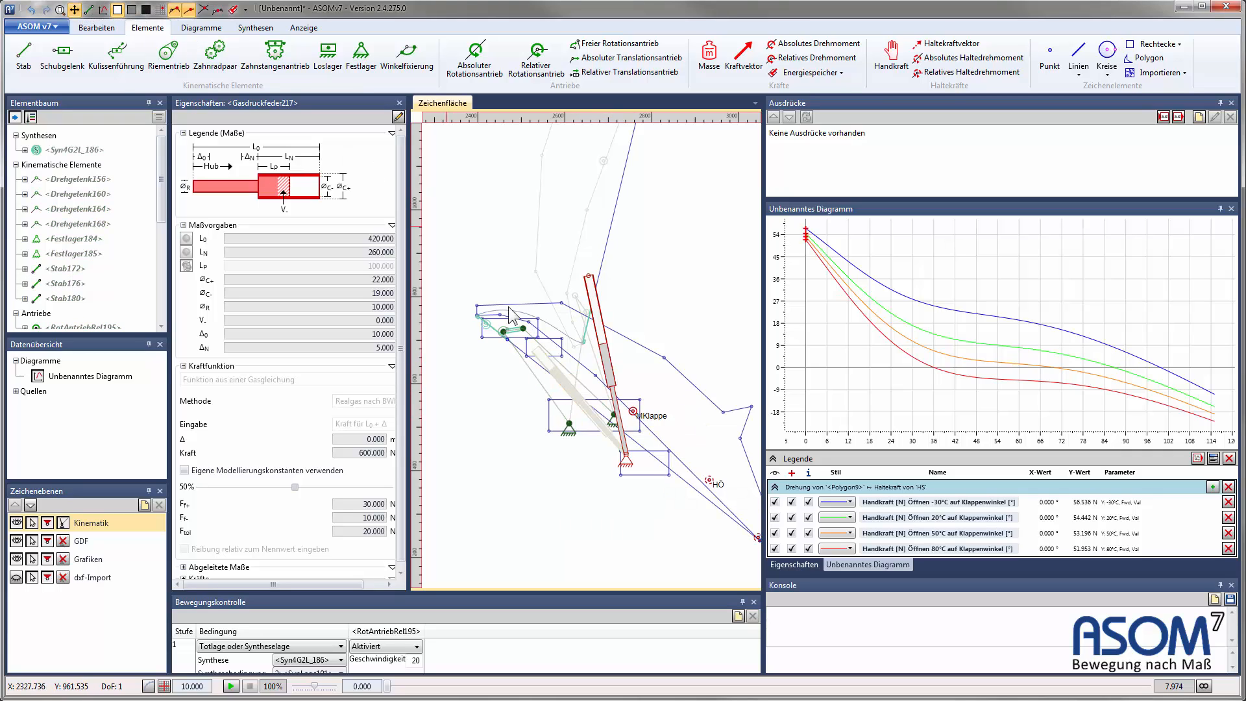
pyautogui.click(600, 348)
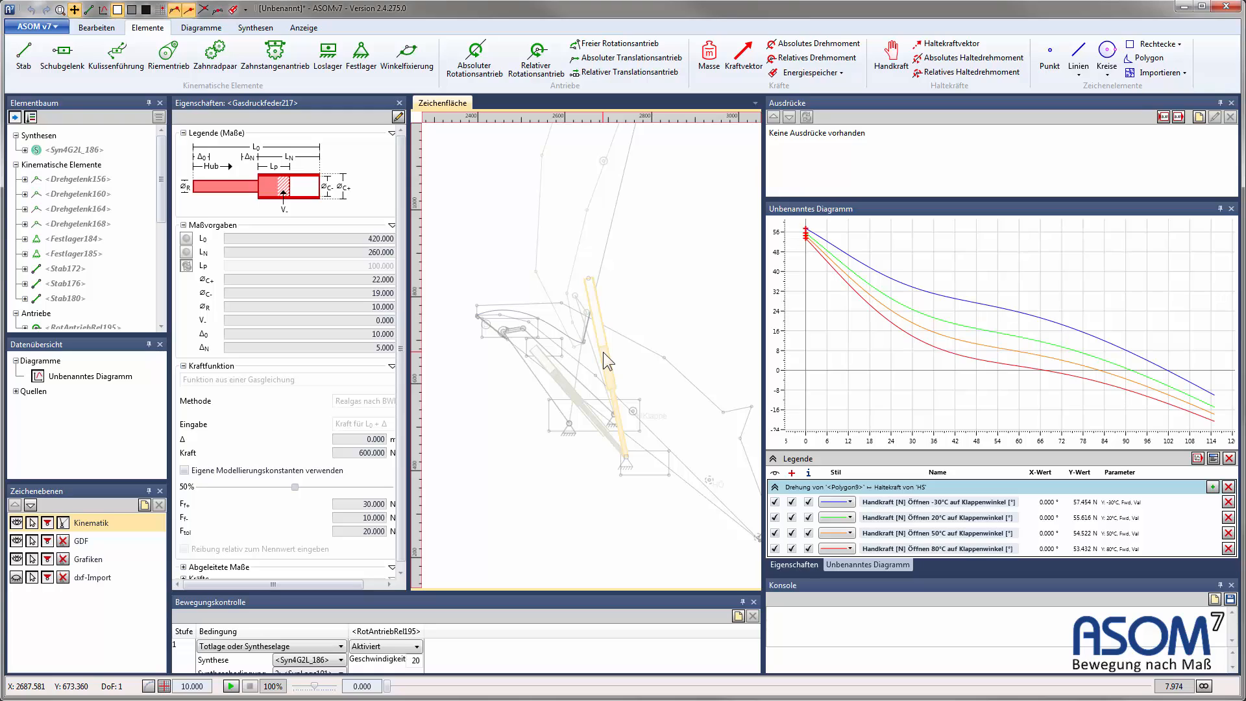
pyautogui.click(602, 351)
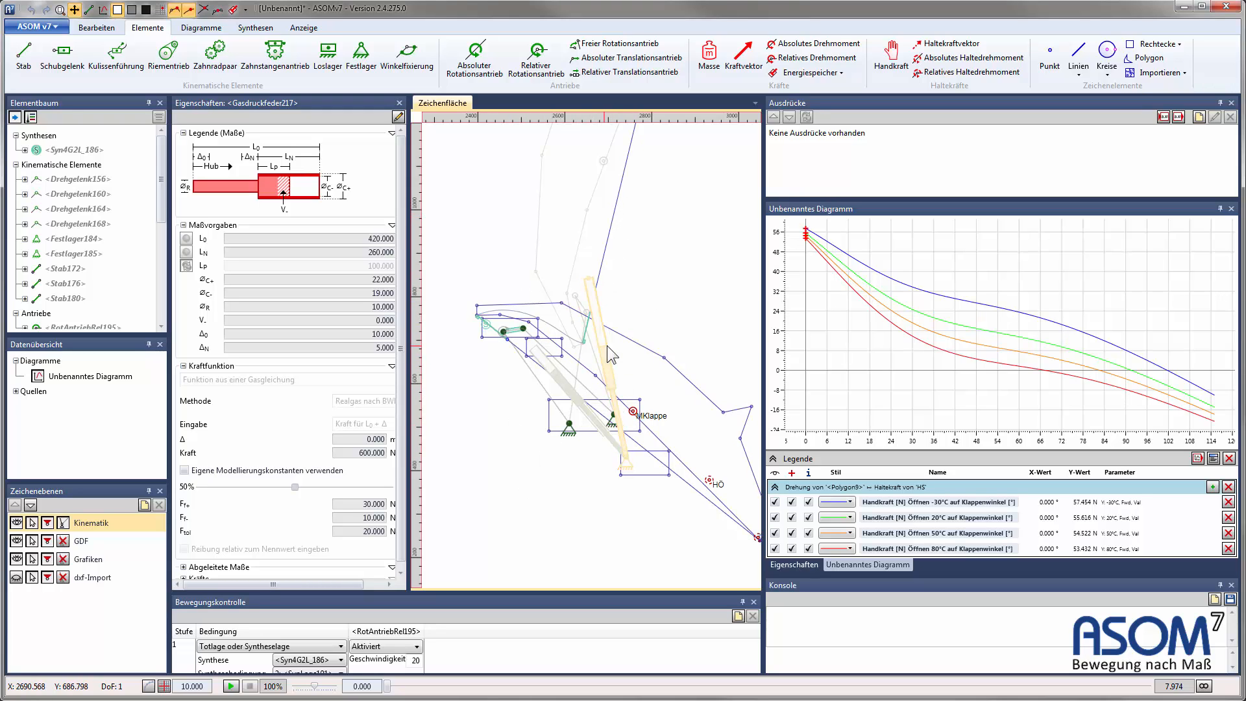
pyautogui.rightClick(554, 377)
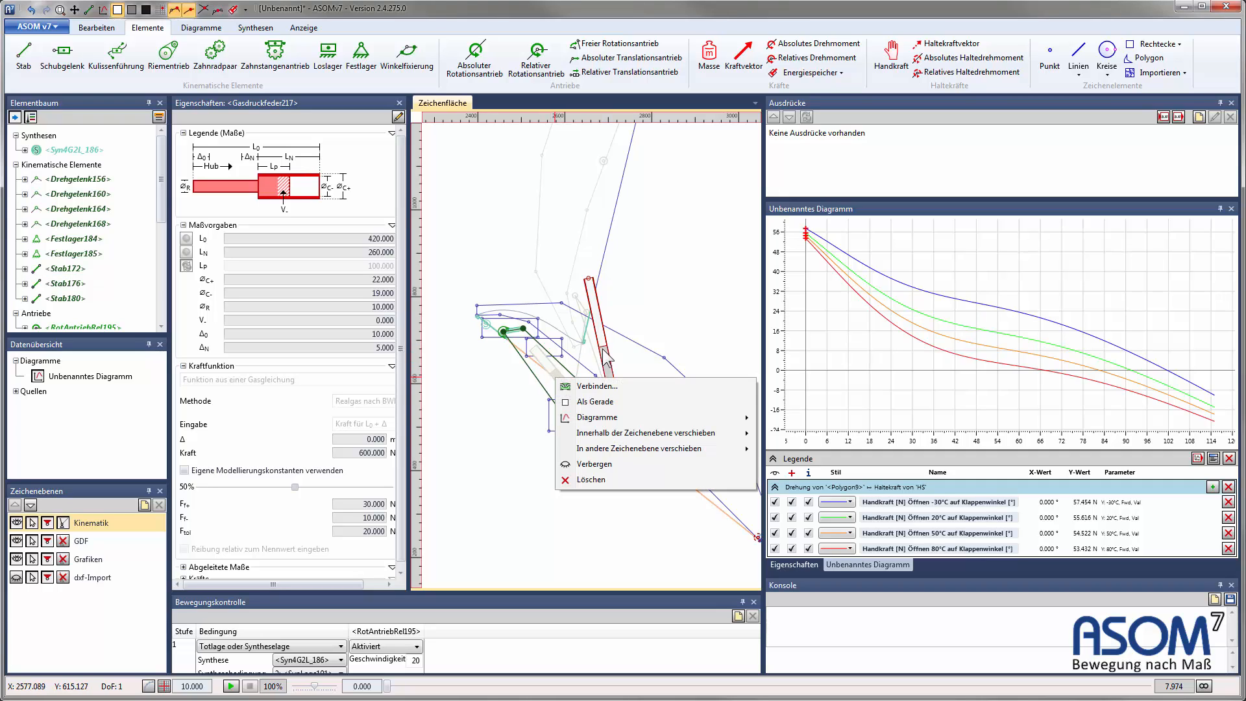
# Step: Turn off Endlage editieren for the gas spring to return to editing its closed position
pyautogui.click(638, 318)
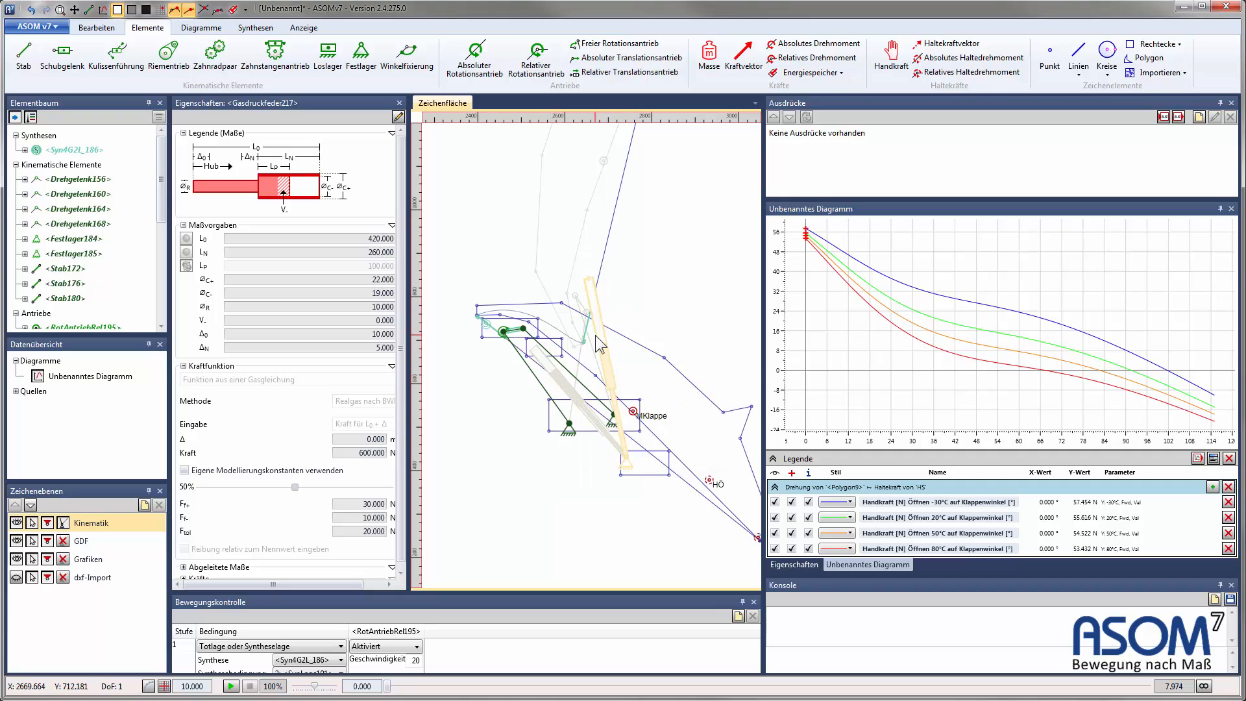
pyautogui.rightClick(601, 336)
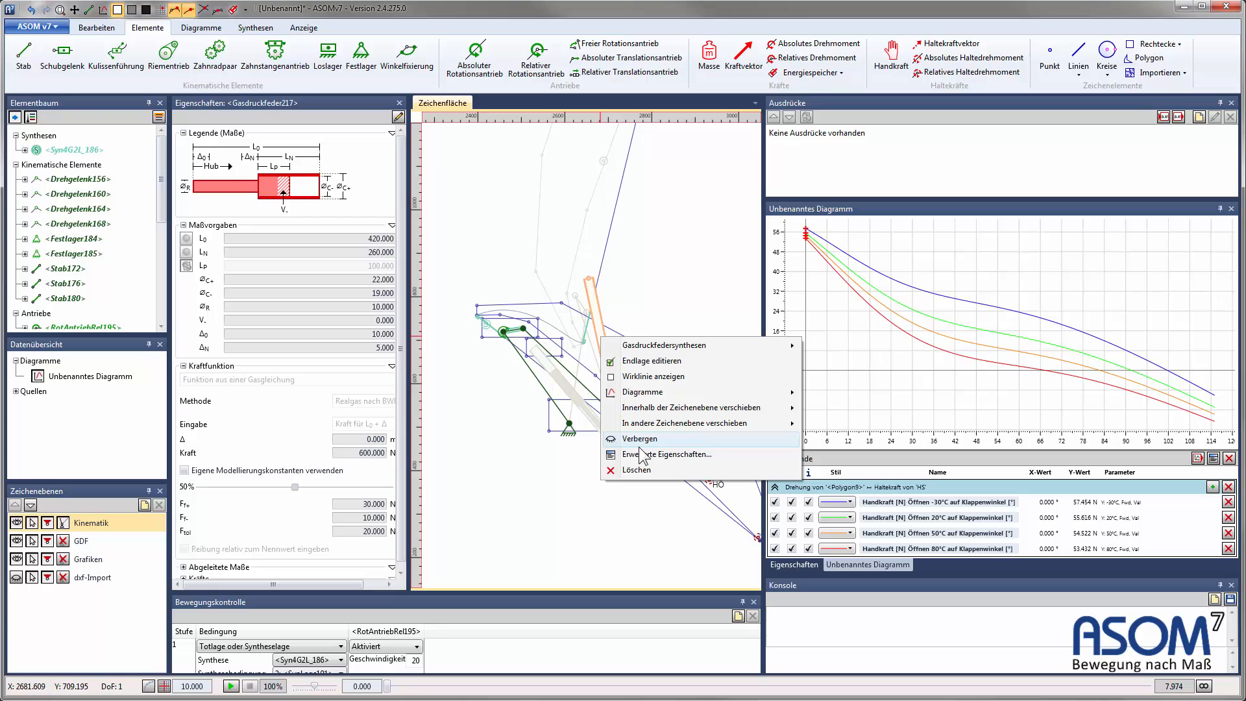
pyautogui.click(662, 376)
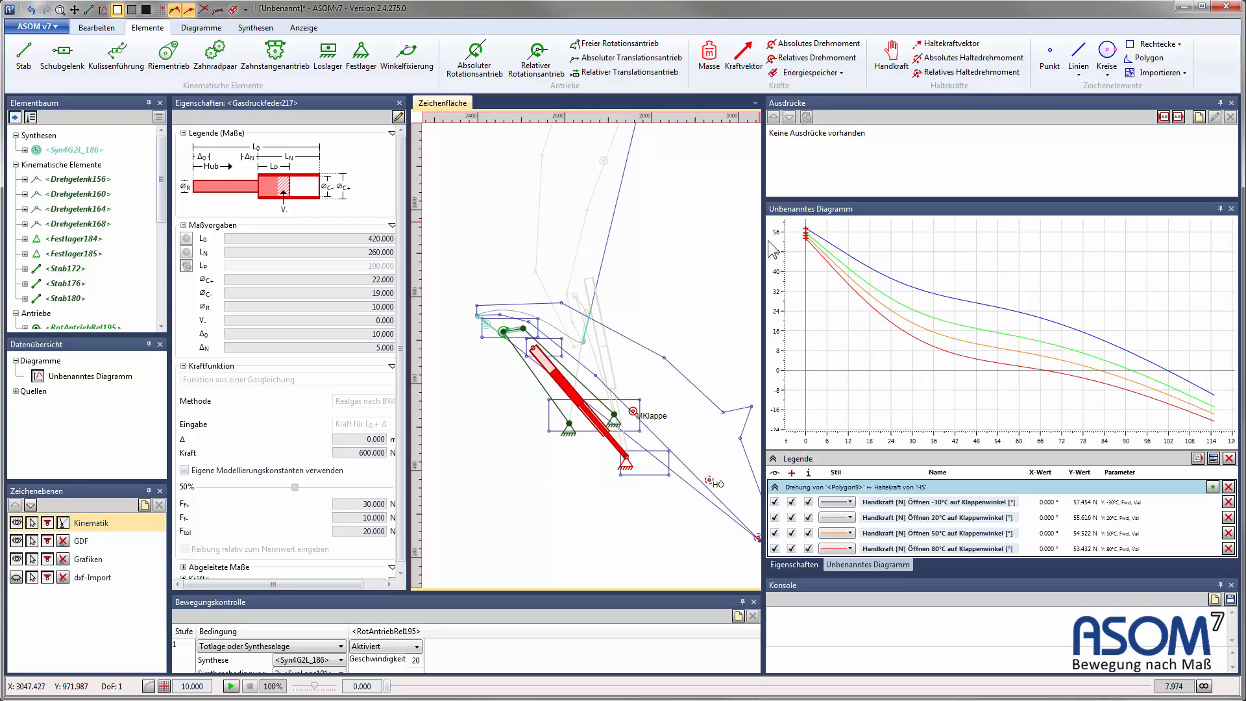
# Step: Move the mechanism to about 30° of flap opening, examine the hand forces there, and reset the motion
pyautogui.moveTo(387, 686)
pyautogui.mouseDown()
pyautogui.moveTo(915, 685)
pyautogui.moveTo(387, 686)
pyautogui.mouseUp()
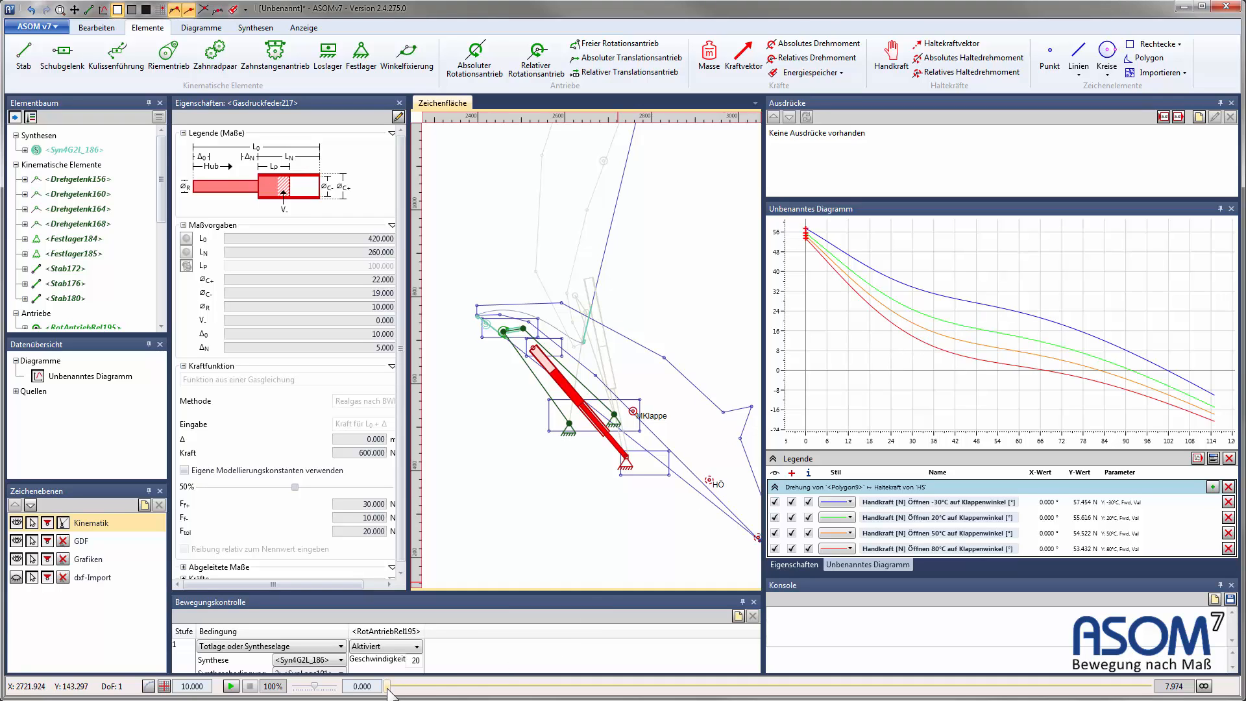
pyautogui.moveTo(388, 689); pyautogui.dragTo(651, 689)
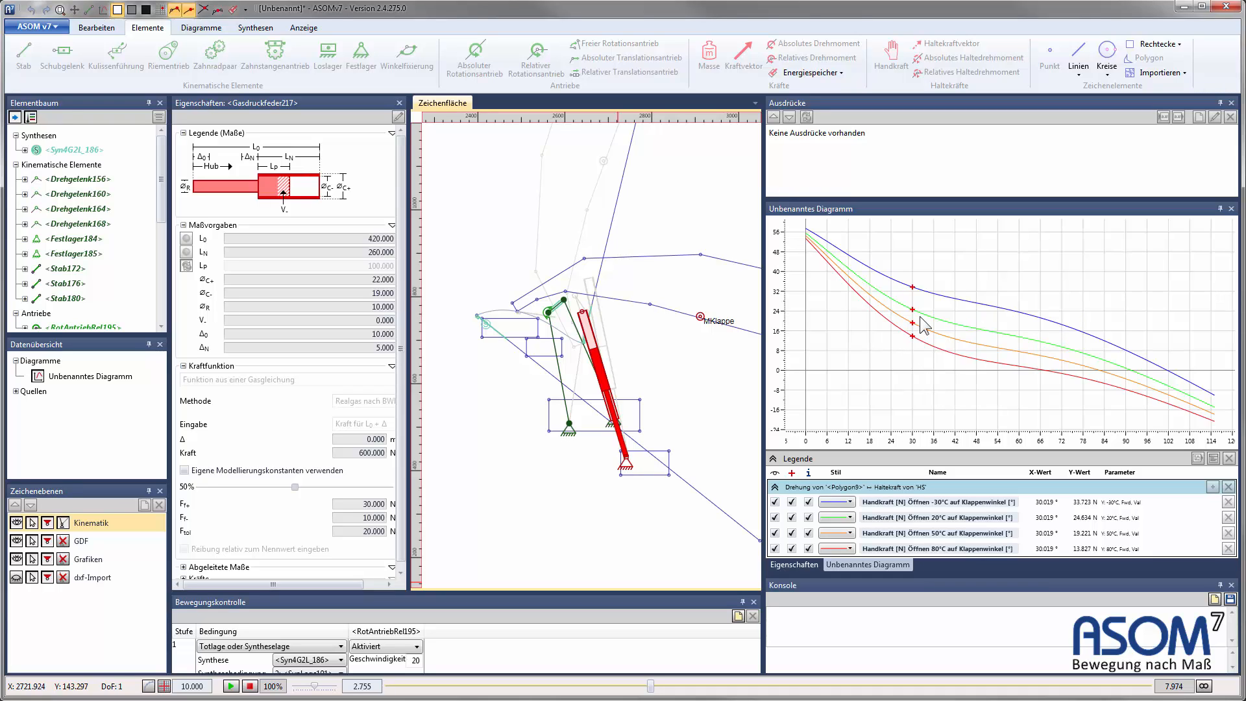
pyautogui.moveTo(912, 308)
pyautogui.click(250, 687)
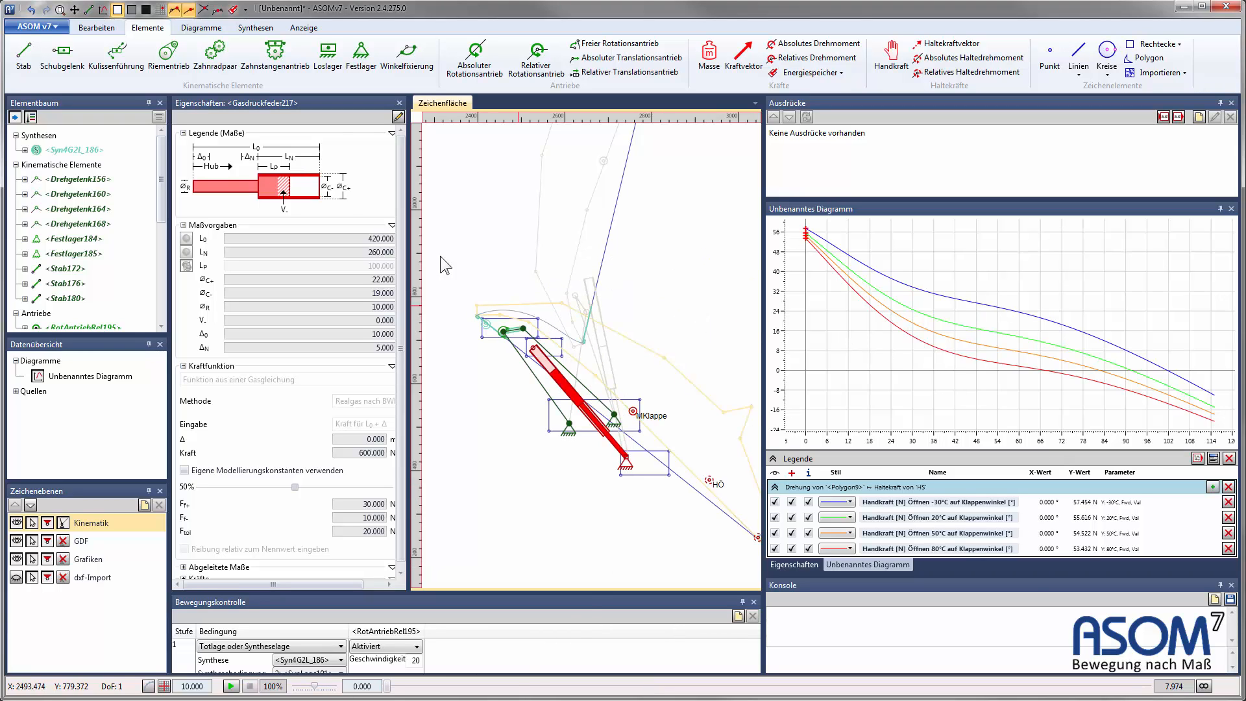
# Step: Start a Kräftesynthese and add the gas spring with its Realgas-Funktion as the used force
pyautogui.click(314, 26)
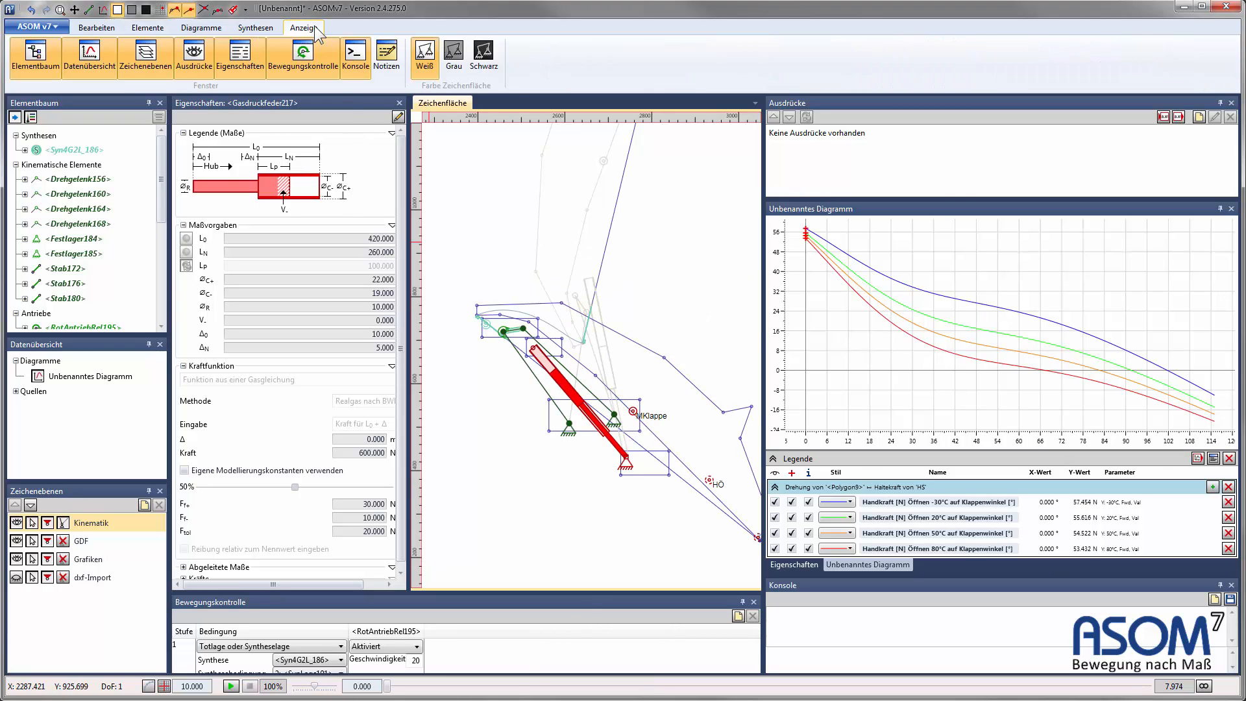
pyautogui.click(260, 29)
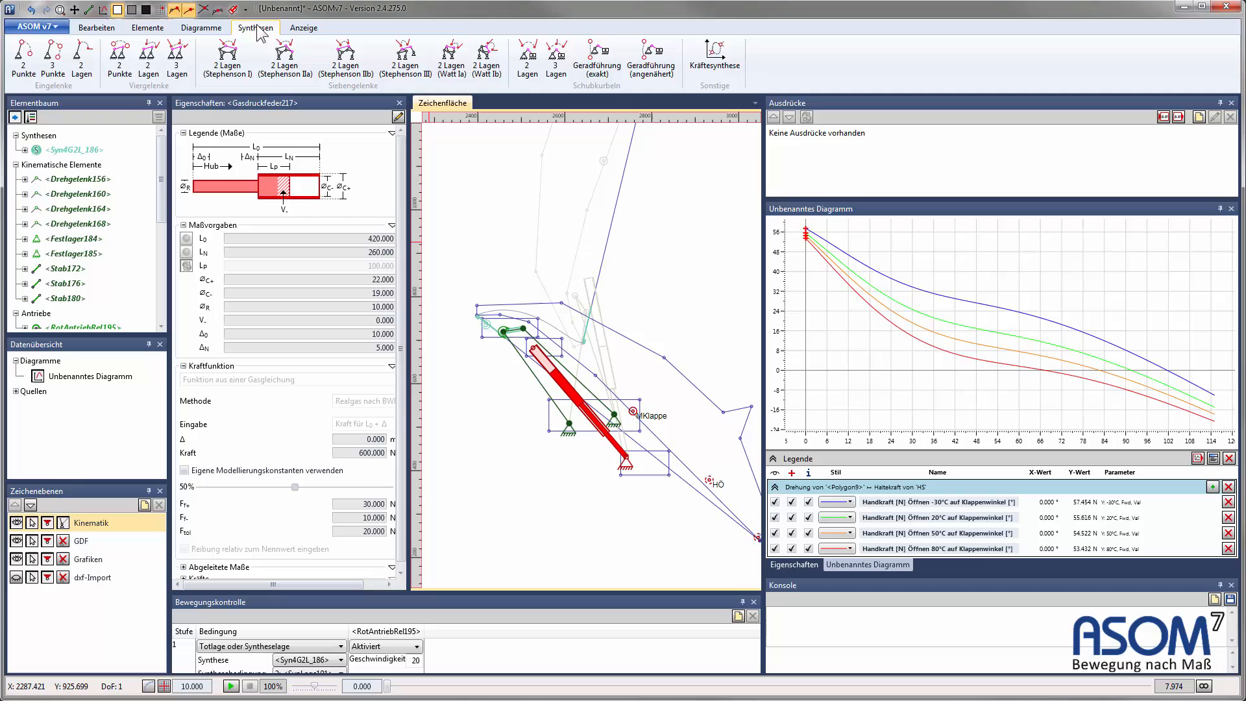
pyautogui.click(716, 58)
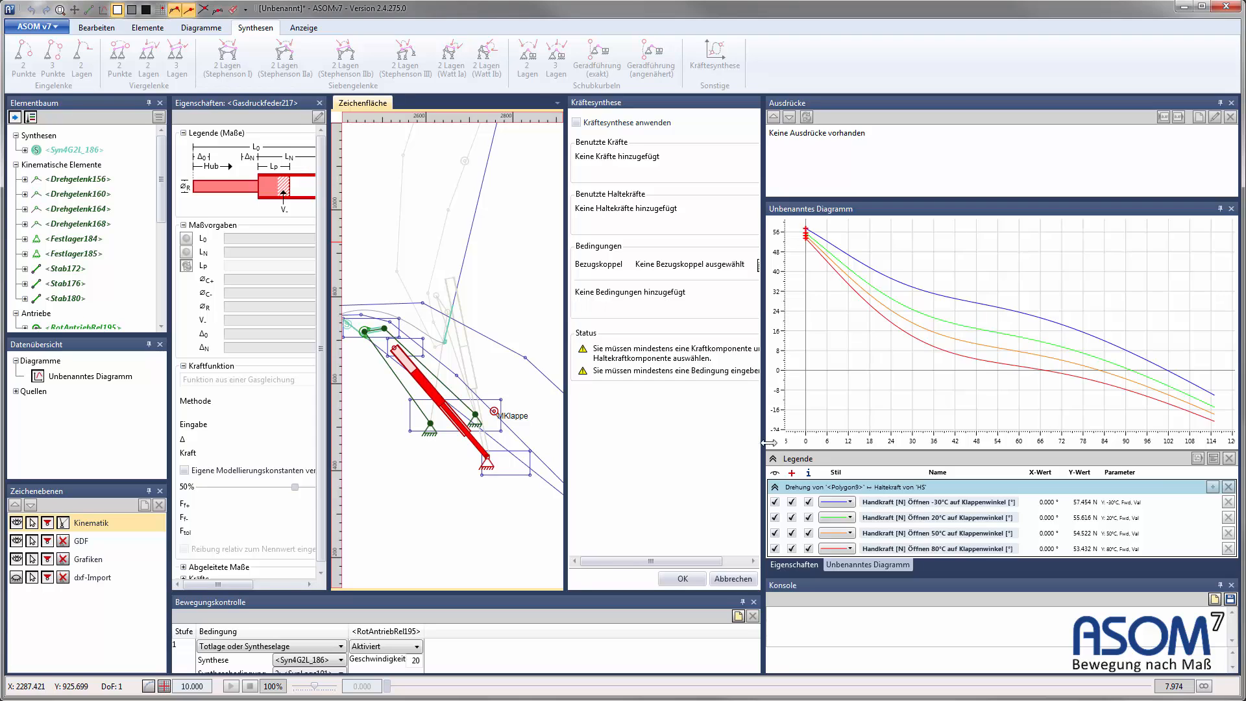
pyautogui.moveTo(763, 457); pyautogui.dragTo(917, 462)
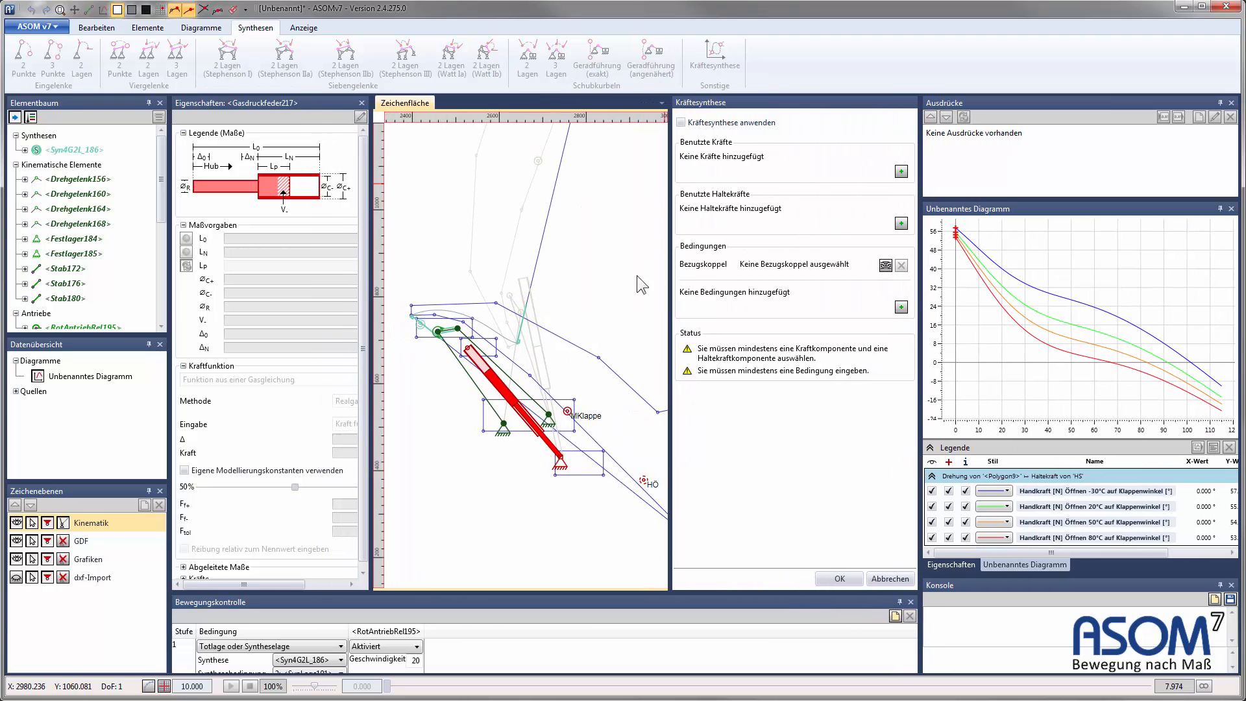
pyautogui.scroll(-1, 584, 311)
pyautogui.moveTo(584, 310); pyautogui.dragTo(546, 279, button='middle')
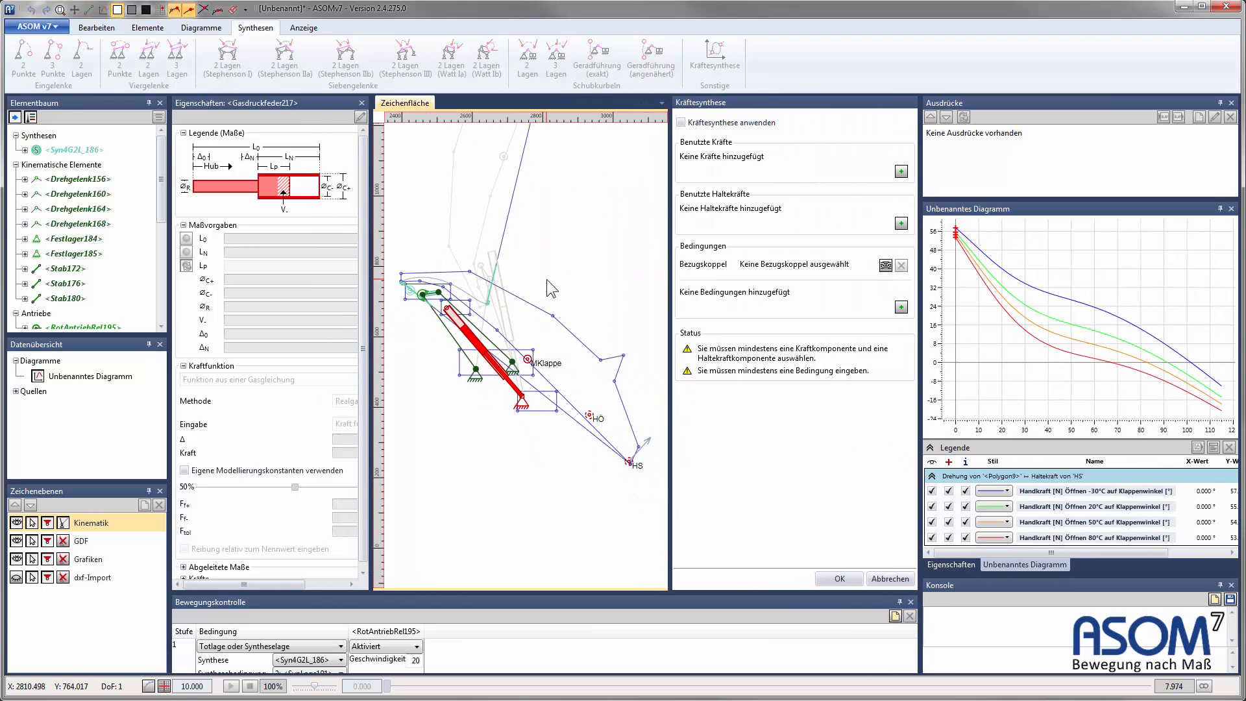
pyautogui.click(902, 172)
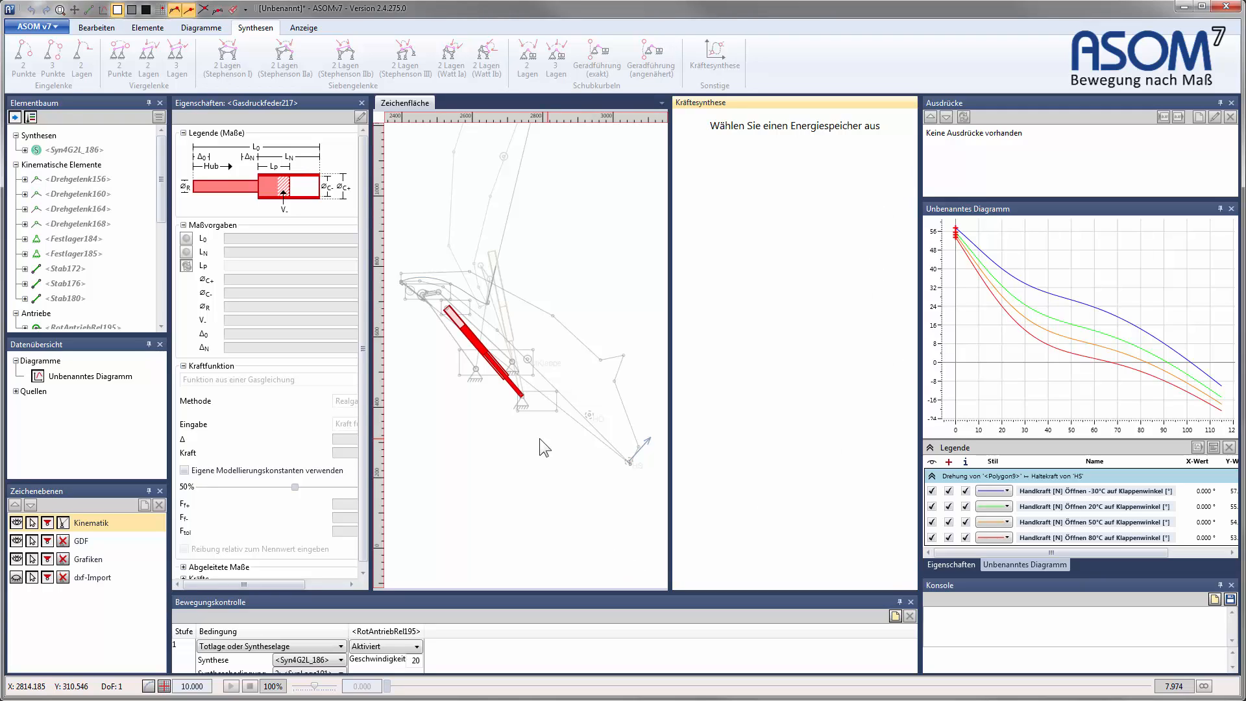
pyautogui.click(477, 344)
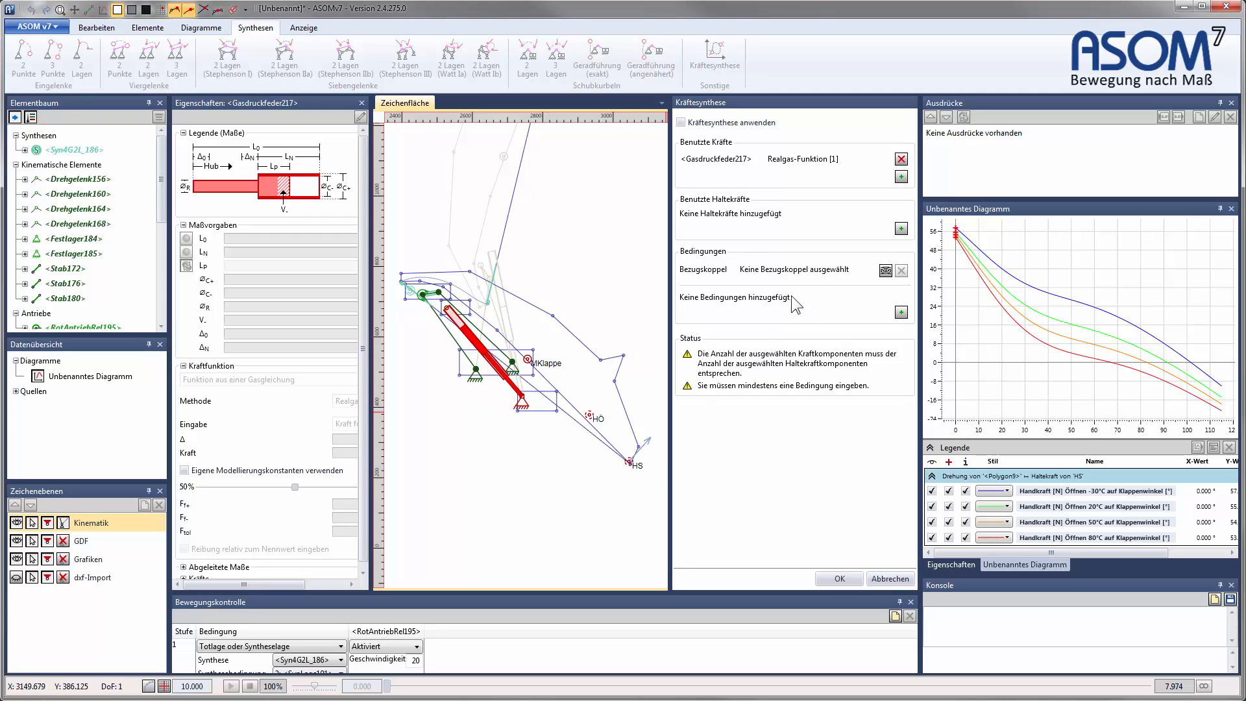
# Step: Add hand force HS as the used Haltekraft and choose the four-bar's coupler Stab180 as Bezugskoppel
pyautogui.click(900, 229)
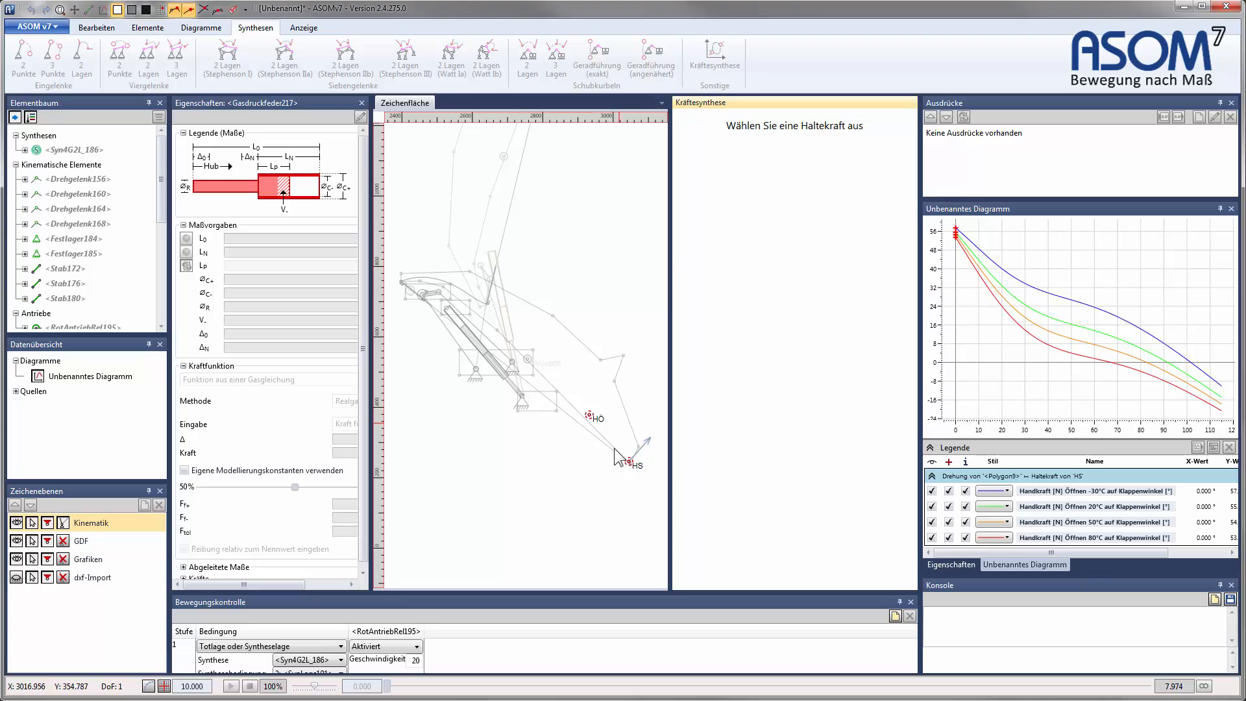
pyautogui.click(629, 462)
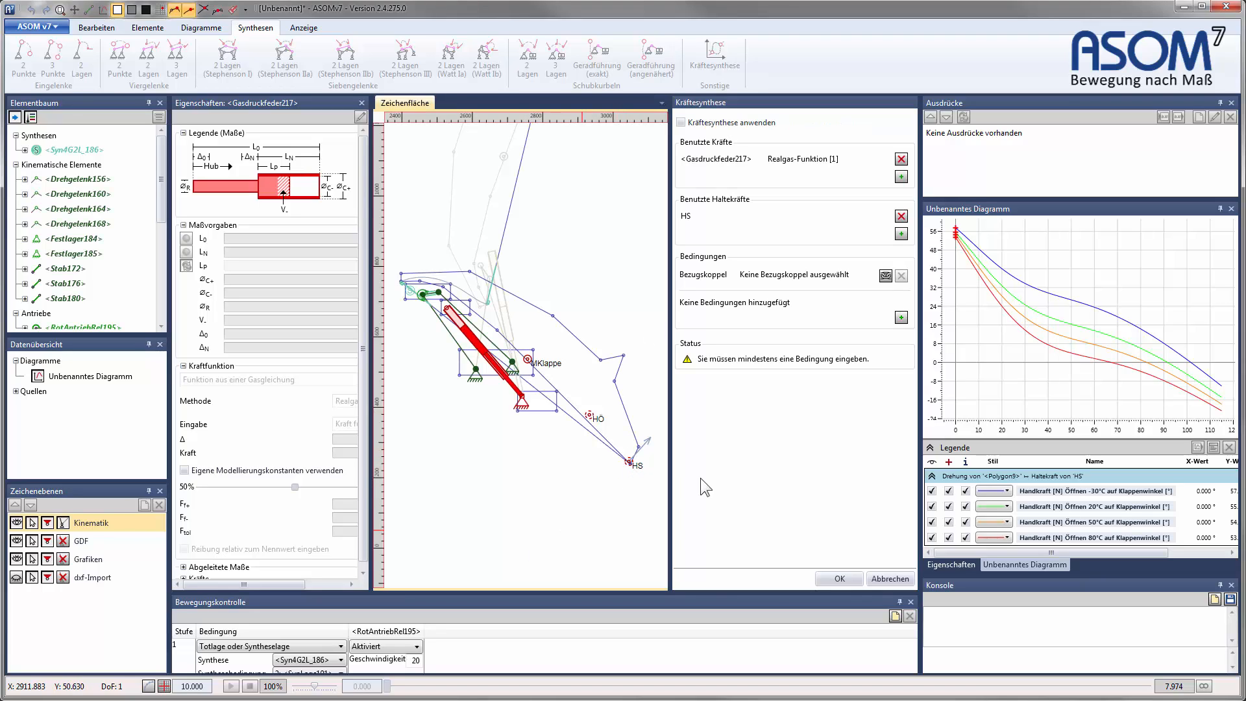
pyautogui.click(885, 276)
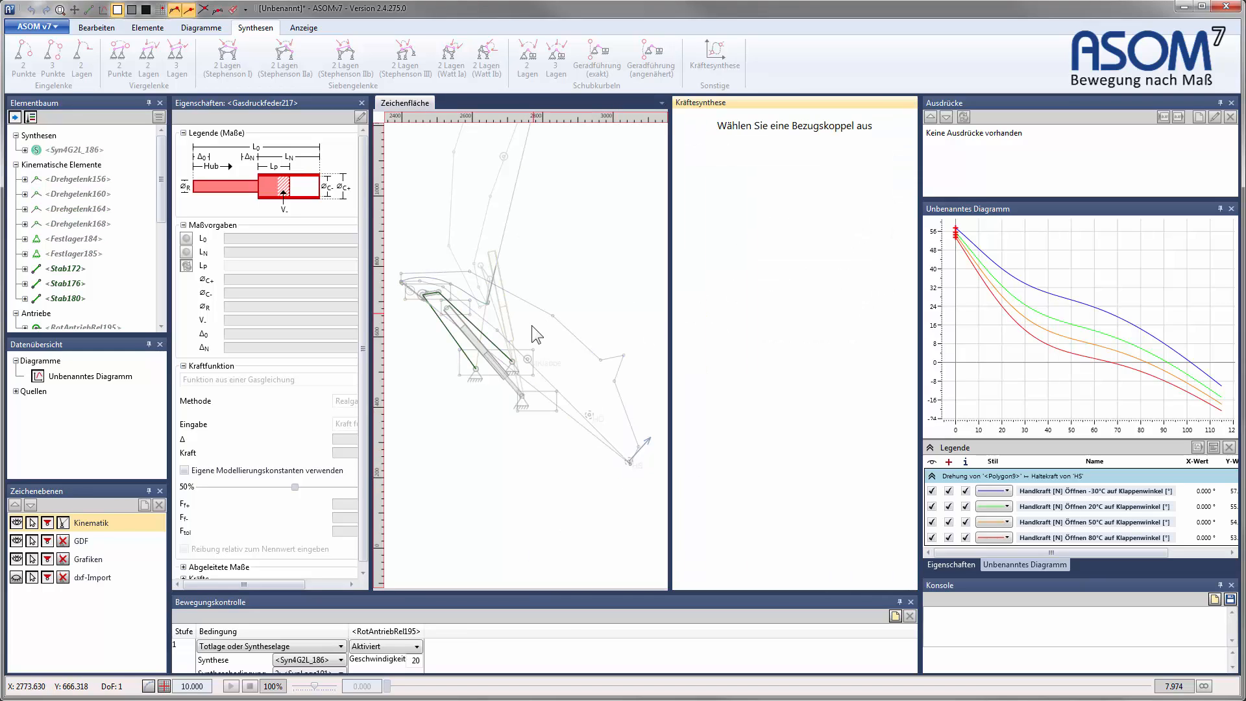
pyautogui.click(432, 296)
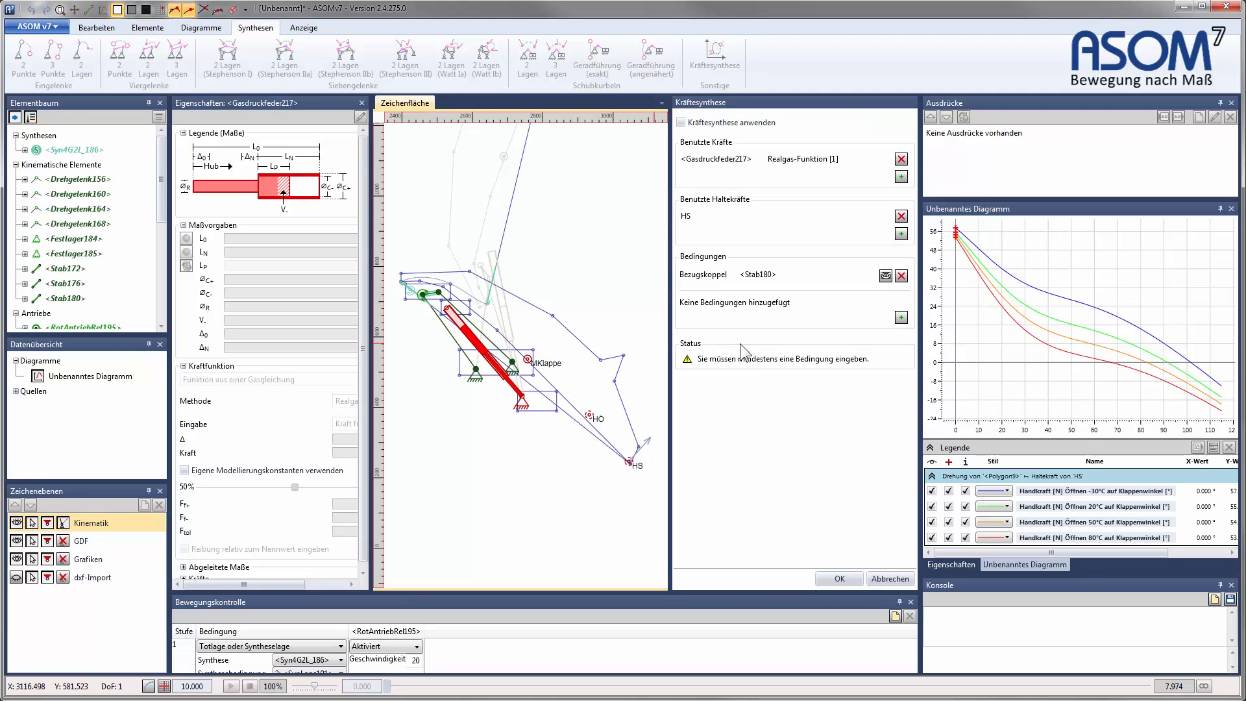
# Step: Add a condition of 0 N for HS at a 30° angle and 20 °C, and apply the force synthesis
pyautogui.click(901, 318)
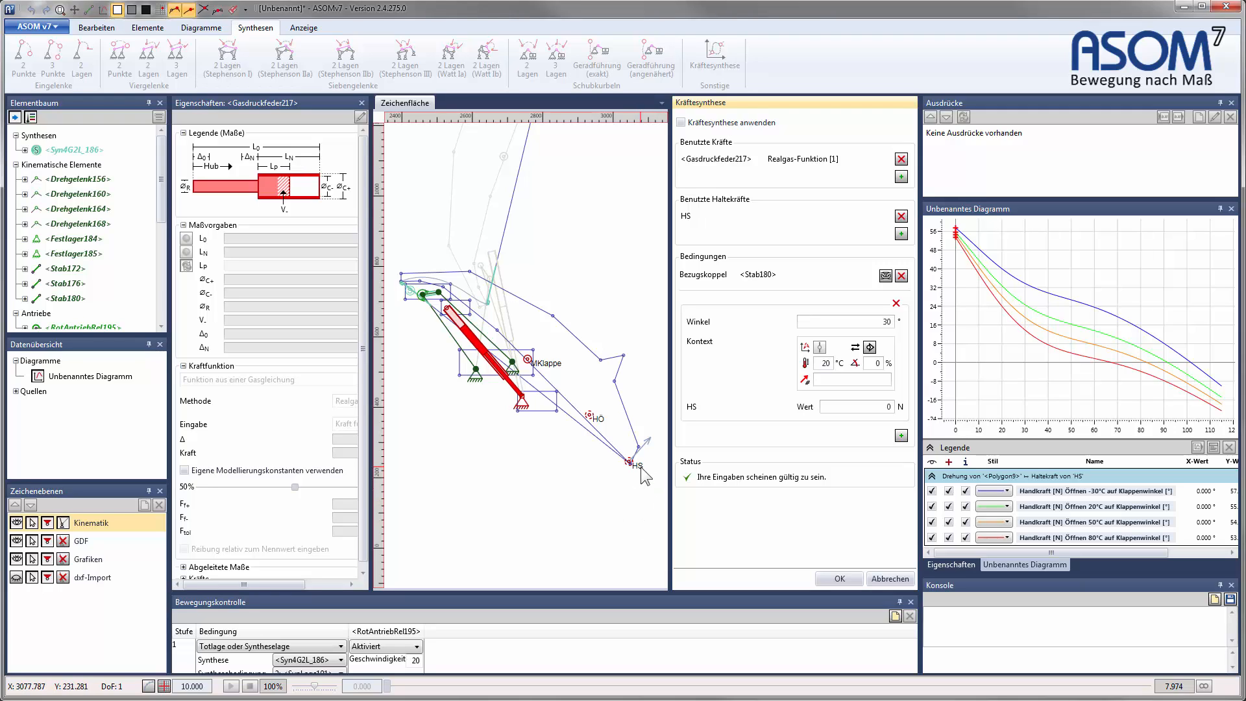
pyautogui.click(844, 578)
pyautogui.click(715, 73)
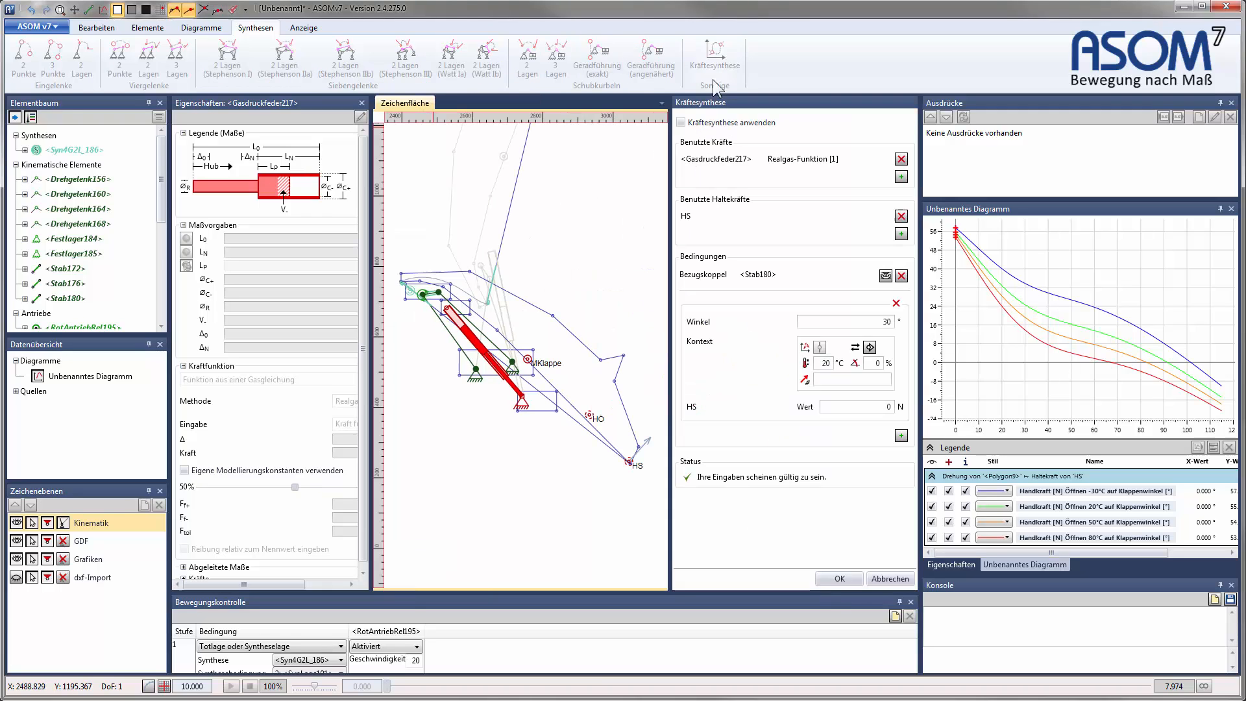
pyautogui.click(680, 122)
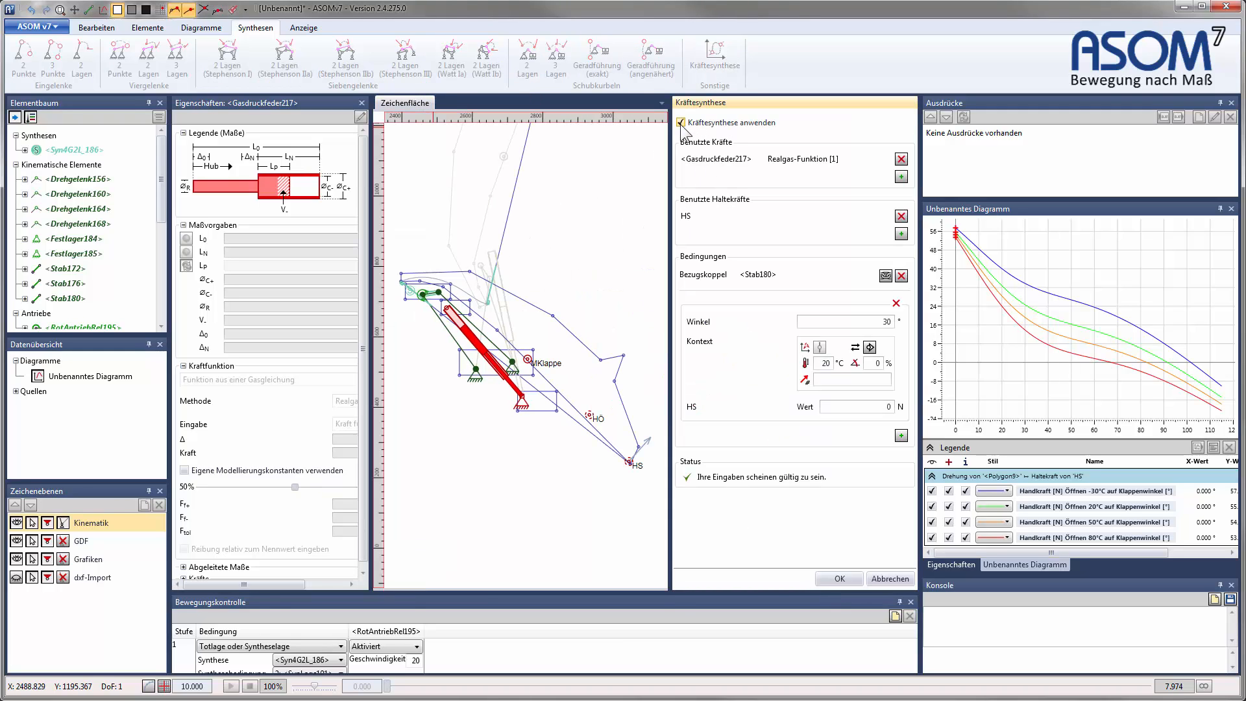
pyautogui.click(837, 579)
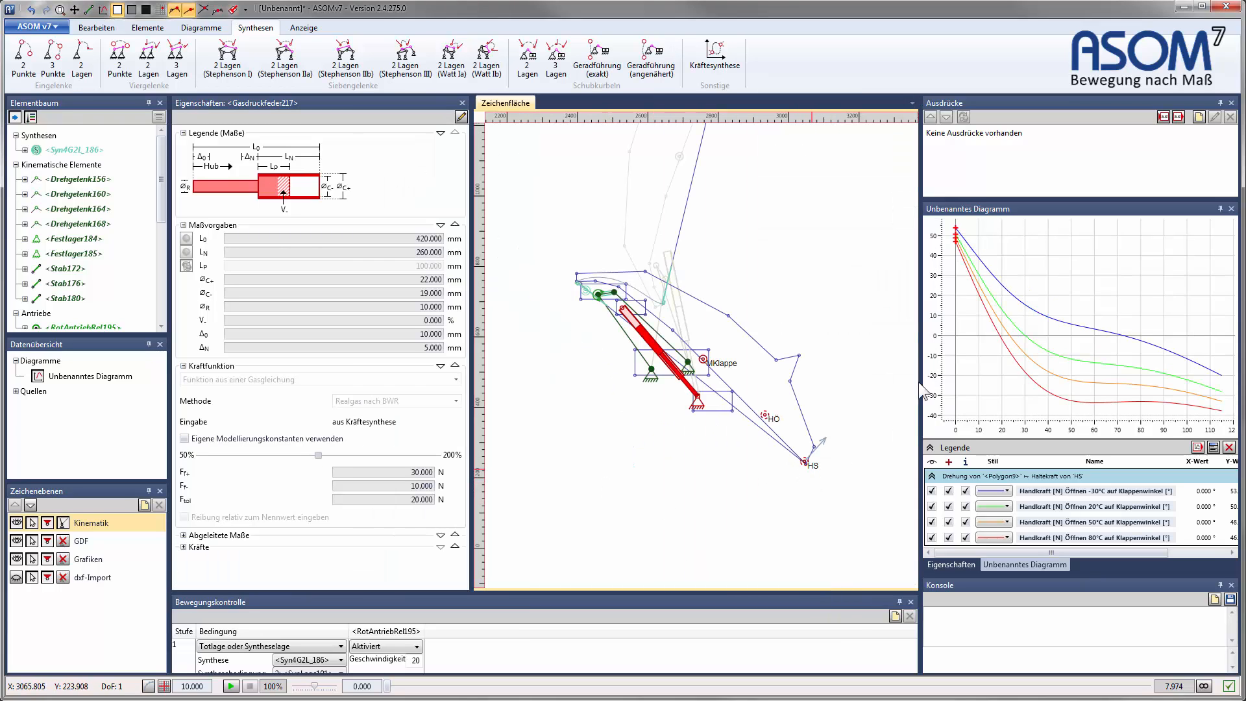
# Step: Enlarge the hand force diagram and check the 20 °C curve's value at about 30° flap angle
pyautogui.moveTo(1025, 335)
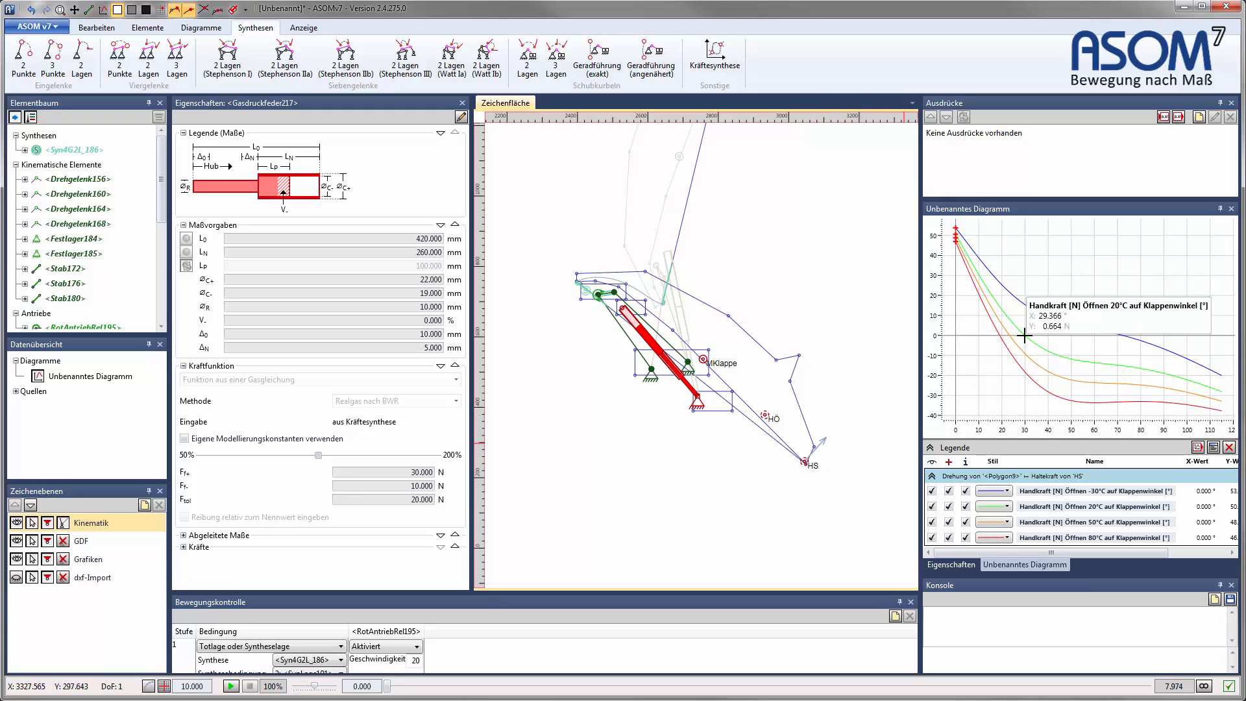
pyautogui.moveTo(922, 356); pyautogui.dragTo(808, 357)
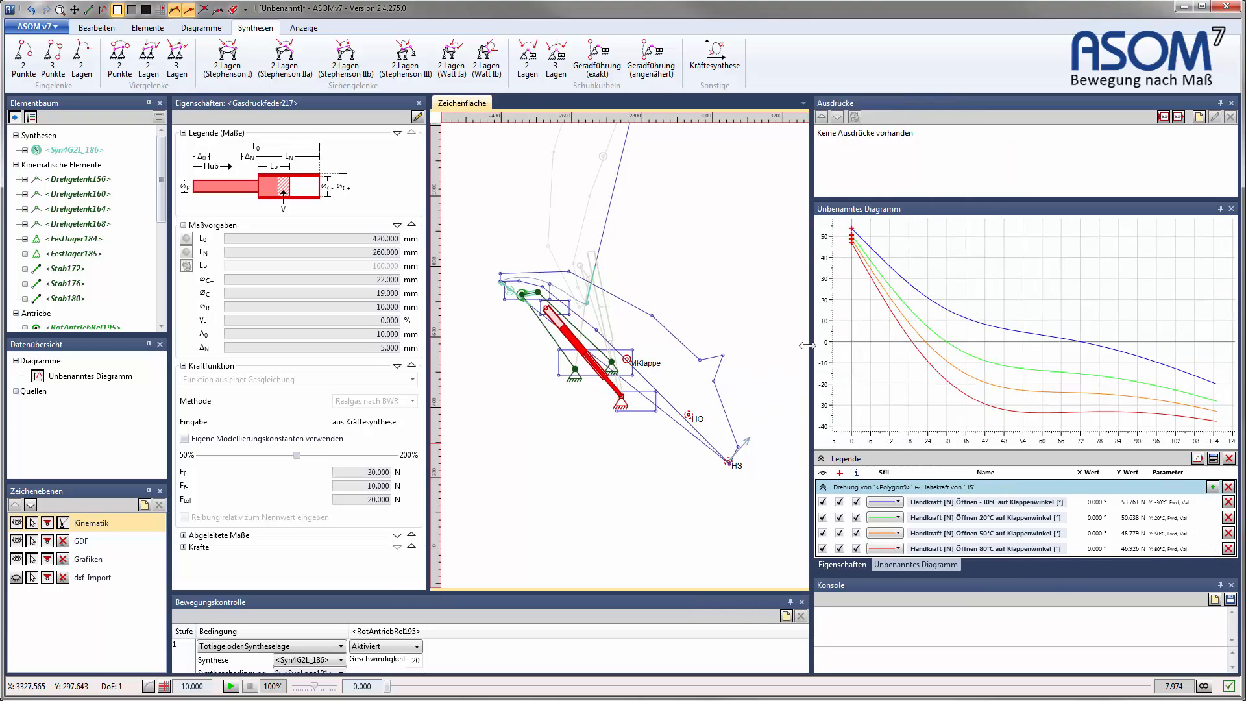
pyautogui.moveTo(944, 342)
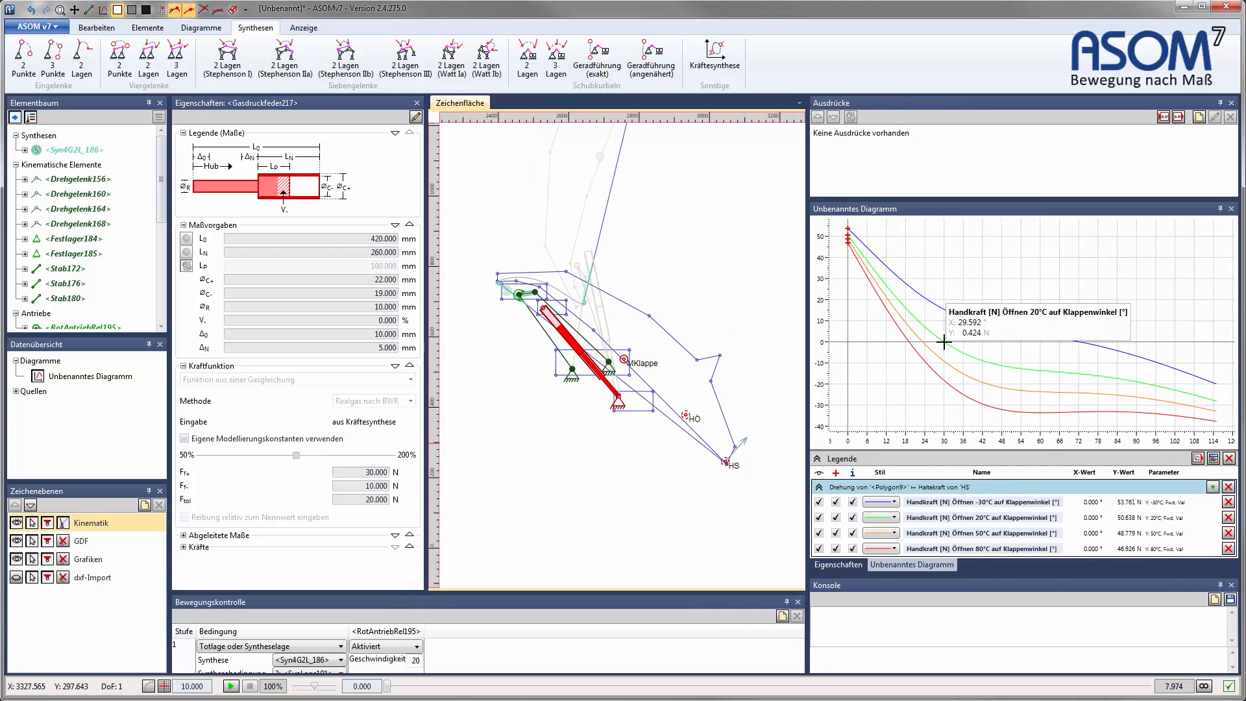
pyautogui.moveTo(388, 686); pyautogui.dragTo(325, 691)
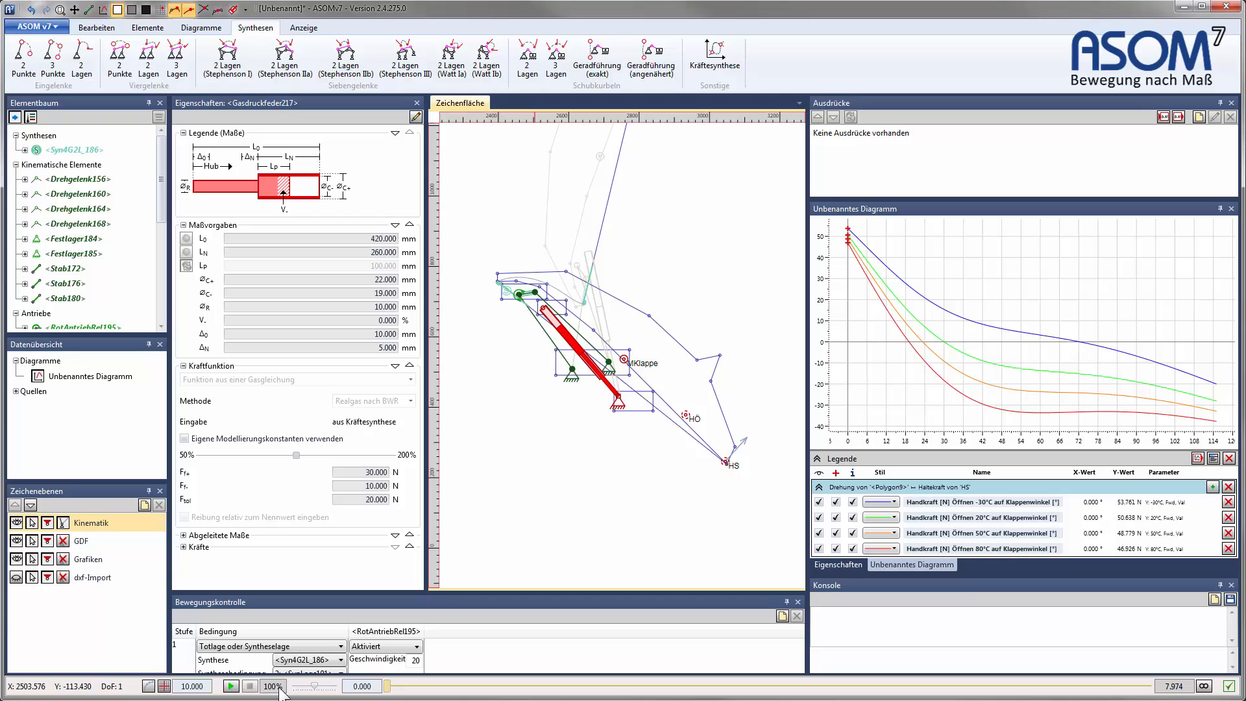
# Step: Enable free moving of elements and shift the closed gas spring slightly to vary the synthesized hand force curves
pyautogui.click(75, 10)
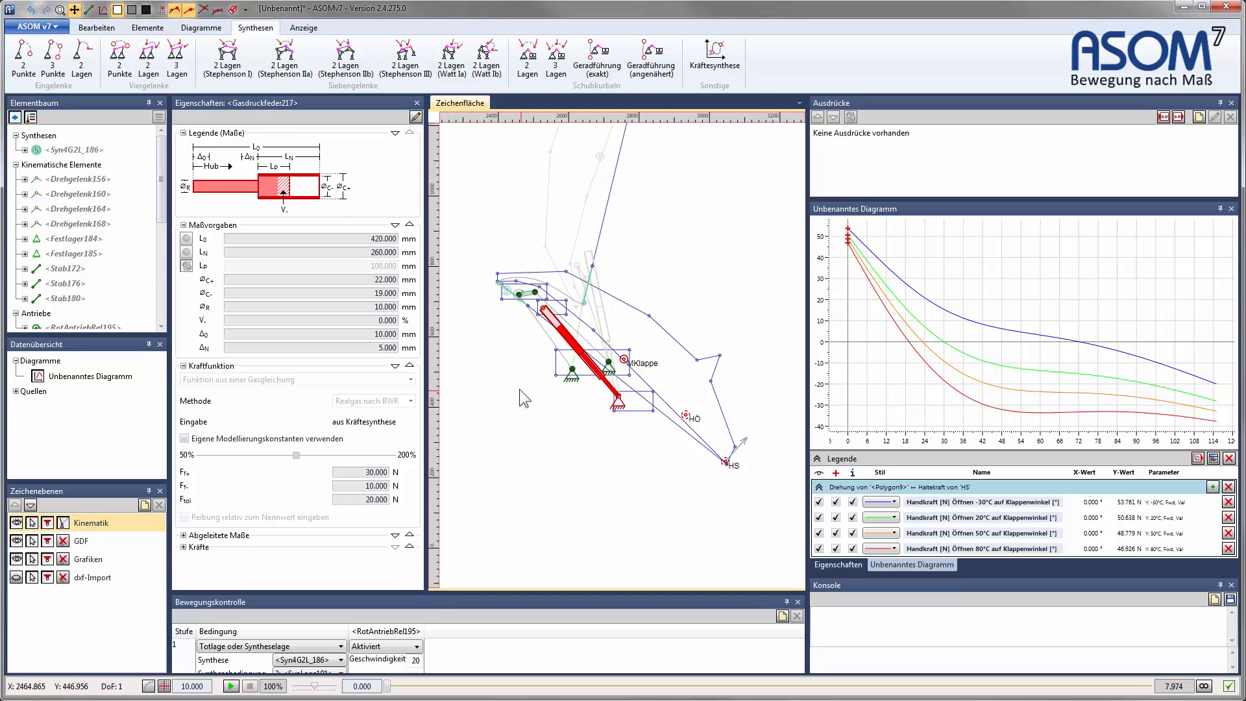
pyautogui.scroll(2, 519, 388)
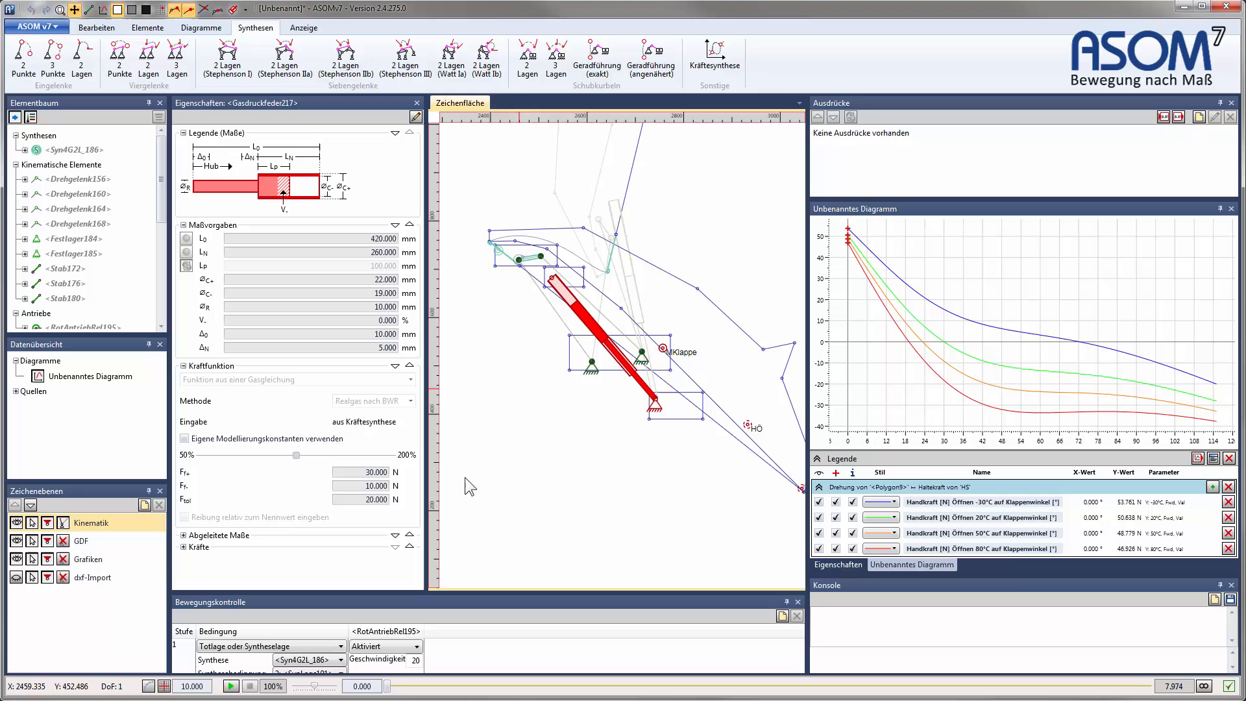
pyautogui.click(600, 332)
pyautogui.moveTo(600, 333); pyautogui.dragTo(597, 333)
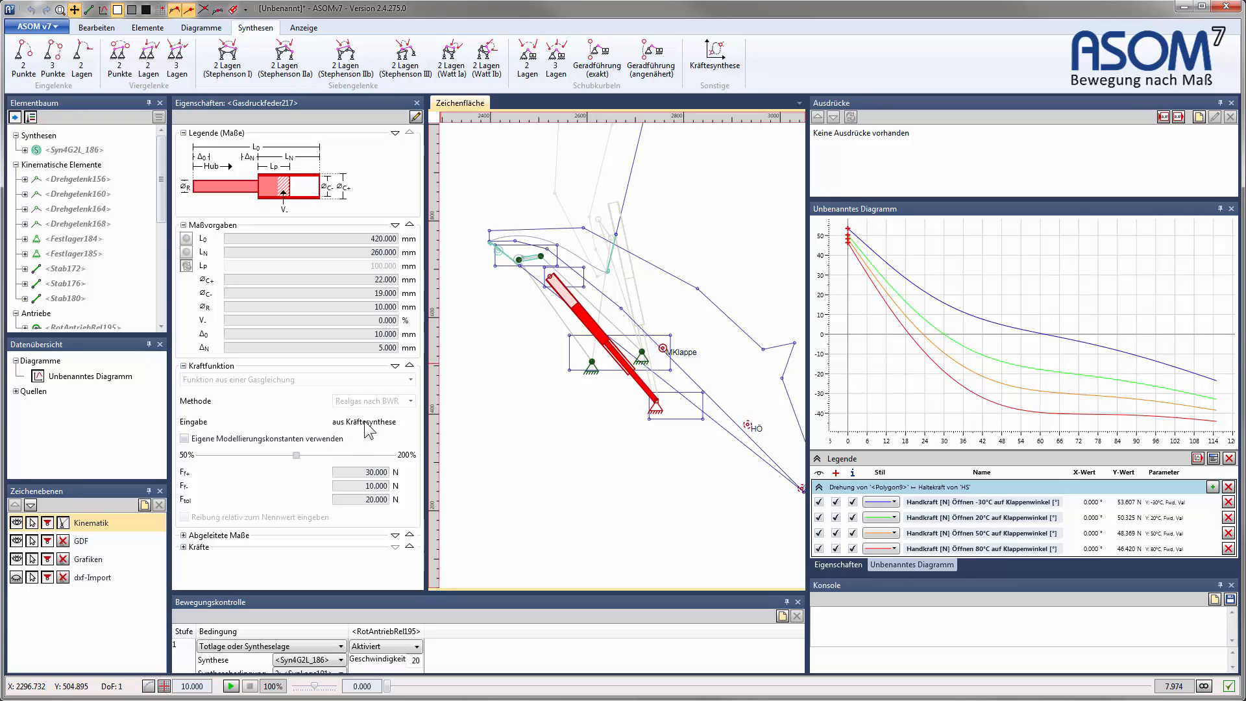
pyautogui.moveTo(598, 329); pyautogui.dragTo(598, 336)
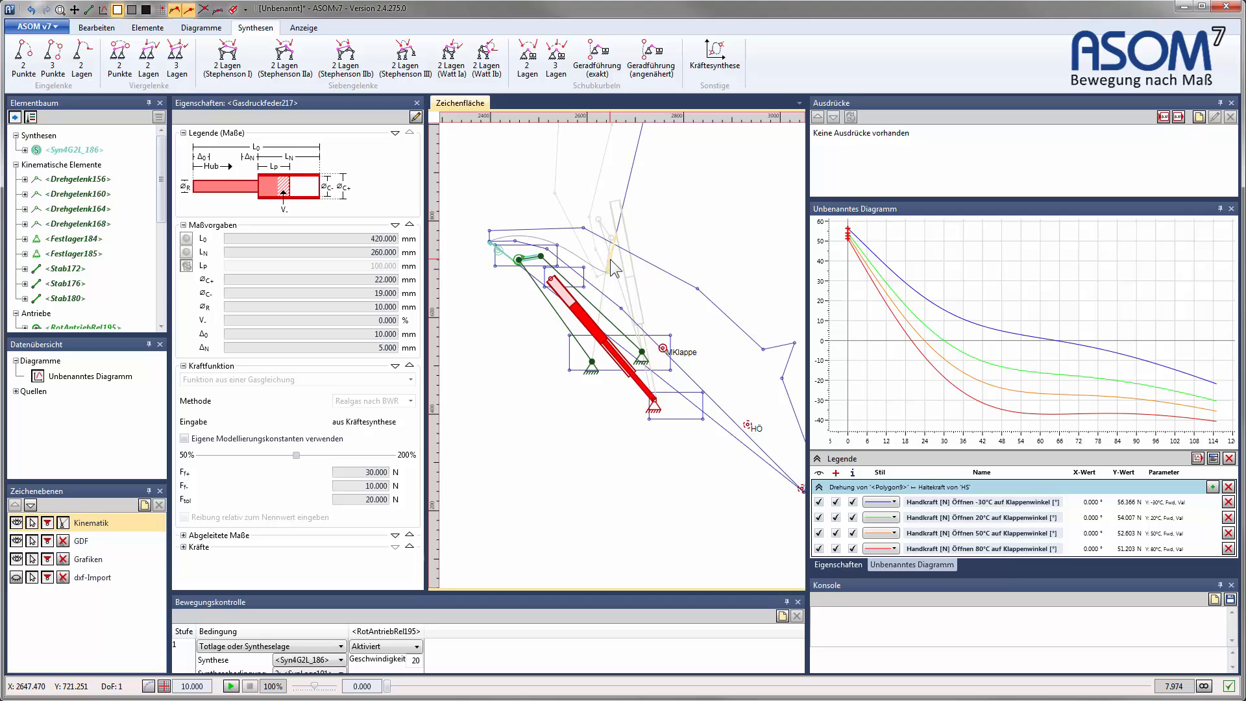
# Step: Move the four-bar coupler's open position in both directions to compare its influence on the hand force curves
pyautogui.click(75, 9)
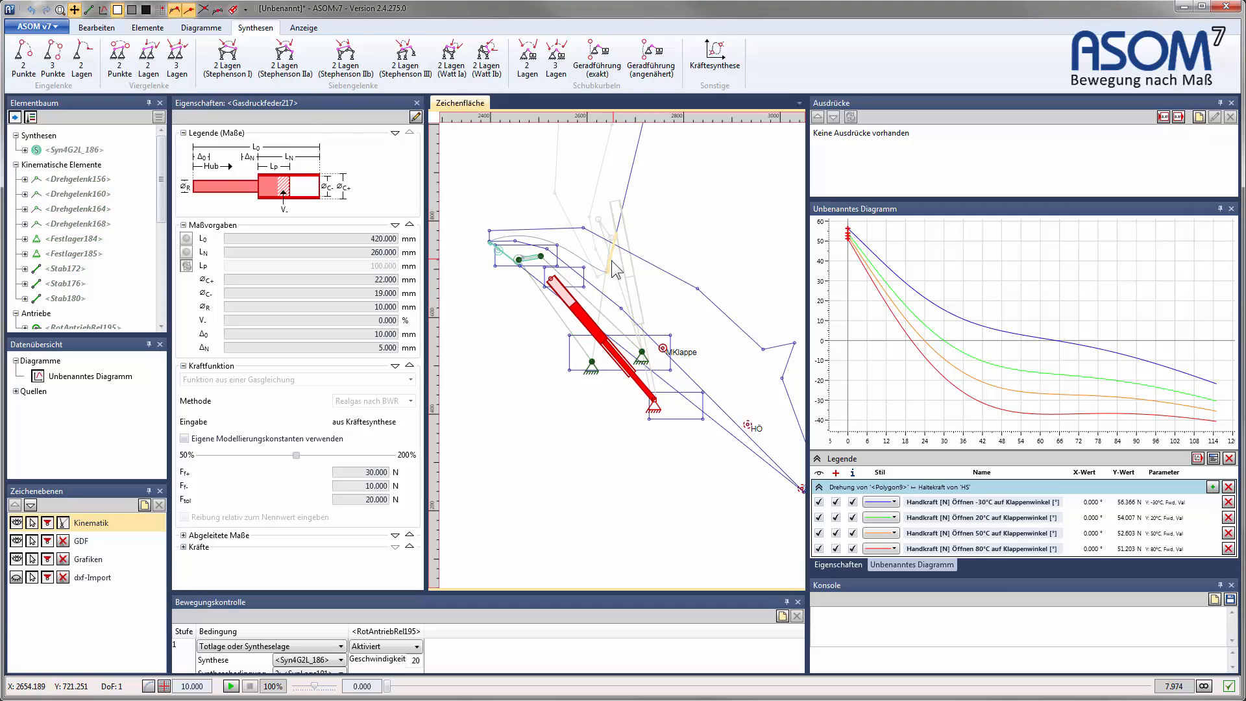
pyautogui.moveTo(611, 266)
pyautogui.mouseDown()
pyautogui.moveTo(597, 265)
pyautogui.moveTo(617, 277)
pyautogui.mouseUp()
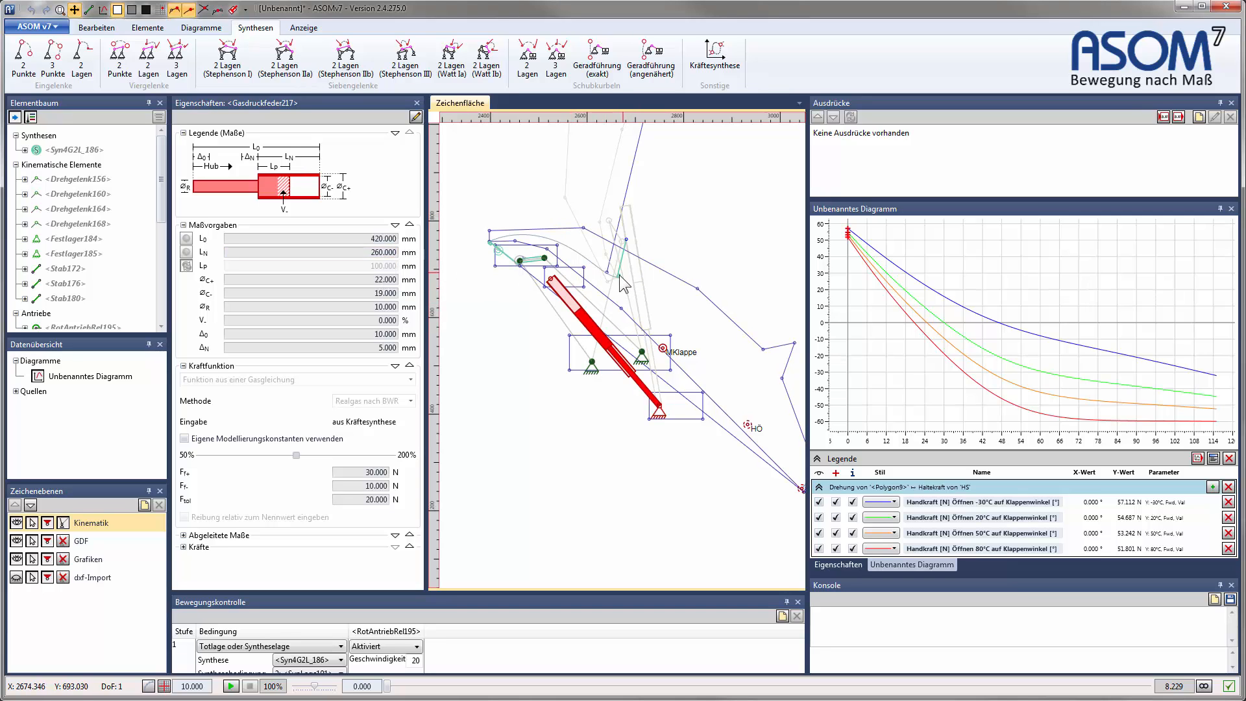
pyautogui.moveTo(621, 284); pyautogui.dragTo(599, 263)
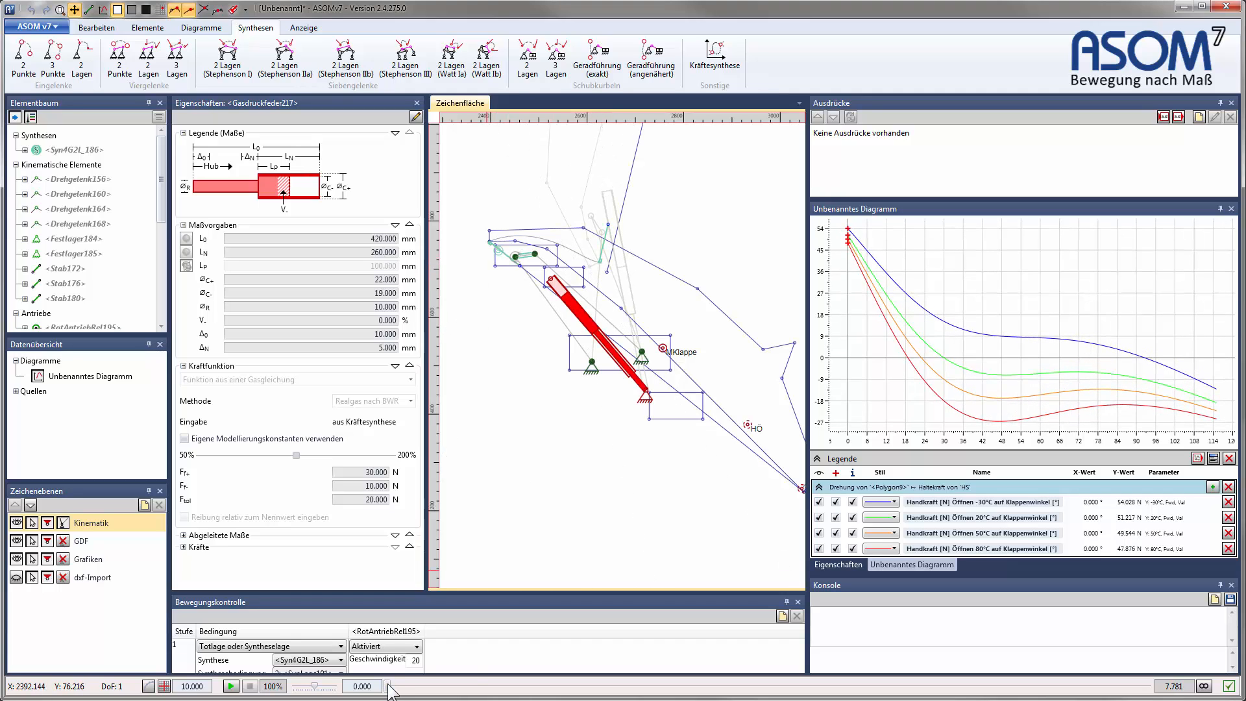
# Step: Run the mechanism through its full motion, reset it, and shift the coupler's open position slightly back toward its earlier location
pyautogui.moveTo(389, 687); pyautogui.dragTo(1148, 686)
pyautogui.click(249, 686)
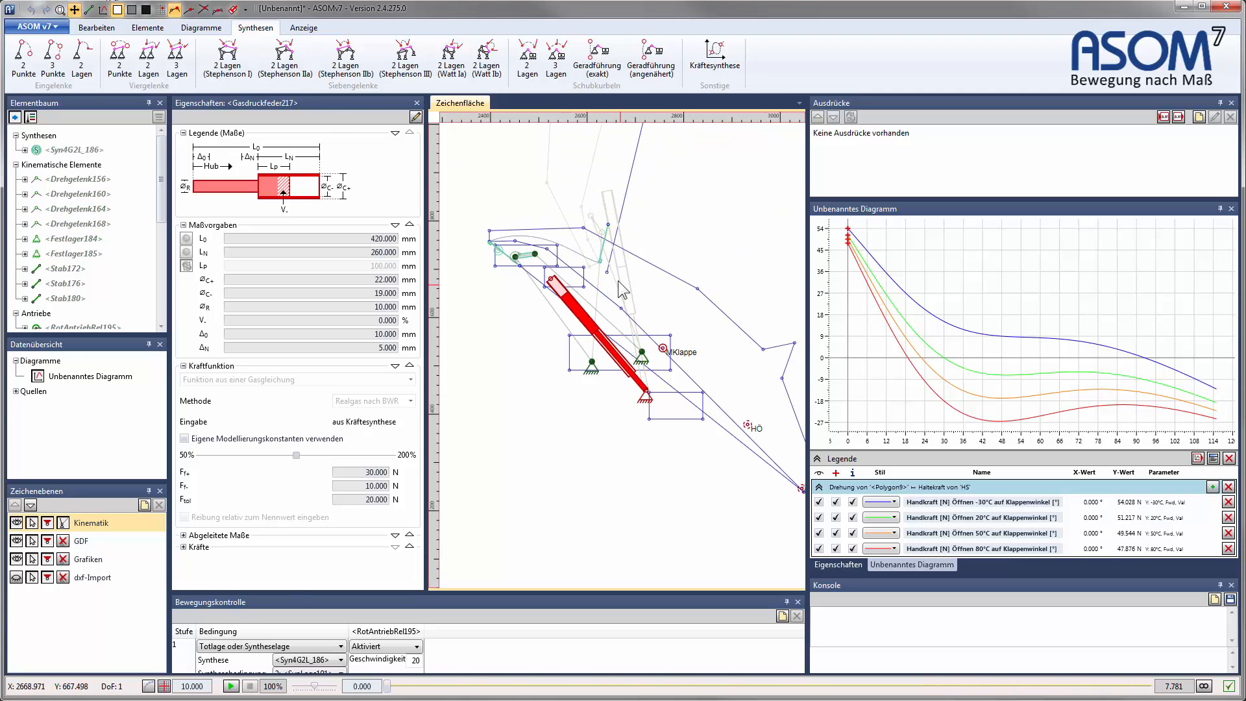
pyautogui.moveTo(600, 267); pyautogui.dragTo(609, 274)
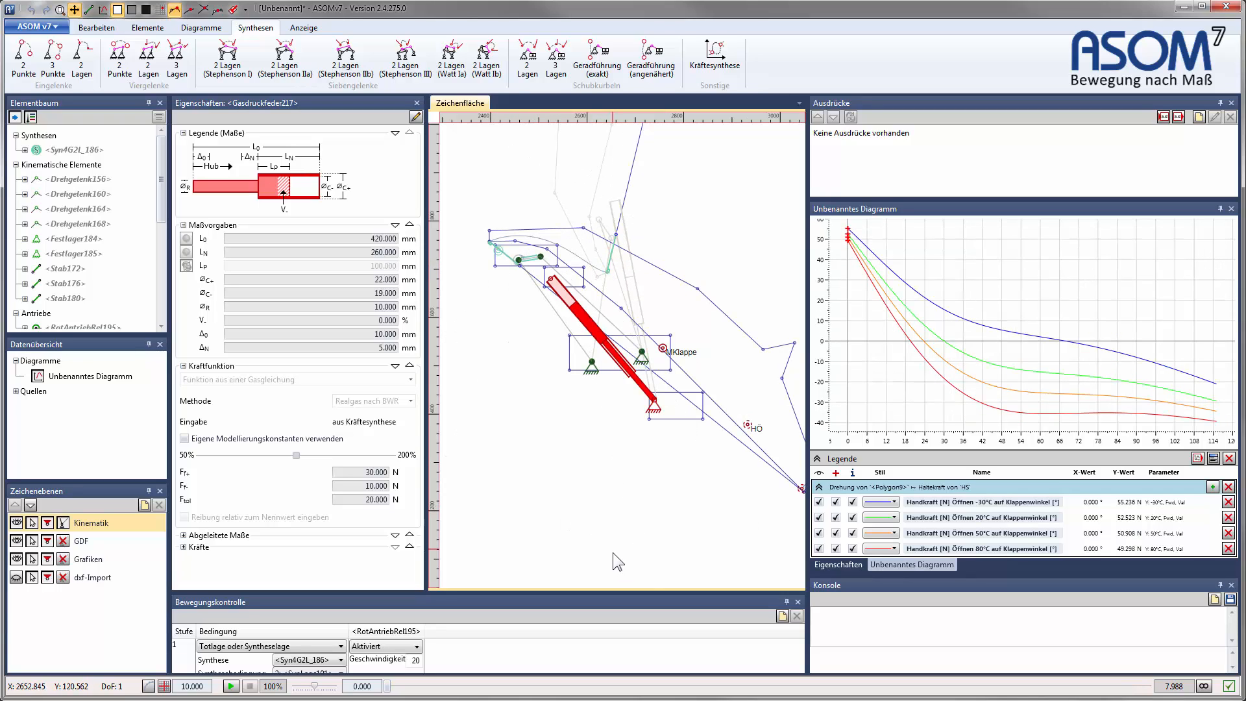
pyautogui.moveTo(429, 428); pyautogui.dragTo(391, 429)
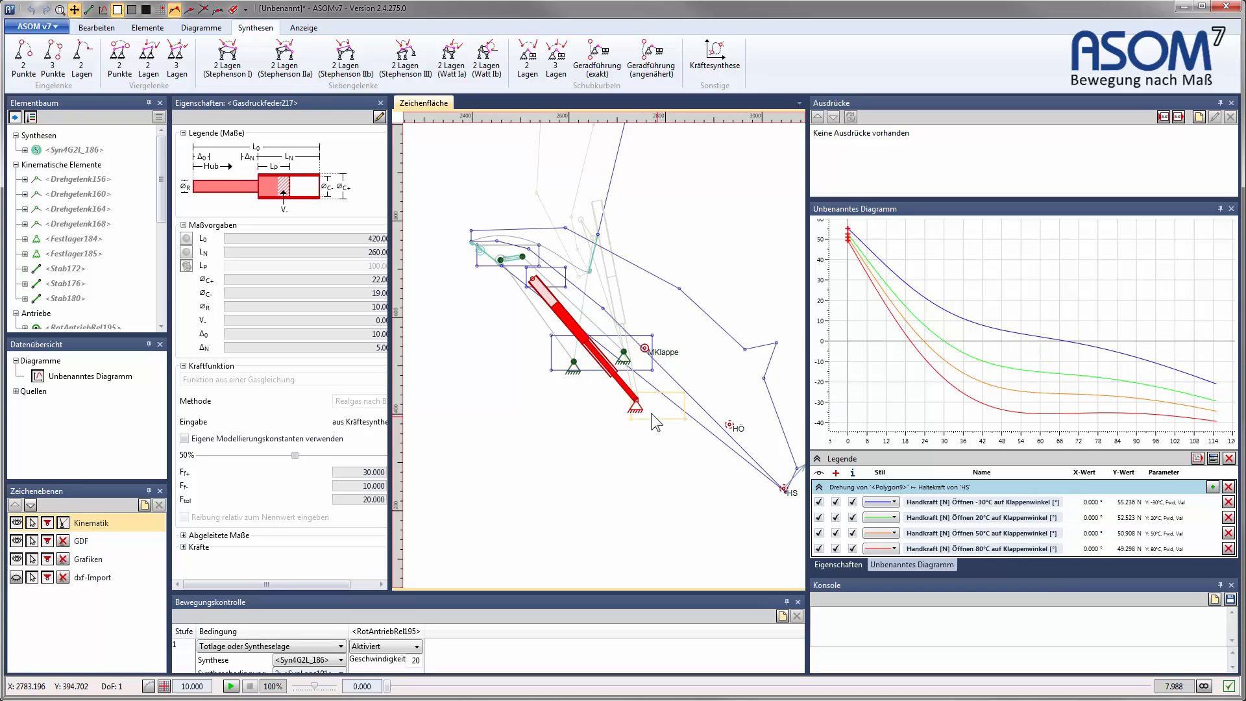
pyautogui.moveTo(699, 466); pyautogui.dragTo(652, 428, button='middle')
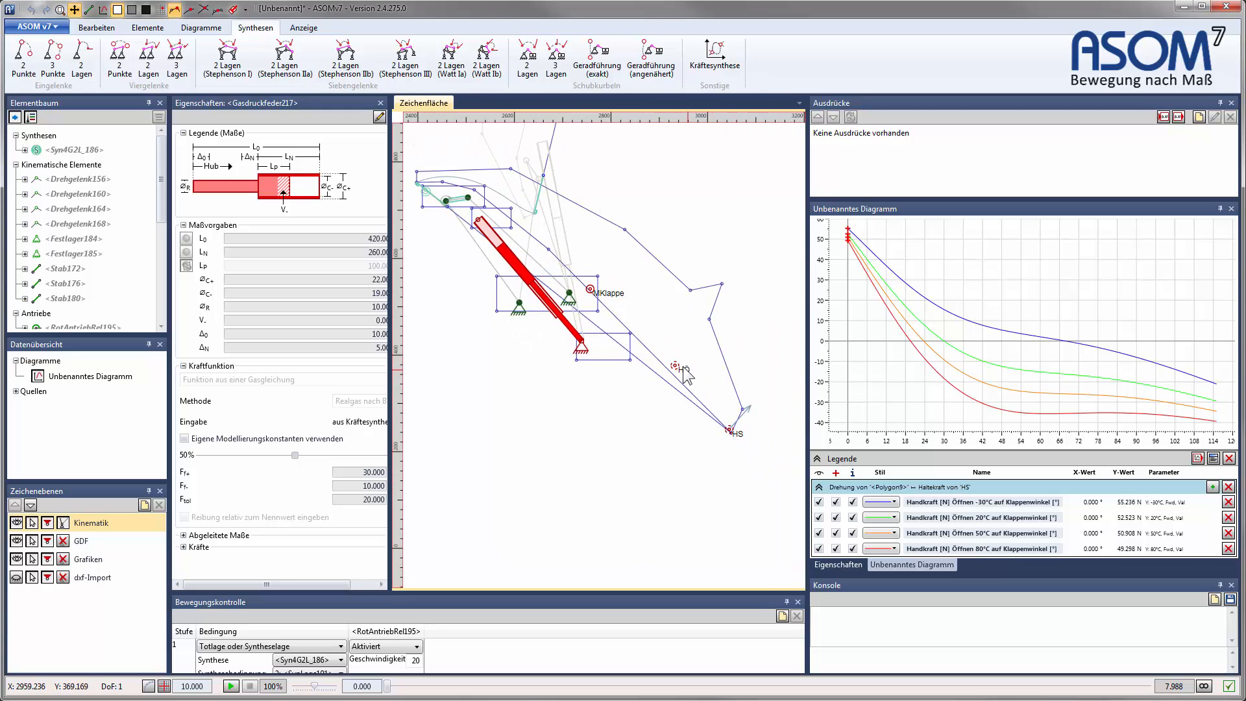
pyautogui.press('Escape')
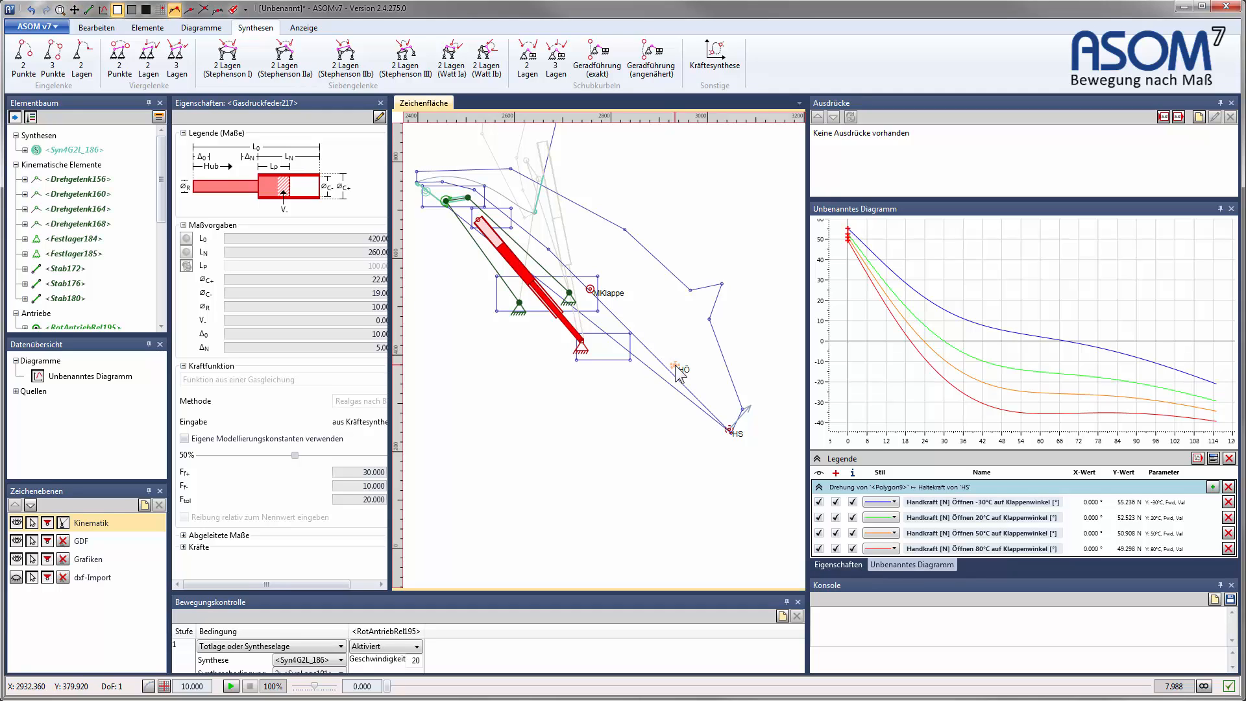
pyautogui.rightClick(675, 365)
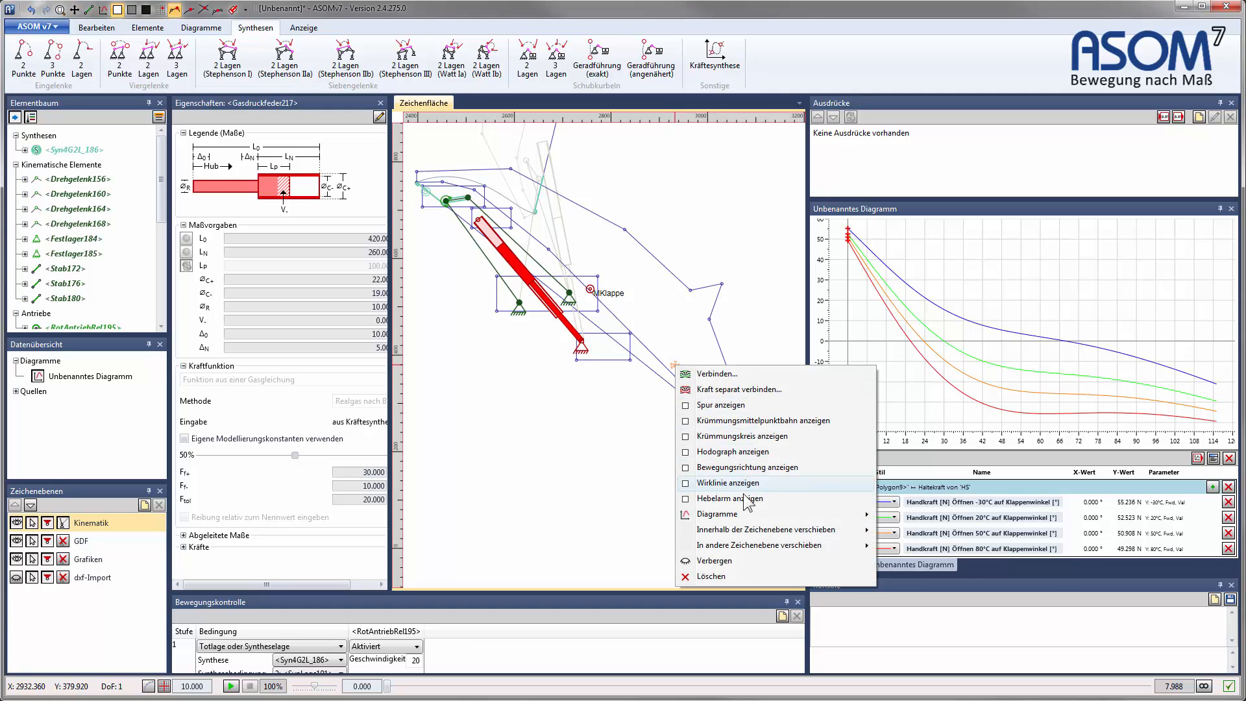
pyautogui.moveTo(837, 512)
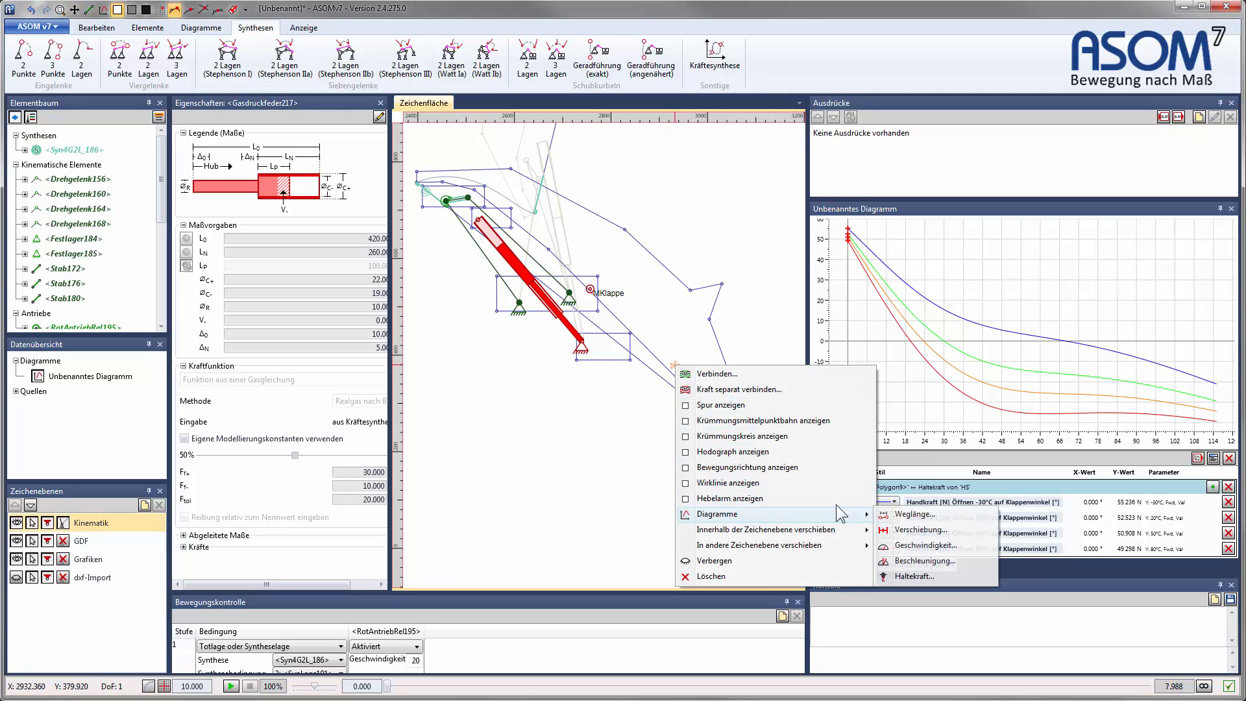
pyautogui.click(911, 577)
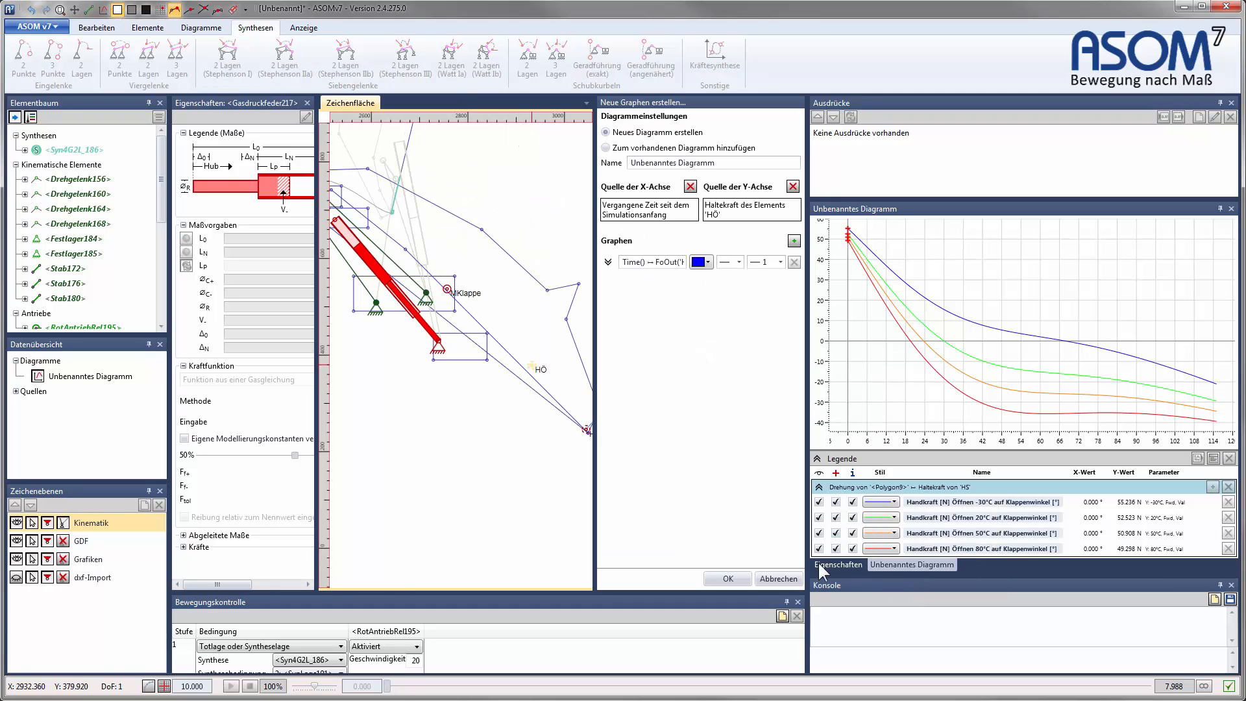
pyautogui.click(793, 242)
pyautogui.click(793, 242)
pyautogui.click(793, 241)
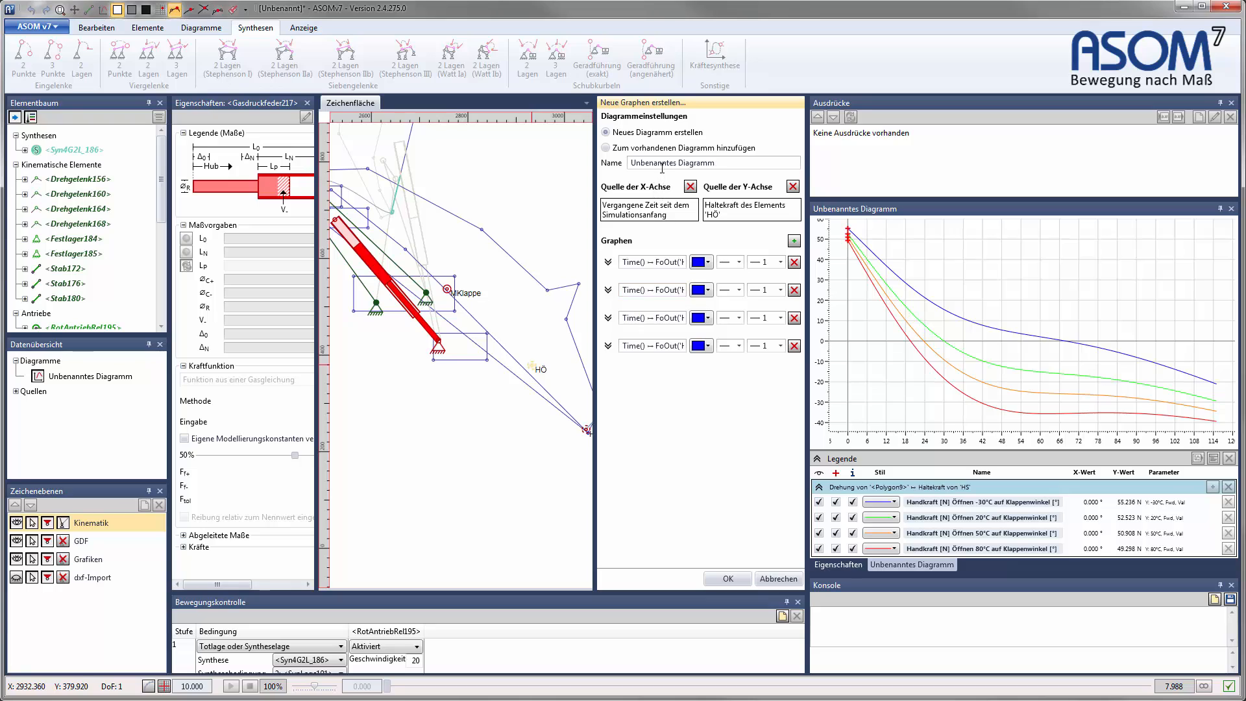
pyautogui.click(785, 578)
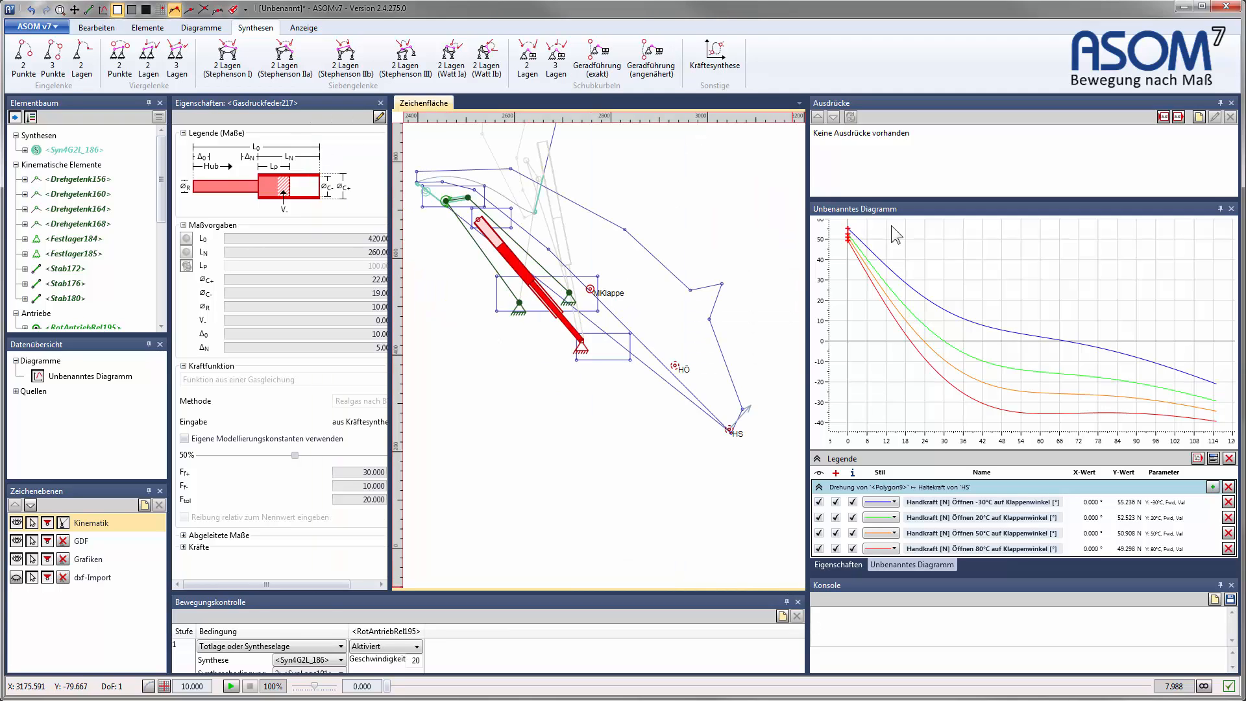
# Step: Rename the existing hand force diagram as Haltekräfte
pyautogui.click(1213, 458)
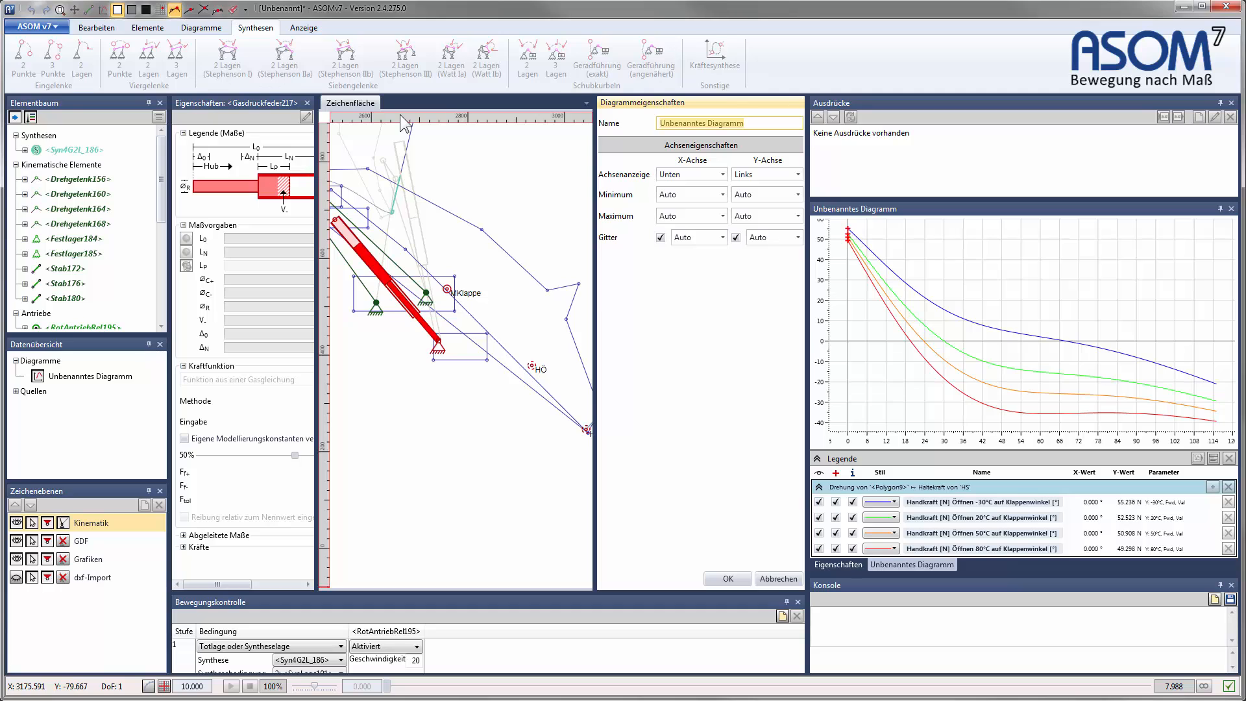
pyautogui.write('Haltekräfte')
pyautogui.click(729, 578)
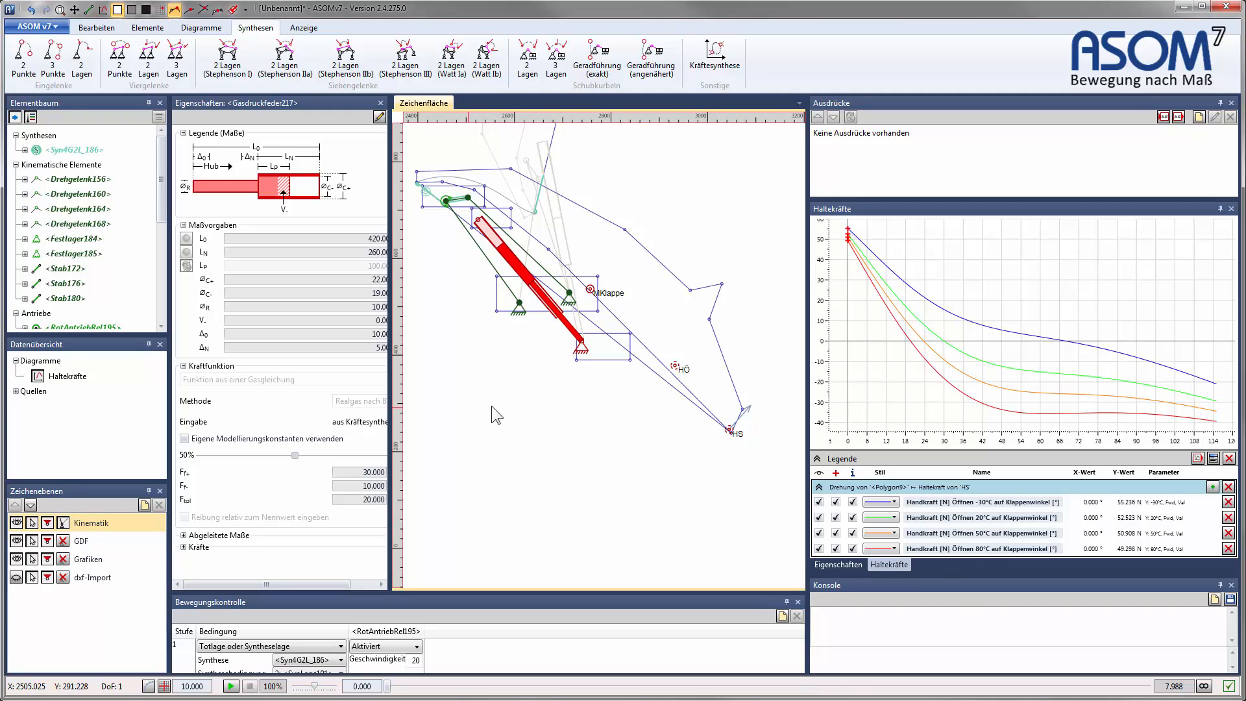
# Step: Start a new holding force diagram for point HÖ with the rotation of the flap polygon as the X-axis source
pyautogui.click(201, 27)
pyautogui.click(252, 29)
pyautogui.rightClick(677, 371)
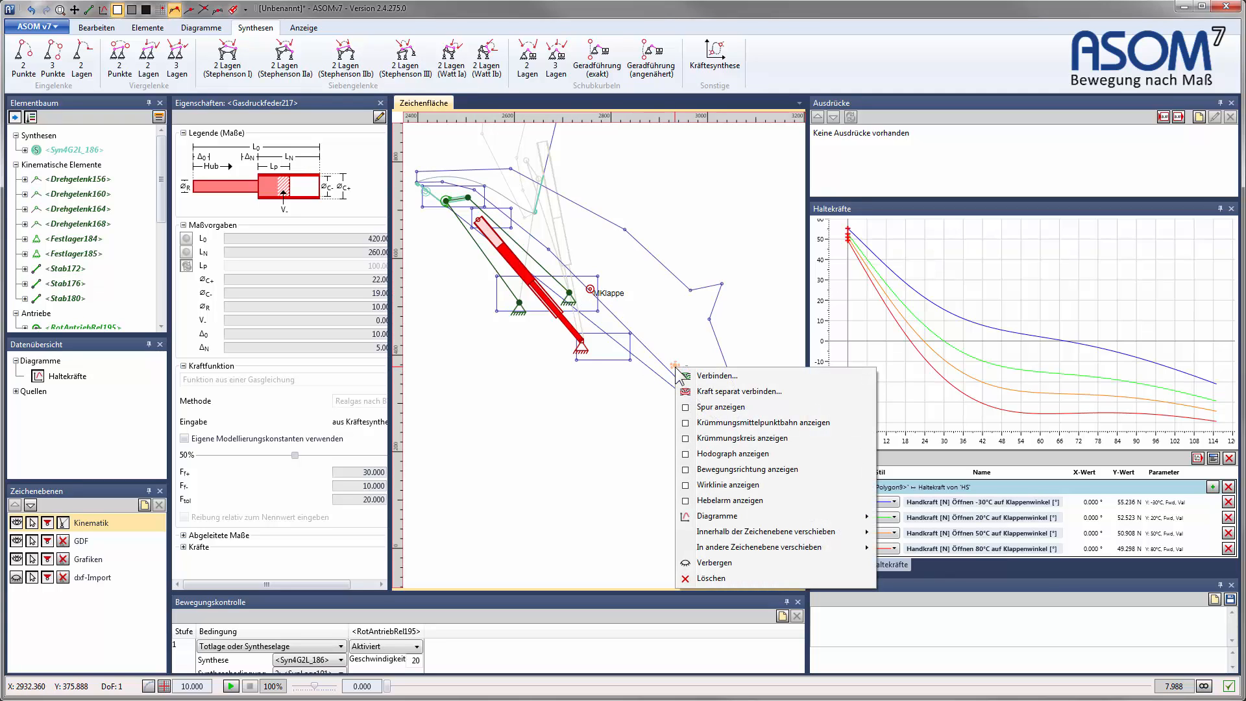
pyautogui.moveTo(752, 515)
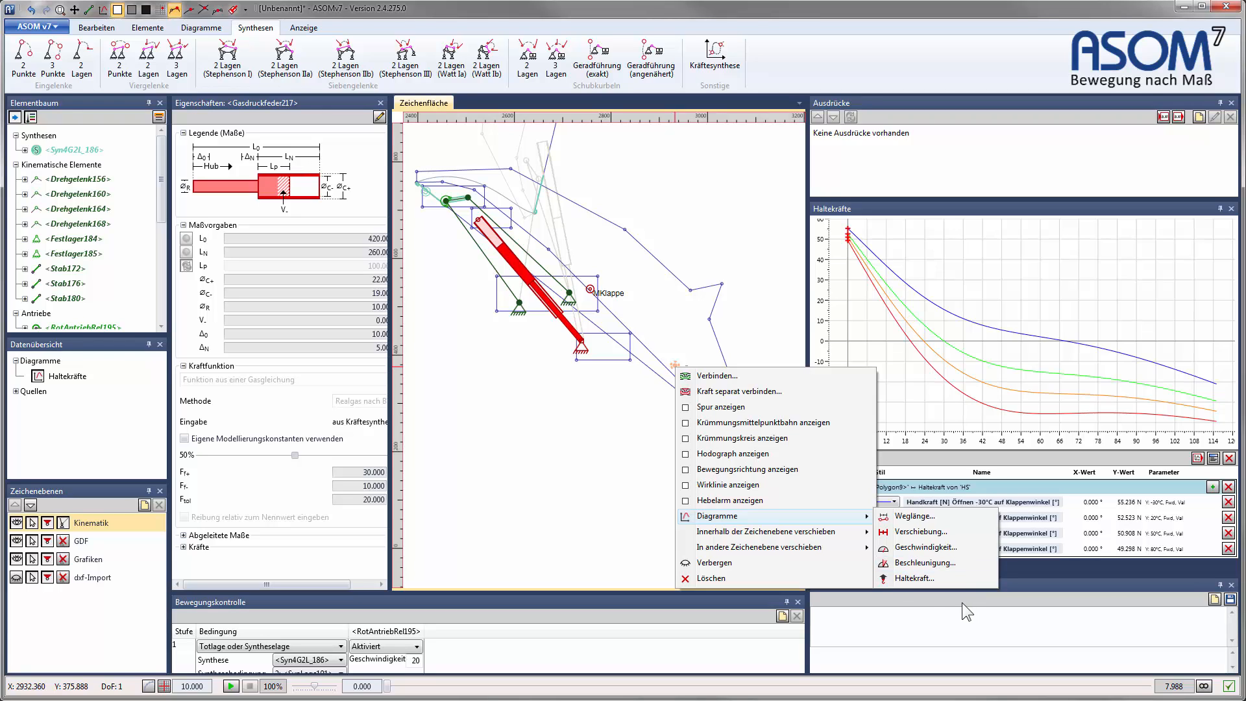
pyautogui.click(918, 583)
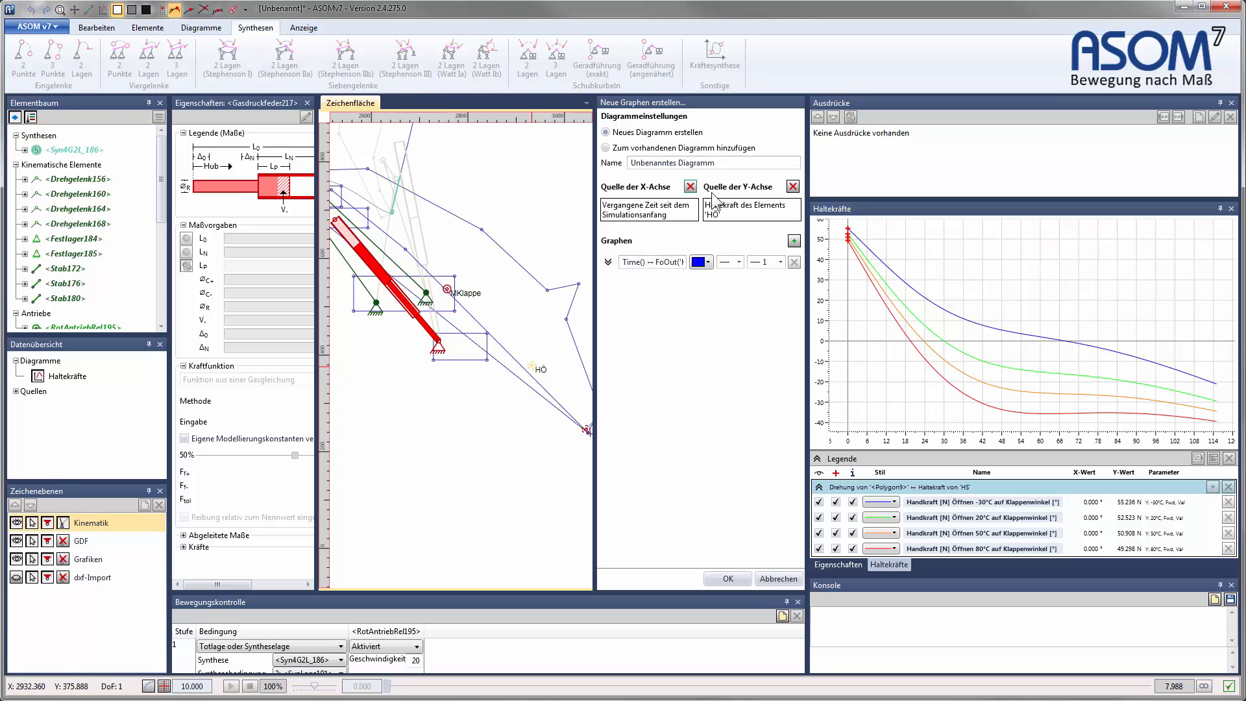
pyautogui.click(690, 186)
pyautogui.click(693, 206)
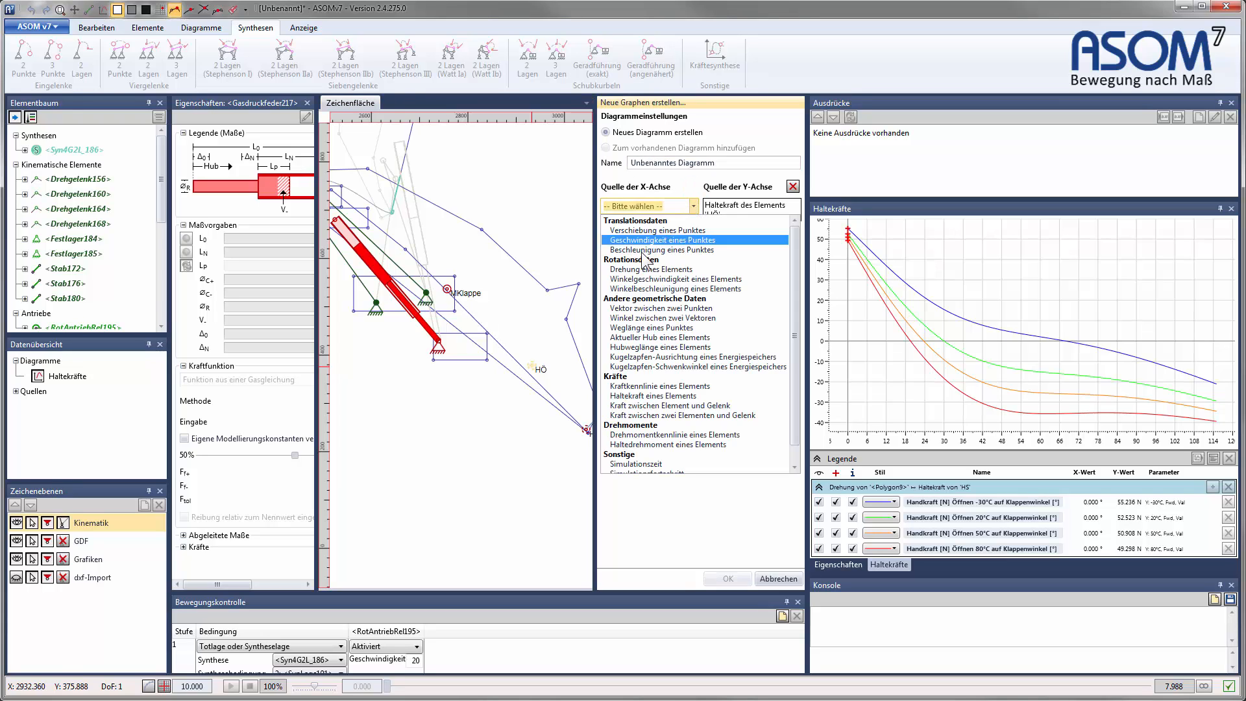
pyautogui.click(649, 260)
pyautogui.click(401, 247)
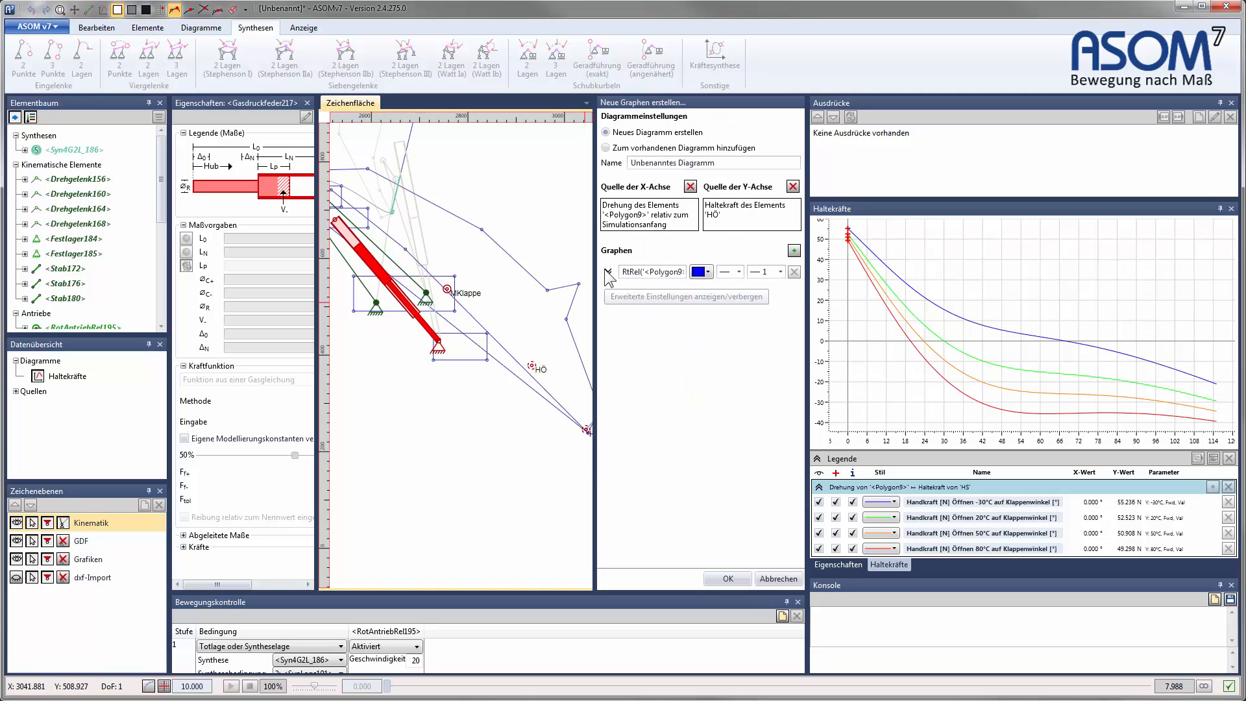
# Step: Add three more graphs to the new diagram and expand the advanced settings of all four, widening the settings area
pyautogui.moveTo(807, 262); pyautogui.dragTo(851, 263)
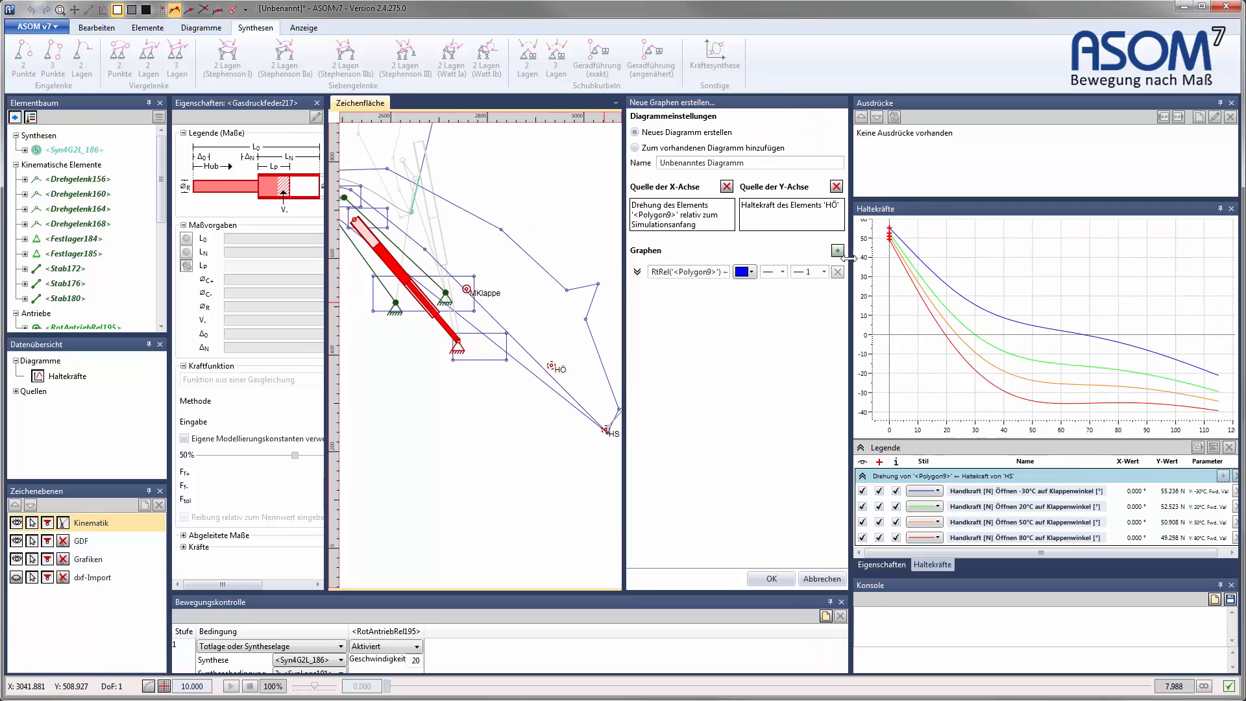
pyautogui.click(839, 252)
pyautogui.click(839, 251)
pyautogui.click(837, 251)
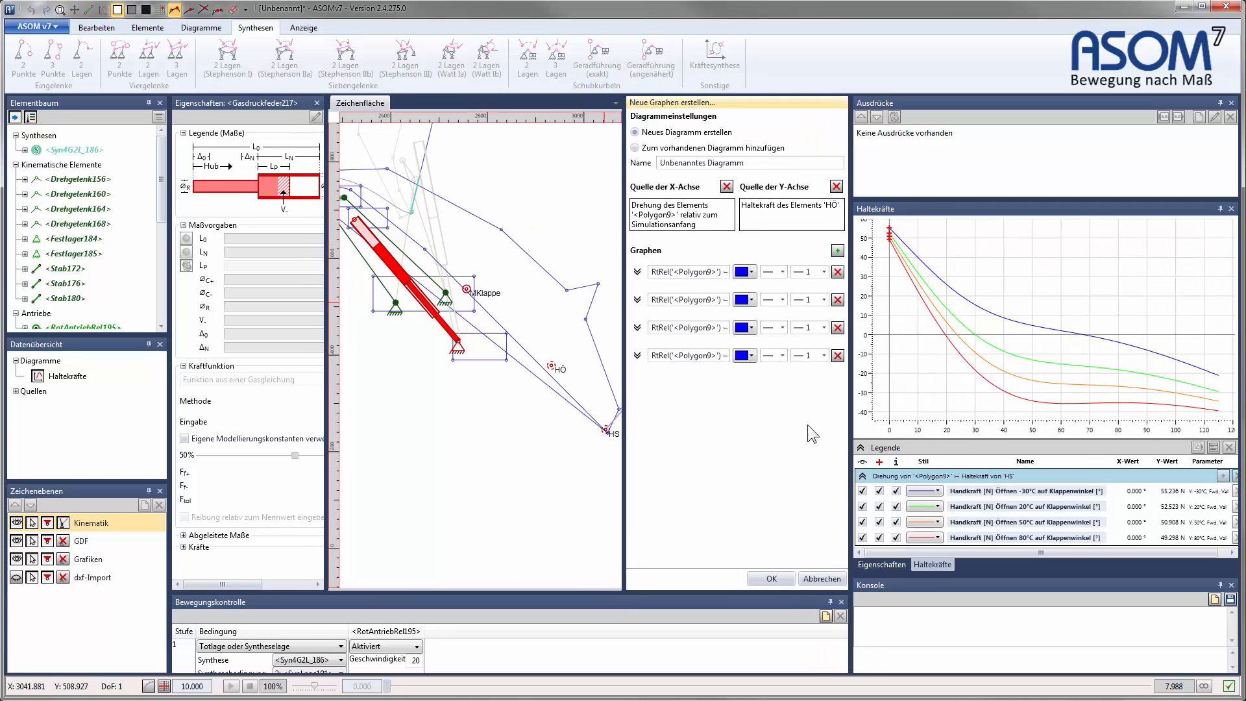
pyautogui.click(637, 355)
pyautogui.click(637, 328)
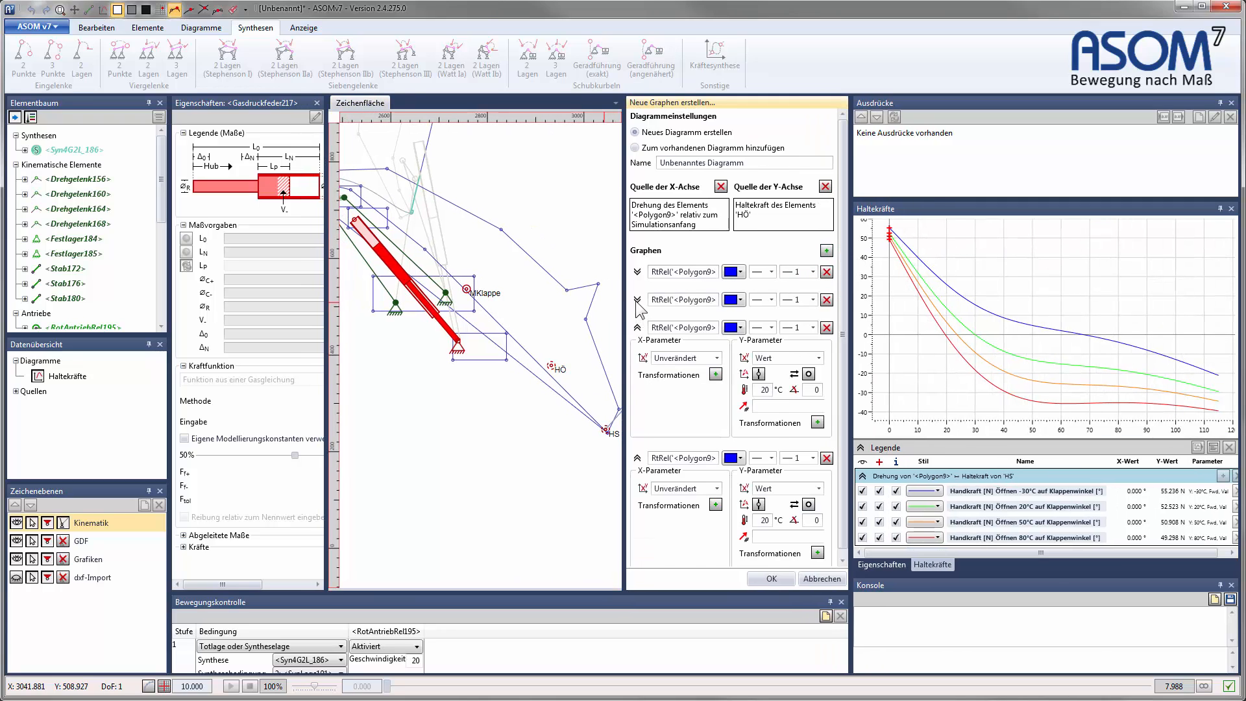
pyautogui.click(637, 299)
pyautogui.click(637, 271)
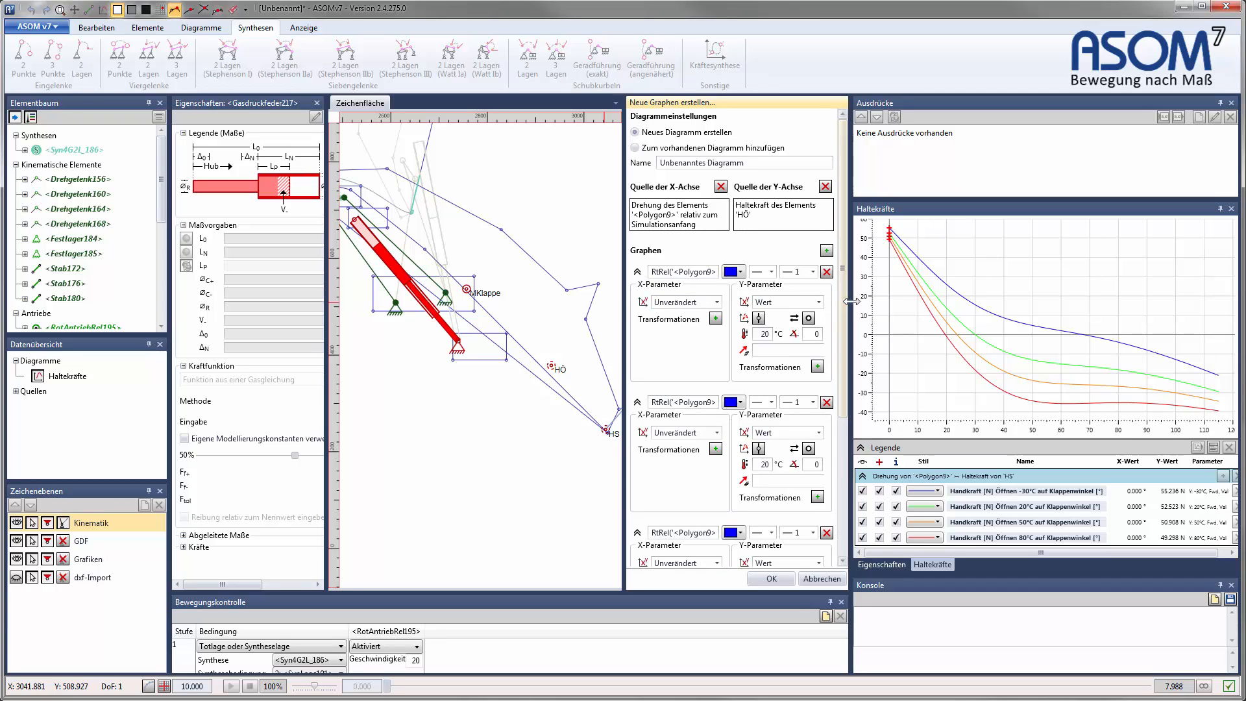
pyautogui.moveTo(847, 299); pyautogui.dragTo(944, 302)
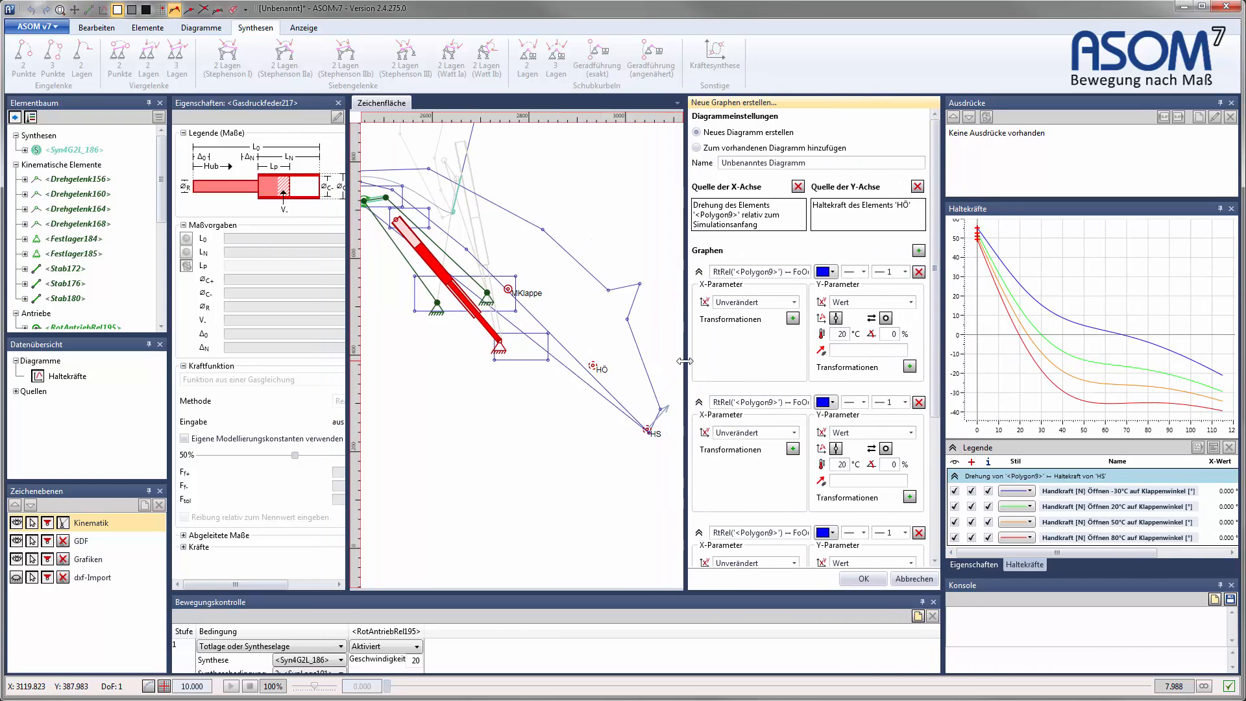
pyautogui.moveTo(686, 361); pyautogui.dragTo(571, 365)
pyautogui.scroll(-2, 821, 415)
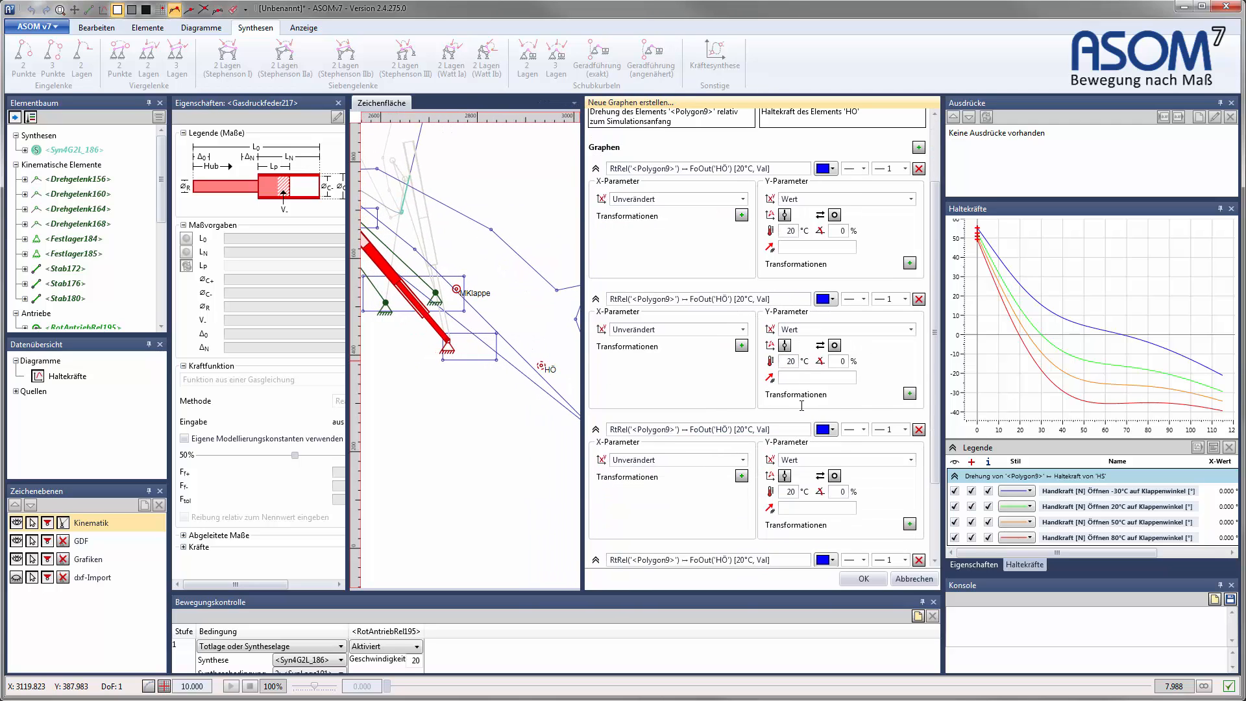
# Step: Color the second graph green, the third orange and the fourth red
pyautogui.click(734, 231)
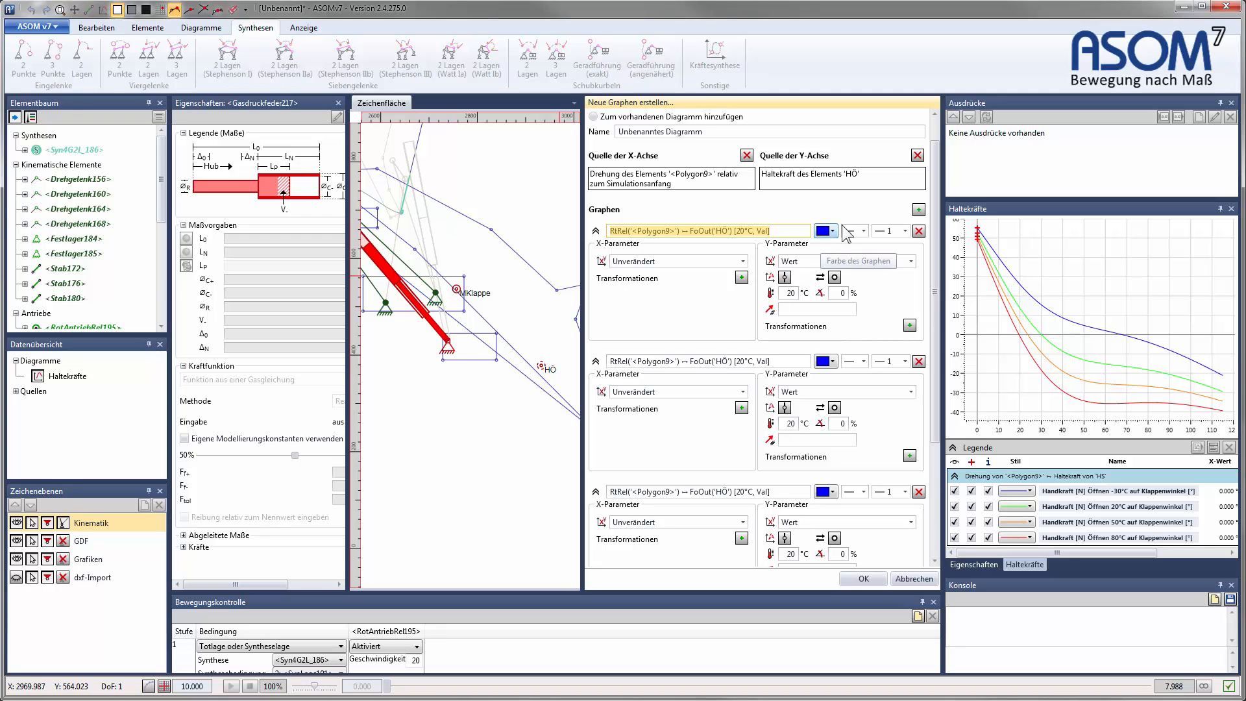
pyautogui.click(832, 361)
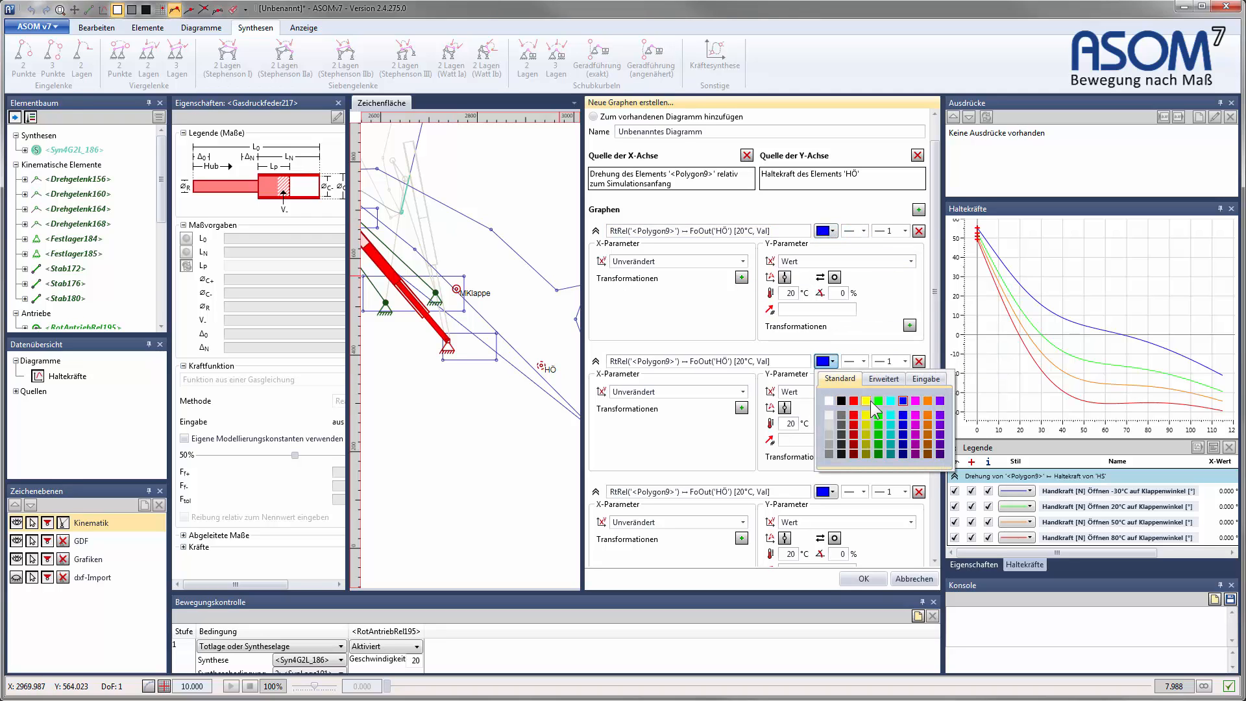
pyautogui.click(878, 401)
pyautogui.click(832, 492)
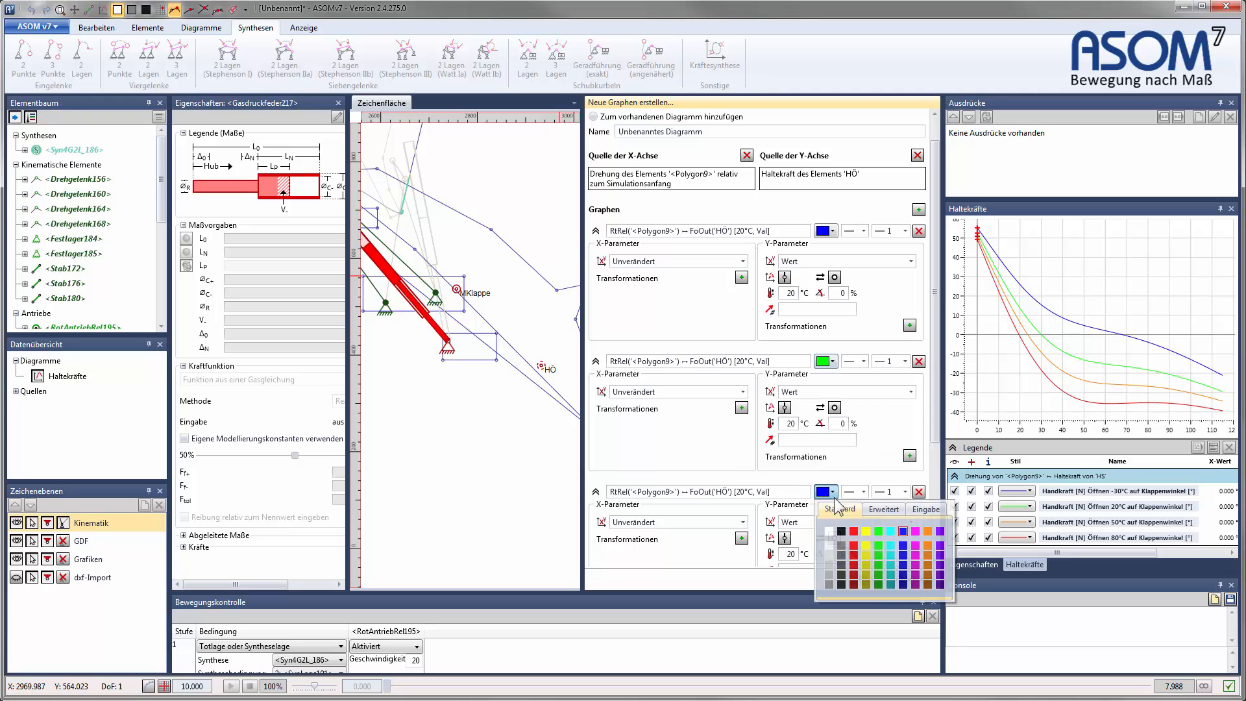
pyautogui.click(927, 531)
pyautogui.scroll(-5, 939, 480)
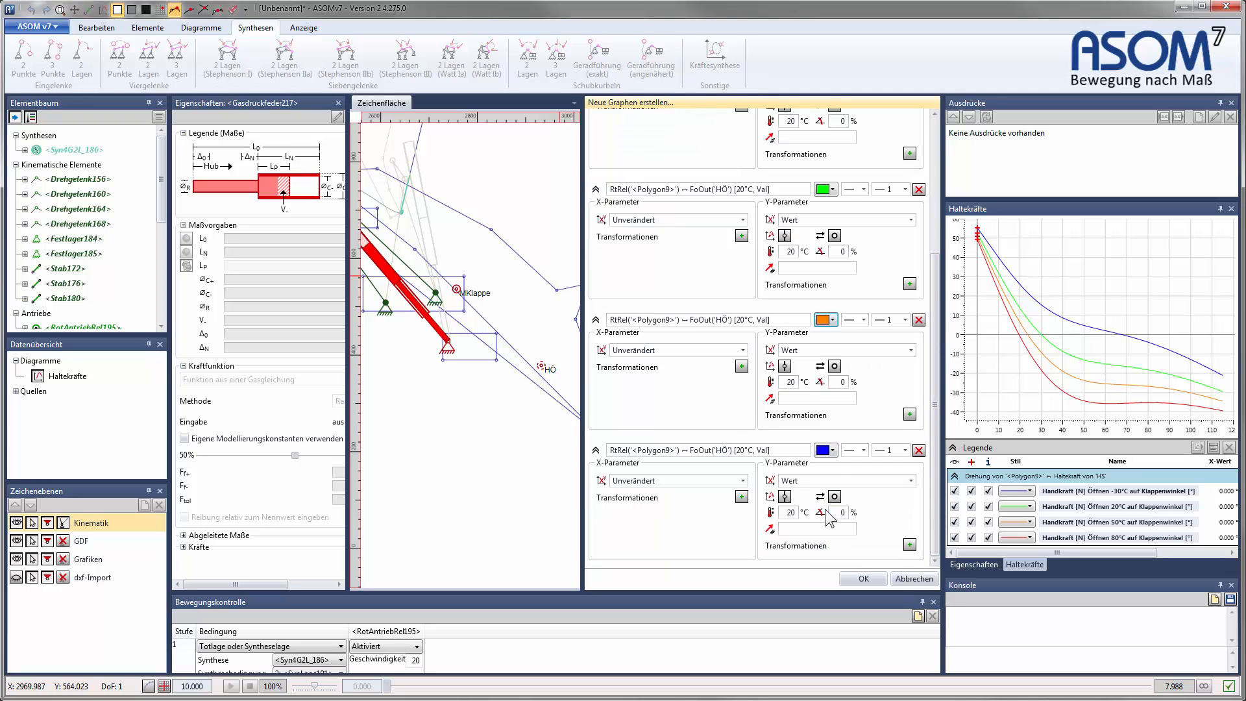
pyautogui.click(832, 450)
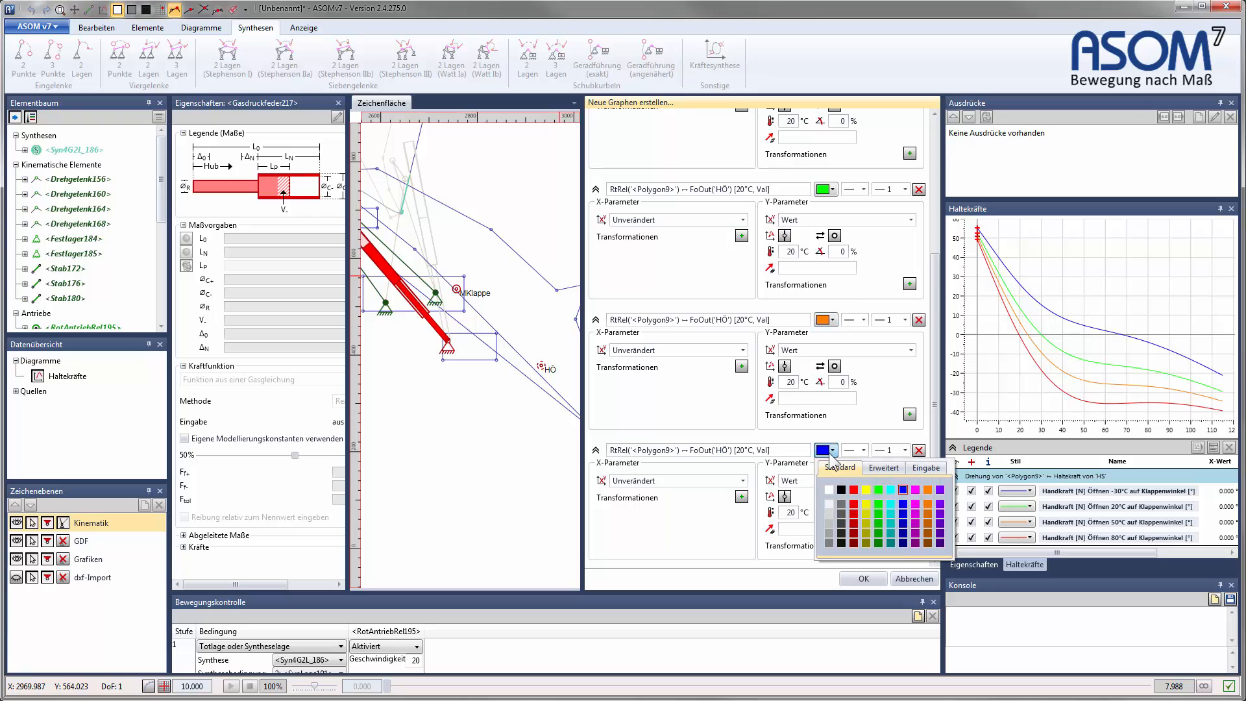
pyautogui.click(853, 490)
# Step: Set the motion direction of all four graphs to backward (Rwd)
pyautogui.click(886, 238)
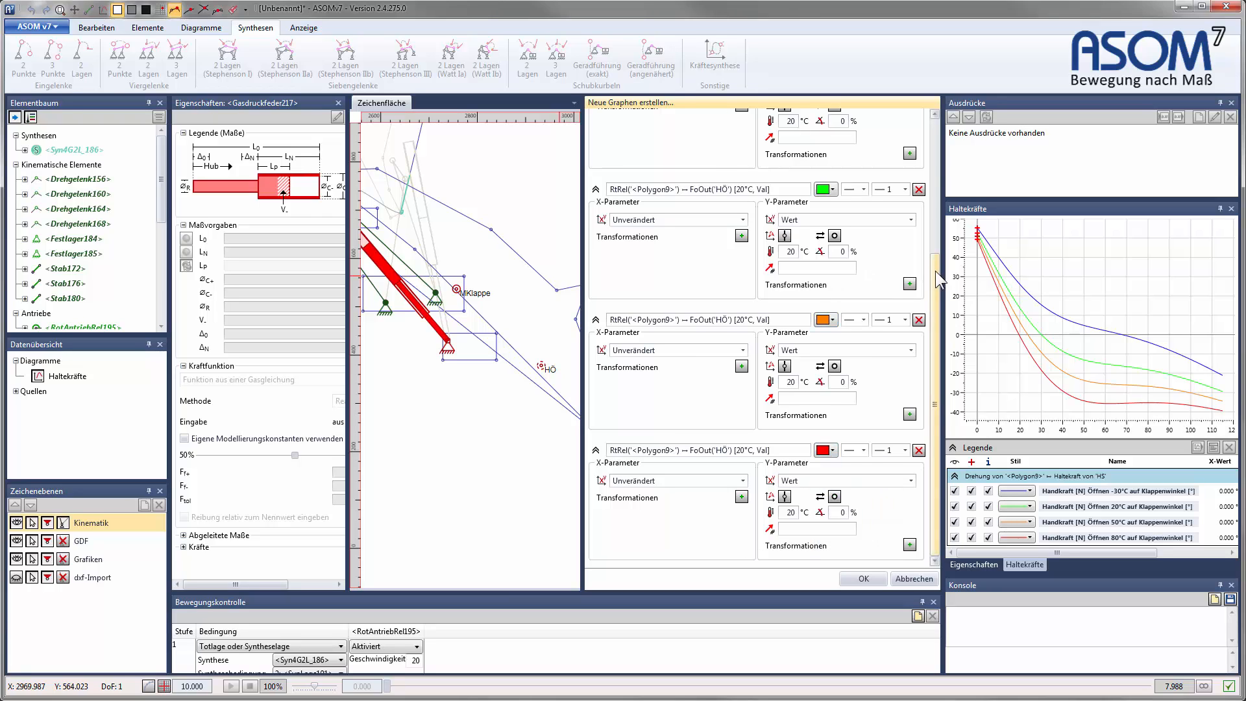
pyautogui.scroll(3, 909, 265)
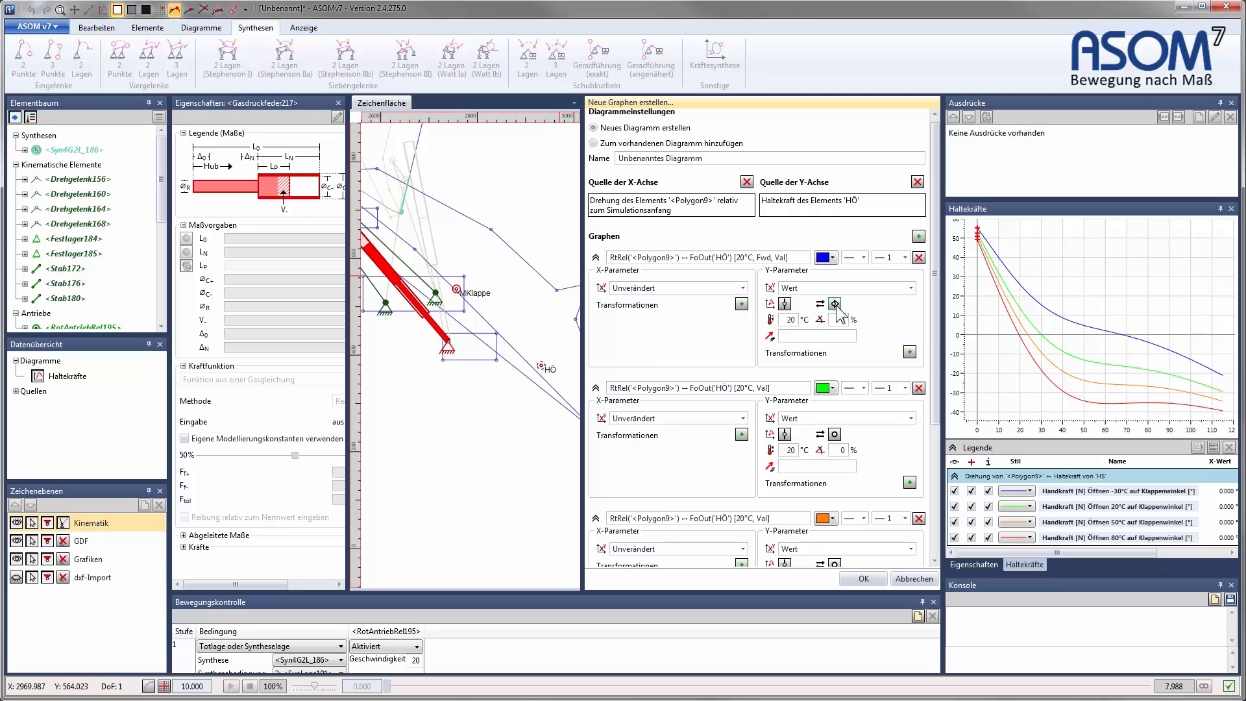
pyautogui.click(834, 304)
pyautogui.click(835, 436)
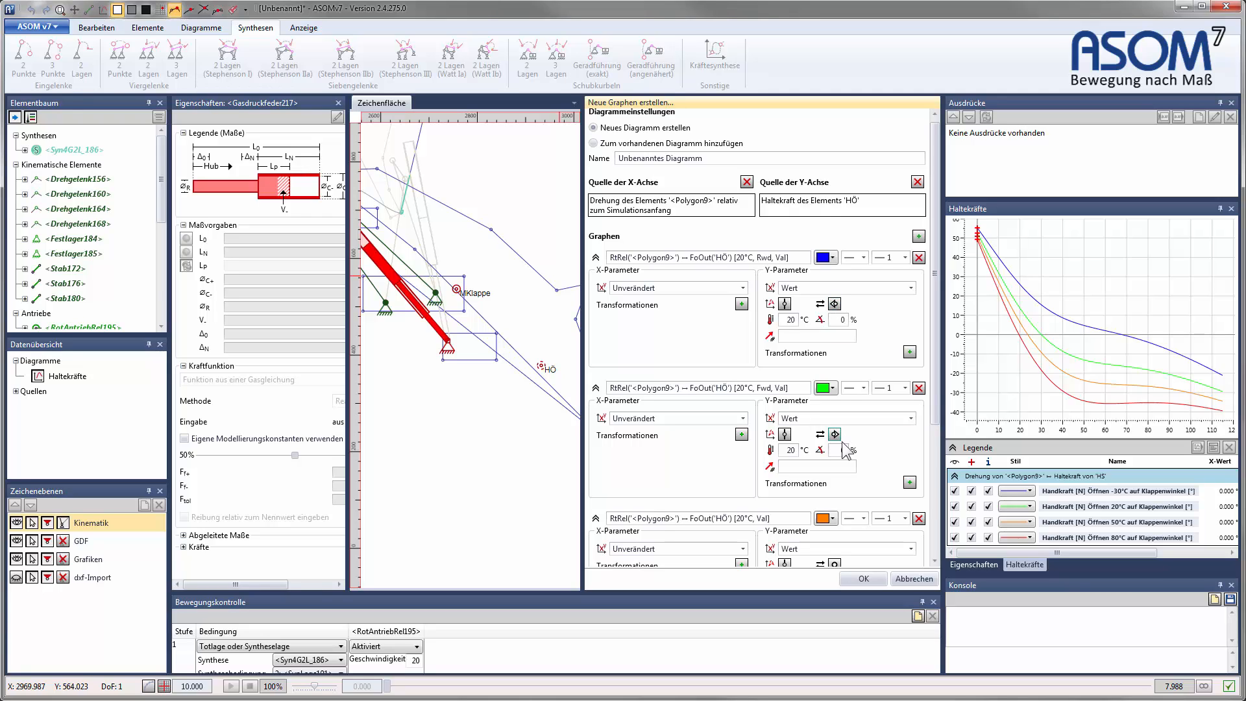
pyautogui.click(937, 488)
pyautogui.click(835, 366)
pyautogui.click(834, 497)
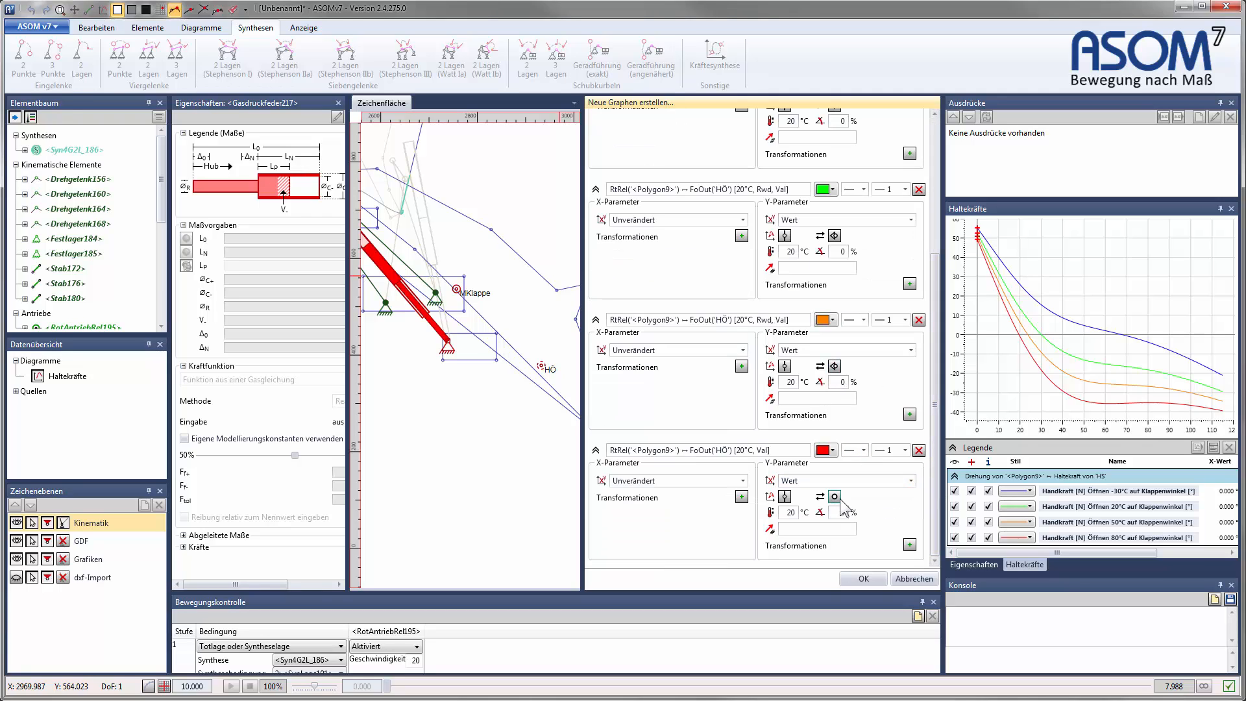
pyautogui.click(834, 497)
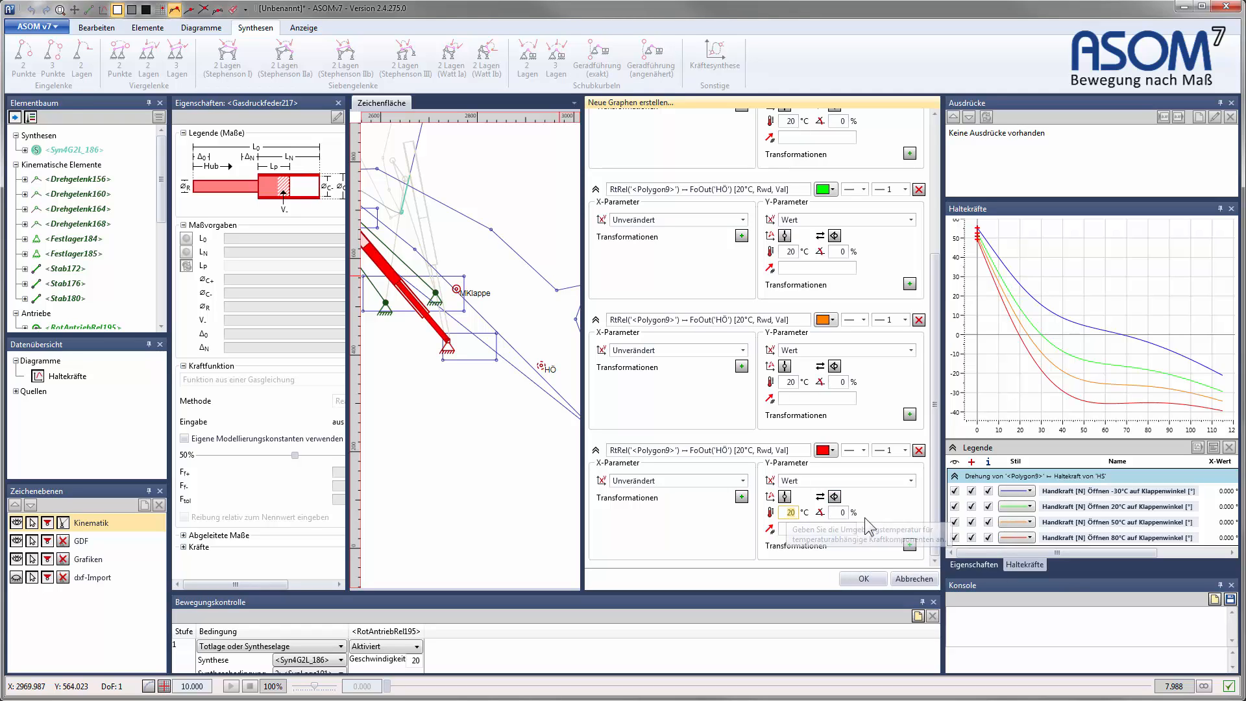
# Step: Set the ambient temperature to 80 °C for the red graph, 50 °C for the orange and -30 °C for the blue
pyautogui.write('80')
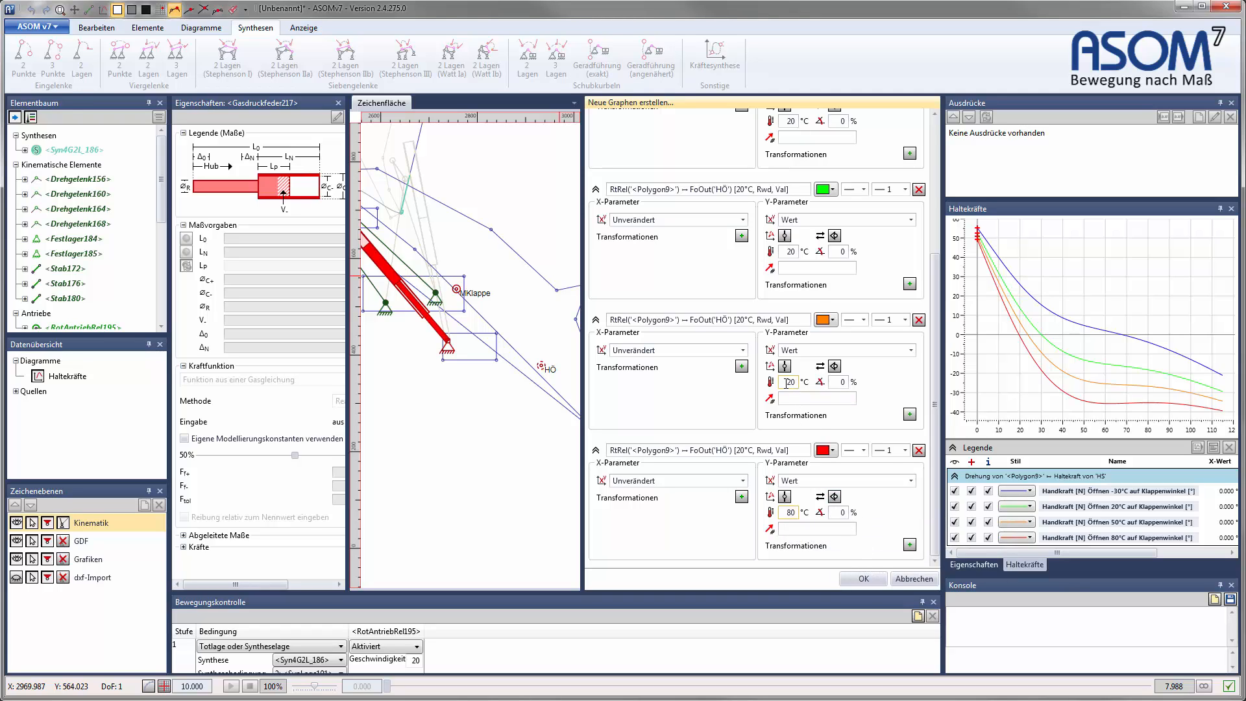
pyautogui.doubleClick(786, 383)
pyautogui.write('50')
pyautogui.doubleClick(786, 253)
pyautogui.click(934, 222)
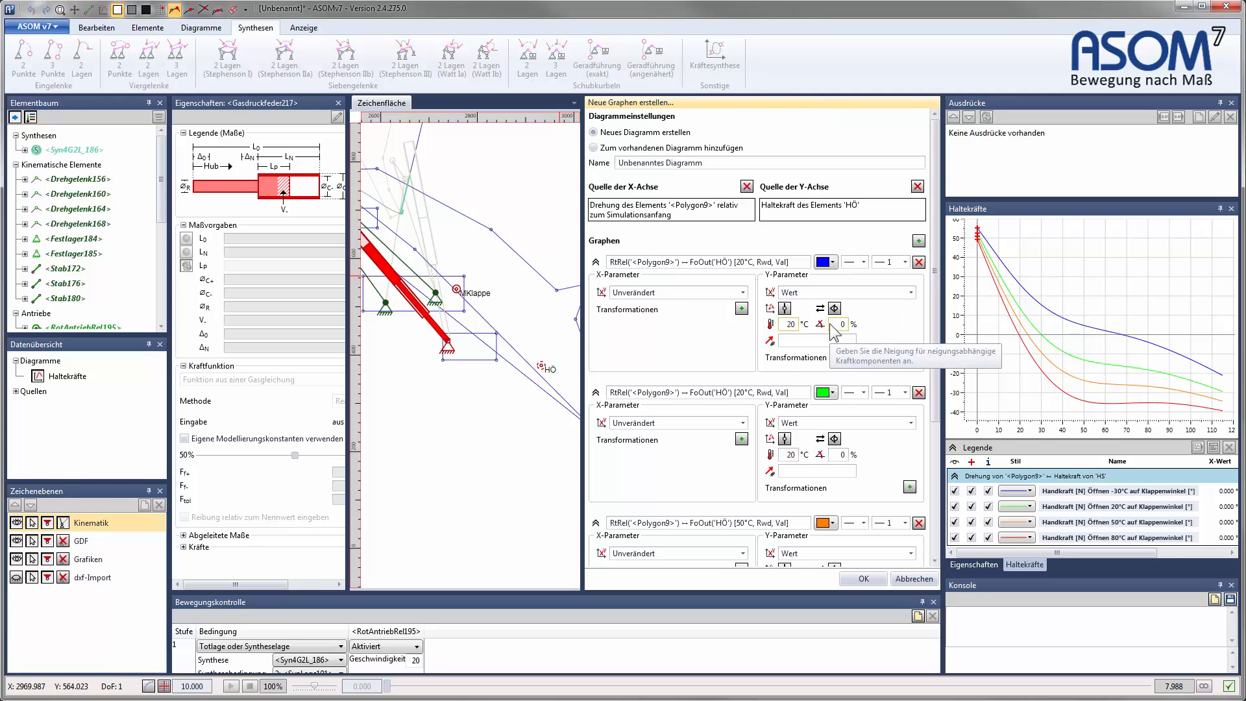
pyautogui.press('BackSpace')
pyautogui.press('BackSpace')
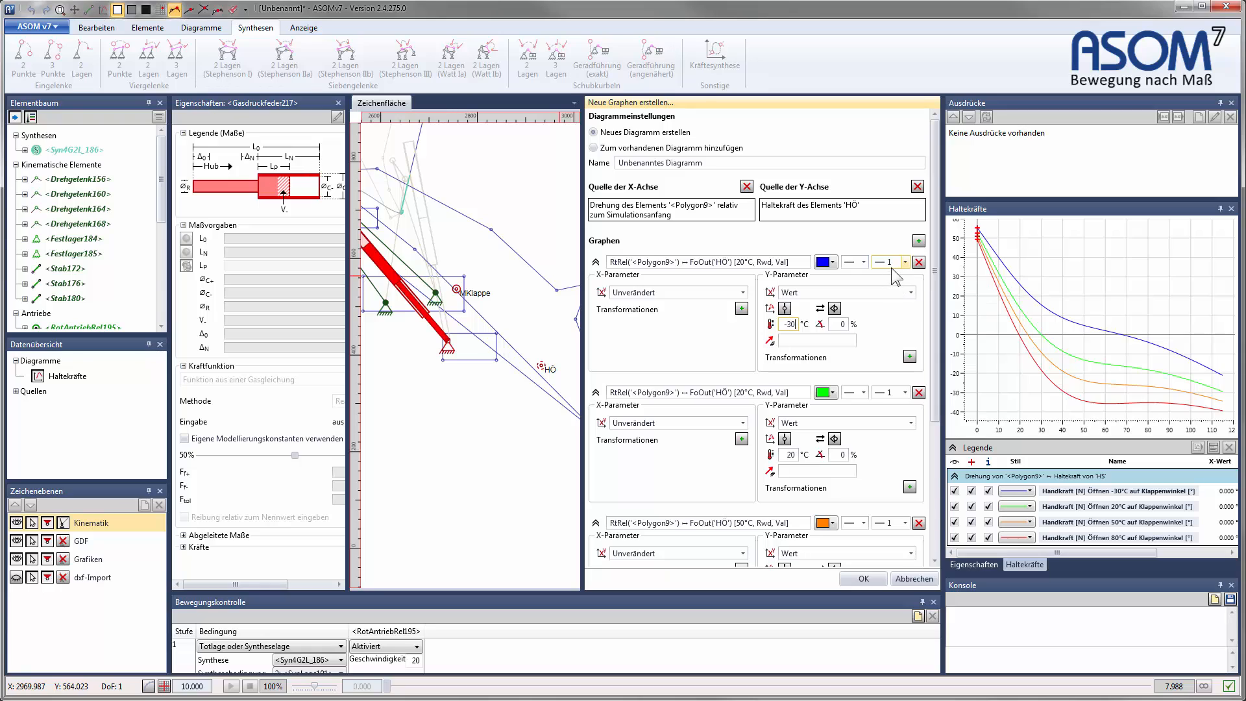
# Step: Set the line style of all four closing force graphs to dashed
pyautogui.click(863, 262)
pyautogui.click(855, 287)
pyautogui.click(864, 392)
pyautogui.click(858, 416)
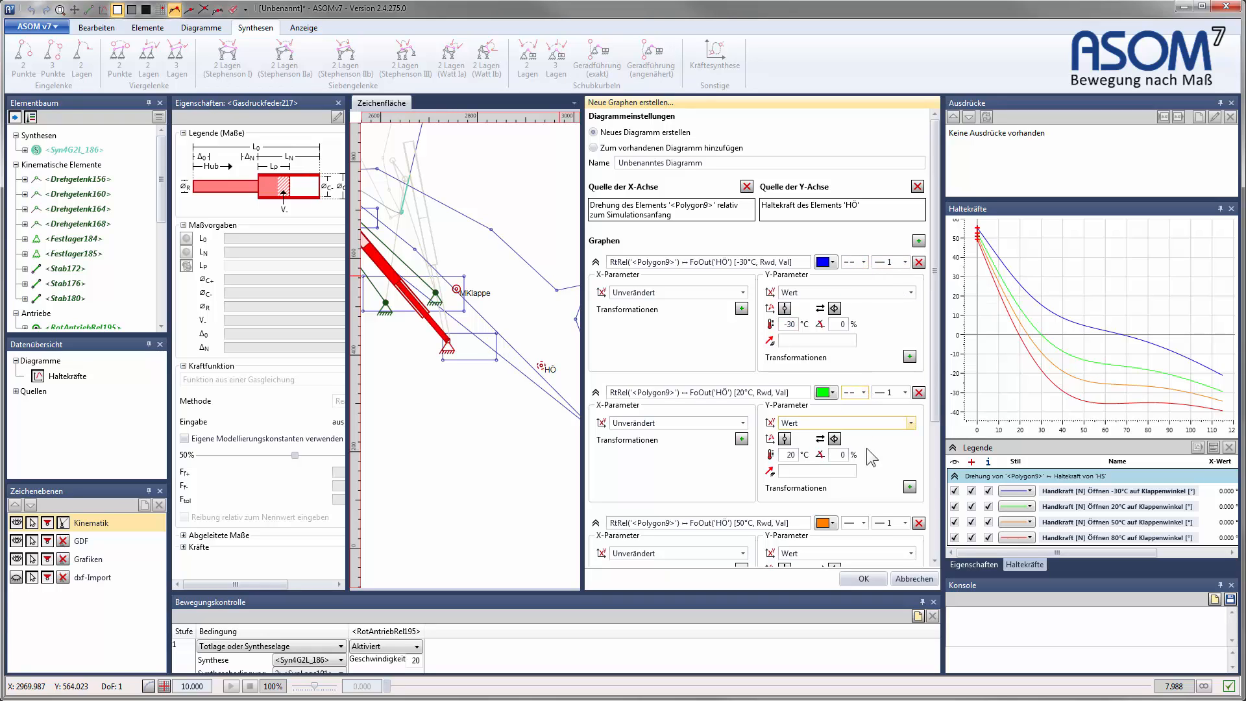
pyautogui.click(864, 522)
pyautogui.click(858, 548)
pyautogui.scroll(-3, 863, 487)
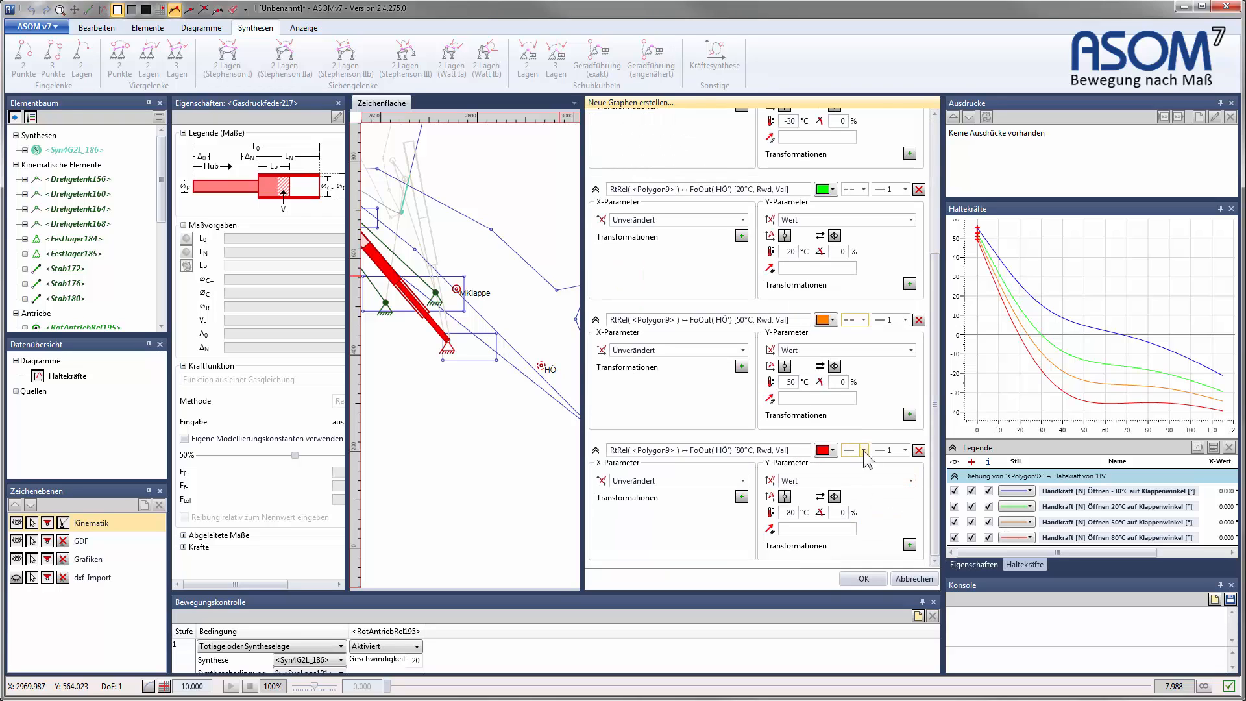
pyautogui.click(858, 478)
# Step: Name the blue graph "Handkraft [N] Schließen -30°C auf Klappenwinkel [°]" and copy the name
pyautogui.scroll(5, 760, 266)
pyautogui.click(802, 213)
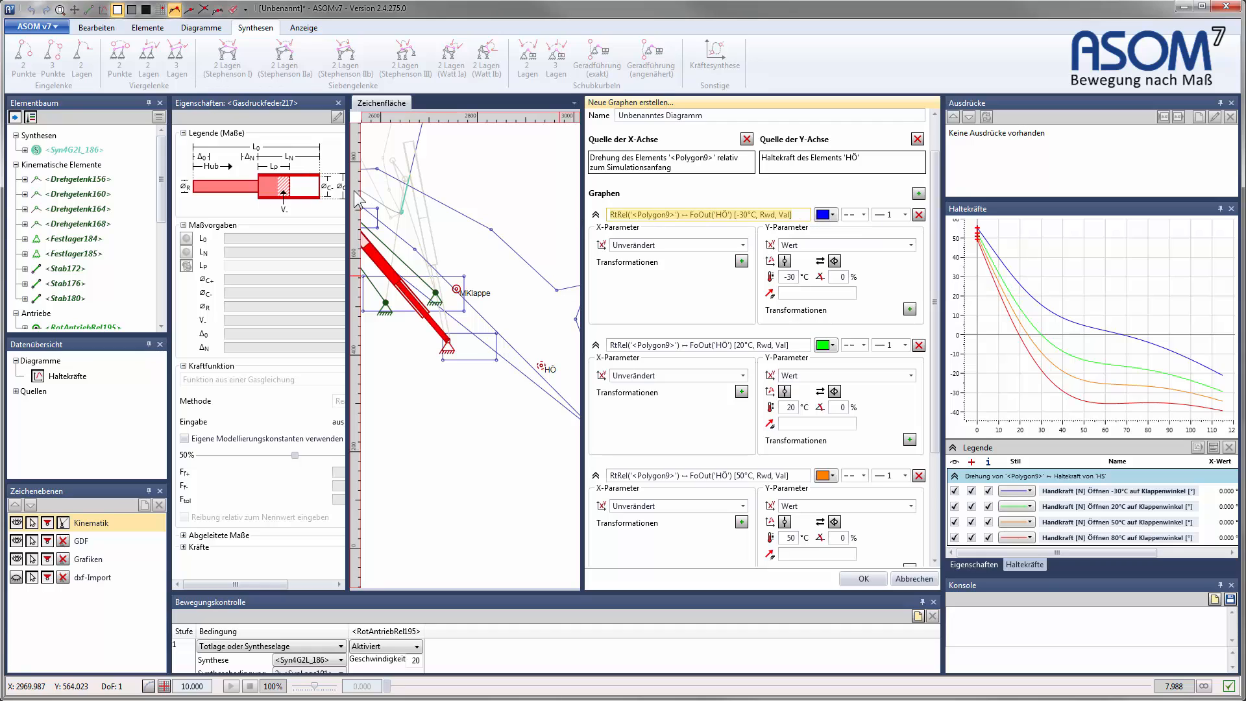
pyautogui.write('Han')
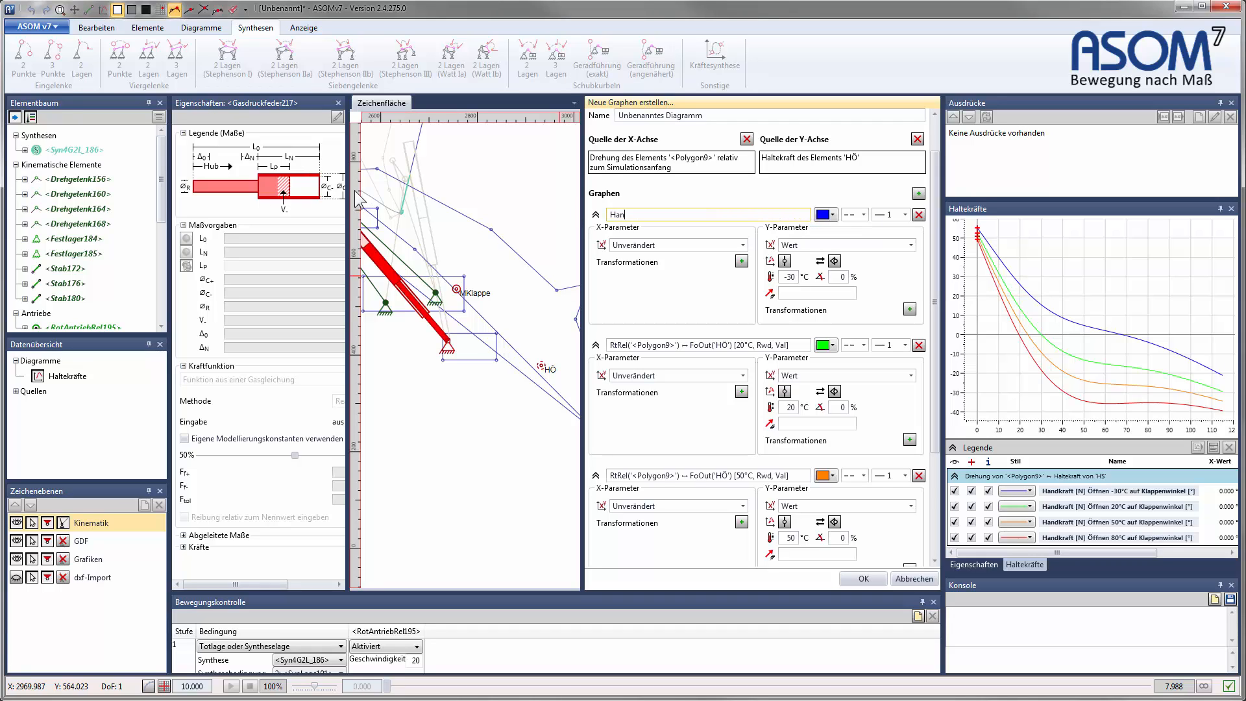
pyautogui.write('dkraft [N]')
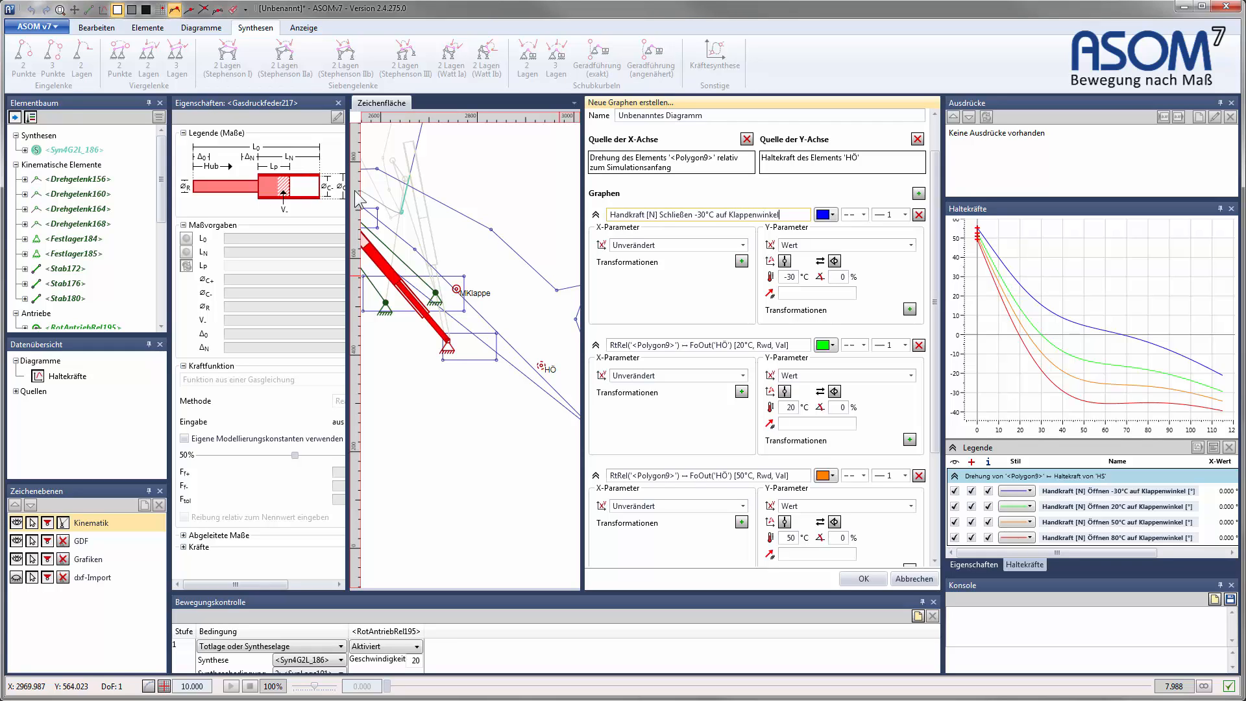
pyautogui.write('°')
pyautogui.moveTo(797, 216); pyautogui.dragTo(471, 209)
pyautogui.hotkey('ctrl', 'c')
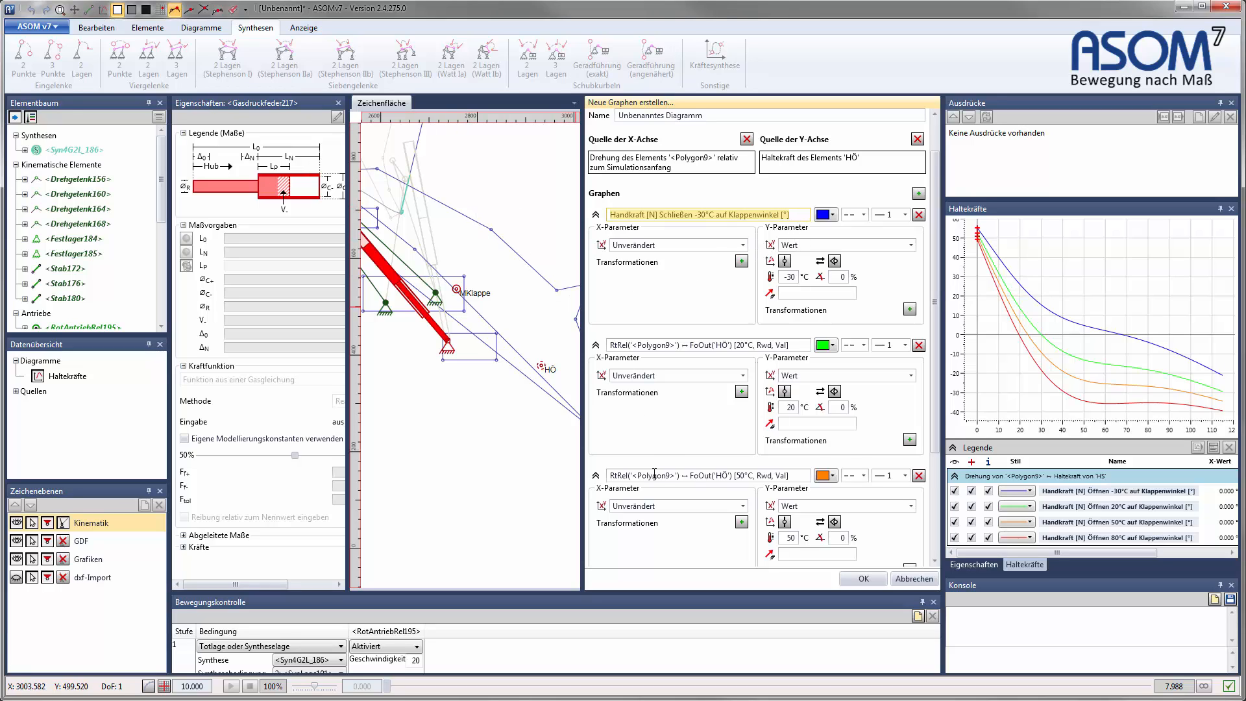
# Step: Reuse the copied name for the green graph, changing it to "Handkraft [N] Schließen 20°C auf Klappenwinkel [°]"
pyautogui.moveTo(797, 346); pyautogui.dragTo(433, 345)
pyautogui.hotkey('ctrl', 'v')
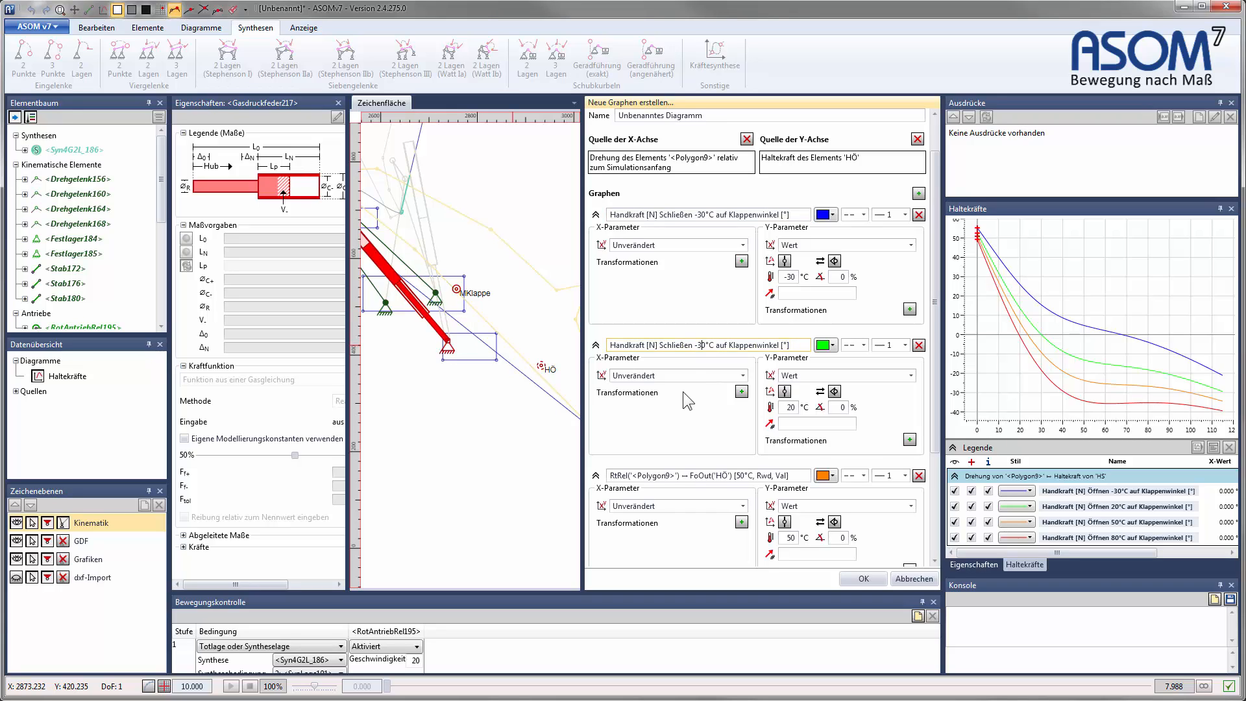
pyautogui.press('BackSpace')
pyautogui.press('BackSpace')
pyautogui.press('BackSpace')
pyautogui.write('20')
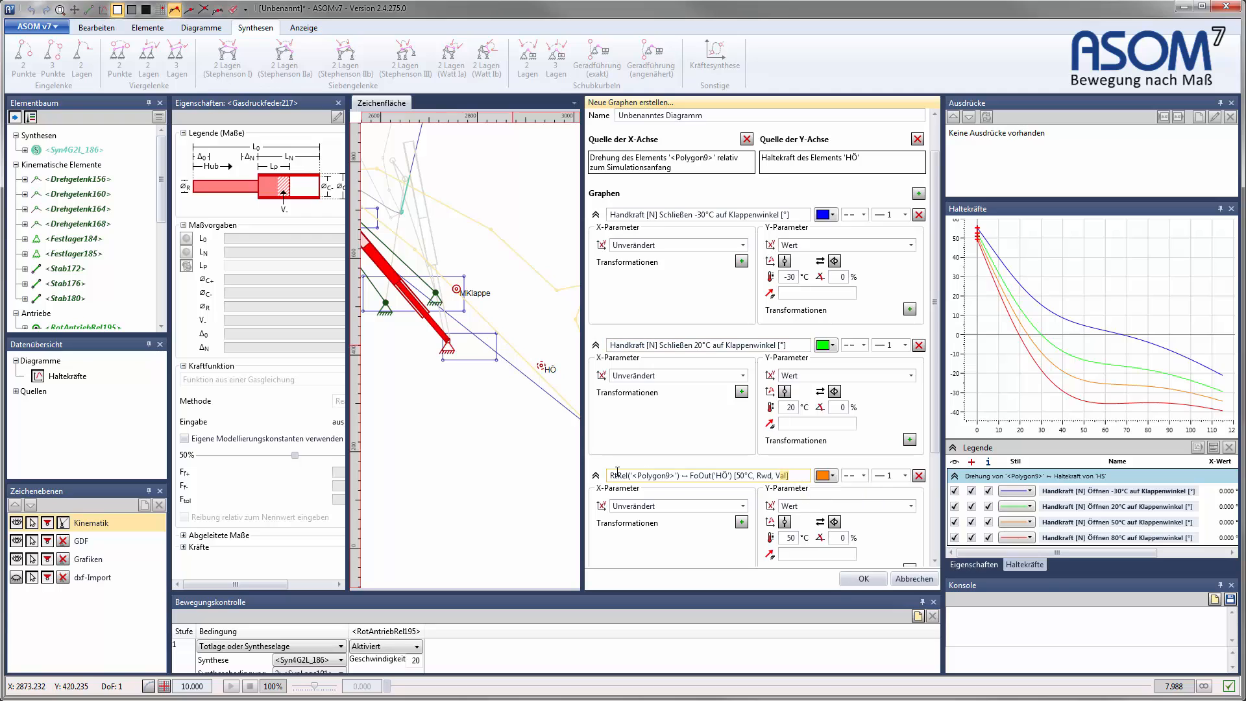
# Step: Reuse the copied name for the orange graph, changing it to "Handkraft [N] Schließen 50°C auf Klappenwinkel [°]"
pyautogui.hotkey('ctrl', 'a')
pyautogui.hotkey('ctrl', 'v')
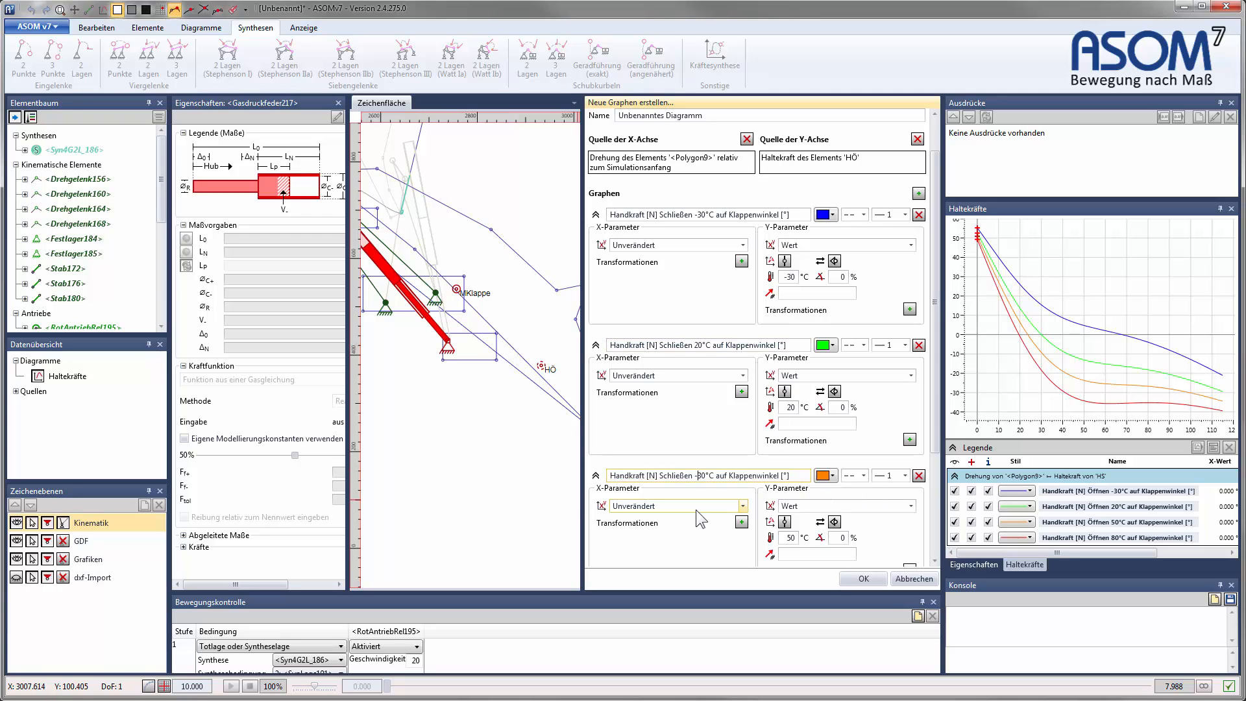
pyautogui.press('BackSpace')
pyautogui.press('Delete')
pyautogui.write('5')
# Step: Reuse the copied name for the red graph, changing it to "Handkraft [N] Schließen 80°C auf Klappenwinkel [°]"
pyautogui.scroll(-3, 937, 480)
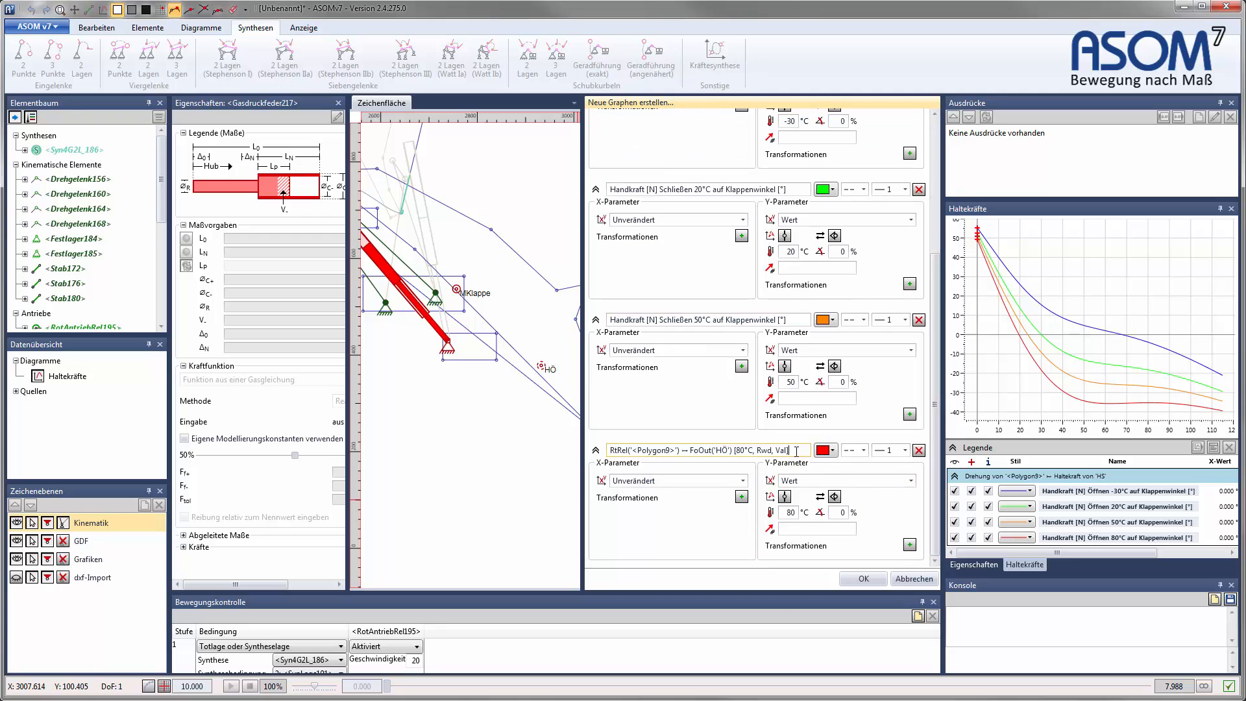
pyautogui.hotkey('ctrl', 'a')
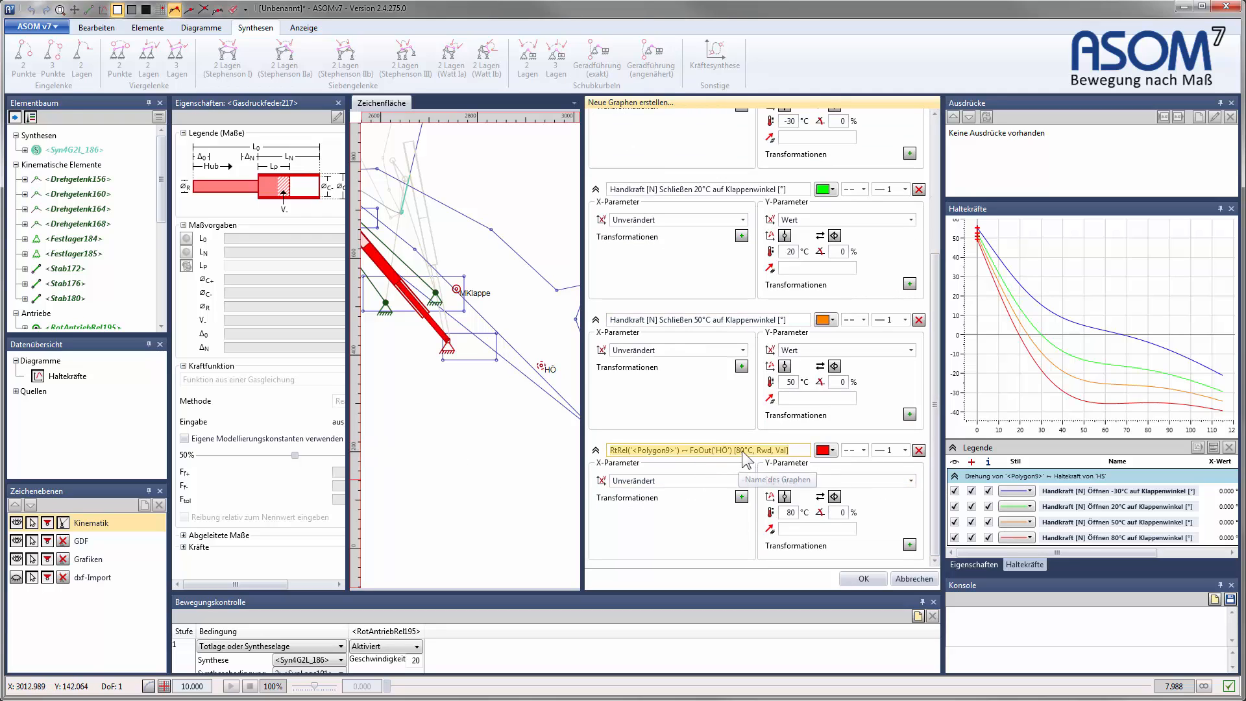
pyautogui.hotkey('ctrl', 'v')
pyautogui.press('BackSpace')
pyautogui.press('BackSpace')
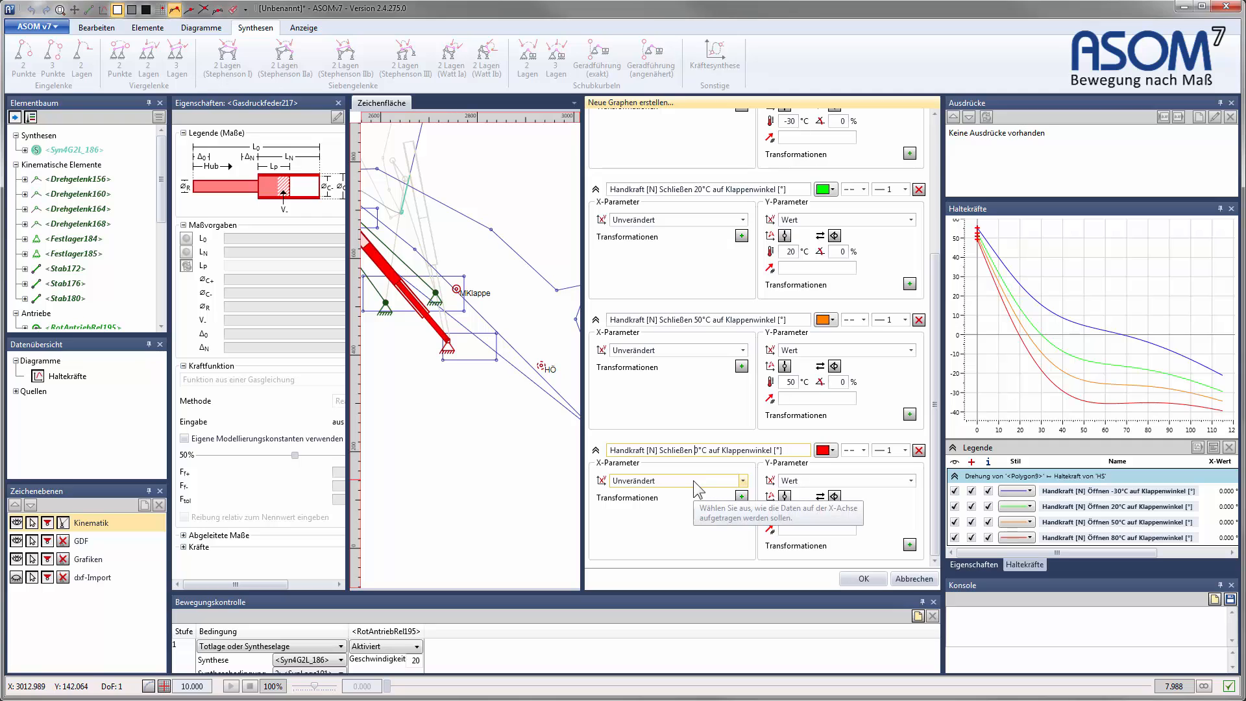
pyautogui.write('8')
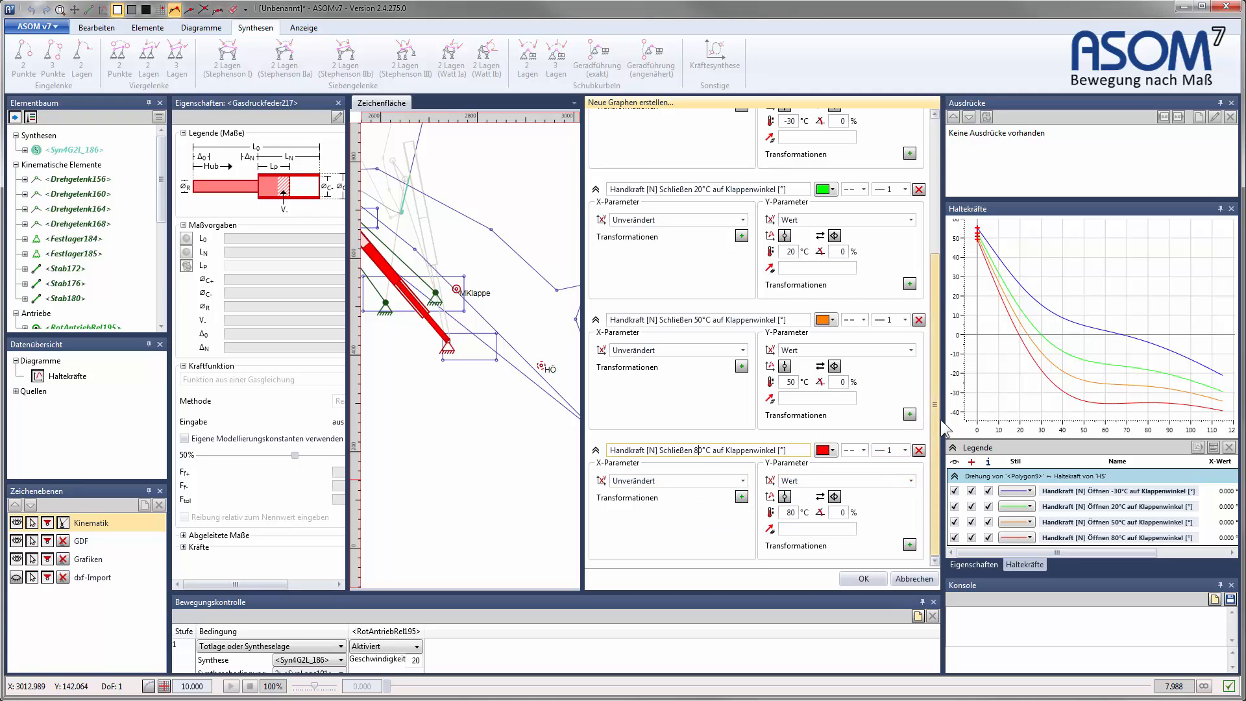
# Step: Review the four graph definitions and create them in the existing diagram Haltekräfte instead of a new one
pyautogui.moveTo(934, 418); pyautogui.dragTo(933, 321)
pyautogui.scroll(-1, 933, 321)
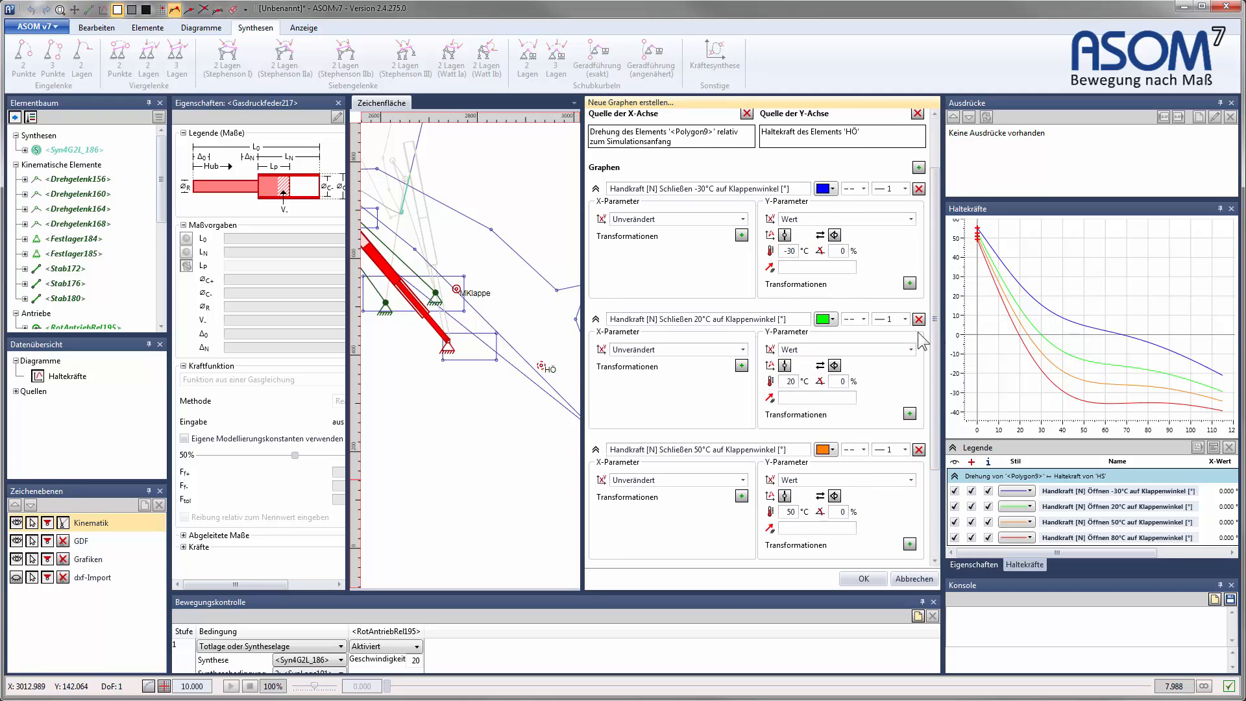
pyautogui.moveTo(934, 322); pyautogui.dragTo(941, 457)
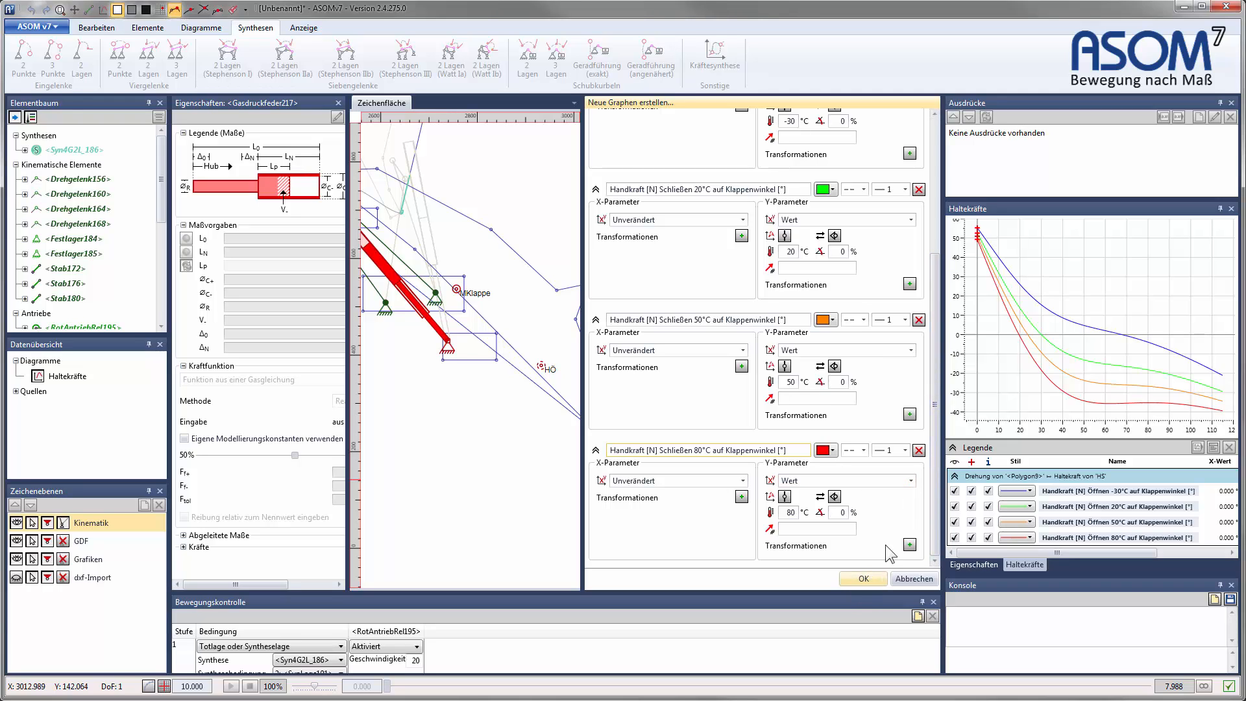
pyautogui.moveTo(936, 516); pyautogui.dragTo(936, 382)
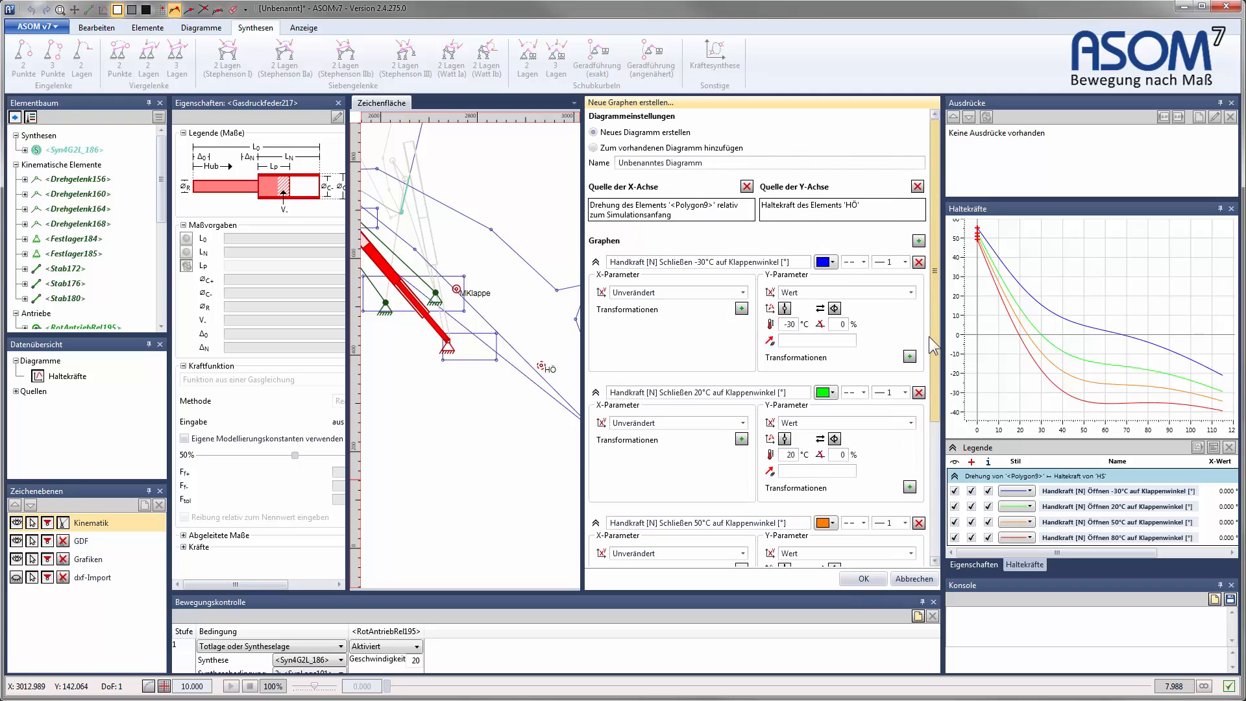
pyautogui.click(654, 148)
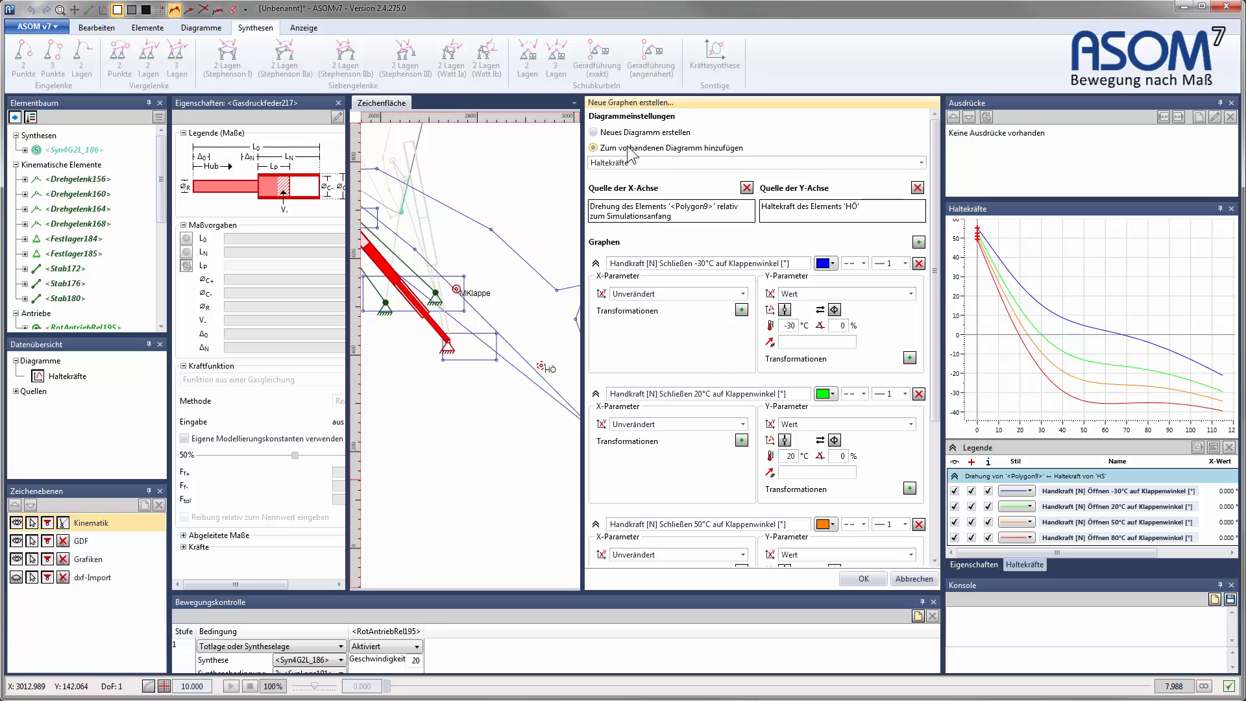
pyautogui.click(921, 163)
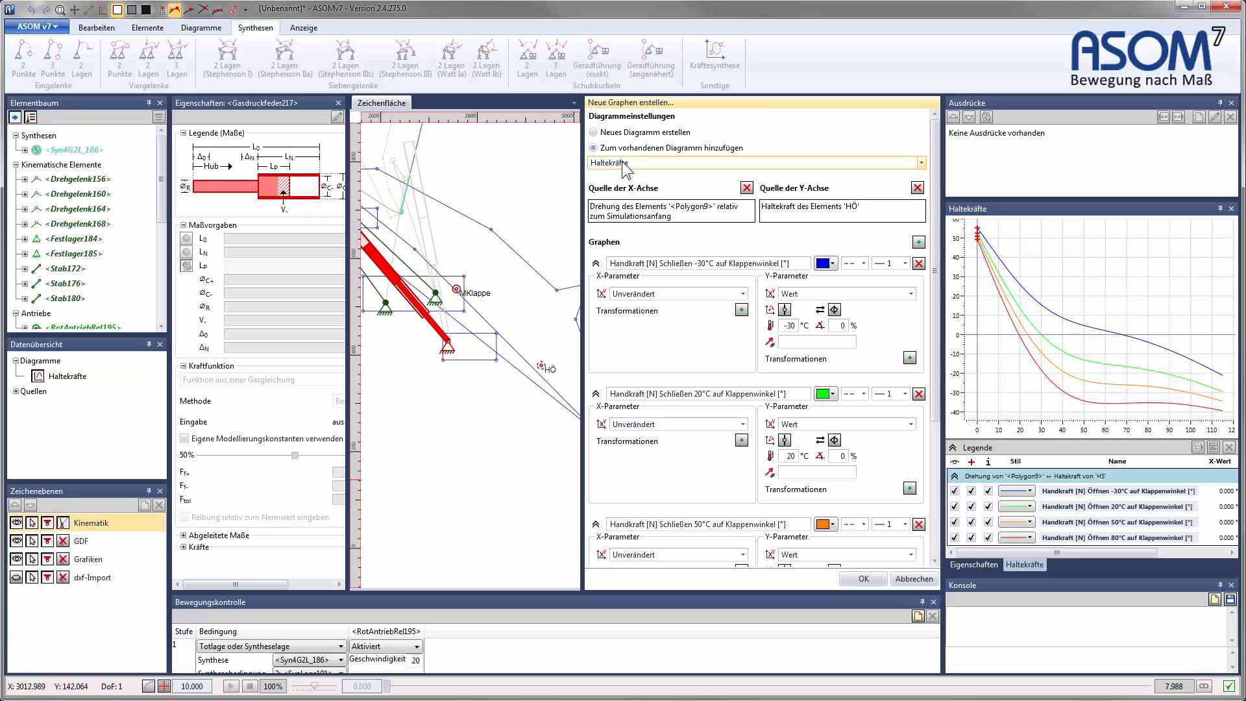
pyautogui.click(689, 176)
pyautogui.click(867, 577)
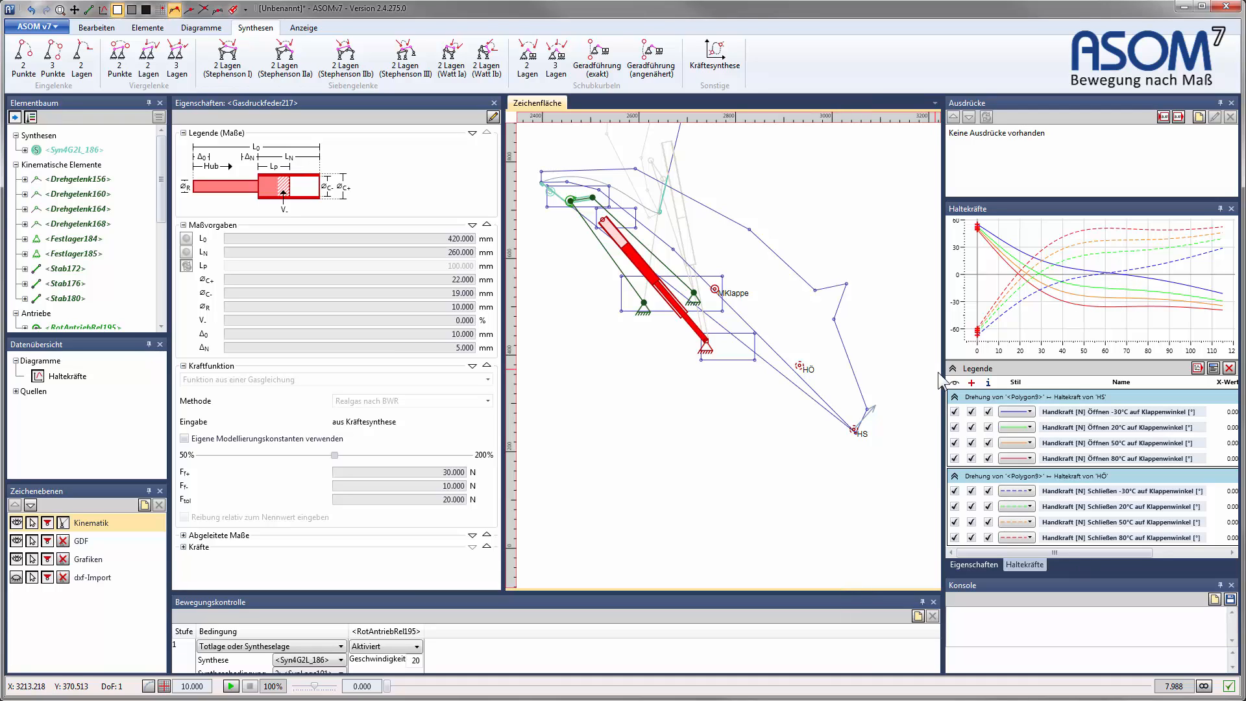
# Step: Enlarge the Haltekräfte diagram area in width and height
pyautogui.moveTo(943, 380); pyautogui.dragTo(907, 382)
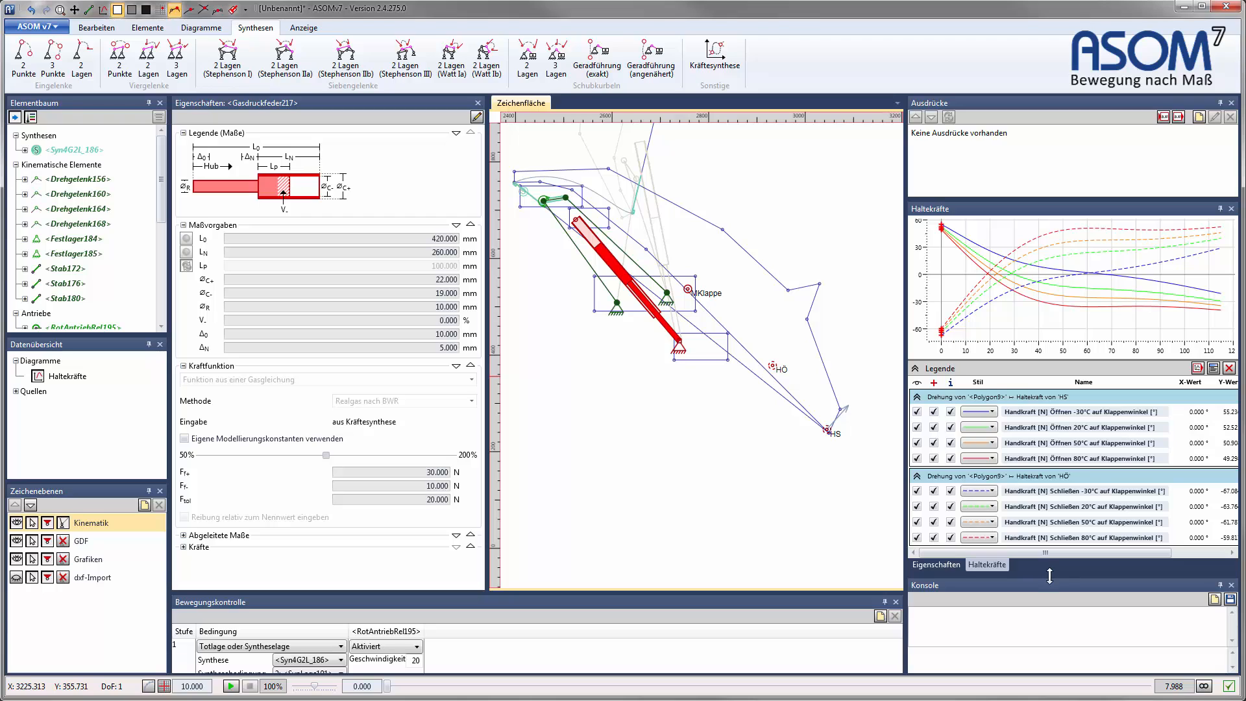
pyautogui.moveTo(1047, 577); pyautogui.dragTo(1048, 623)
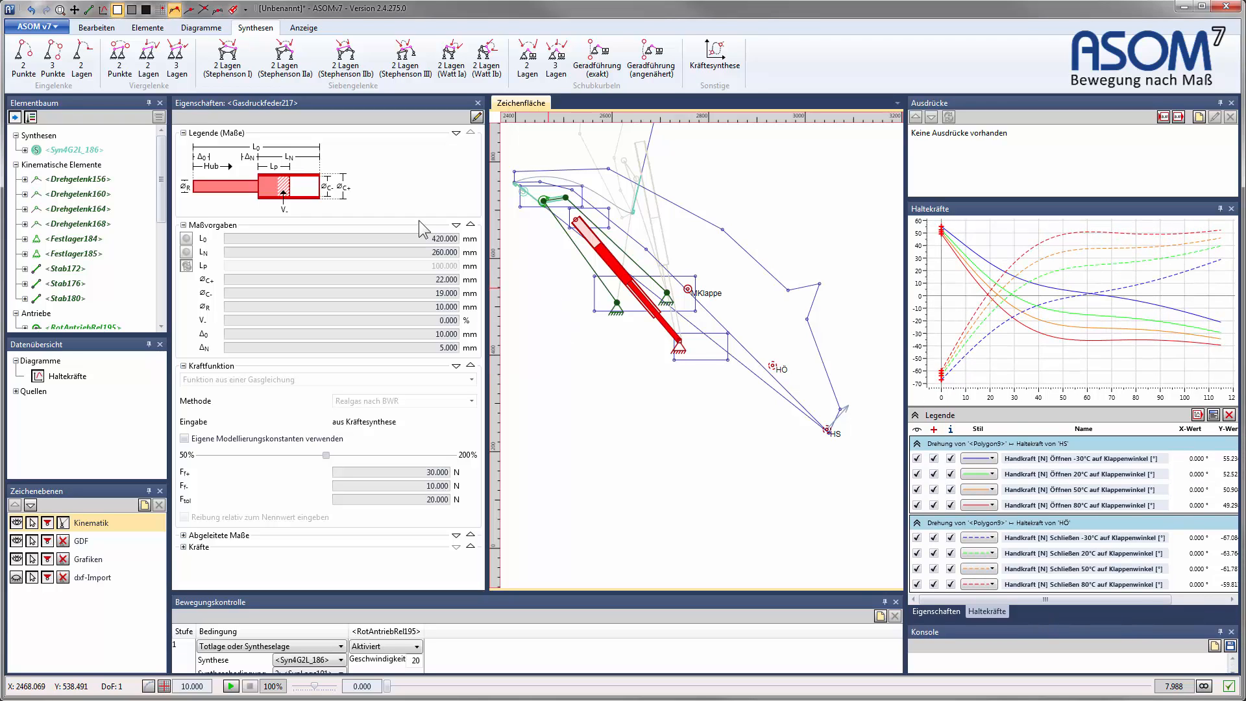
# Step: Run the tailgate mechanism partway through its motion to compare opening and closing forces, and stop the simulation
pyautogui.click(76, 13)
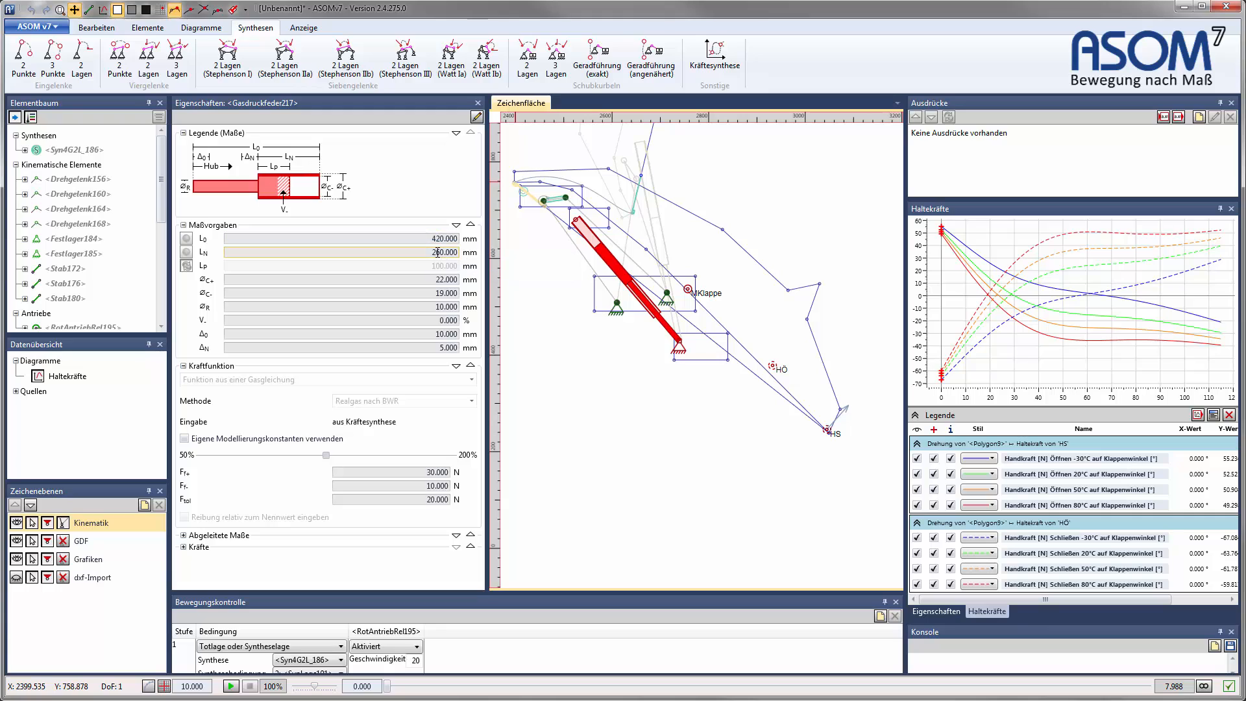
pyautogui.moveTo(1014, 295)
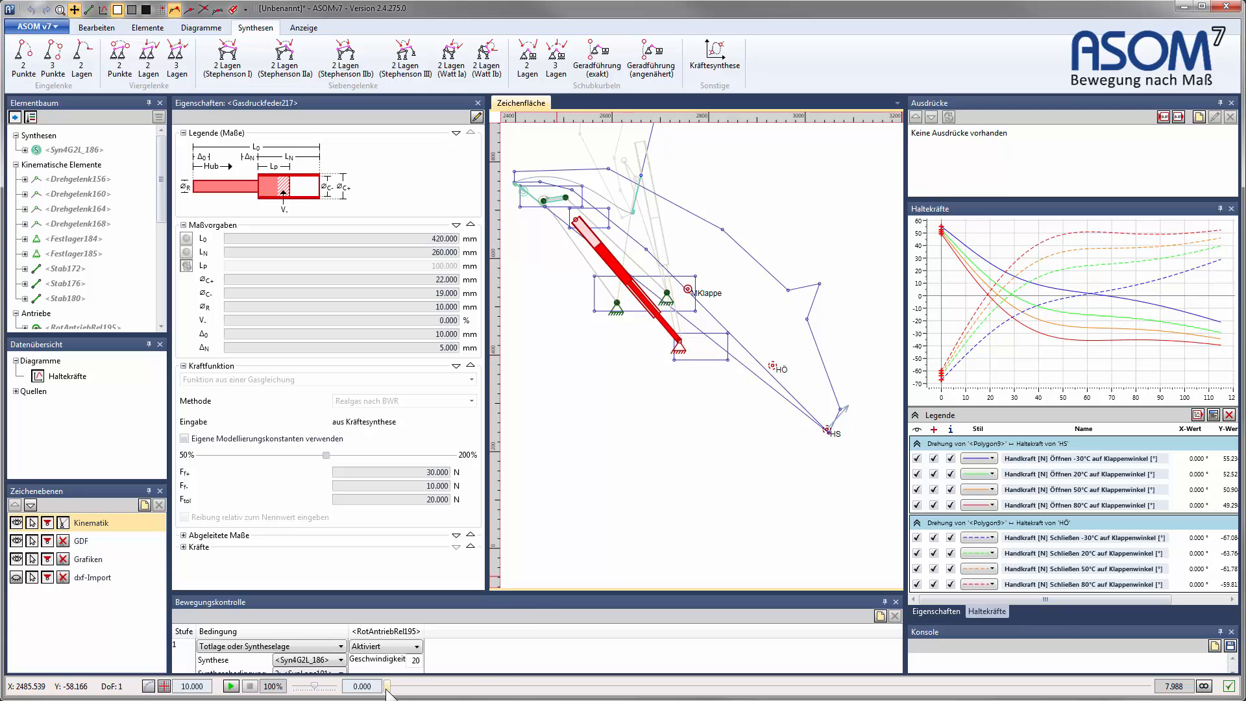
pyautogui.moveTo(387, 686); pyautogui.dragTo(534, 688)
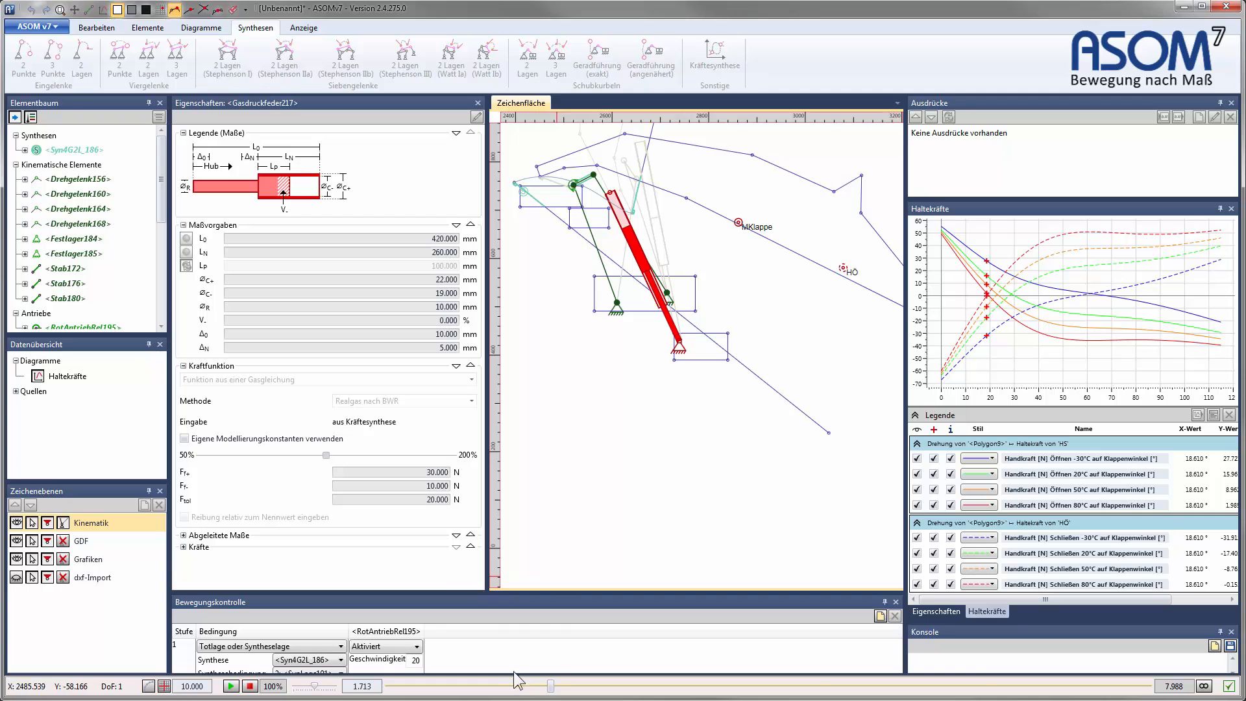
pyautogui.click(249, 685)
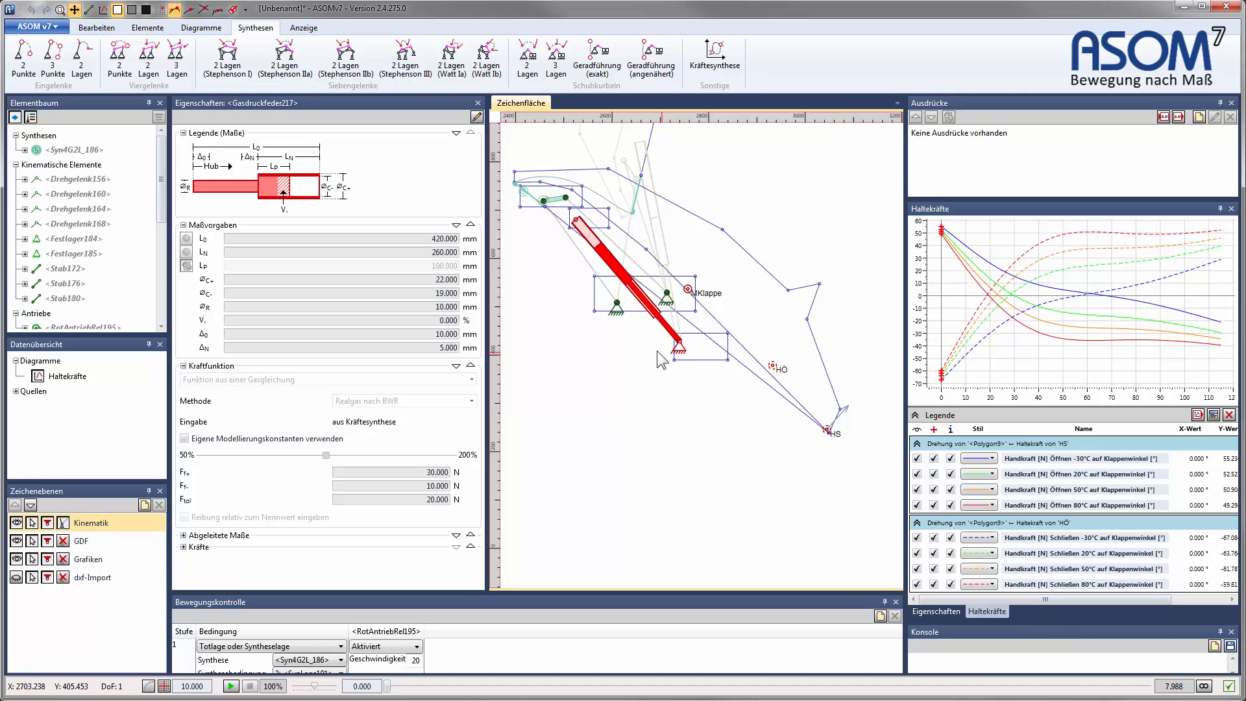
# Step: Widen the Haltekräfte diagram further and read force values along the 80 °C closing and opening curves
pyautogui.moveTo(903, 381); pyautogui.dragTo(835, 388)
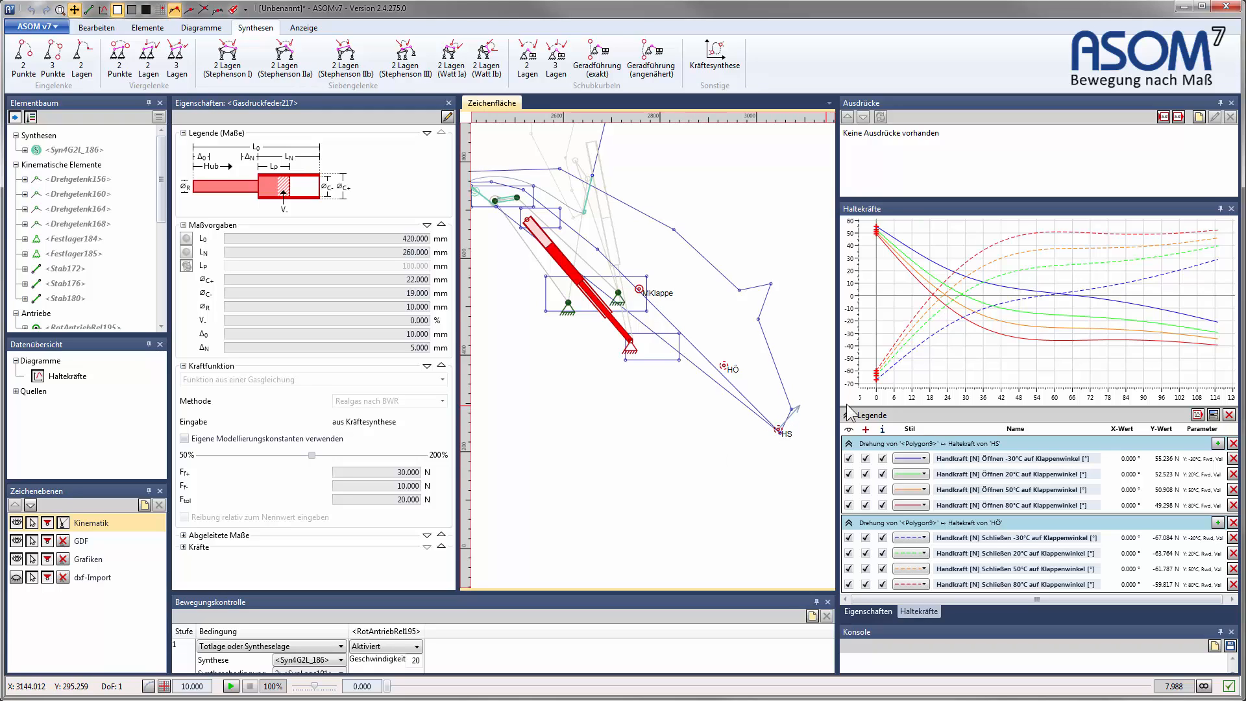
pyautogui.moveTo(836, 408); pyautogui.dragTo(820, 410)
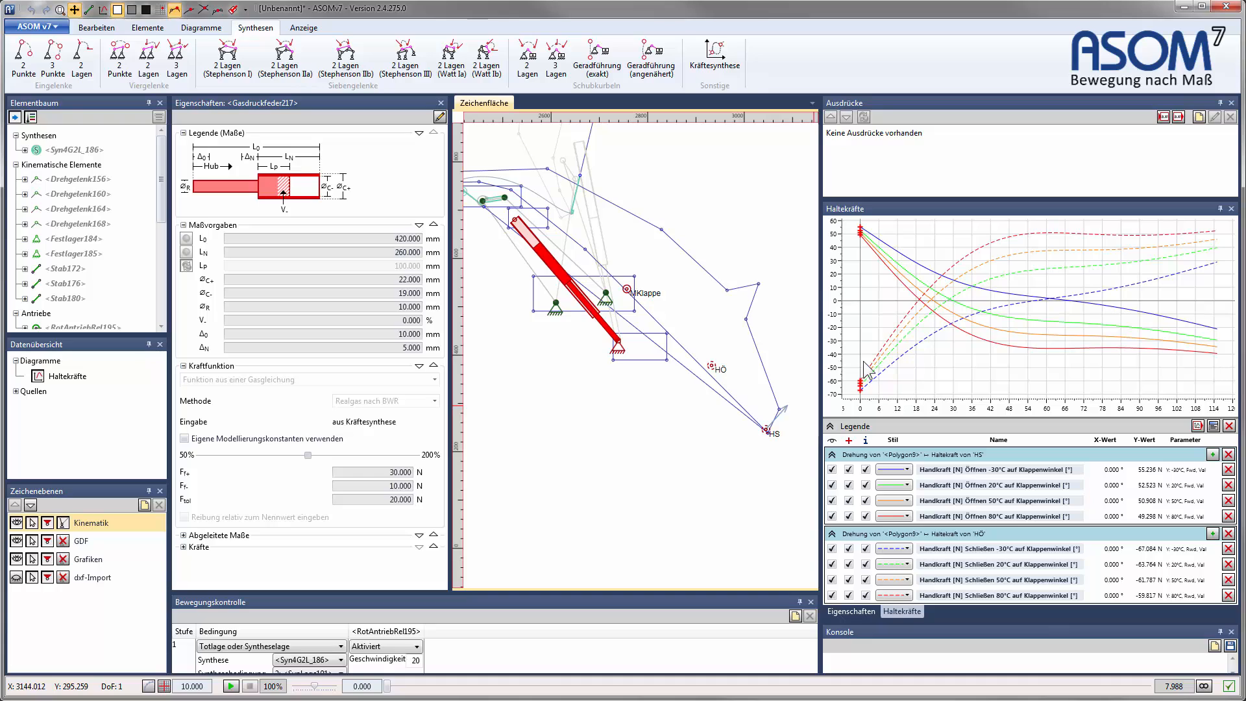
pyautogui.moveTo(994, 258)
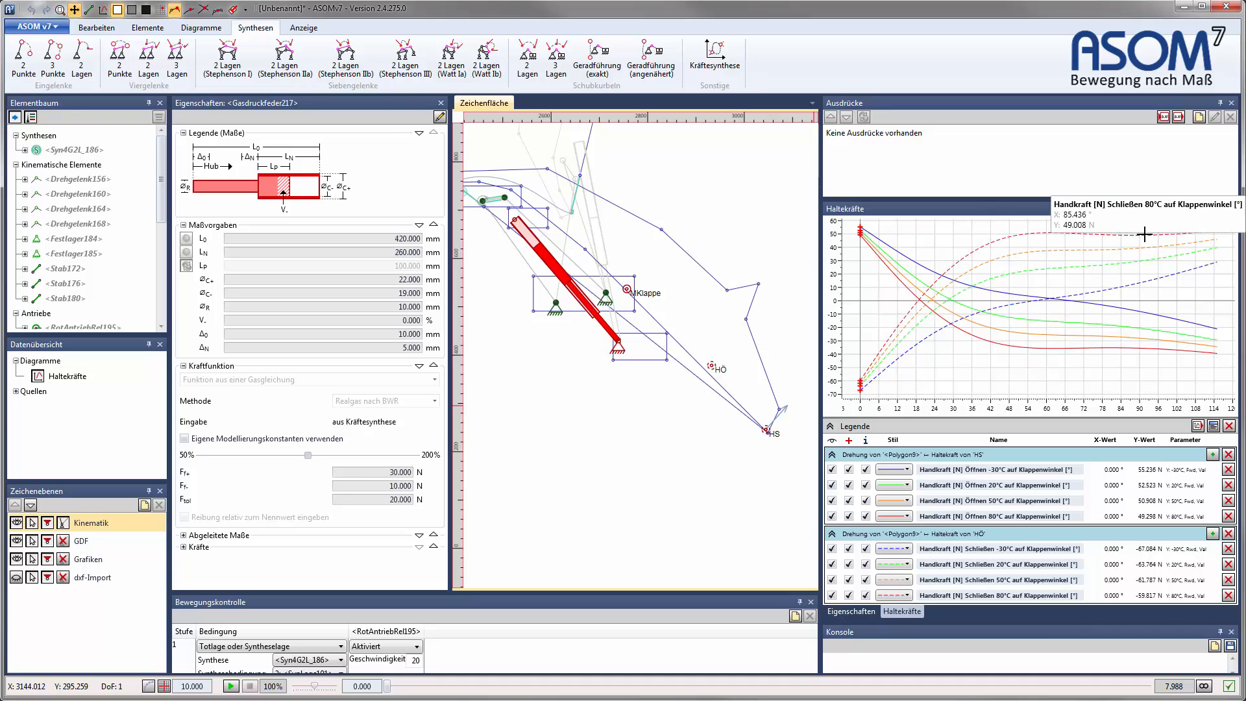
pyautogui.moveTo(1159, 233)
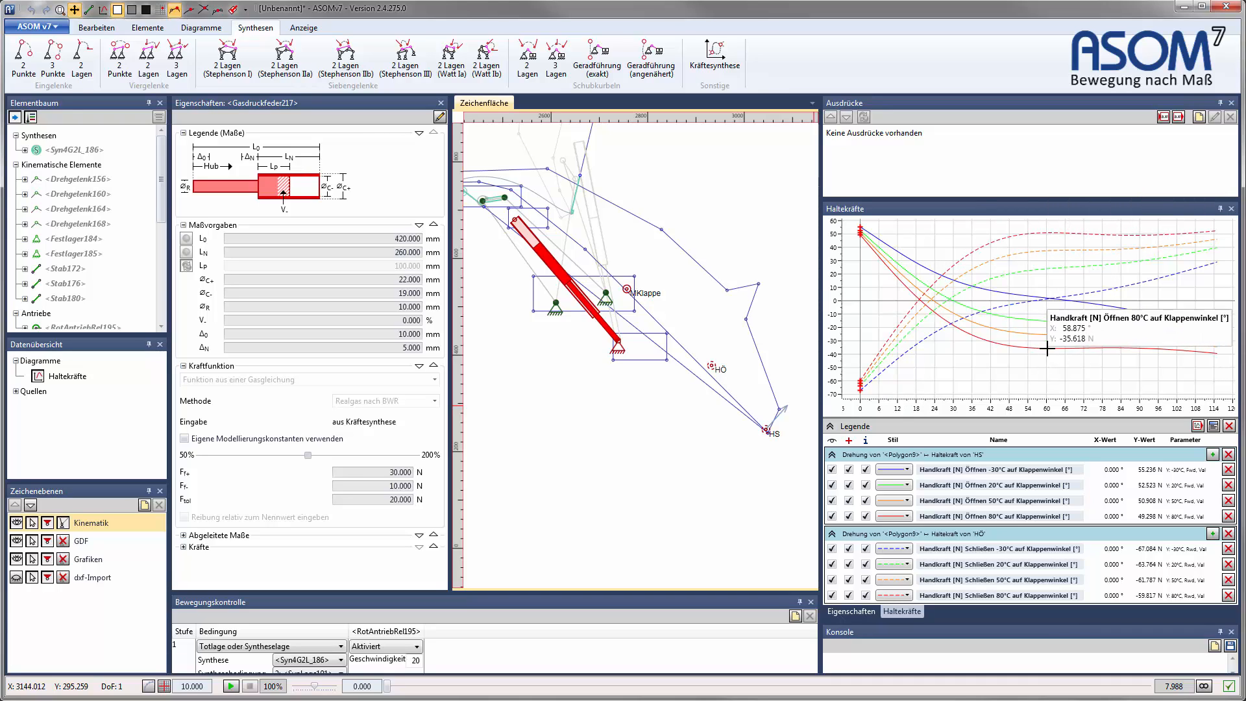
# Step: Start new graphs for the holding force of 'HS' in the diagram, add a second one and expand both graphs' advanced settings
pyautogui.click(1212, 454)
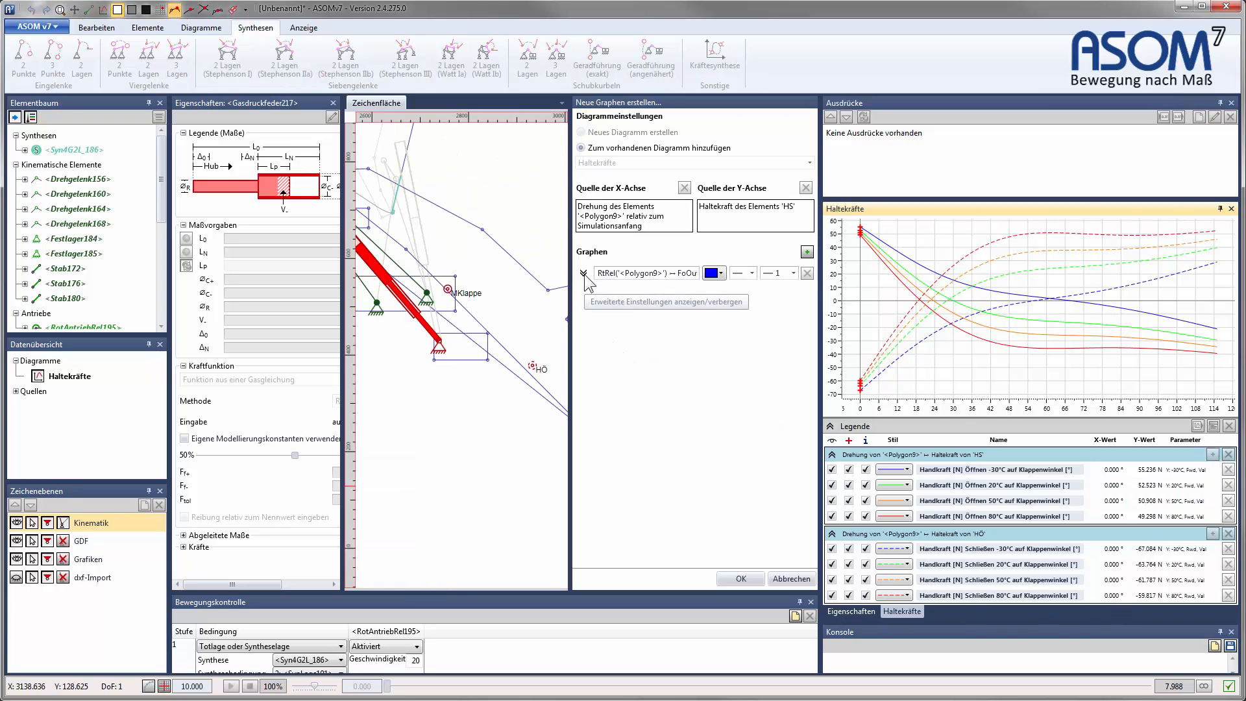
pyautogui.click(807, 253)
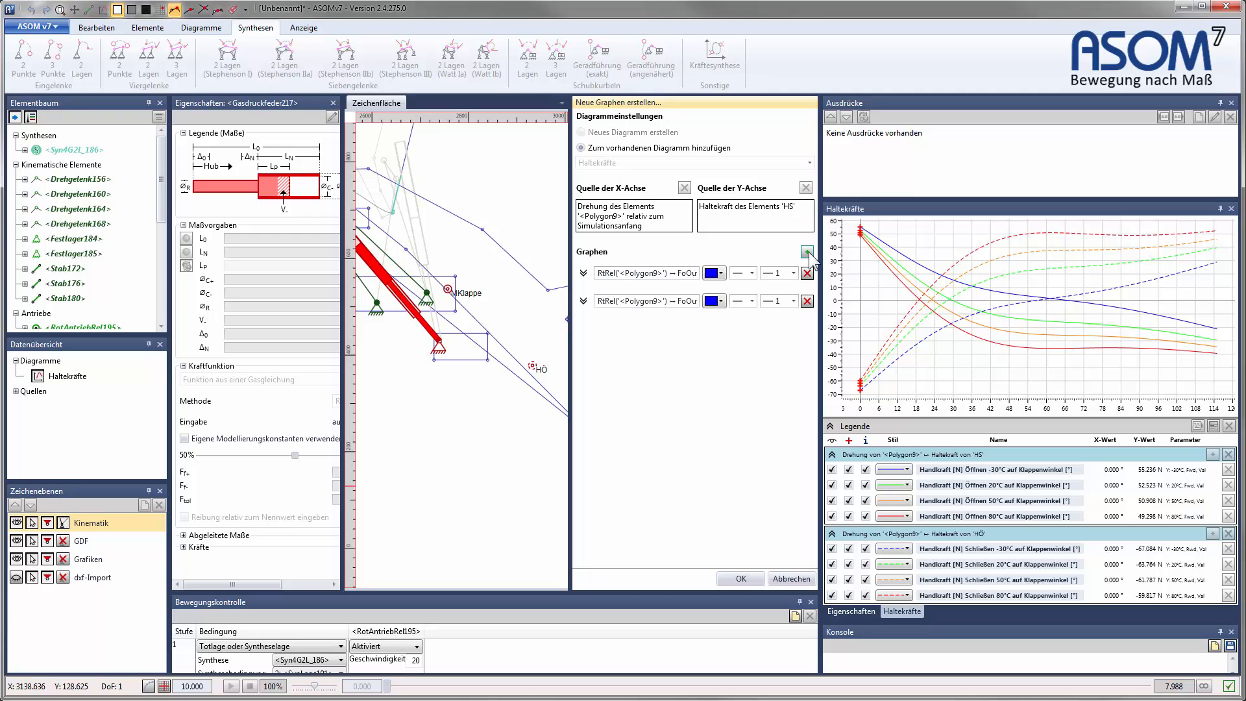
pyautogui.click(585, 300)
pyautogui.click(583, 272)
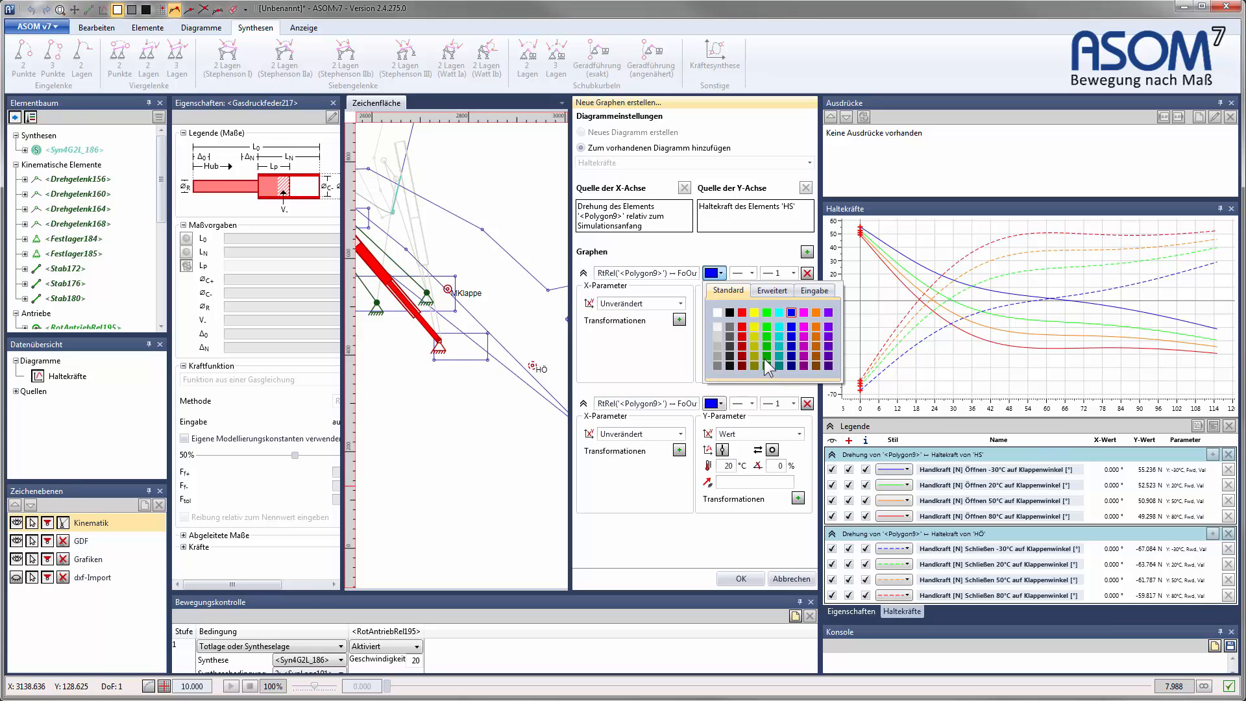
# Step: Color both new graphs red and set their line style to dotted
pyautogui.click(741, 312)
pyautogui.click(721, 403)
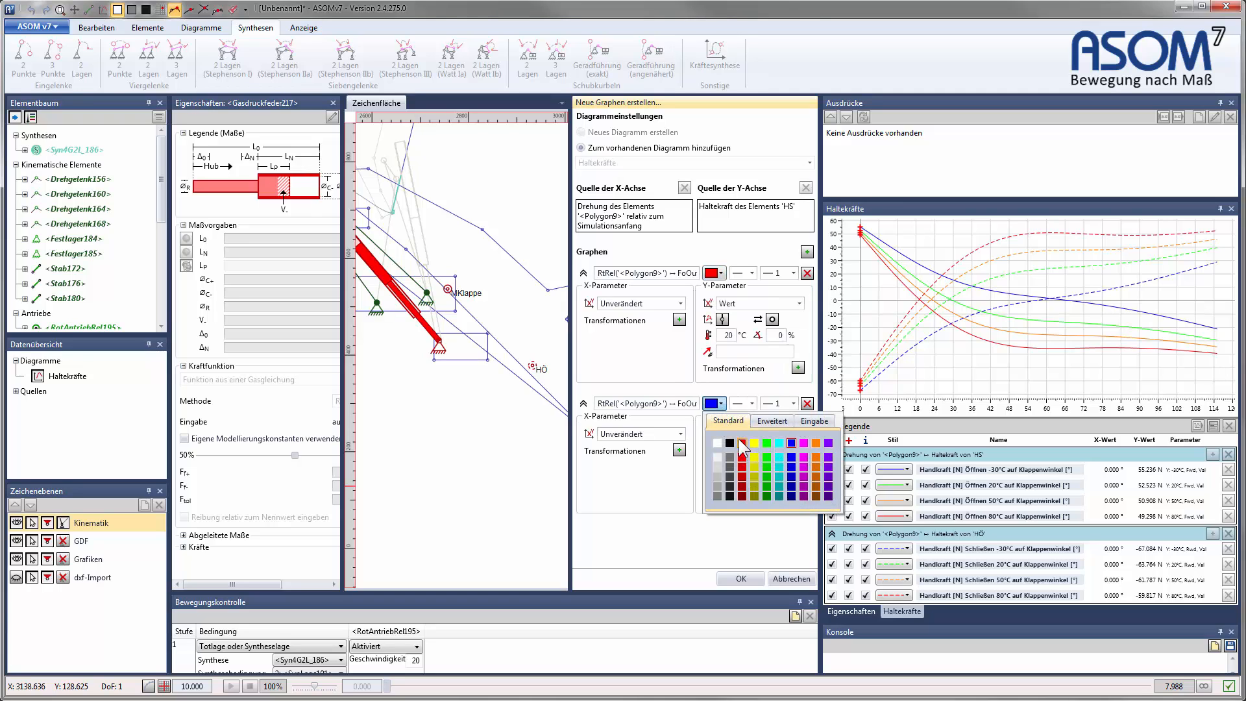
pyautogui.click(742, 443)
pyautogui.click(752, 273)
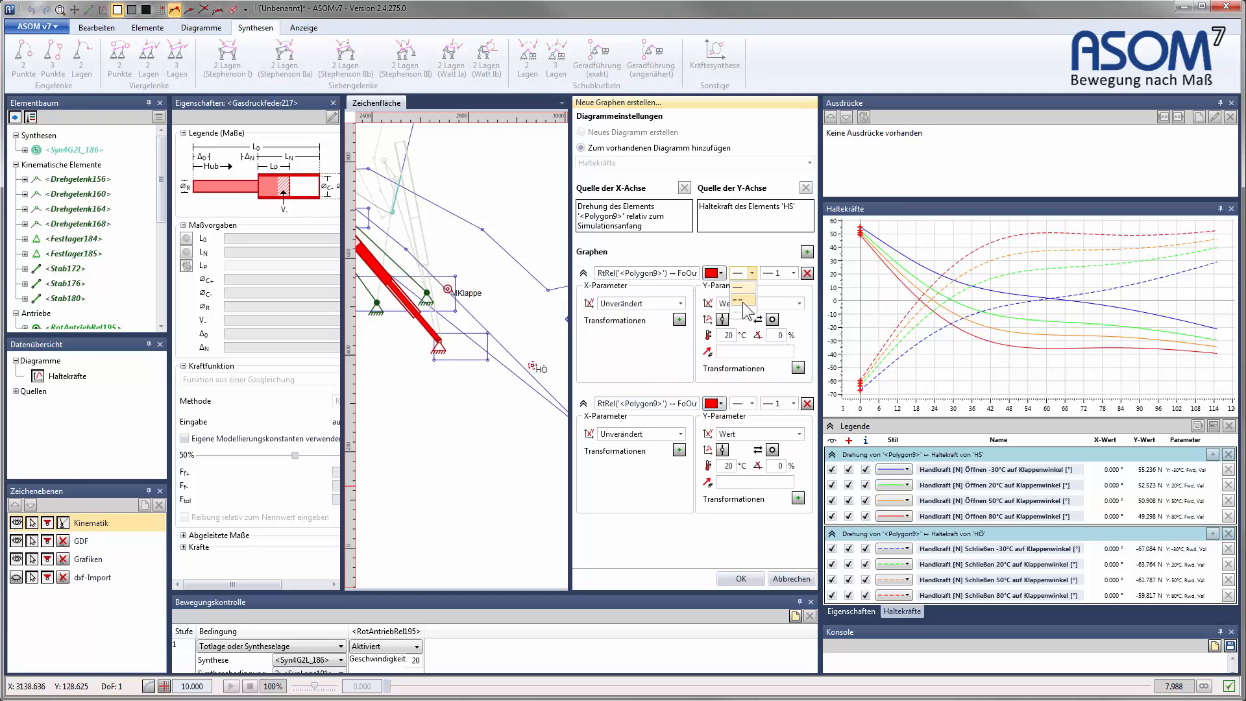
pyautogui.click(748, 332)
pyautogui.click(752, 404)
pyautogui.click(748, 462)
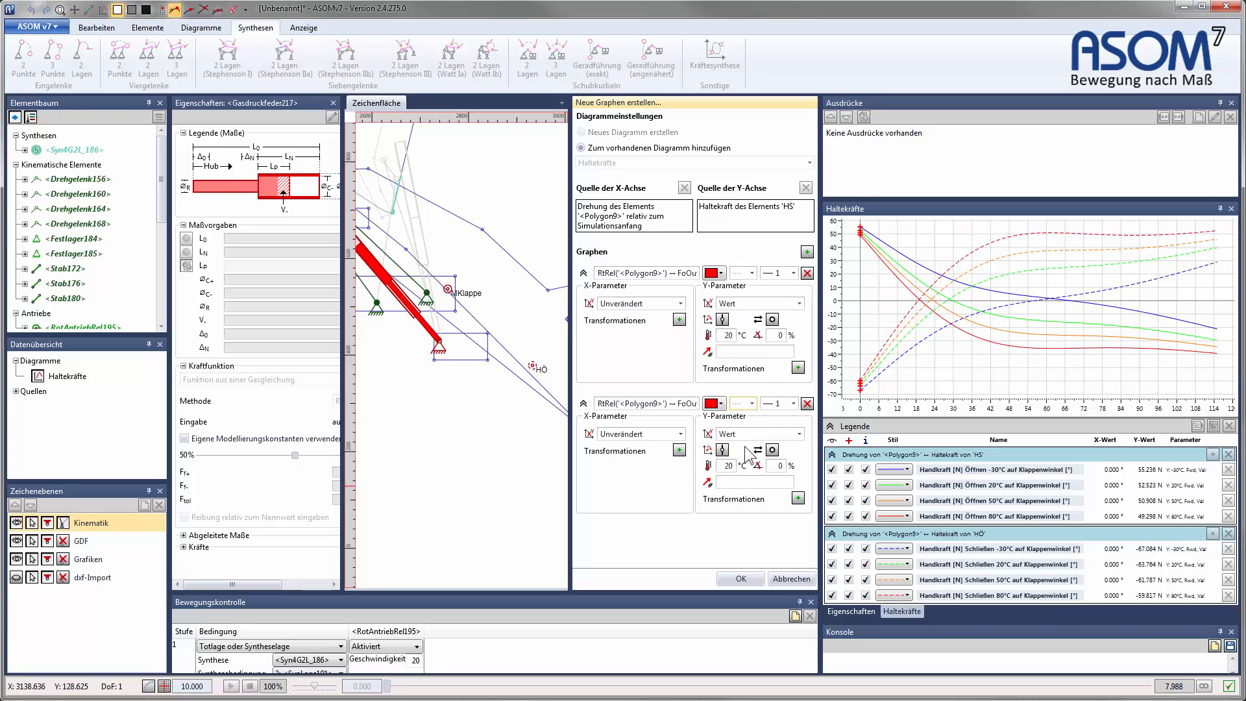
# Step: Set both new graphs to 80 °C, using the lower tolerance for the first and the upper tolerance for the second, and create them
pyautogui.click(793, 273)
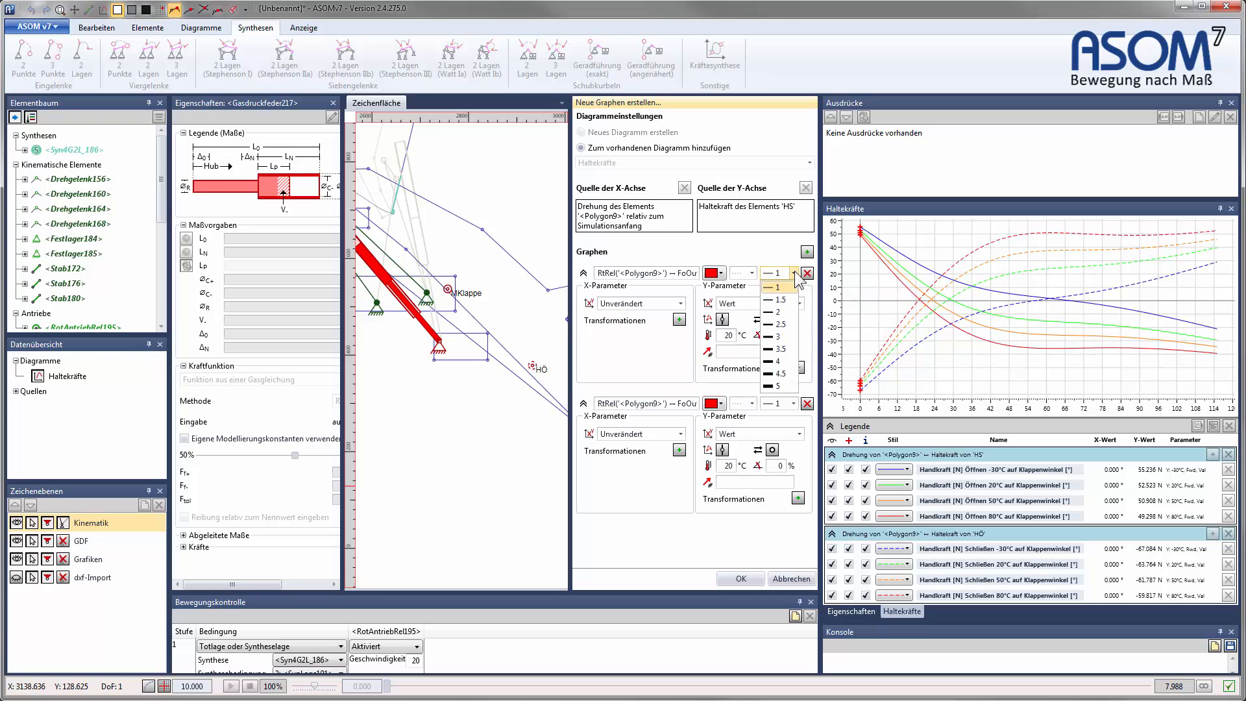
pyautogui.click(794, 274)
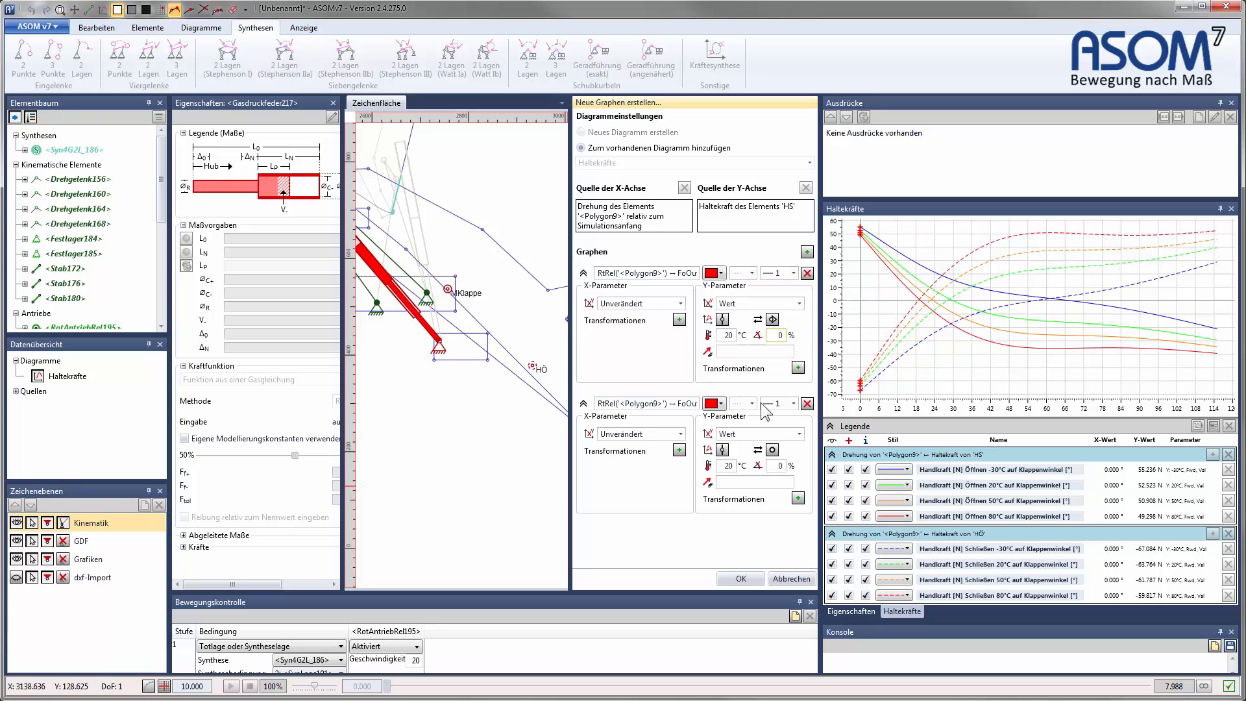
pyautogui.click(773, 449)
pyautogui.click(723, 320)
pyautogui.click(723, 320)
pyautogui.click(723, 450)
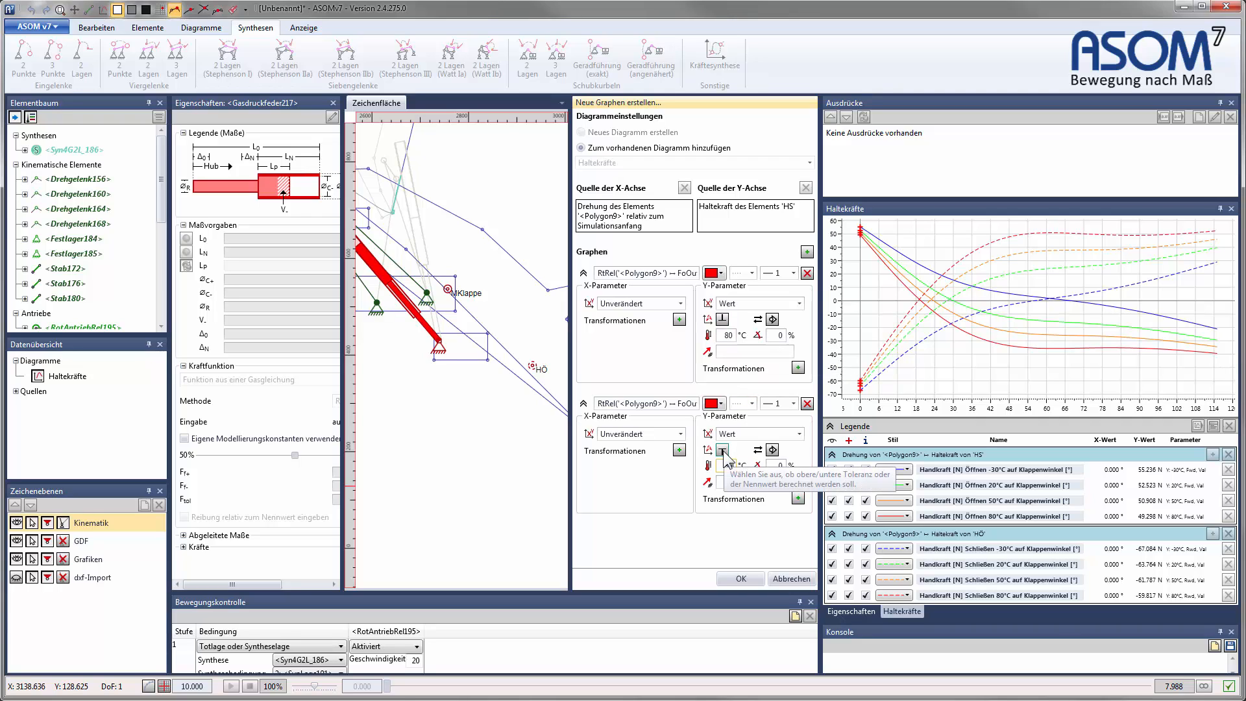
pyautogui.moveTo(820, 313); pyautogui.dragTo(874, 323)
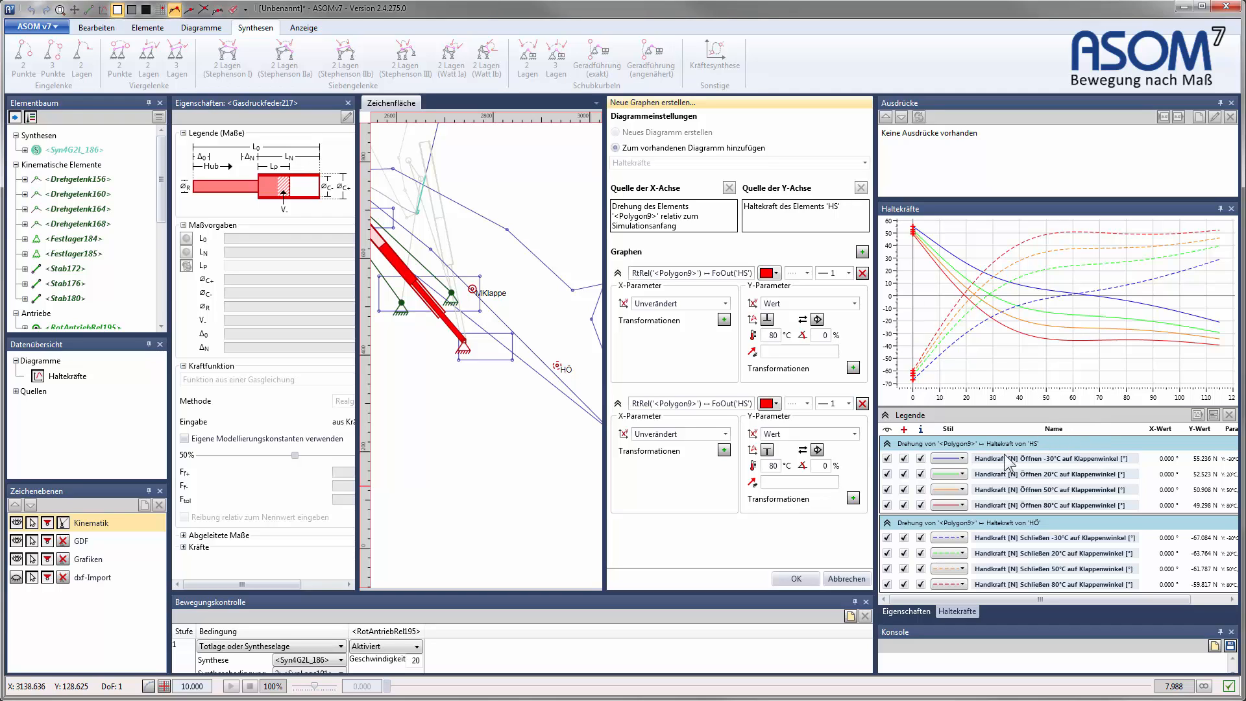
pyautogui.click(796, 579)
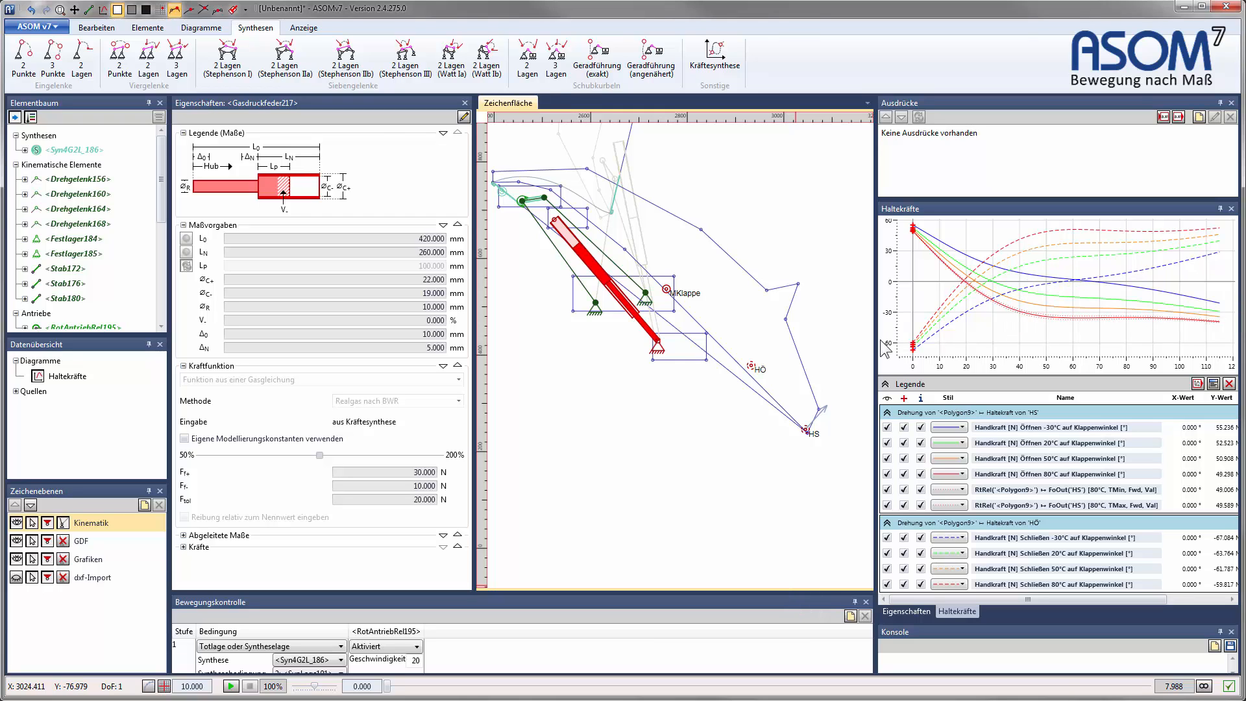
# Step: Enlarge the Haltekräfte diagram and close the Ausdrücke pane to inspect the tolerance curves around the 80 °C opening curve
pyautogui.moveTo(826, 342); pyautogui.dragTo(704, 351)
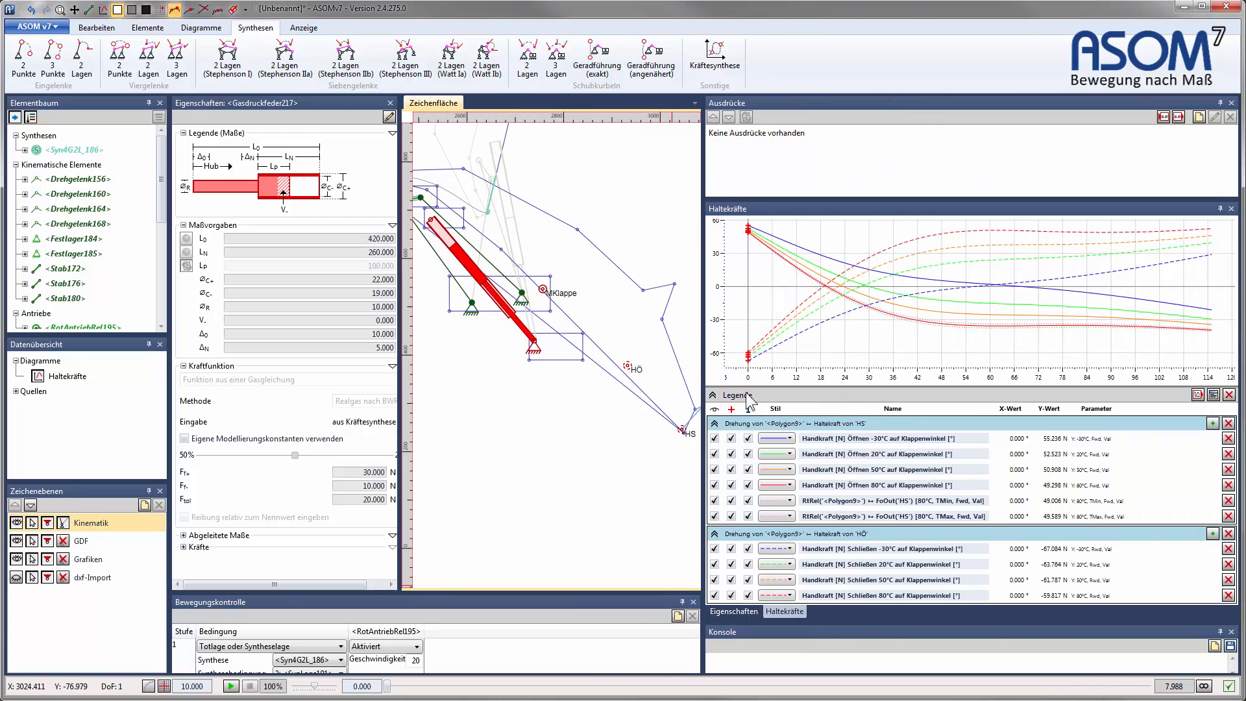
pyautogui.click(844, 184)
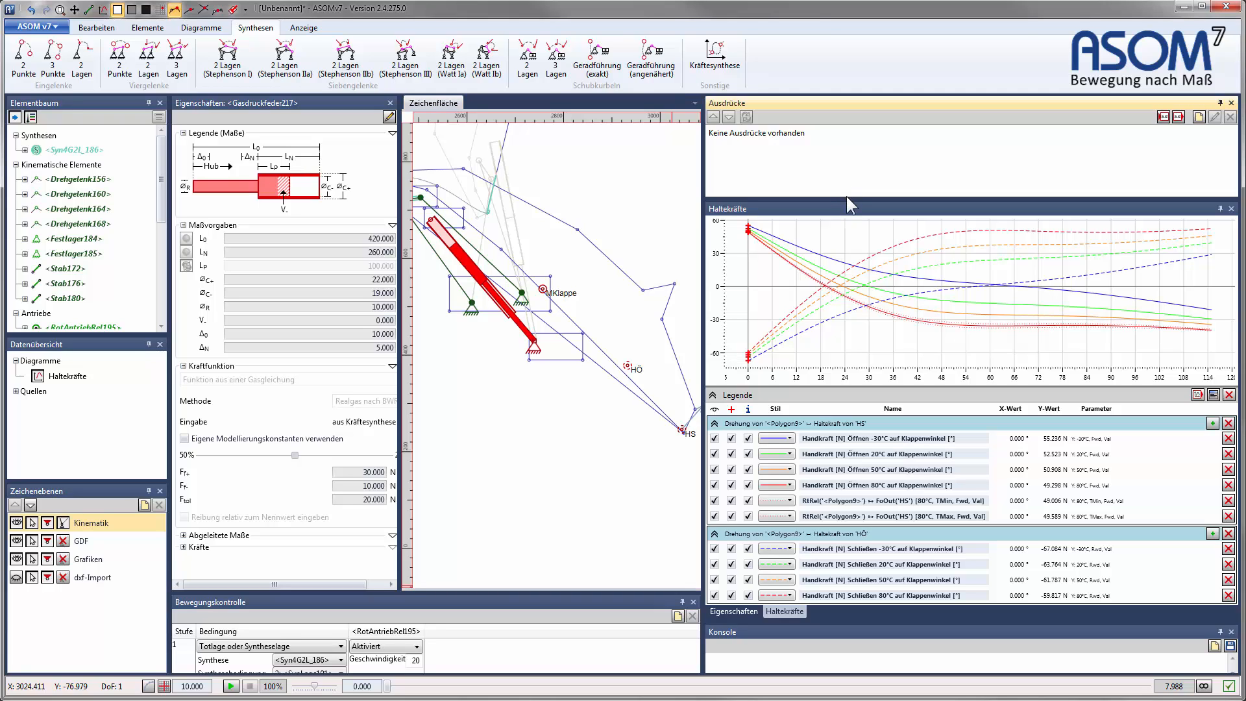
pyautogui.moveTo(849, 198); pyautogui.dragTo(996, 150)
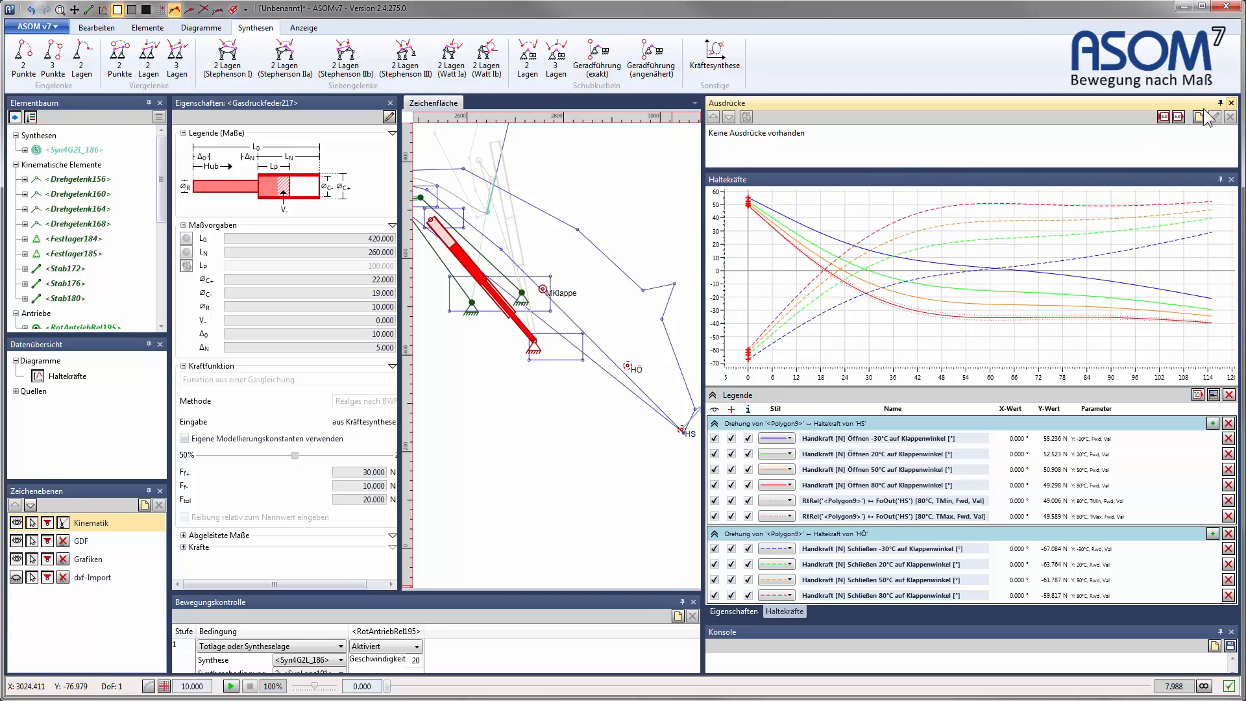
pyautogui.click(1231, 102)
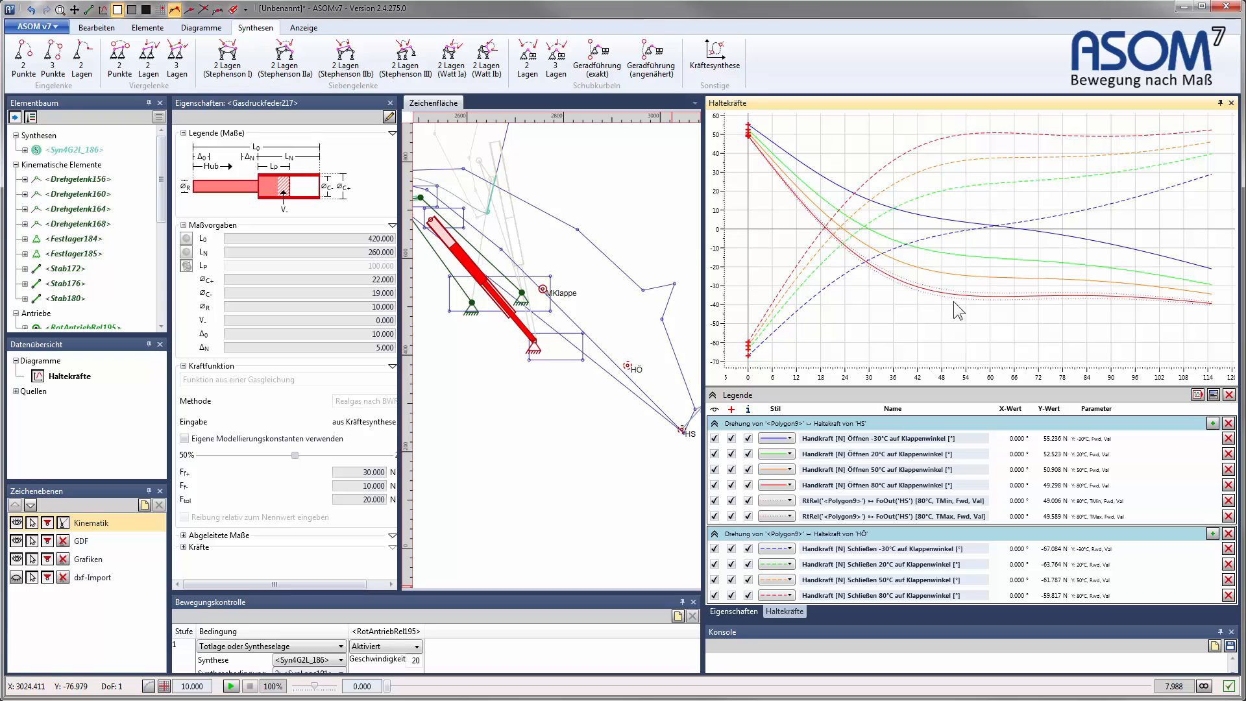
pyautogui.moveTo(957, 300)
# Step: Delete the 80 °C upper-tolerance graph and rename the remaining lower-tolerance graph as "Handkraft [N] ..."
pyautogui.click(1228, 516)
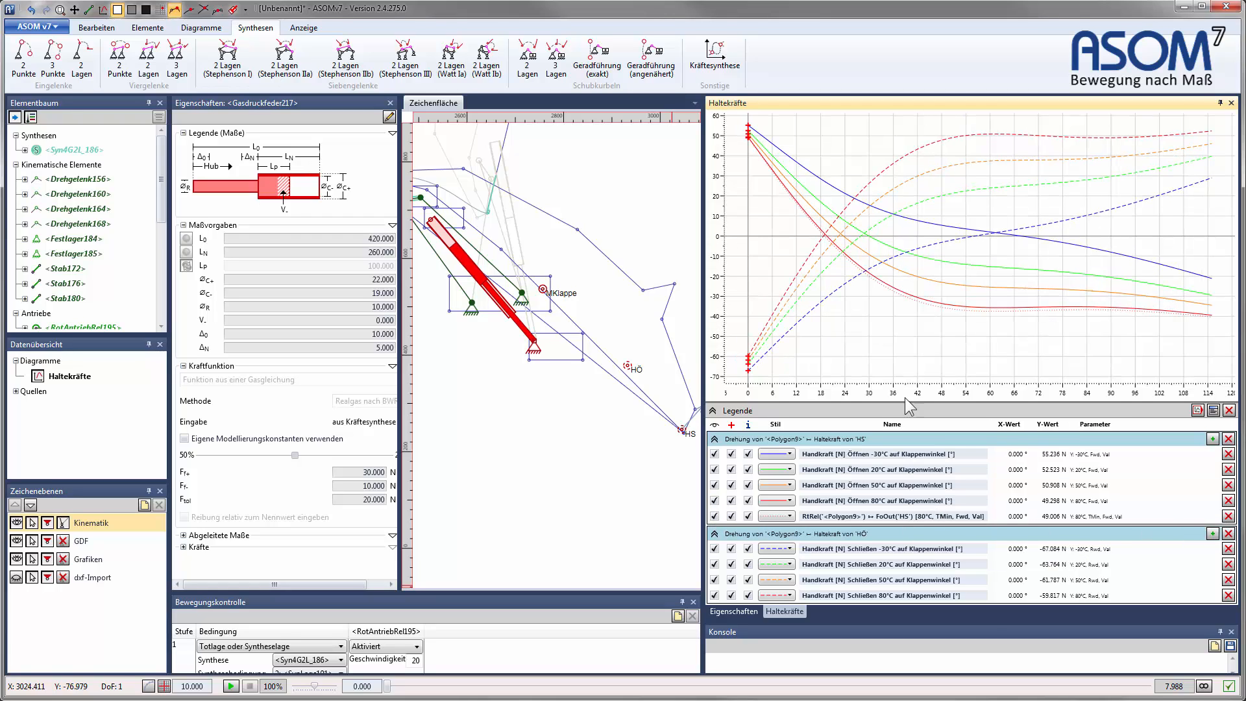
pyautogui.click(901, 517)
pyautogui.write('Handkraft')
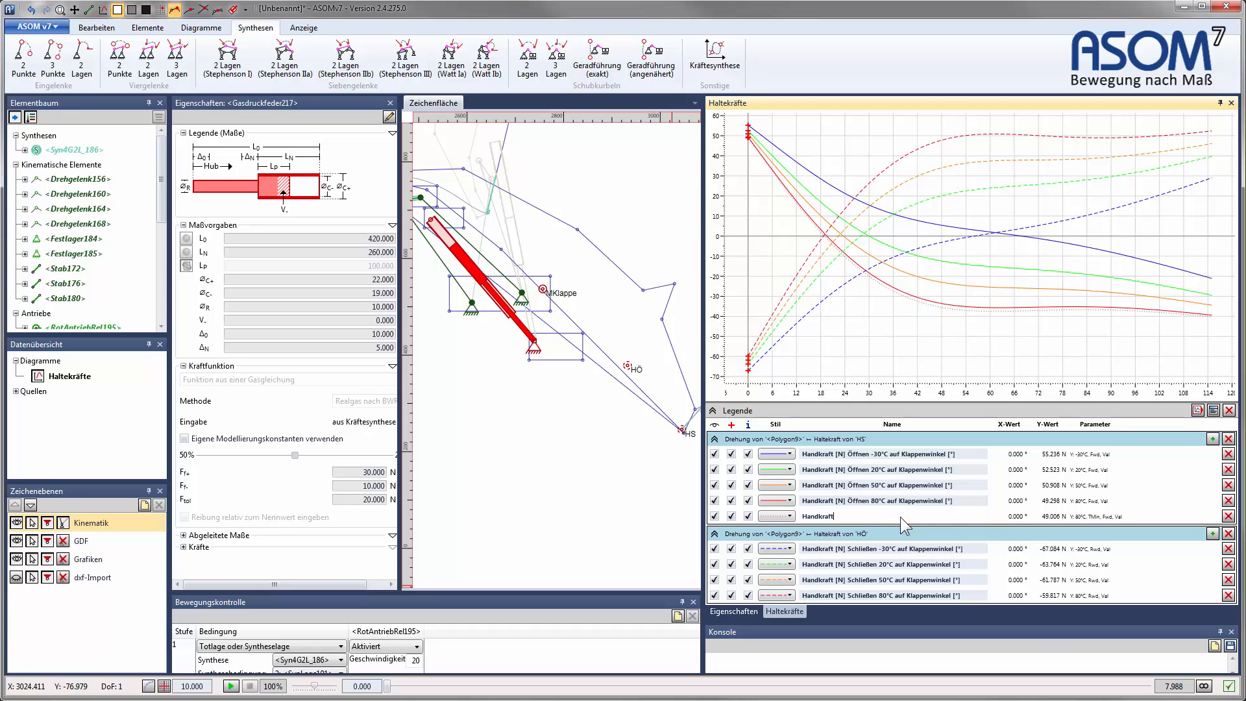
pyautogui.write(' [N]')
pyautogui.press('Return')
pyautogui.write('...')
pyautogui.press('Return')
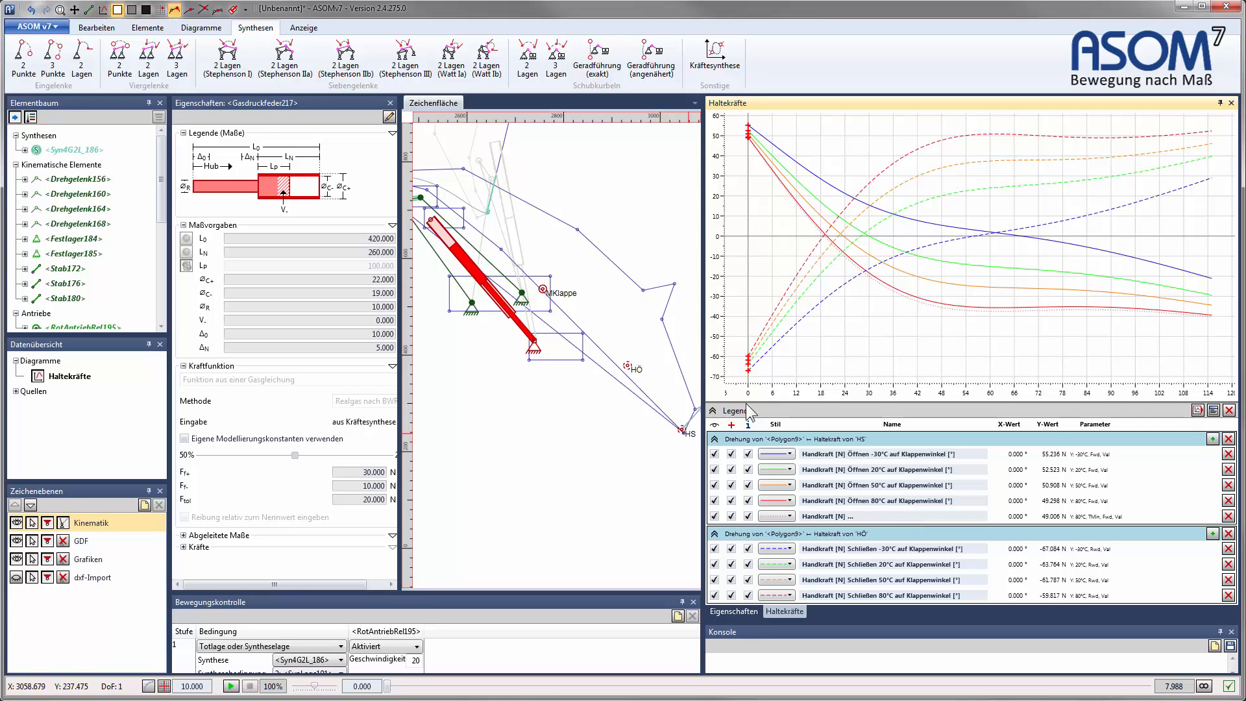
pyautogui.click(645, 533)
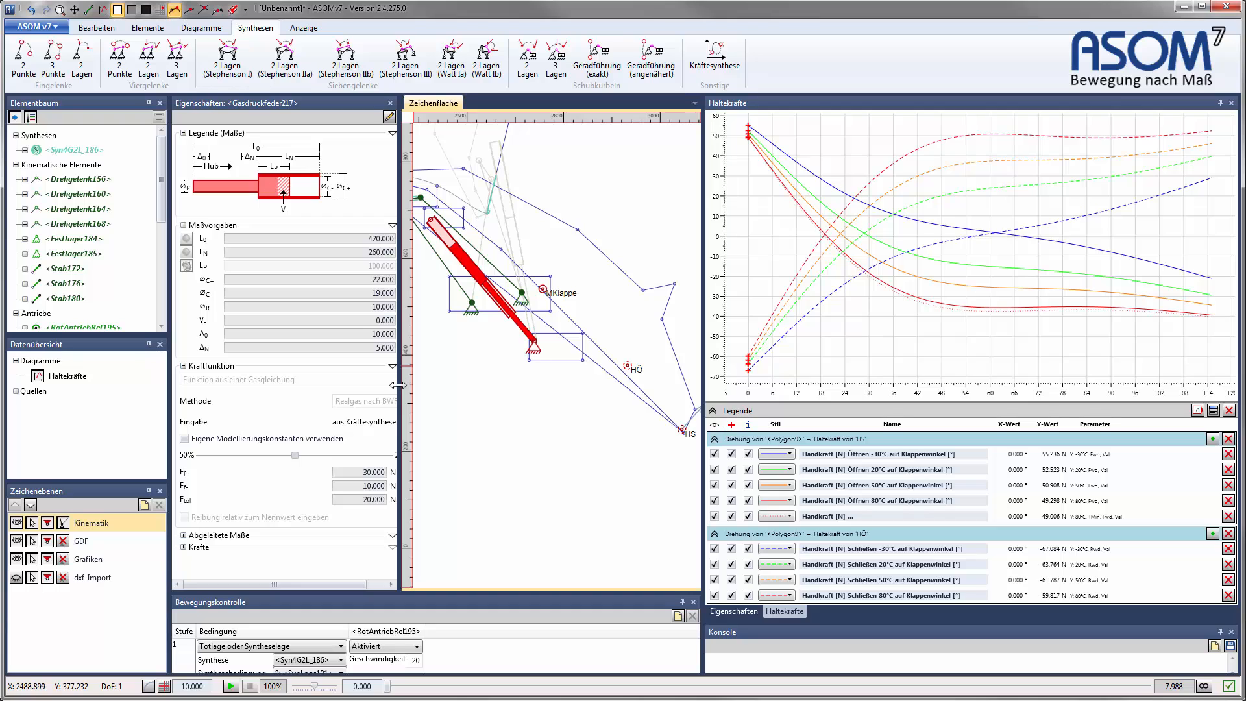
# Step: Widen the gas spring properties and the drawing area, and fit the tailgate mechanism in view
pyautogui.moveTo(400, 383); pyautogui.dragTo(422, 384)
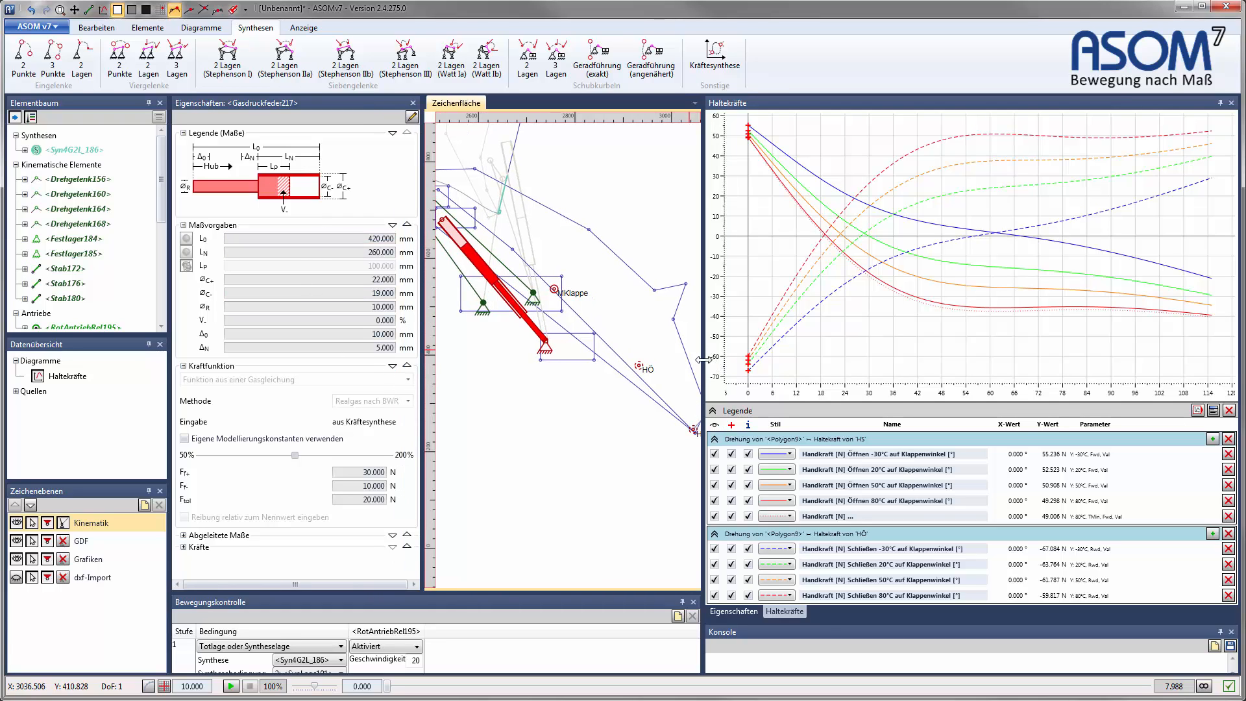
pyautogui.moveTo(703, 359); pyautogui.dragTo(870, 392)
pyautogui.scroll(-3, 603, 246)
pyautogui.moveTo(608, 225); pyautogui.dragTo(657, 325, button='middle')
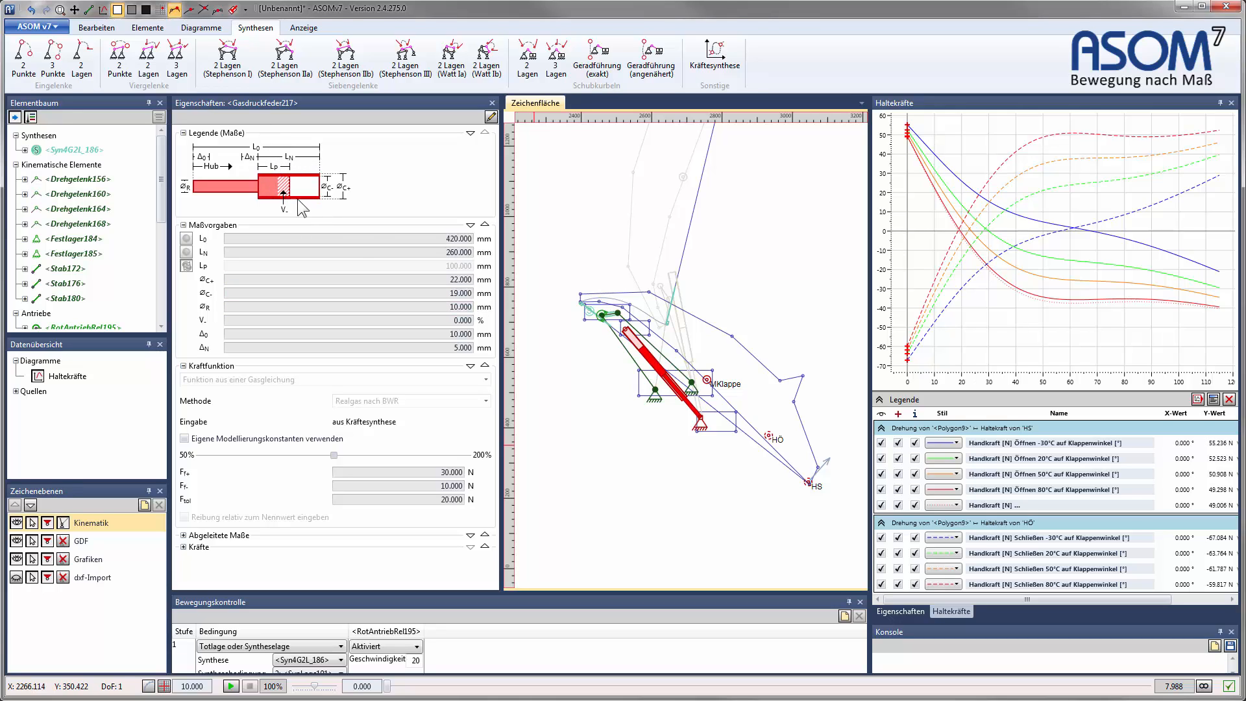
pyautogui.click(444, 351)
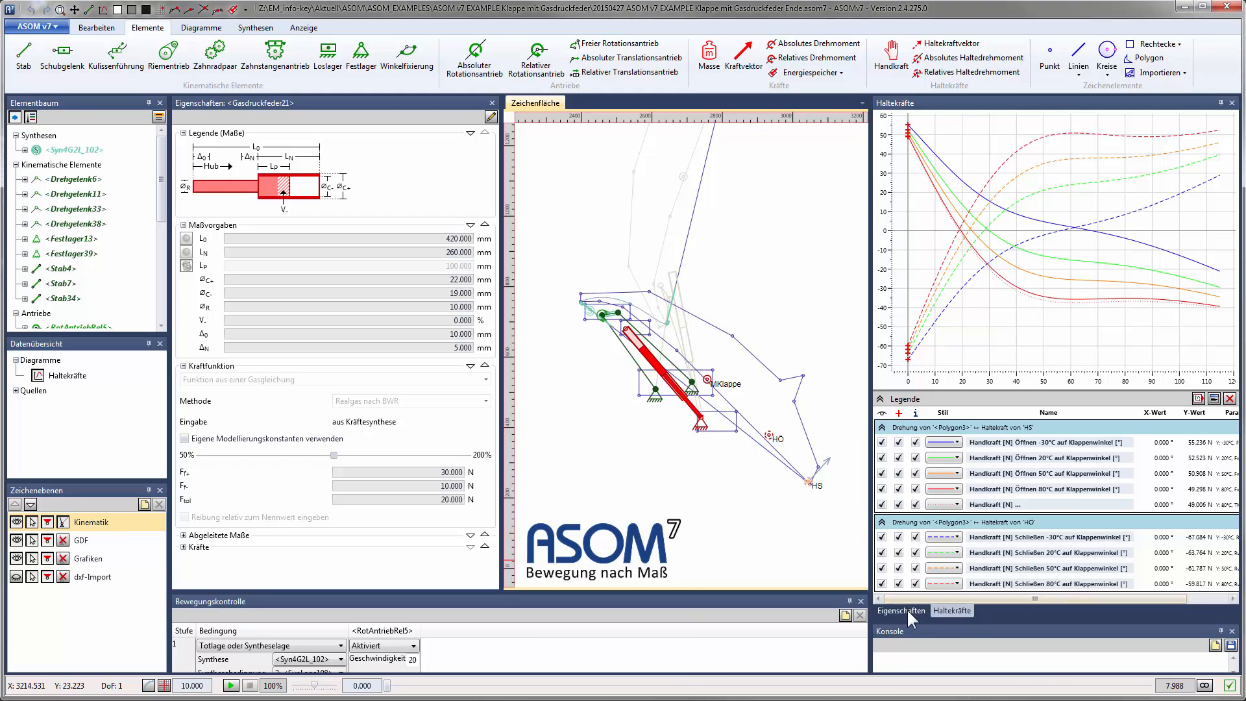
# Step: Swap the user names of the two holding forces, renaming HS to HÖ and the original HÖ to HS, and redisplay the Haltekräfte diagram
pyautogui.click(900, 610)
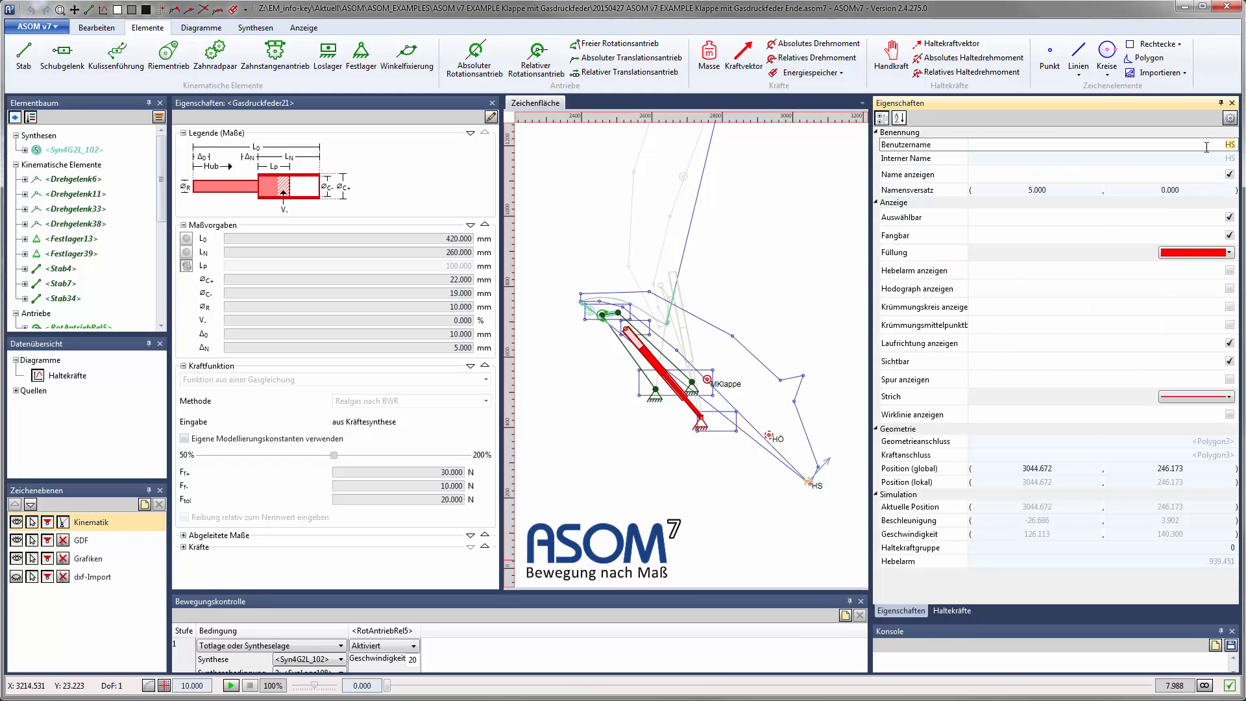
pyautogui.write('HÖ')
pyautogui.press('Return')
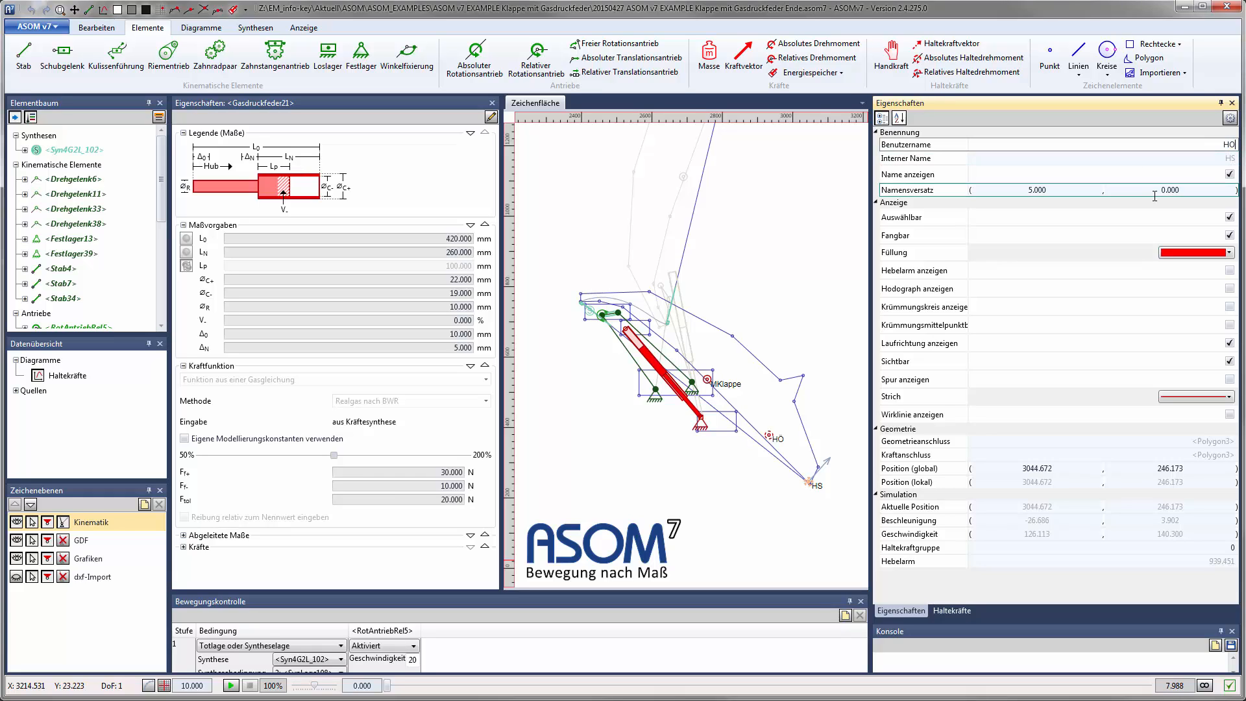
pyautogui.click(770, 436)
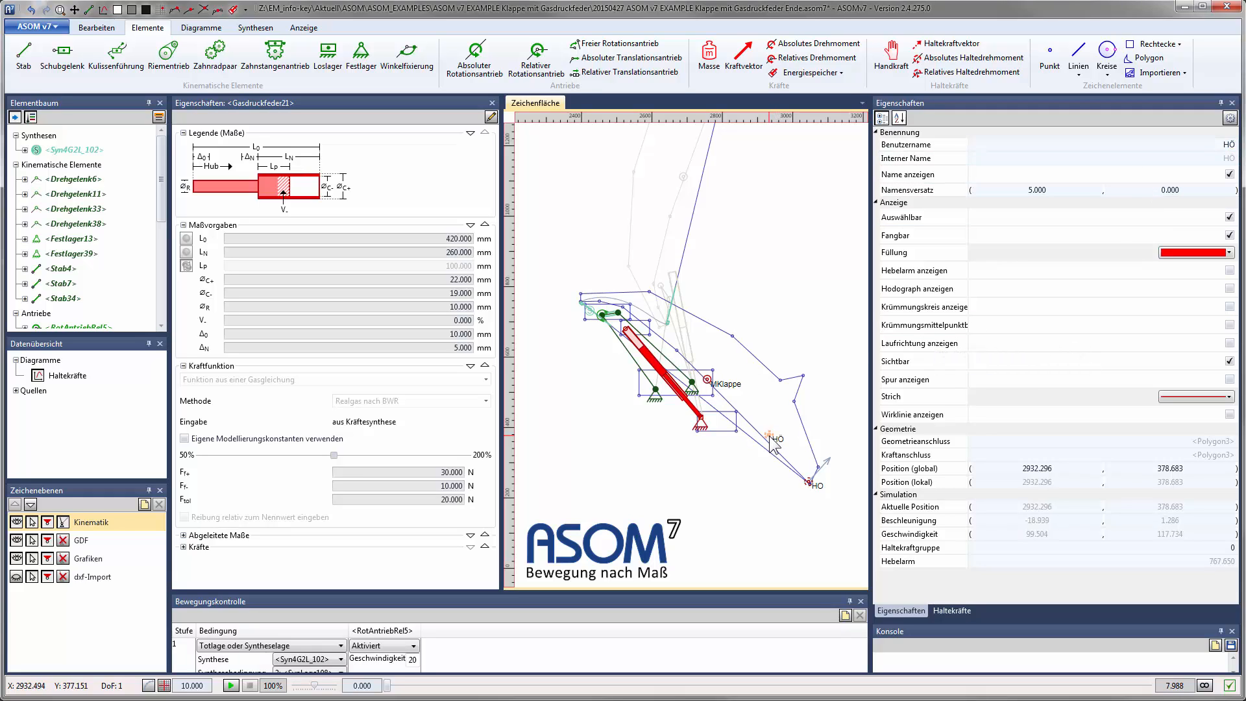
pyautogui.click(1206, 144)
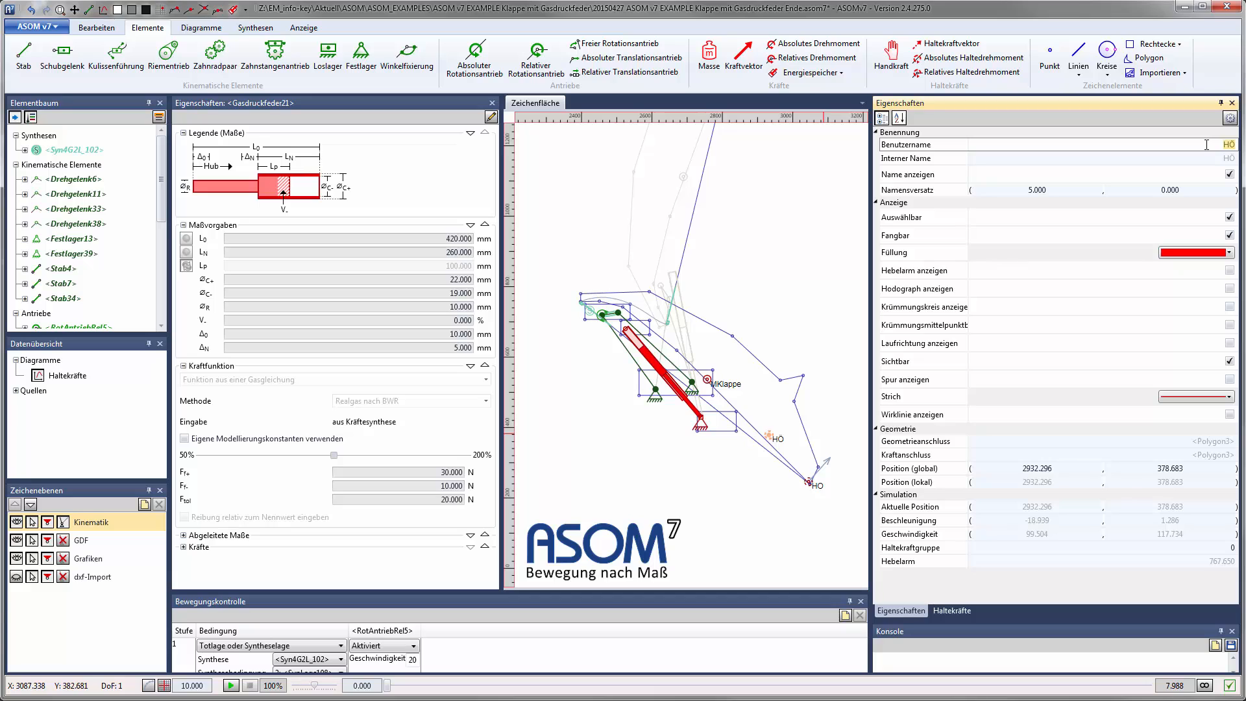
pyautogui.click(808, 523)
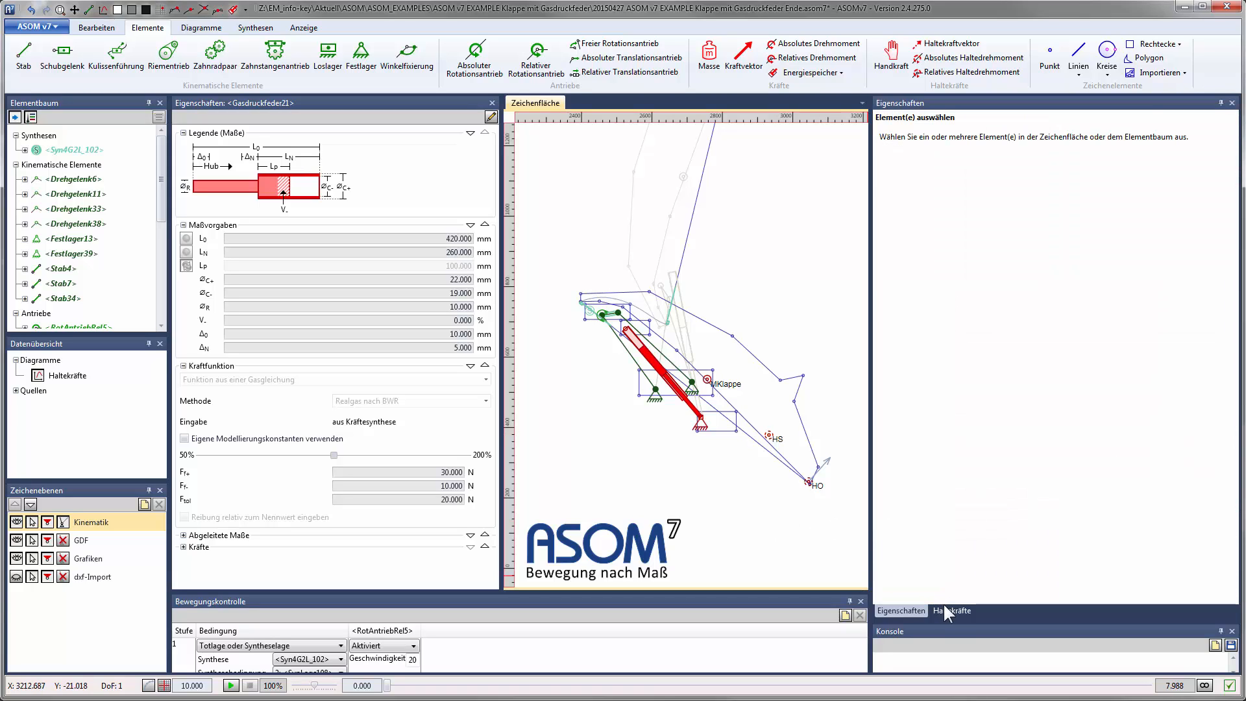
pyautogui.click(952, 611)
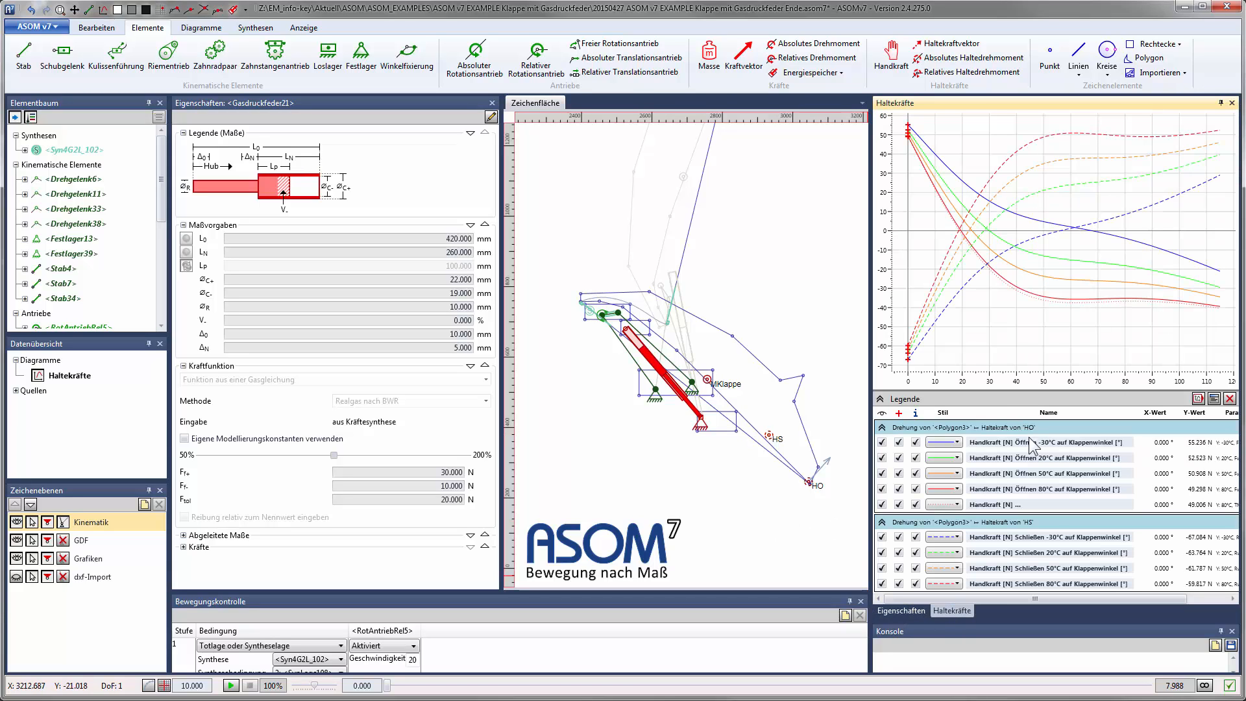